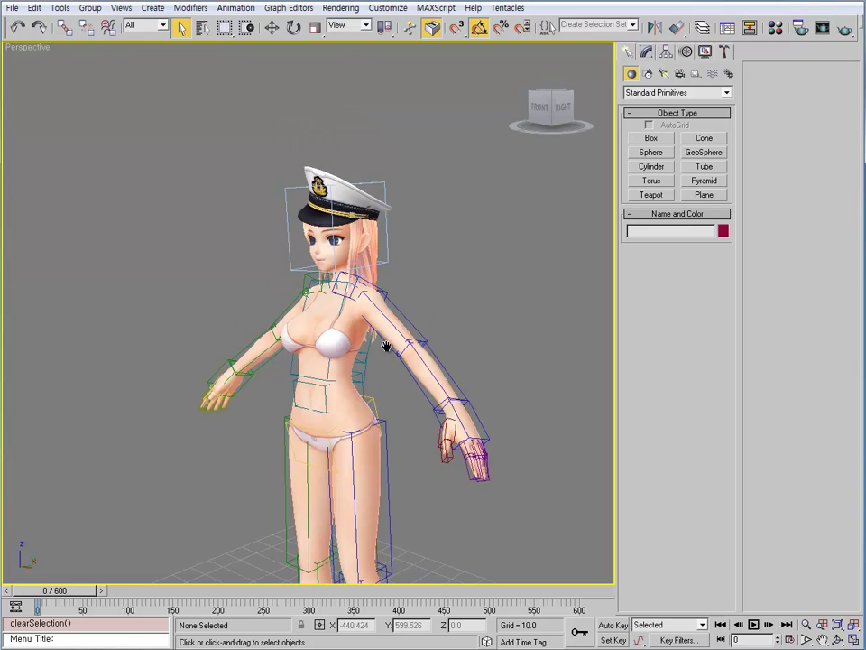
Step: Hide the Mesh and Hair_Mesh layers of the character, leaving its biped rig displayed
scroll(381, 297, "down", 1)
middle_click_drag(377, 331, 383, 350, "alt")
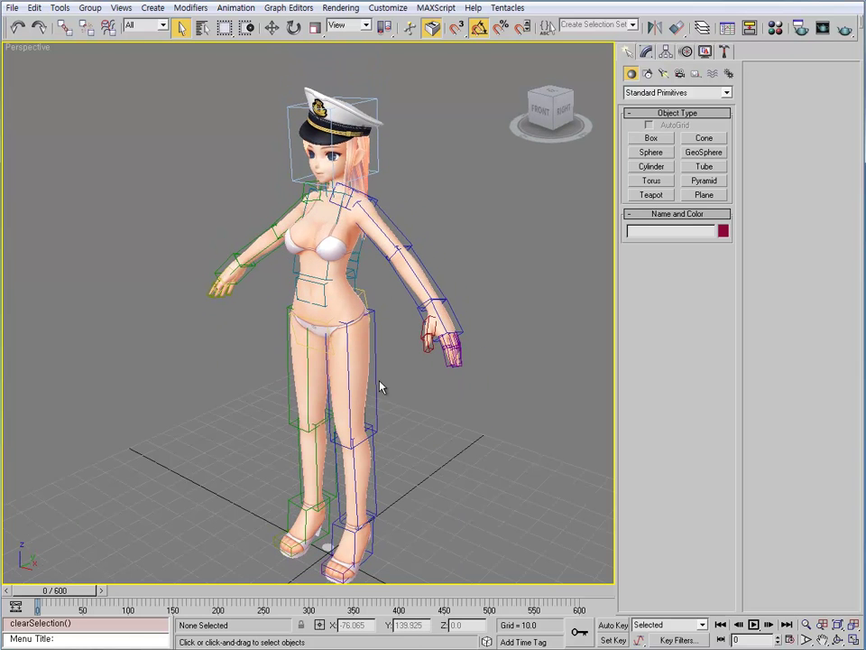
scroll(371, 376, "down", 1)
middle_click_drag(371, 401, 380, 379)
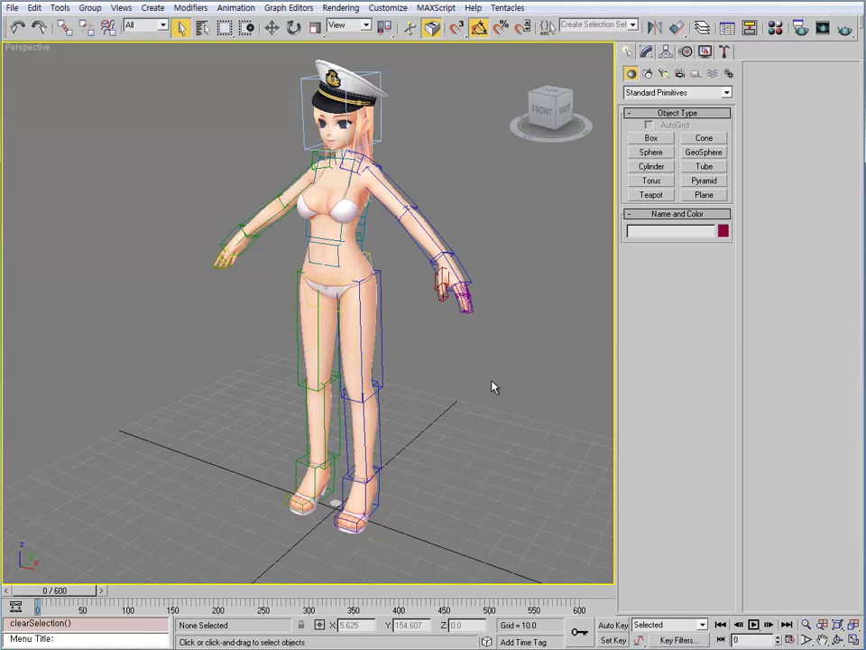
middle_click_drag(403, 335, 393, 350)
key("l")
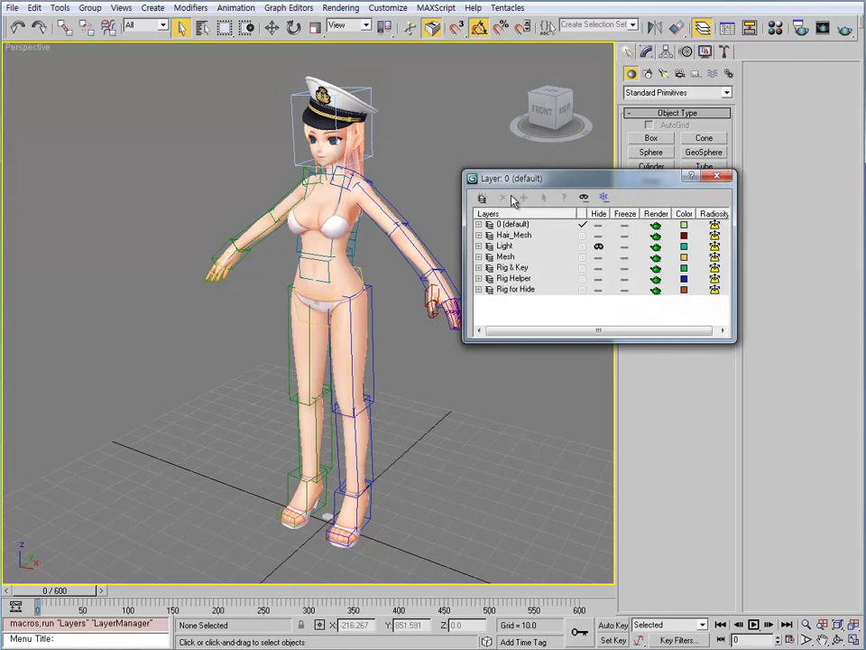
left_click(598, 257)
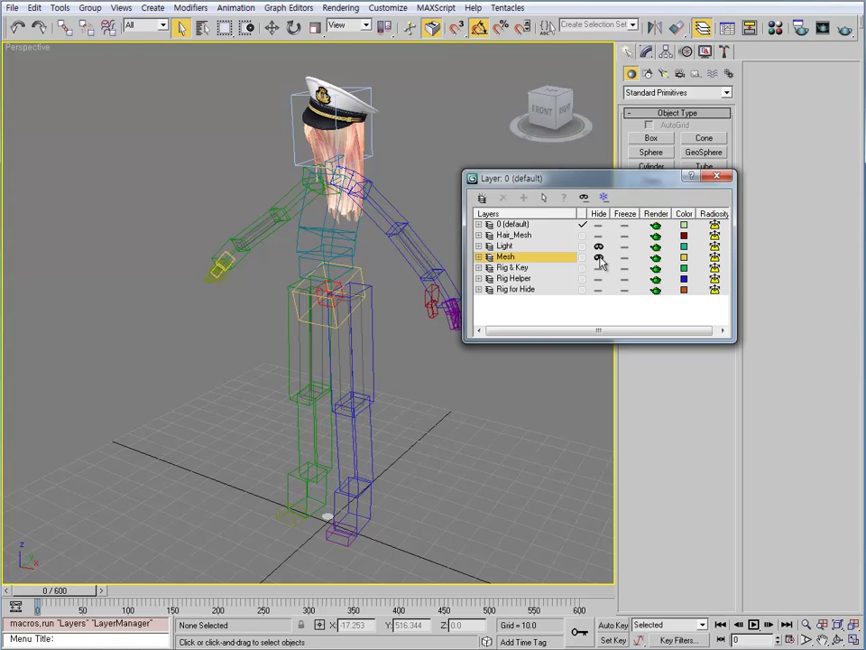
left_click(598, 236)
left_click_drag(612, 177, 686, 126)
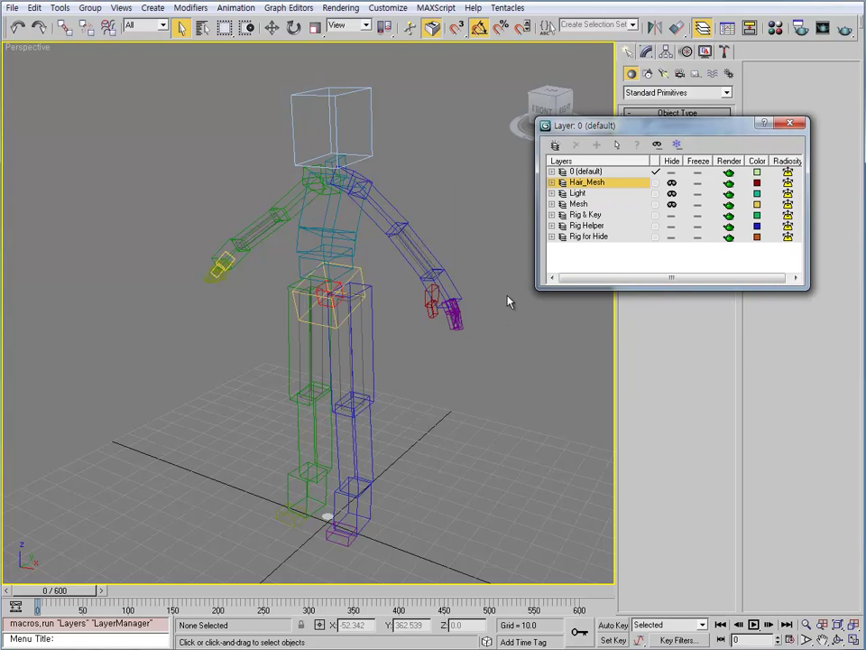
Step: Select the character's whole biped rig and turn off Display as Box in its object properties
middle_click_drag(437, 331, 414, 338)
middle_click_drag(384, 390, 387, 365, "alt")
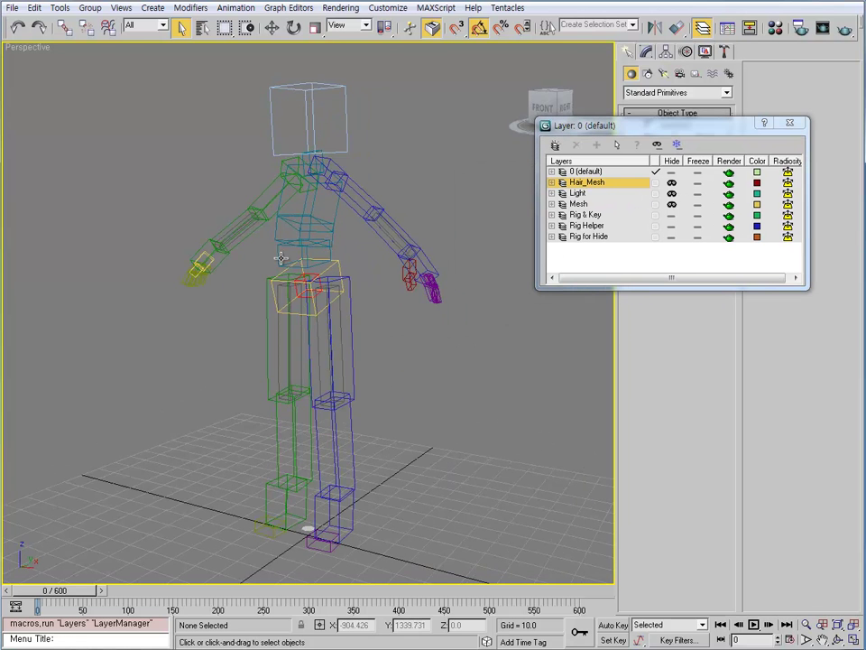
left_click_drag(137, 63, 481, 575)
left_click(512, 517)
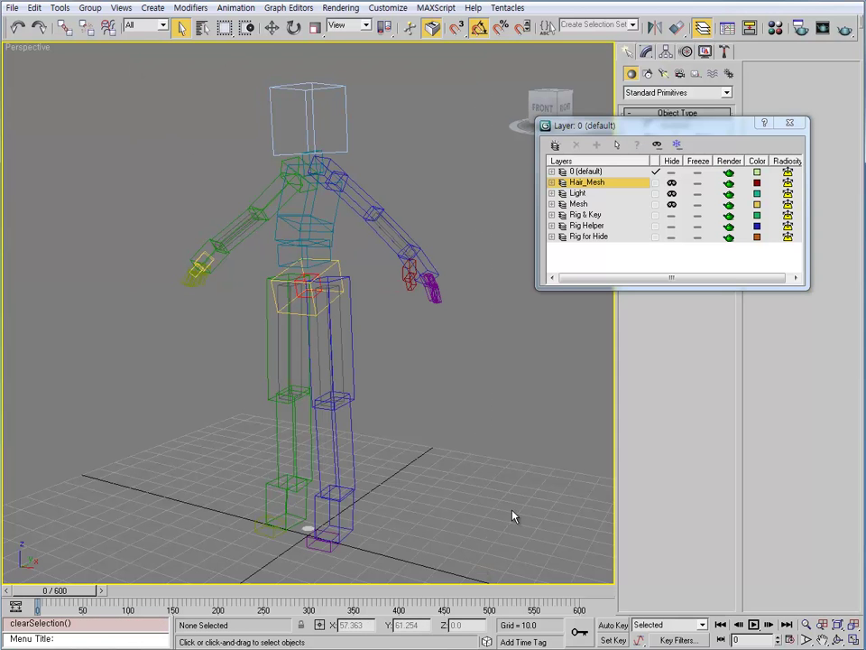
left_click_drag(122, 86, 479, 577)
right_click(325, 242)
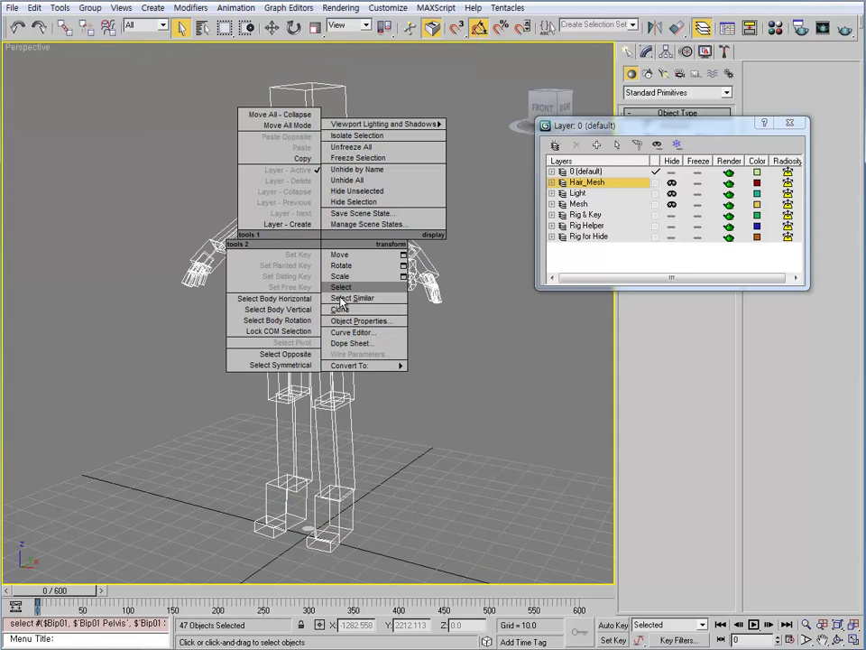
left_click(360, 323)
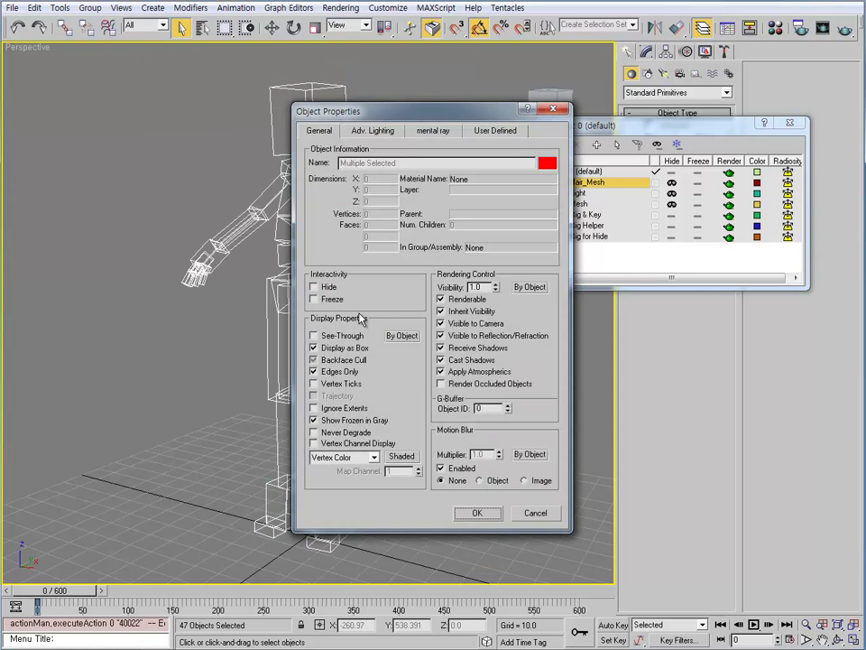
left_click(330, 350)
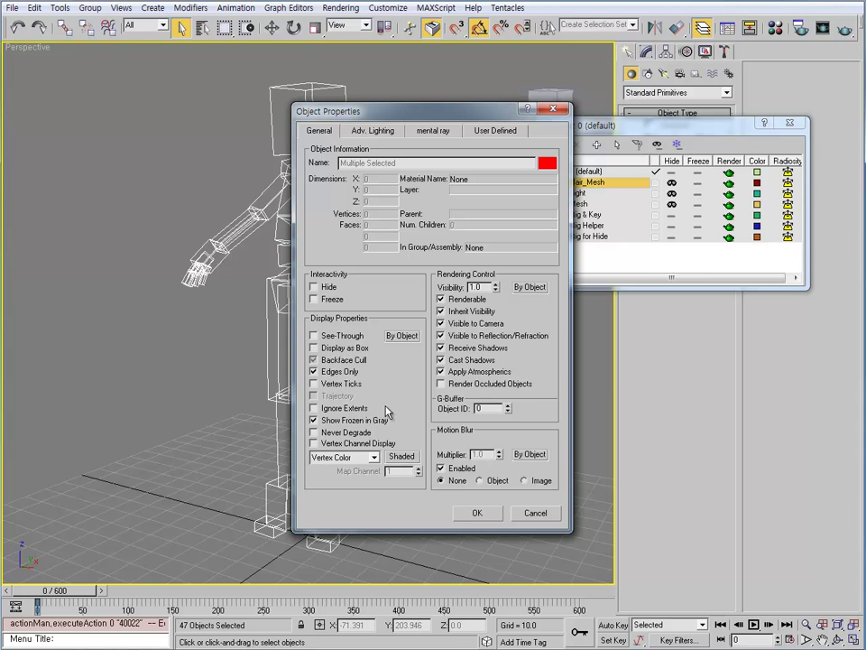
left_click(477, 512)
left_click(433, 396)
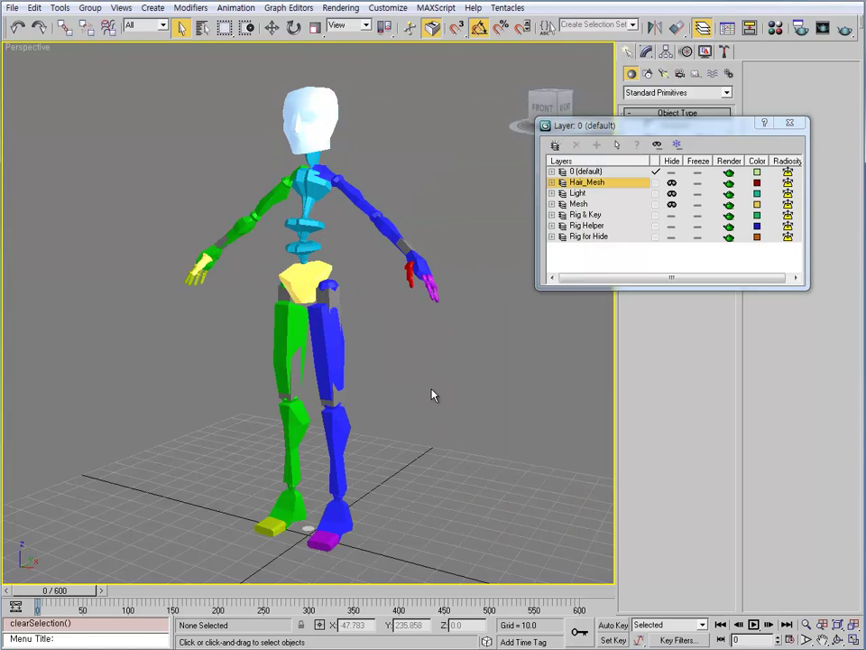
middle_click_drag(336, 293, 357, 303, "alt")
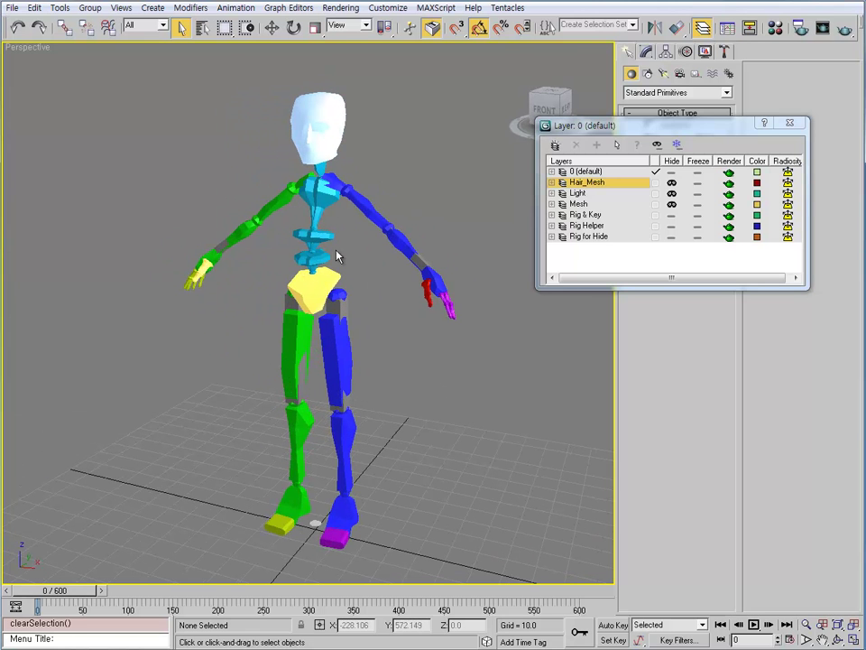
Step: Undo the layer hiding and the box display change, and close the layer manager
left_click(794, 126)
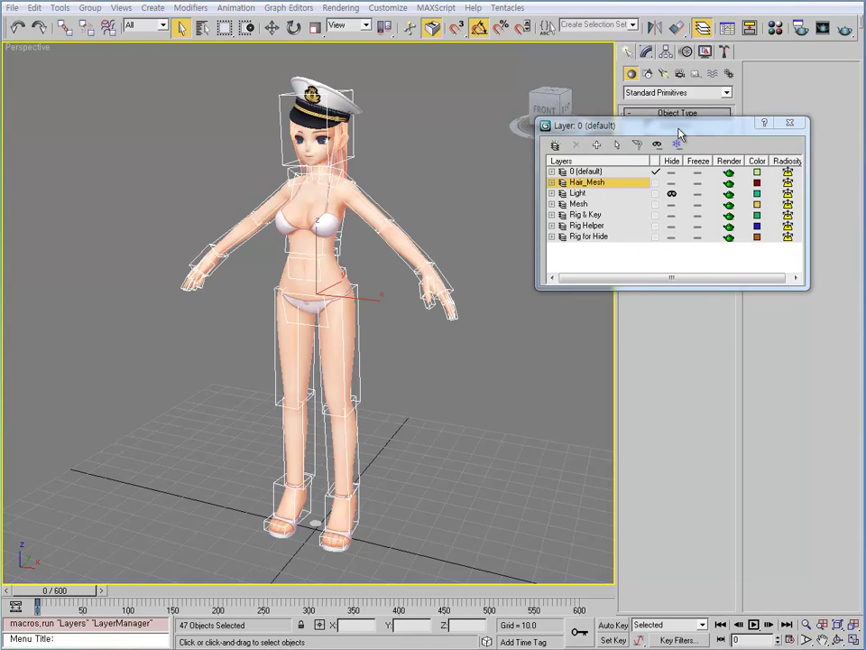
left_click_drag(681, 134, 622, 179)
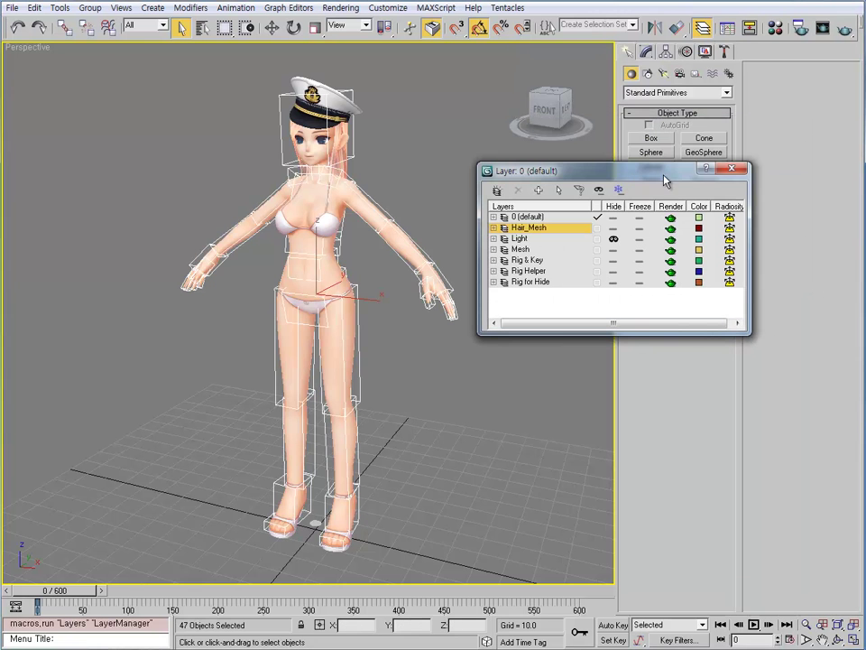
left_click(735, 171)
Step: Select all objects of the character and hide them to empty the scene
middle_click_drag(359, 361, 338, 345)
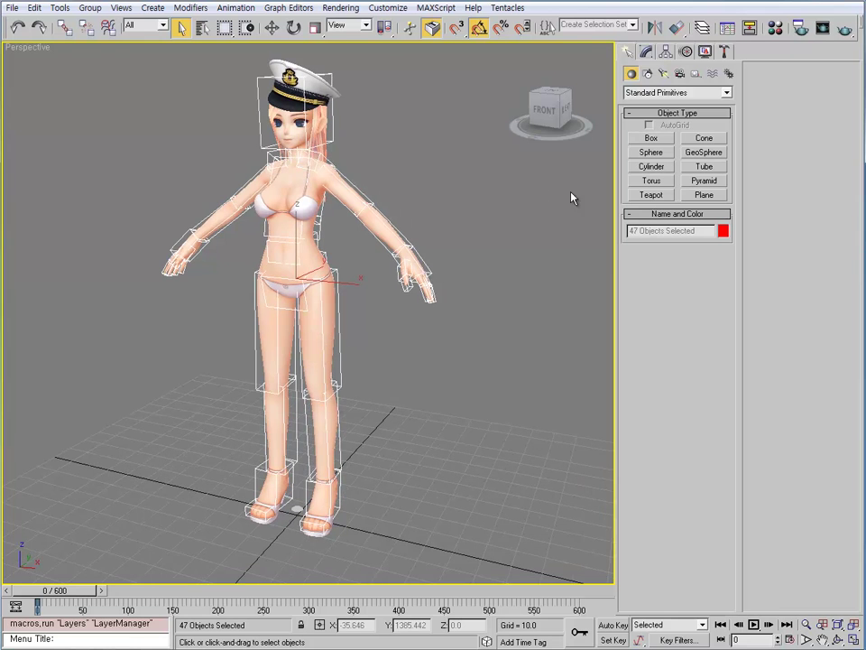
middle_click_drag(419, 266, 369, 344, "alt")
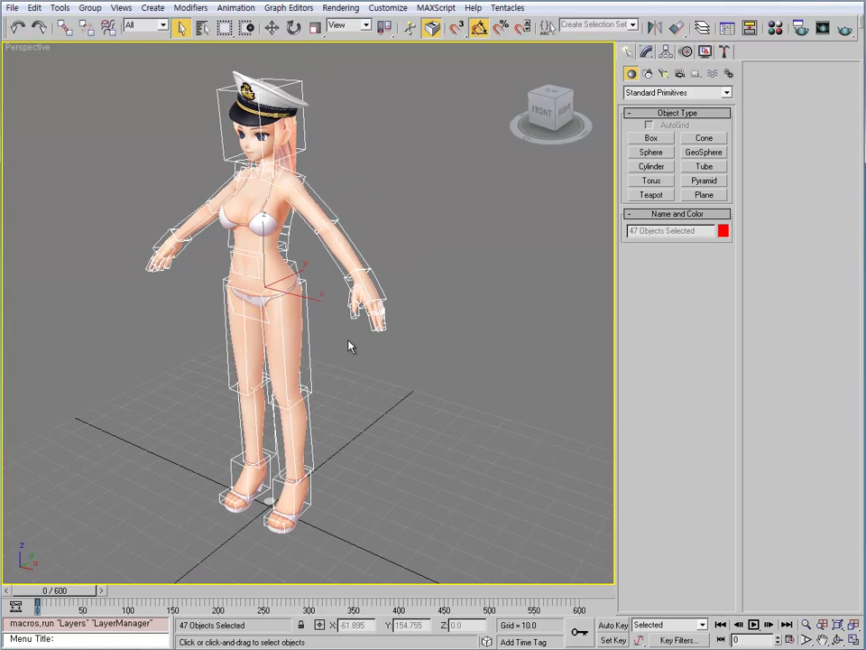
key("ctrl+a")
key("alt+h")
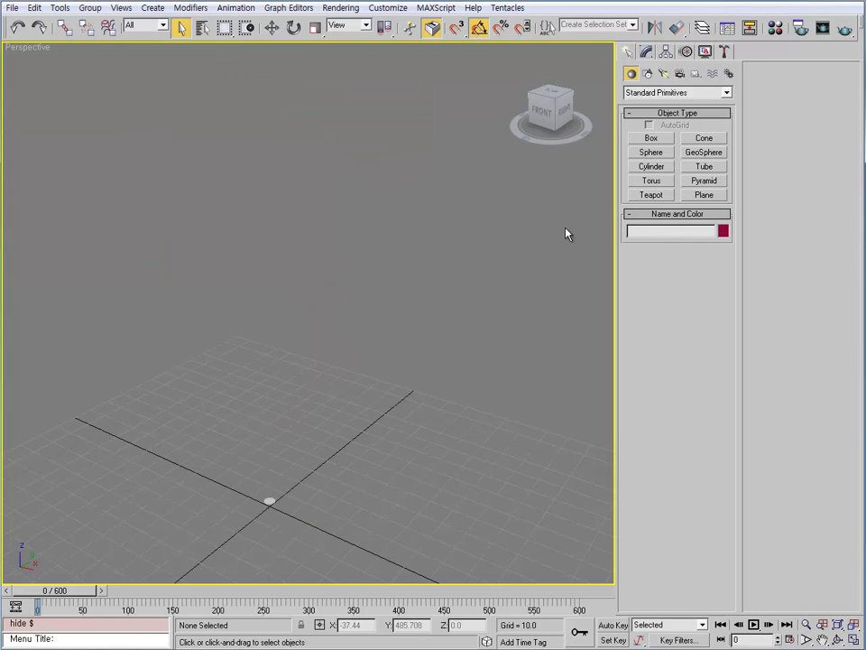
Step: Create a Skeleton-type biped about 131 units tall on the grid, beside the world origin
left_click(729, 73)
middle_click_drag(386, 383, 296, 236)
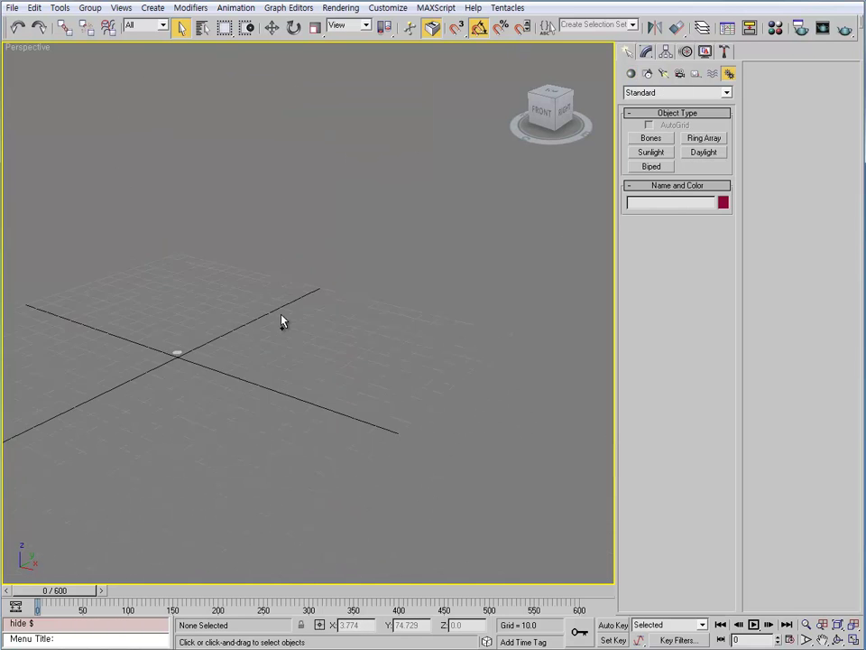
middle_click_drag(282, 320, 346, 394, "alt")
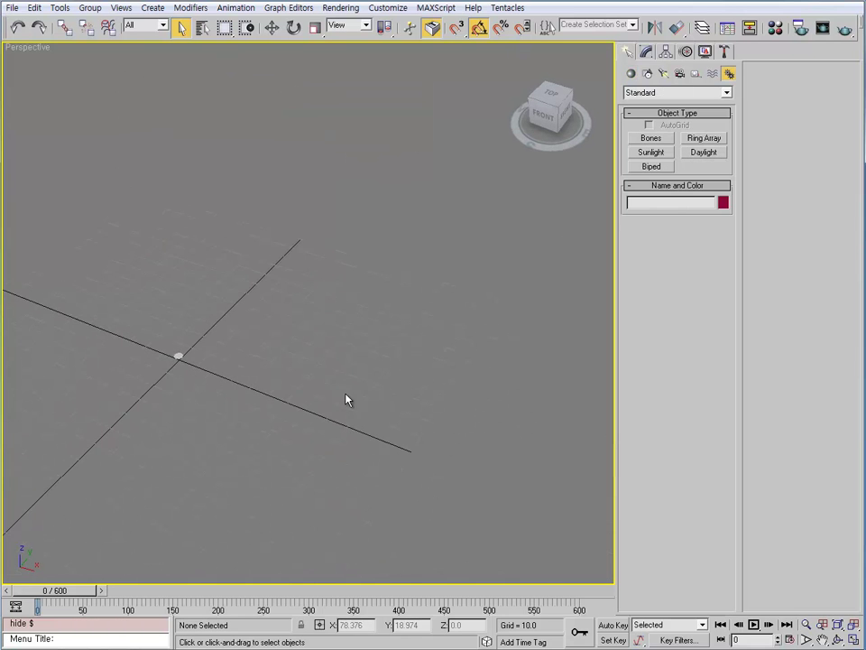
left_click(639, 169)
left_click_drag(358, 429, 430, 127)
mouse_move(364, 351)
middle_mouse_down("alt")
mouse_move(371, 288)
mouse_move(312, 363)
mouse_move(348, 334)
mouse_move(359, 336)
middle_mouse_up("alt")
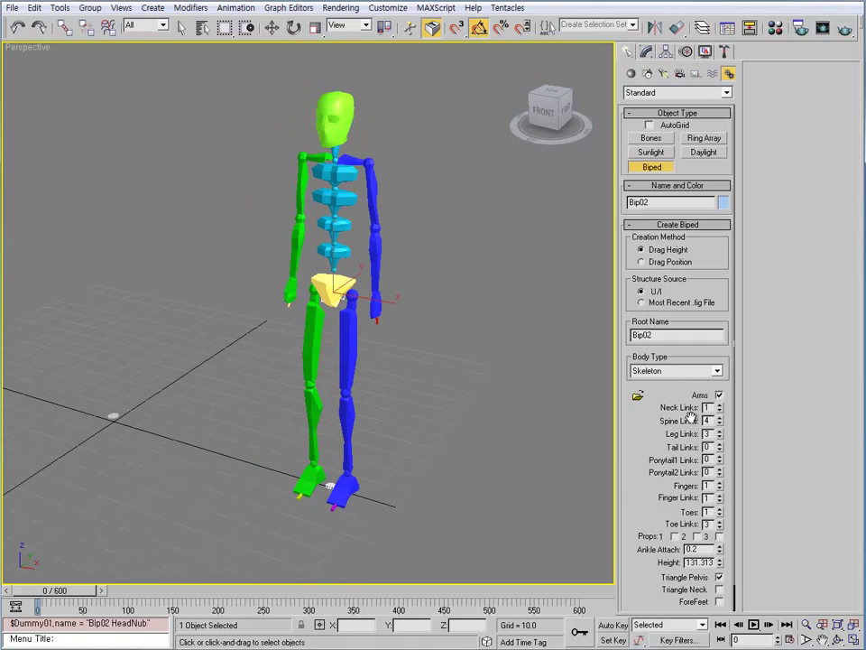
scroll(691, 418, "down", 1)
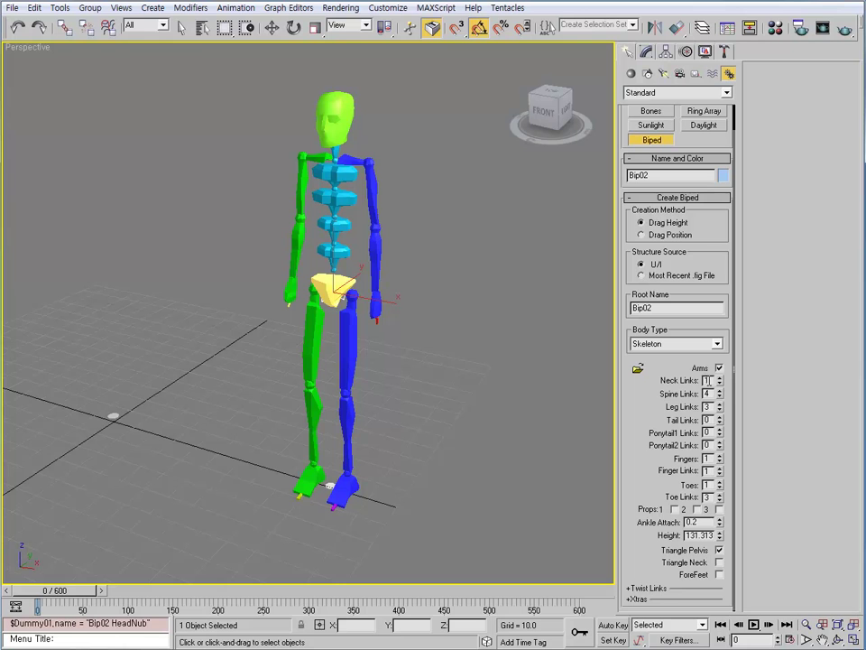
left_click_drag(712, 395, 674, 400)
Step: Select the new biped's uppermost spine link, turn on Figure Mode and expose the biped's Structure settings
left_click(646, 51)
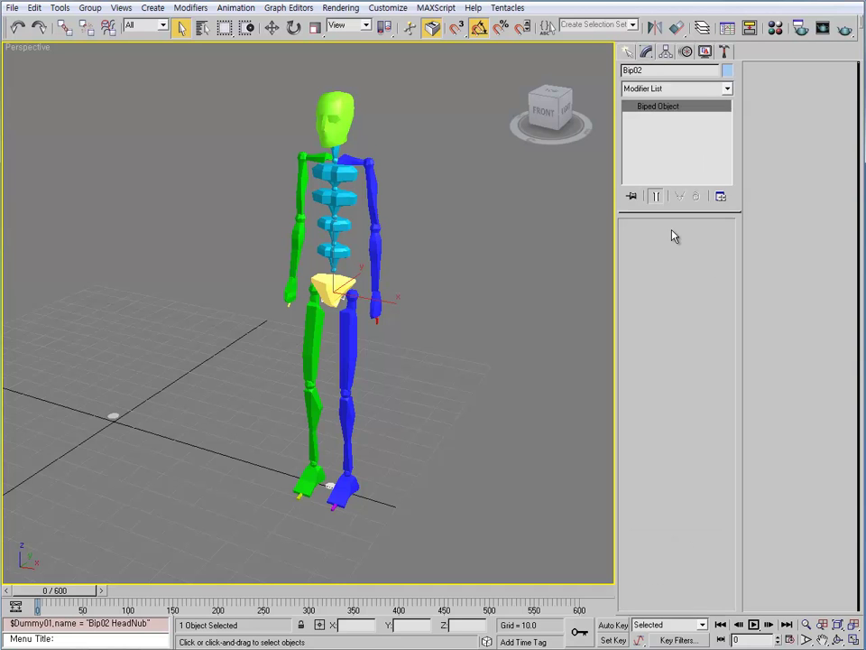
left_click(336, 176)
left_click(686, 51)
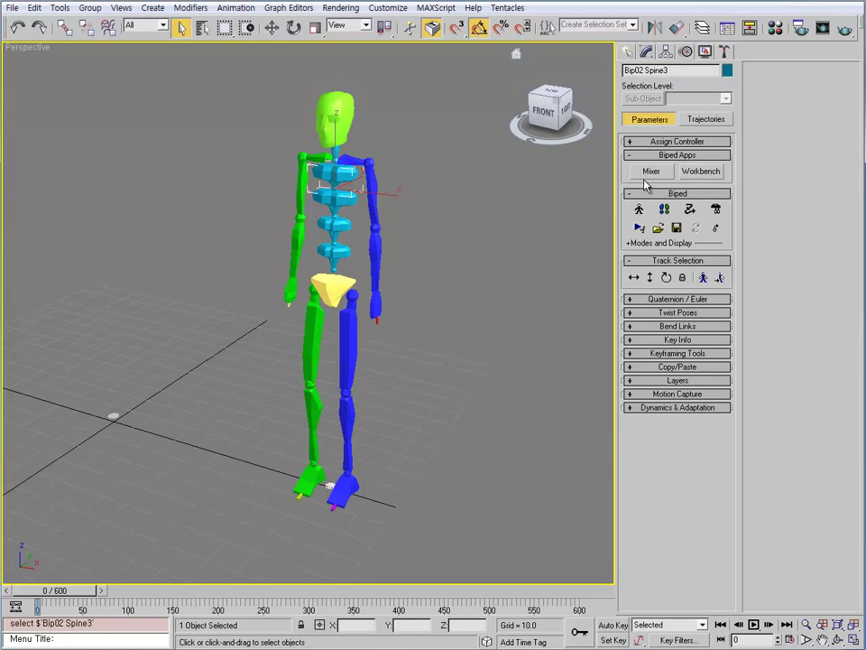
left_click(636, 210)
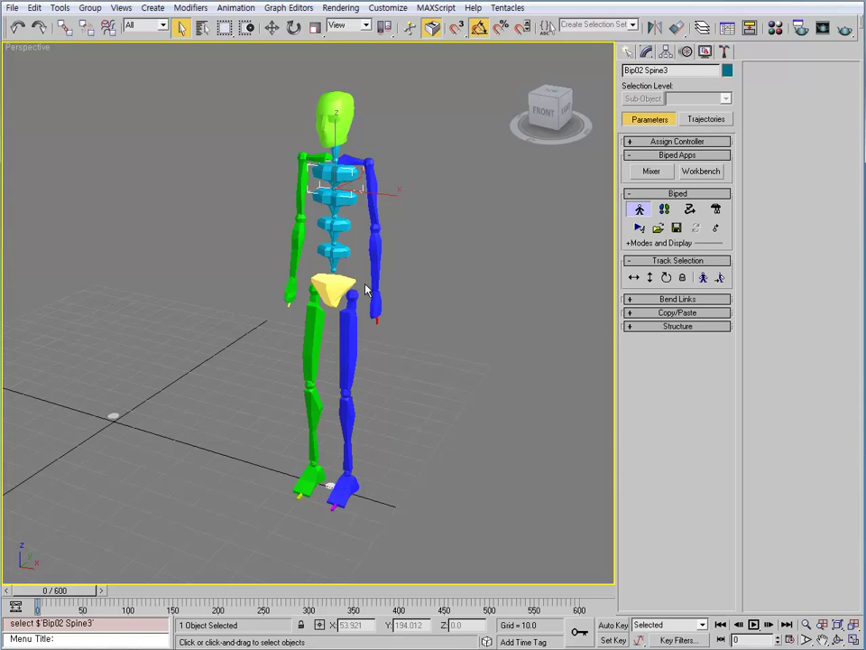
left_click(640, 210)
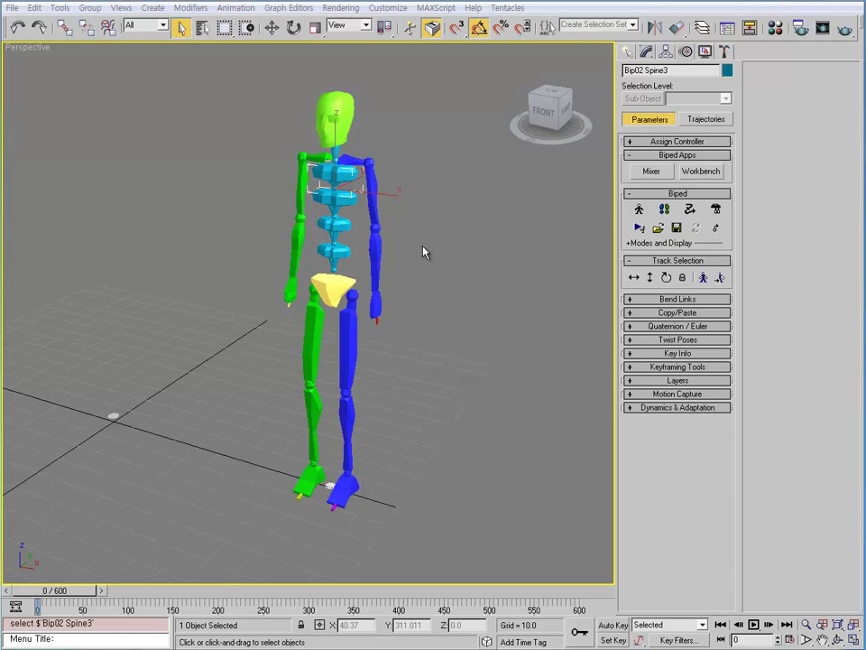
left_click(641, 211)
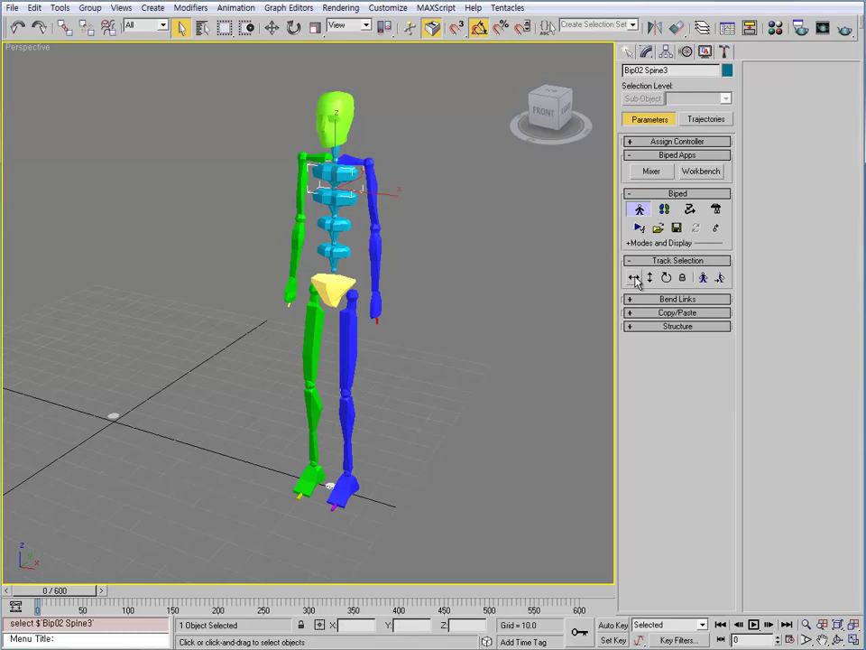
left_click(656, 327)
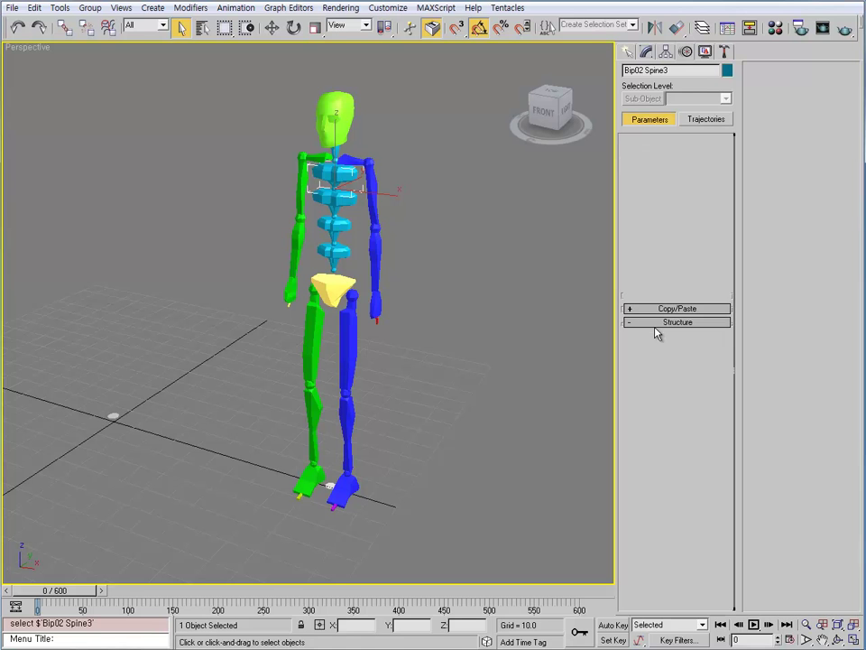
left_click_drag(649, 489, 653, 446)
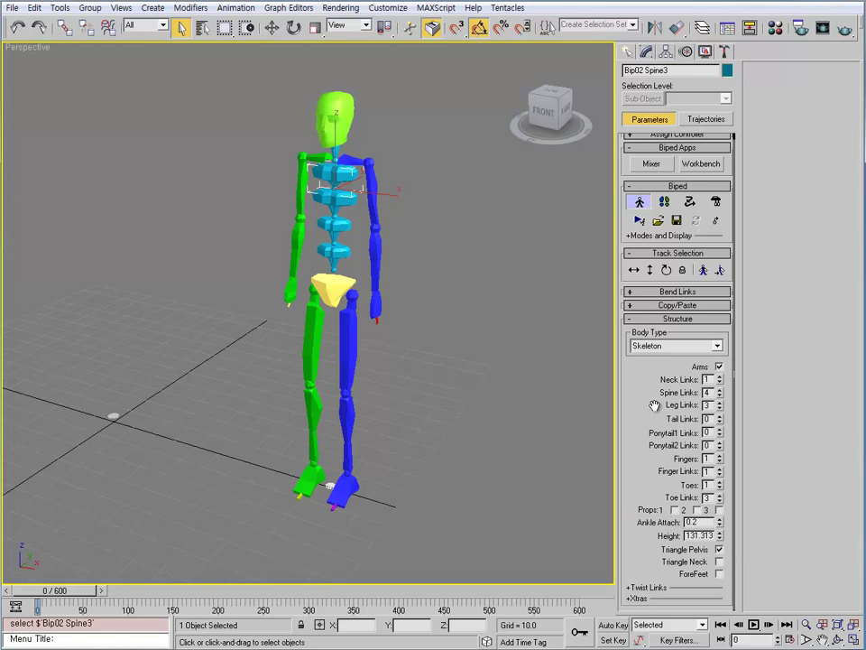
Step: Set the biped's neck links, spine links and leg links to 4 each
left_click_drag(721, 378, 721, 364)
middle_click_drag(359, 278, 402, 307)
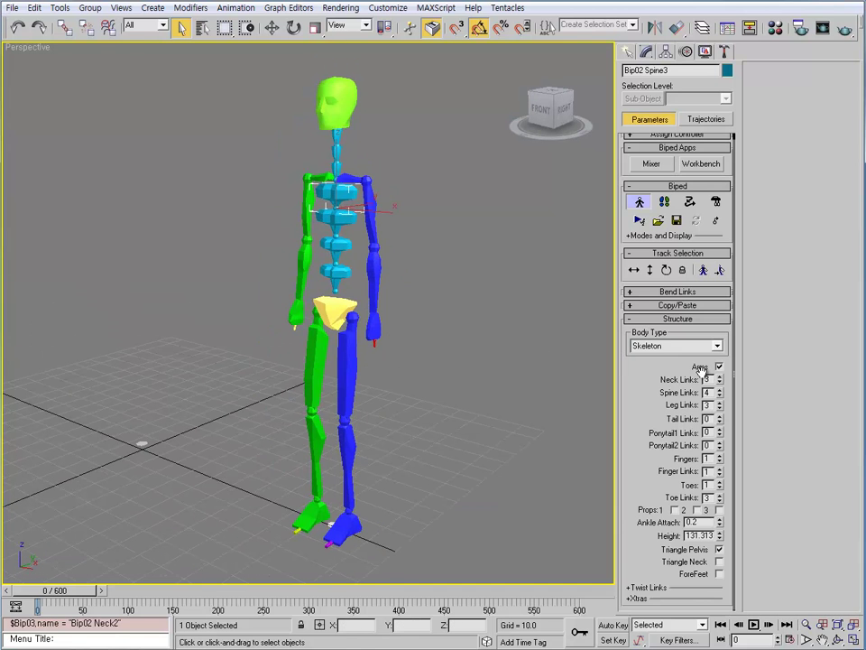
left_click(720, 377)
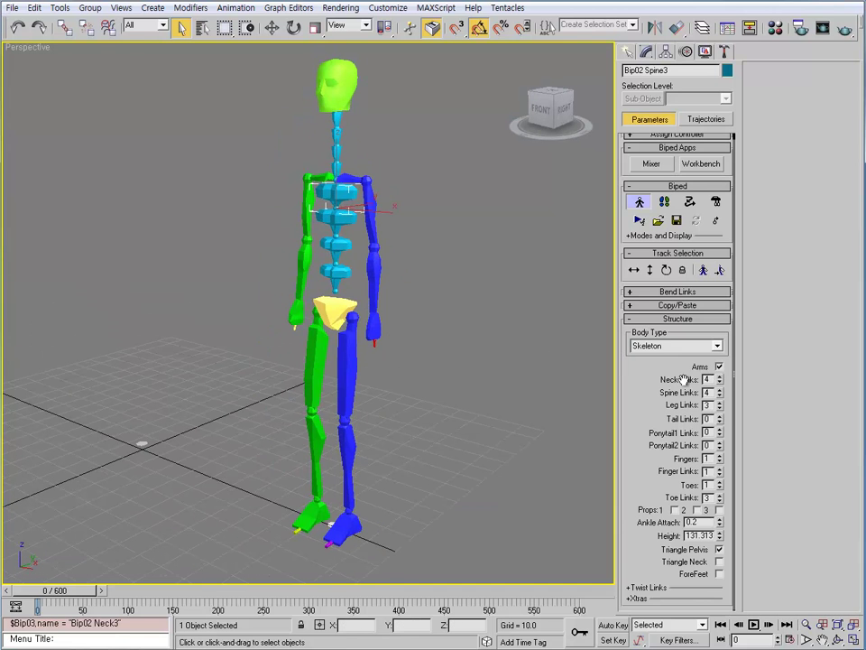
mouse_move(719, 391)
left_mouse_down()
mouse_move(723, 365)
mouse_move(727, 396)
left_mouse_up()
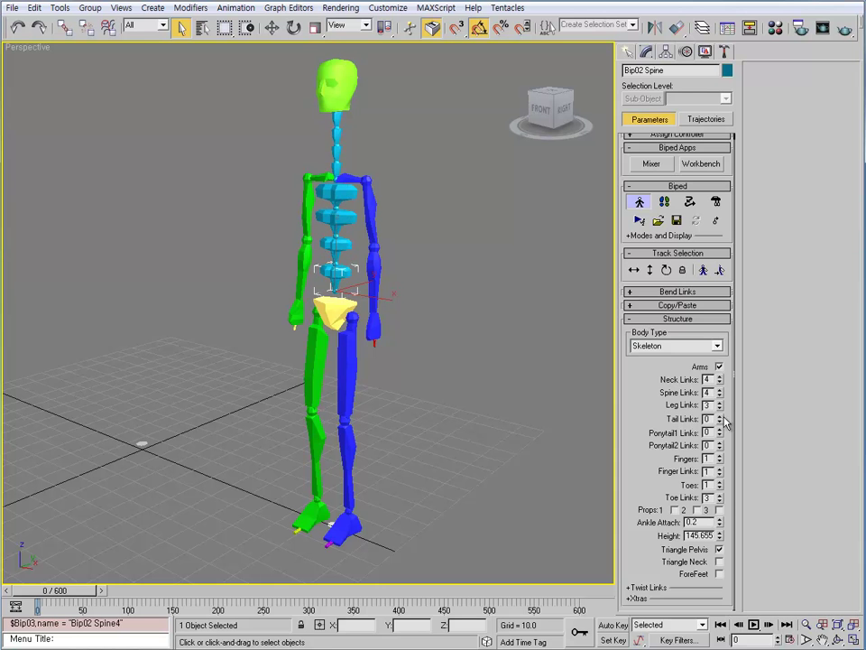
middle_click_drag(327, 505, 379, 487)
left_click(720, 403)
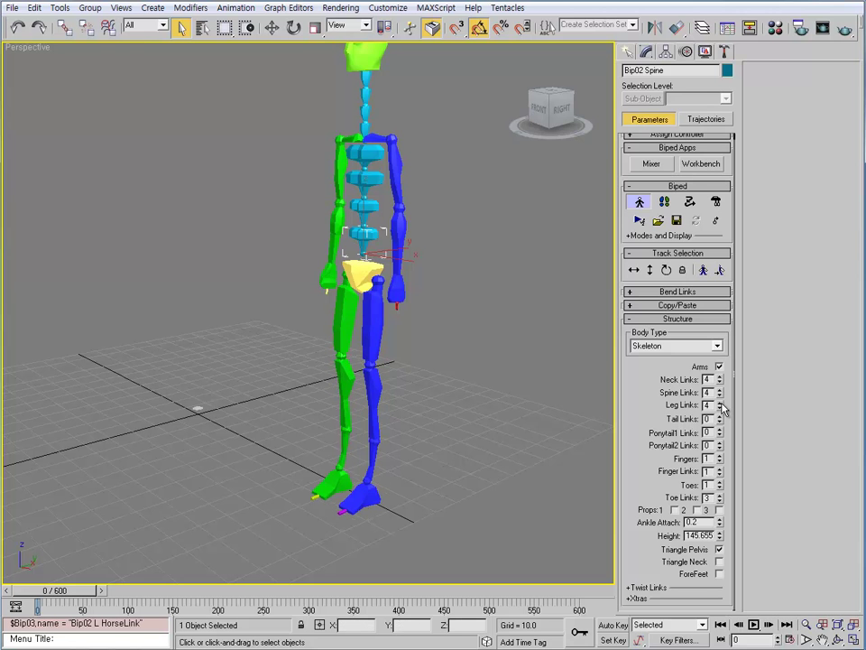
middle_click_drag(542, 454, 582, 446, "alt")
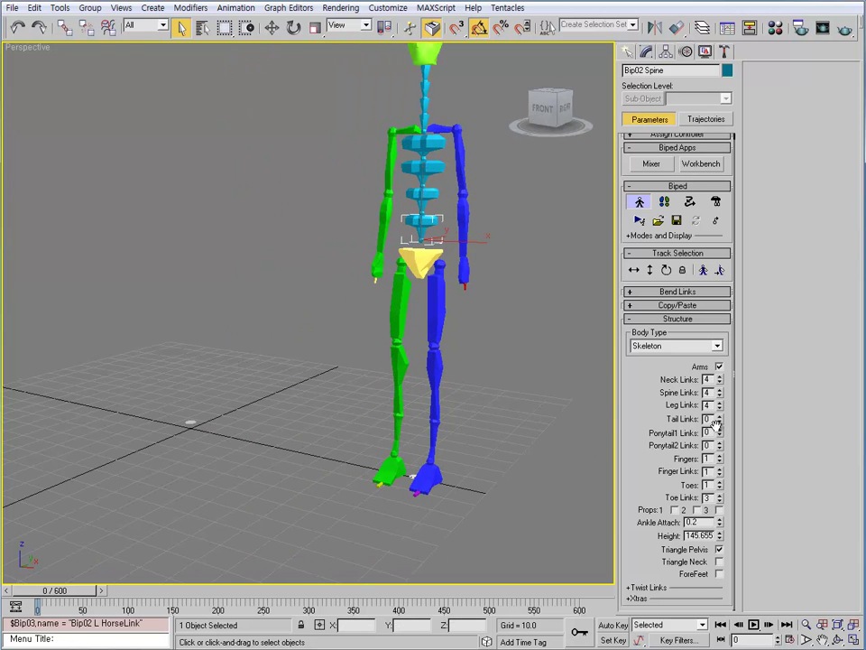
Step: Give the biped a tail with 8 links and a first ponytail with 4 links
left_click_drag(720, 419, 721, 364)
middle_click_drag(568, 437, 708, 422, "alt")
left_click_drag(720, 435, 721, 417)
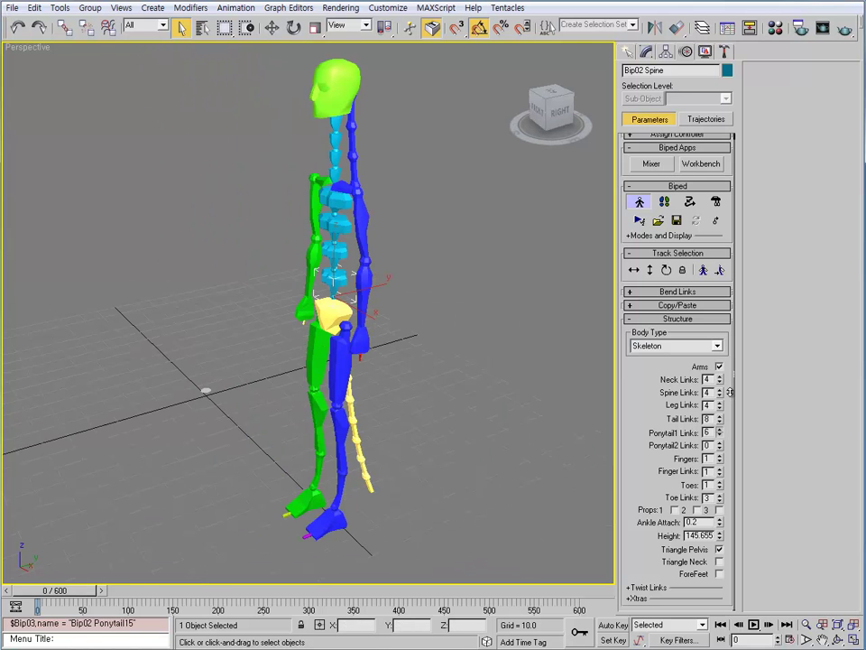
middle_click_drag(588, 443, 458, 424, "alt")
scroll(457, 423, "up", 4)
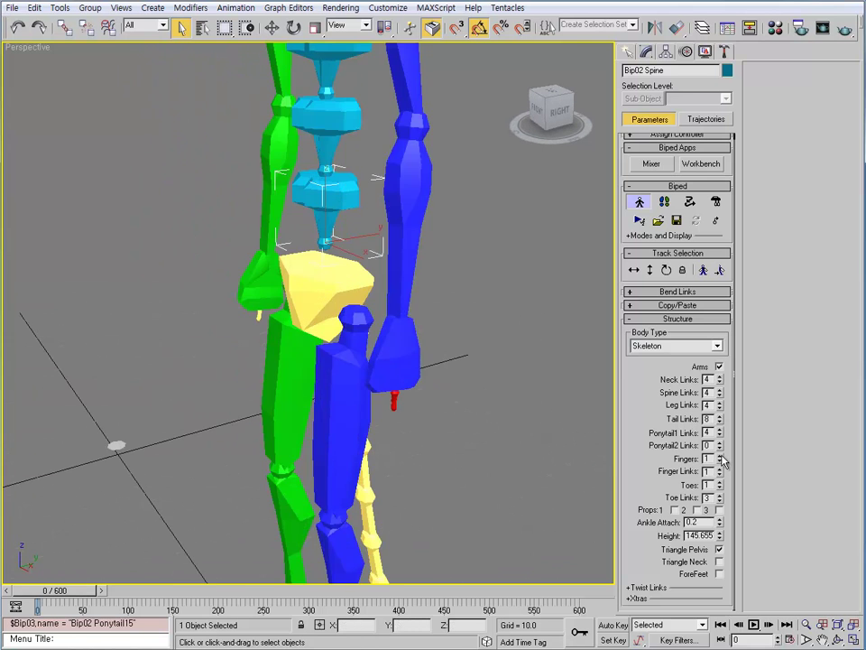
Step: Give the biped 5 fingers with 3 links each on every hand, and 5 toes on every foot
left_click_drag(721, 461, 721, 414)
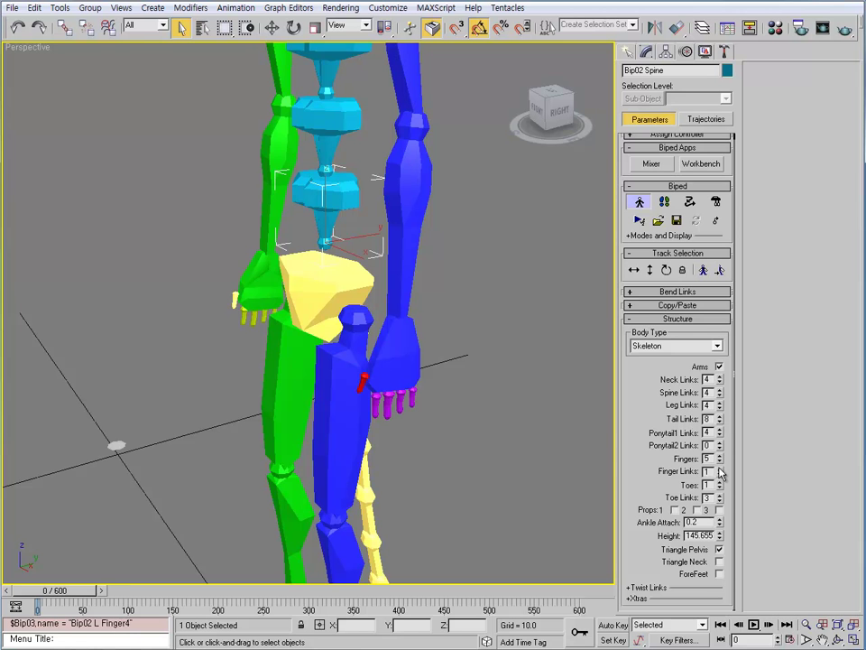
left_click_drag(720, 473, 721, 449)
middle_click_drag(410, 416, 456, 423, "alt")
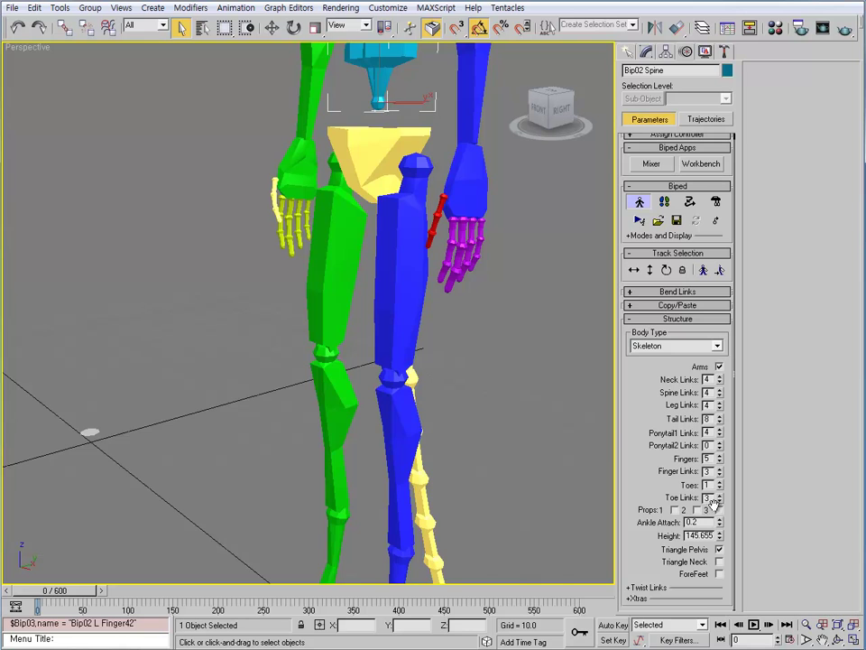
middle_click_drag(393, 421, 413, 104)
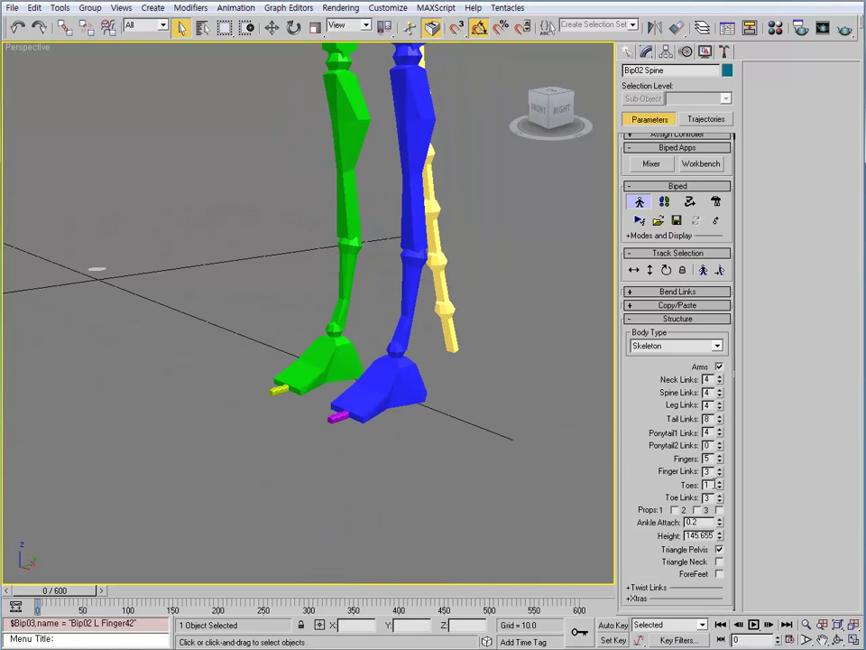
left_click_drag(720, 484, 721, 422)
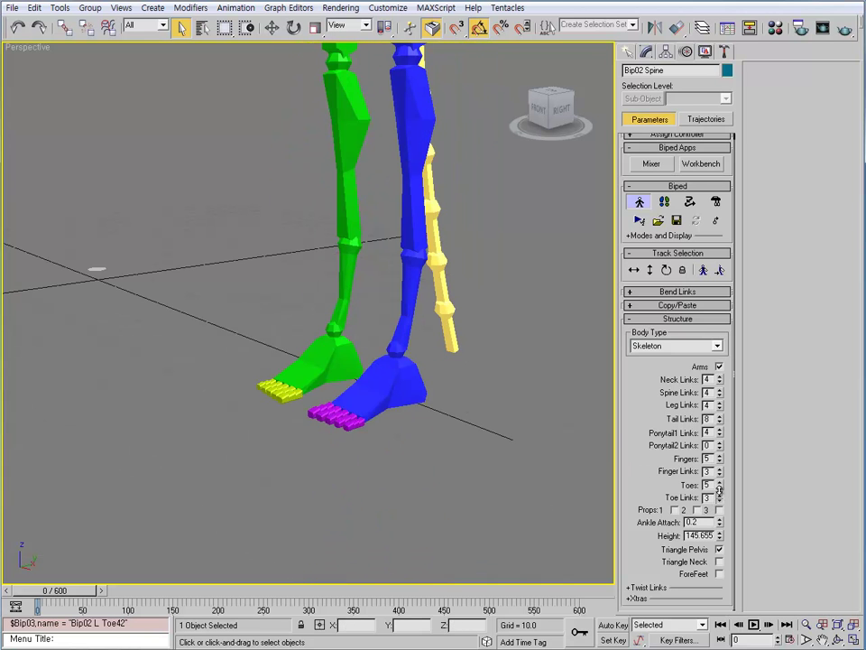
Step: Enable the biped's first prop and rotate it 80 degrees about X so it points forward from the right hand
middle_click_drag(434, 394, 445, 419, "alt")
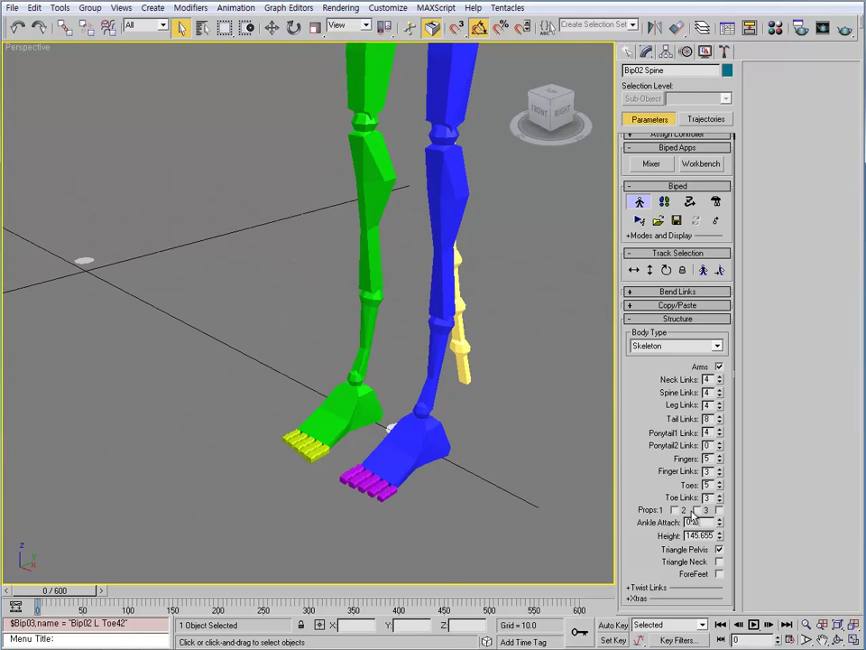
middle_click_drag(455, 243, 458, 364)
scroll(459, 368, "down", 3)
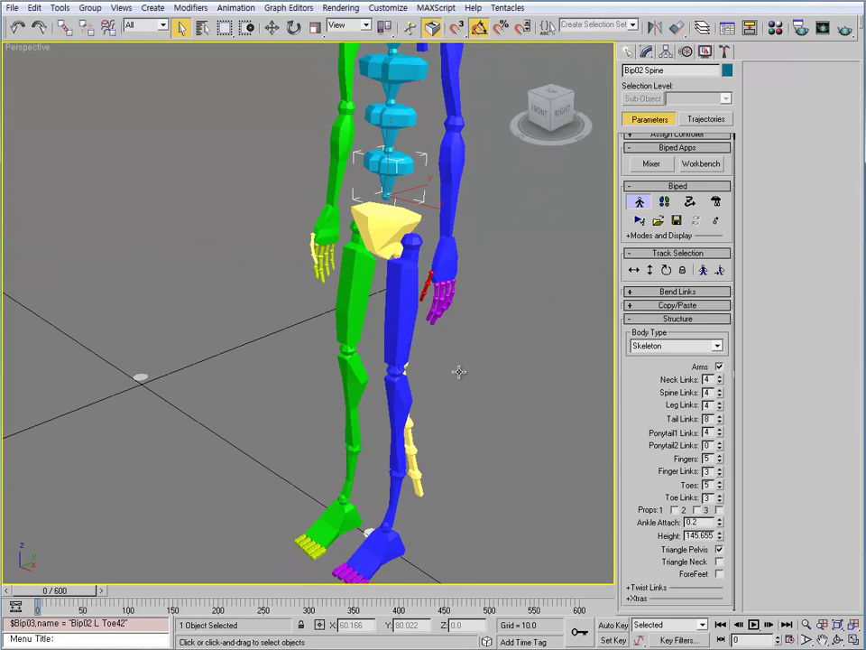
left_click(676, 510)
middle_click_drag(397, 217, 428, 325)
left_click(364, 294)
key("e")
middle_click_drag(363, 293, 326, 300)
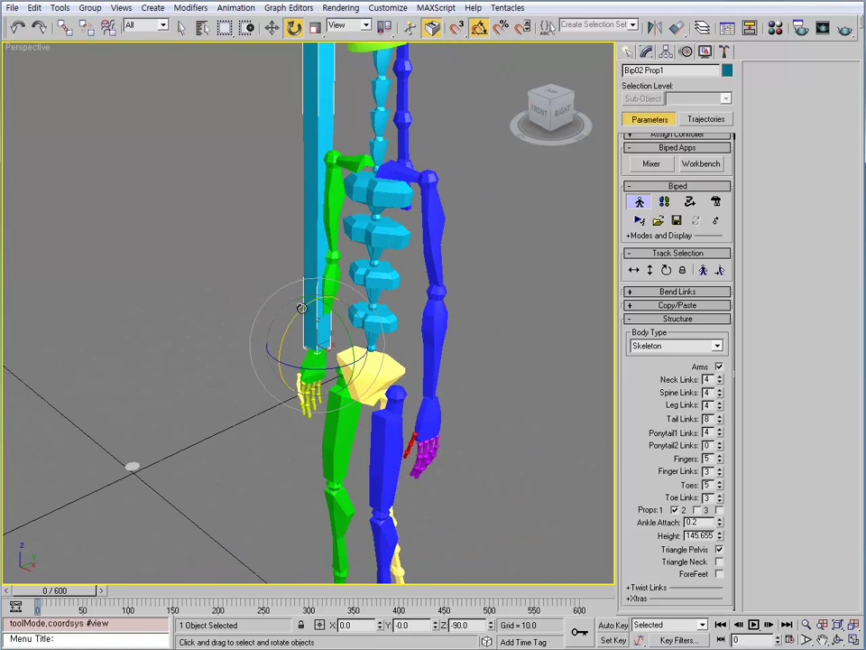
left_click_drag(302, 308, 285, 361)
scroll(354, 315, "down", 3)
middle_click_drag(306, 411, 444, 421)
scroll(408, 364, "down", 3)
middle_click_drag(408, 363, 442, 368, "alt")
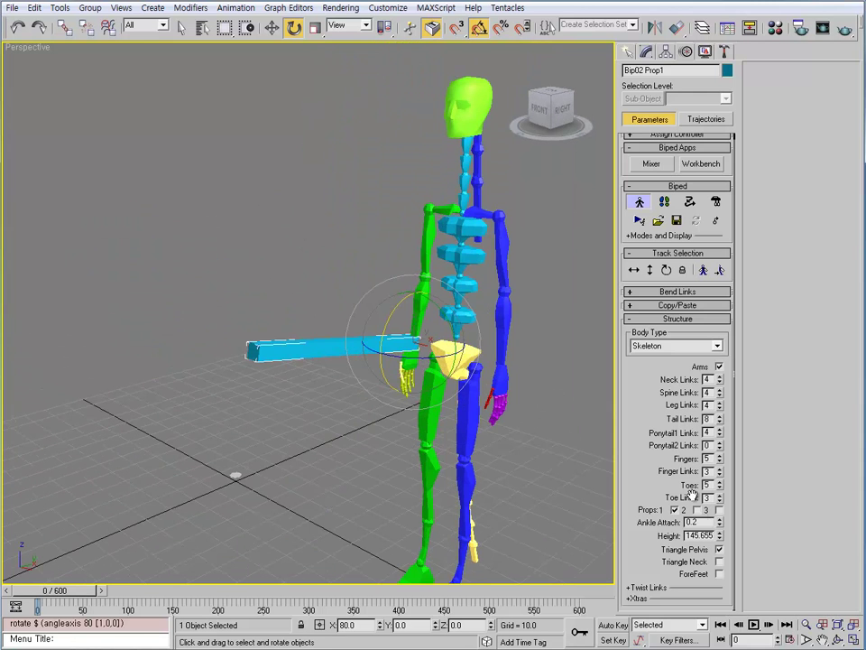
Step: Try adding the second and third props to the biped, and remove both again
left_click(697, 511)
left_click(720, 510)
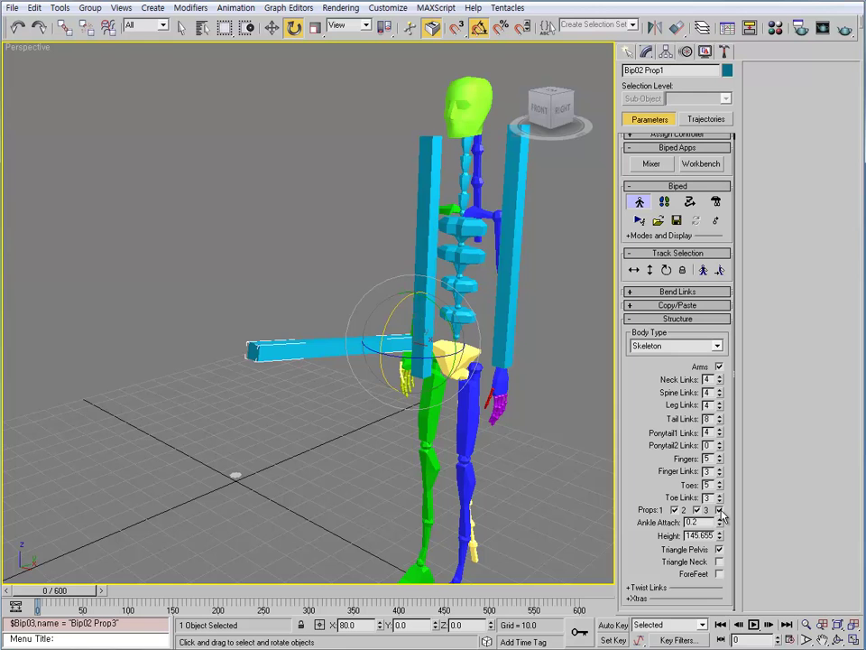
middle_click_drag(542, 388, 452, 405, "alt")
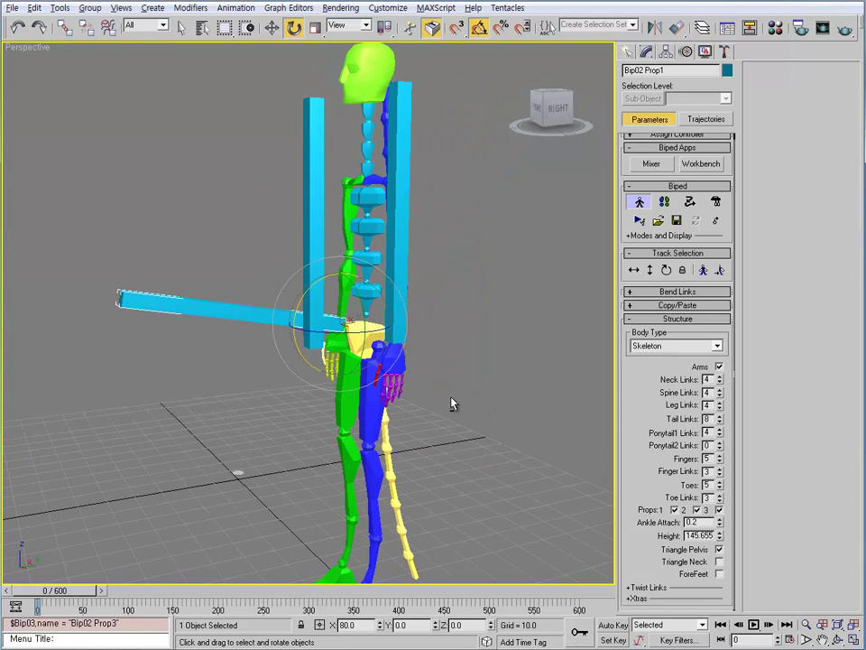
left_click(716, 511)
left_click(698, 510)
Step: Try an ankle attach value of 0.51 on the biped's feet and undo the change
middle_click_drag(506, 469, 521, 366)
middle_click_drag(541, 501, 518, 491, "alt")
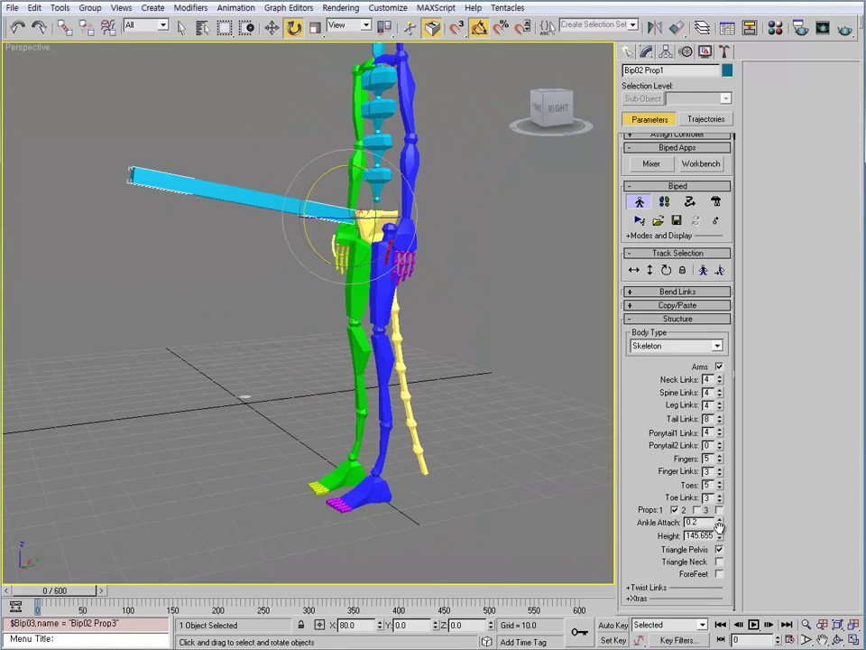
left_click_drag(721, 523, 722, 494)
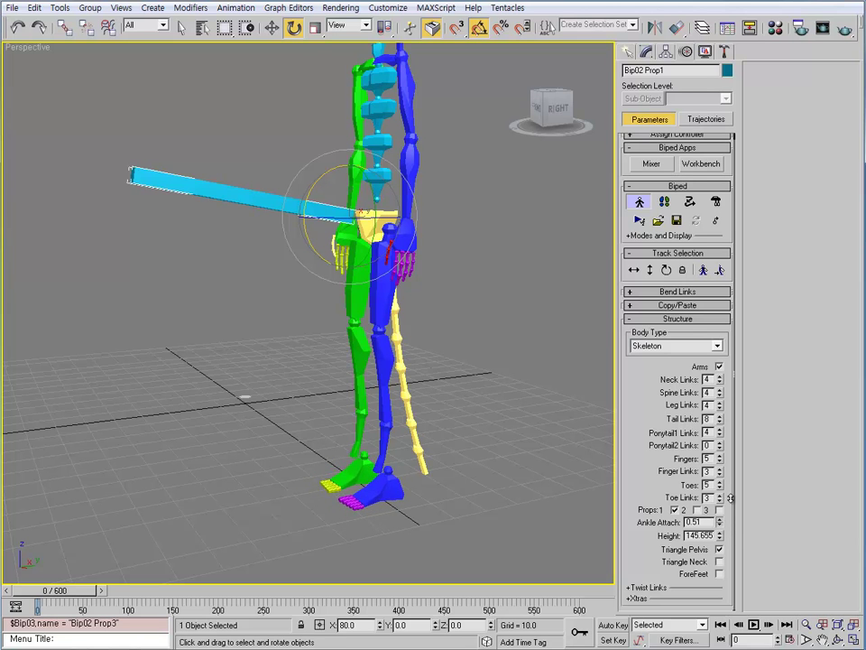
key("ctrl+z")
Step: Increase the biped's overall height to 152.255
middle_click_drag(466, 350, 465, 444)
scroll(451, 415, "down", 2)
left_click_drag(720, 537, 779, 487)
middle_click_drag(471, 531, 444, 423)
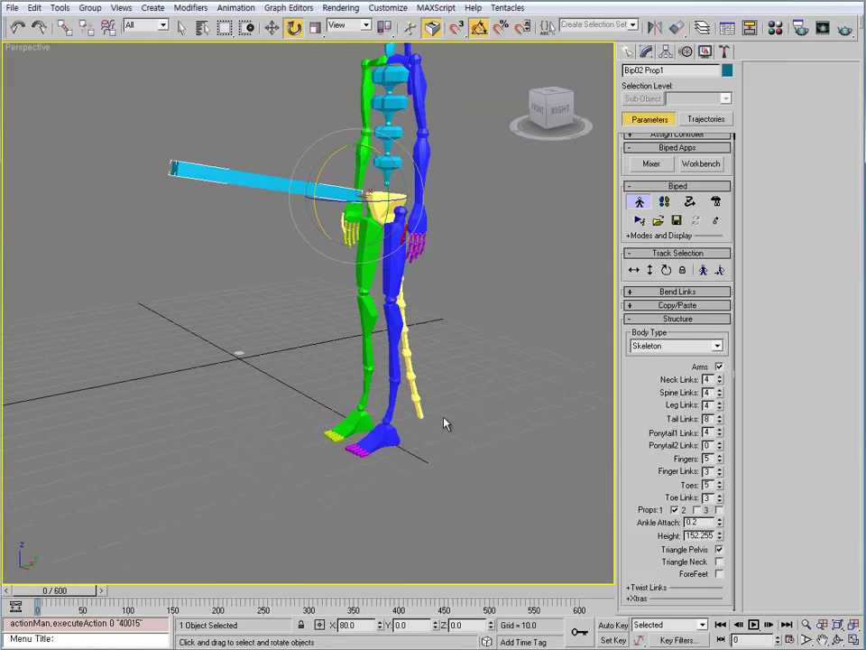
Step: Examine the biped's neck, spine, arms and pelvis from several angles
middle_click_drag(397, 322, 352, 542)
scroll(361, 470, "up", 3)
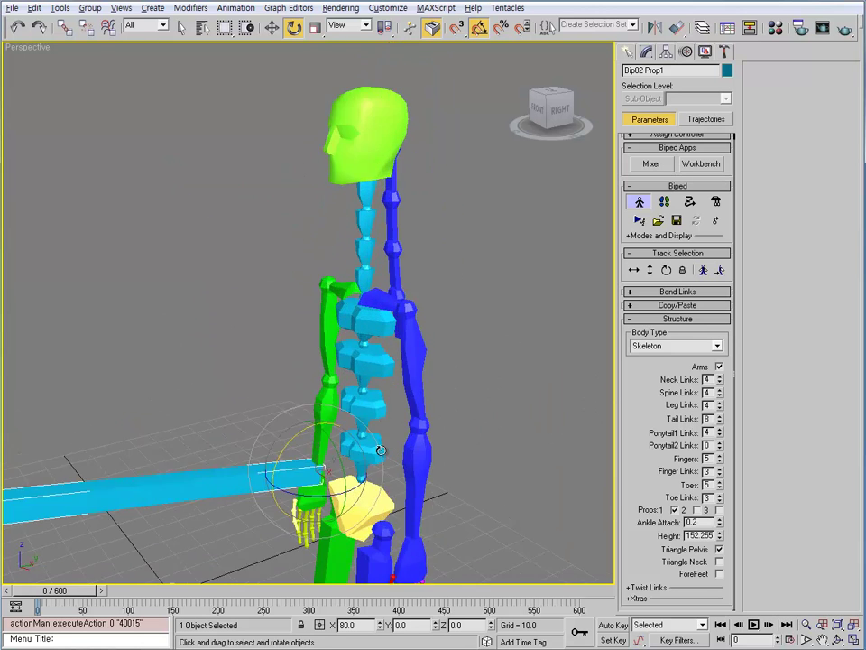
middle_click_drag(370, 470, 406, 370)
middle_click_drag(406, 370, 392, 366)
middle_click_drag(444, 346, 387, 369)
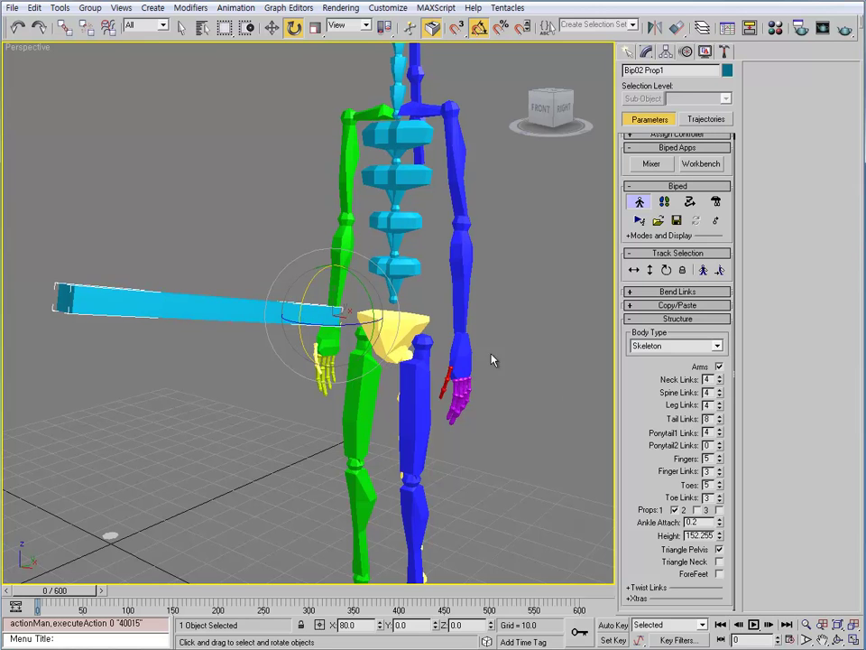
scroll(451, 352, "up", 3)
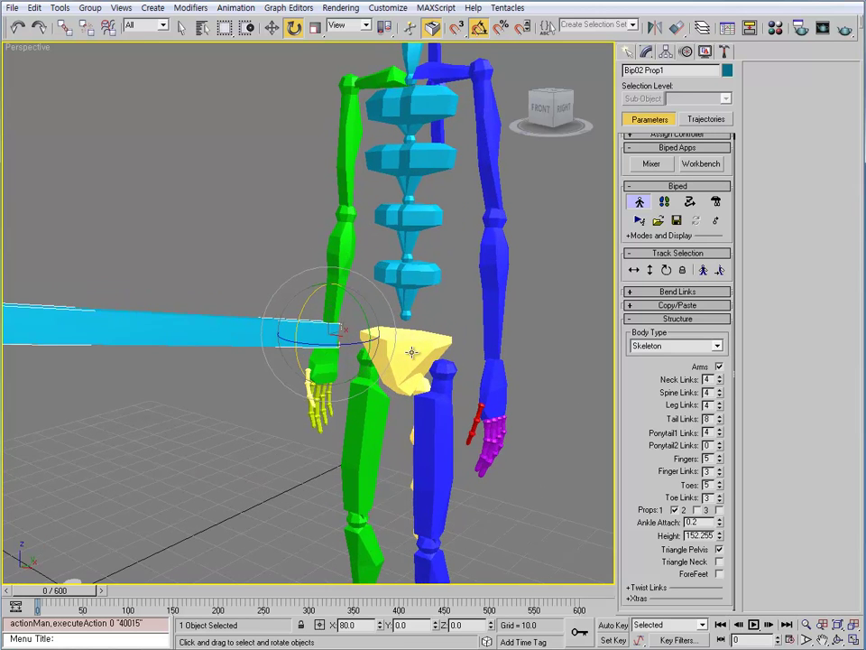
middle_click_drag(478, 326, 474, 322)
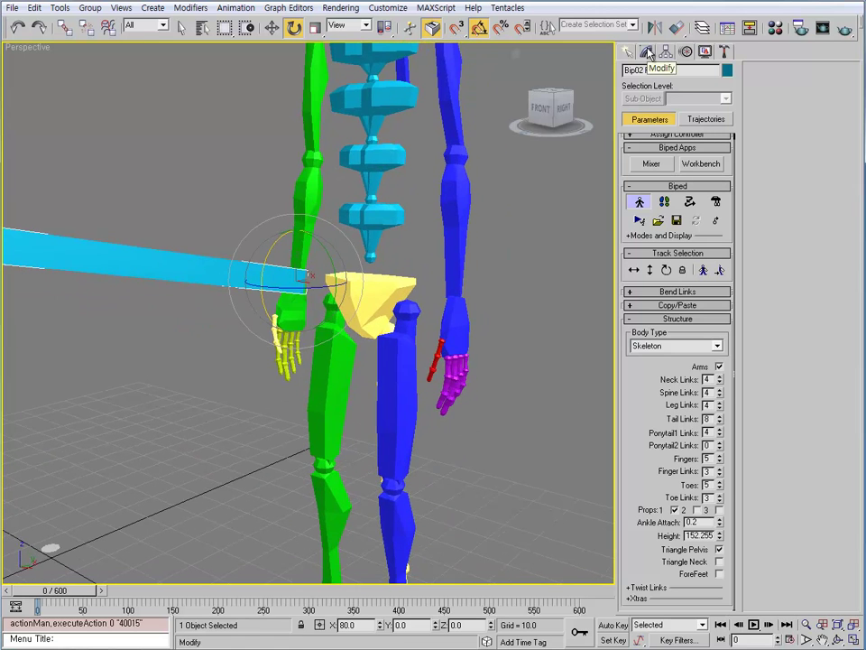
middle_click_drag(477, 100, 422, 232)
scroll(422, 232, "down", 1)
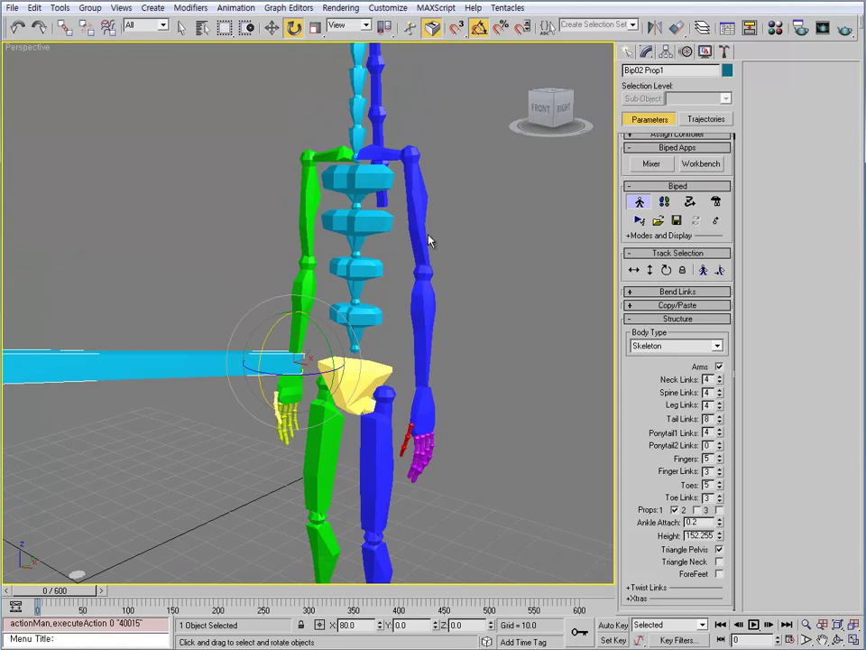
scroll(418, 275, "down", 2)
middle_click_drag(516, 312, 438, 335, "alt")
Step: Show the modifier stack and select the biped's left thigh and right thigh in turn
left_click(647, 51)
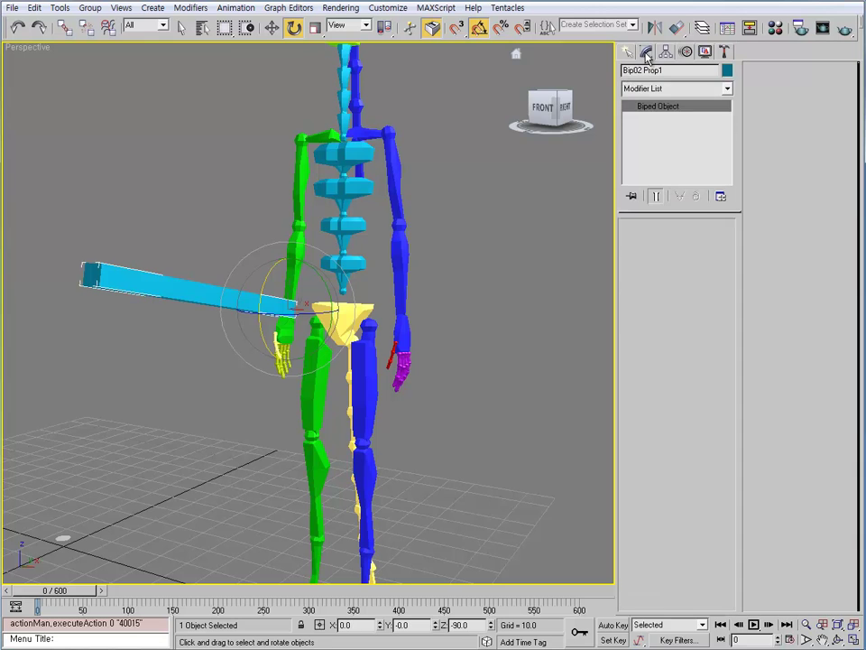
left_click(467, 369)
left_click(363, 361)
scroll(307, 370, "up", 3)
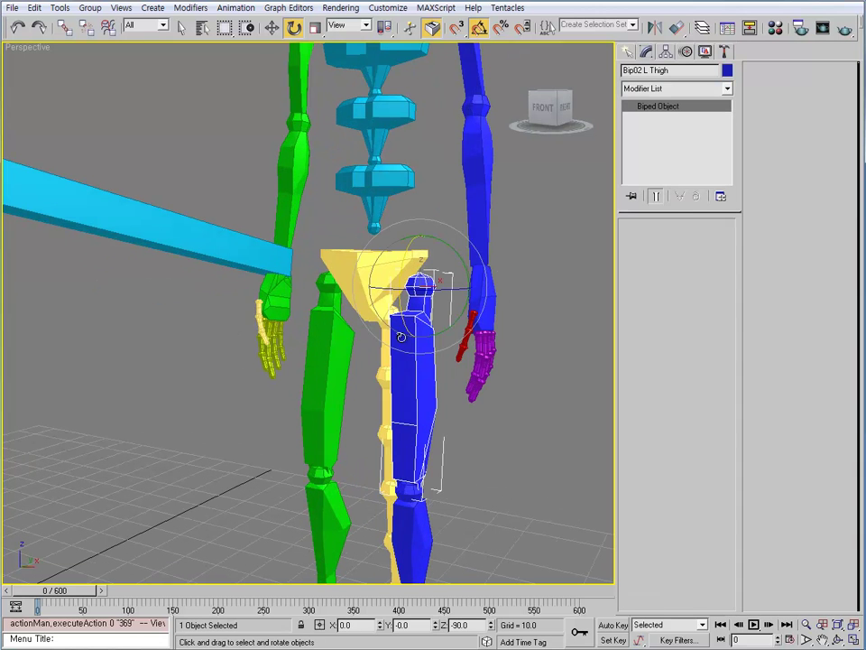
key("q")
left_click(339, 355)
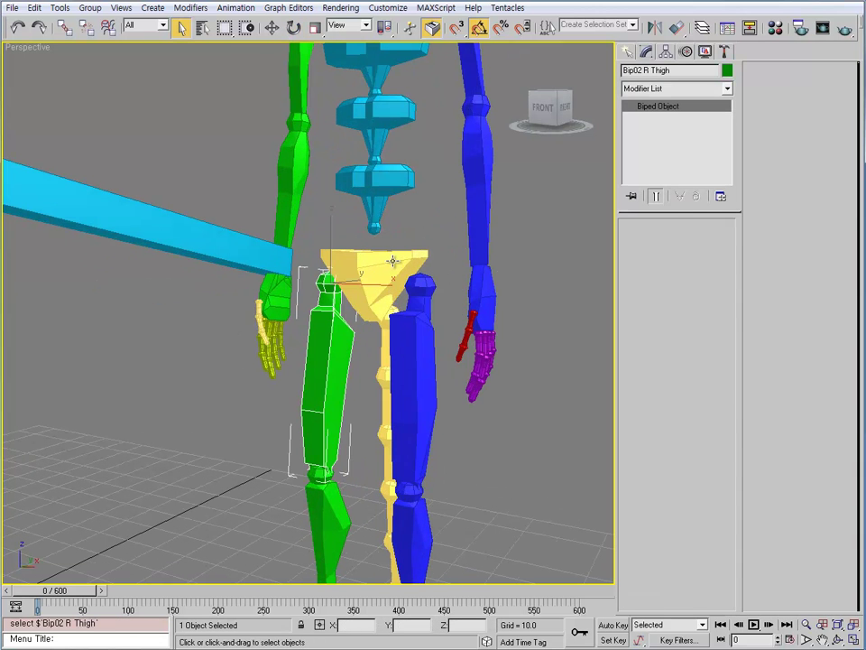
Step: Select the pelvis and the lowest spine link in turn to compare them with the thighs, ending on the pelvis
left_click(398, 266)
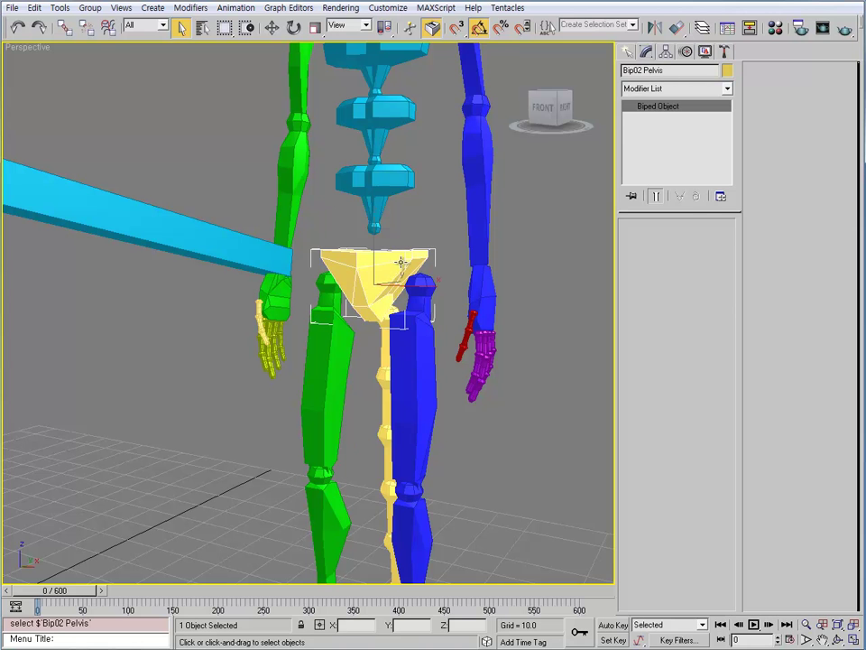
left_click(383, 207)
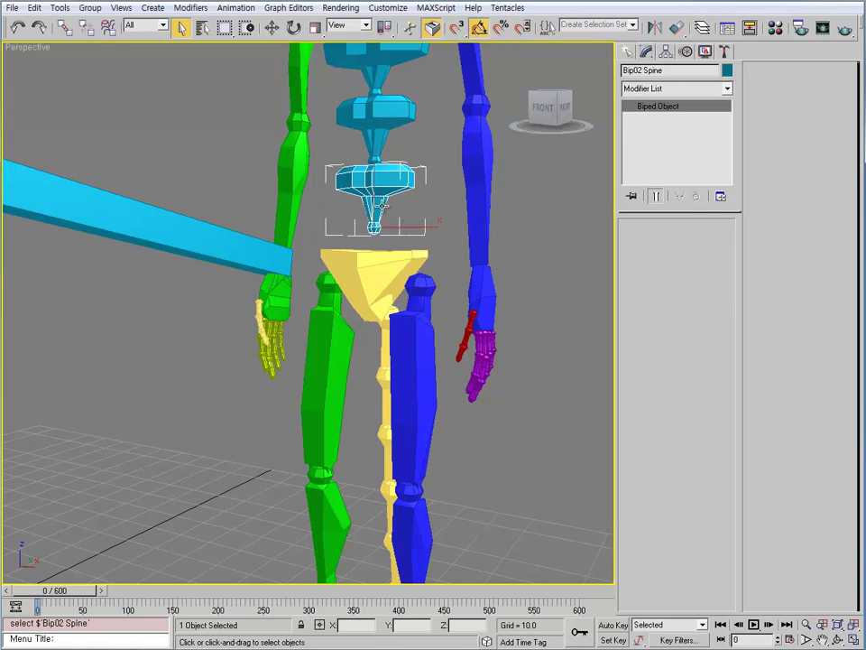
left_click(422, 303)
left_click(371, 298)
left_click(370, 185)
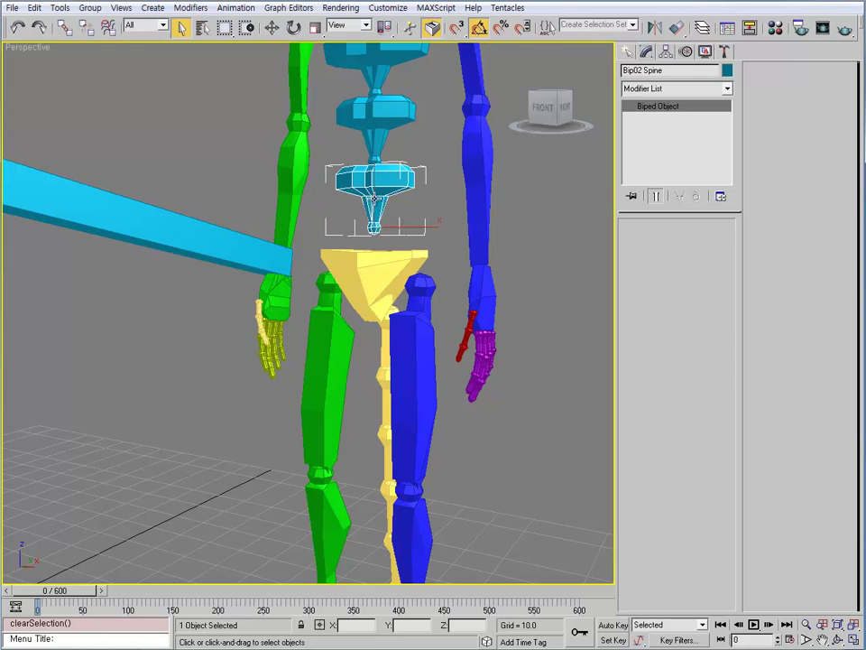
left_click(393, 285)
middle_click_drag(413, 321, 362, 268, "alt")
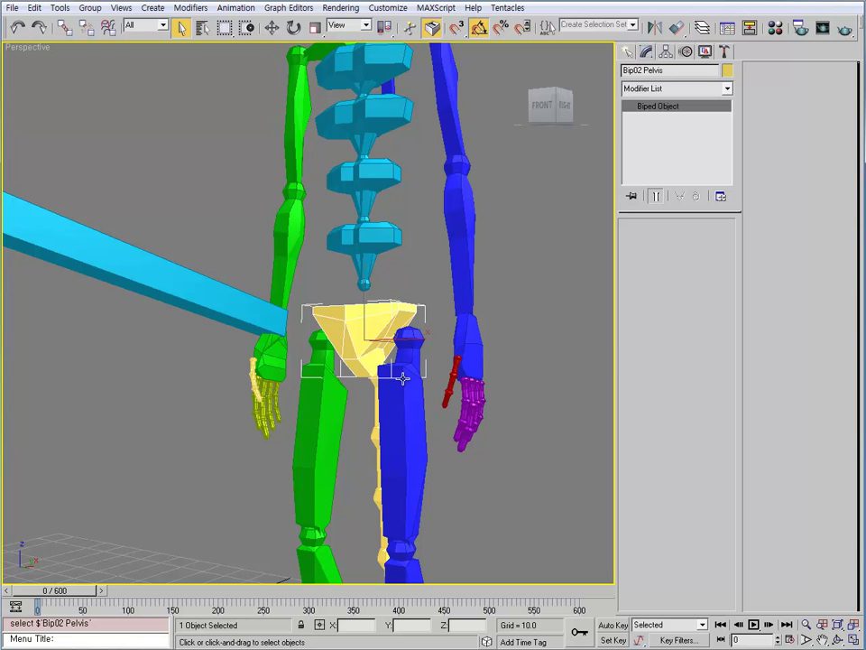
Step: Open the Schematic View and locate the selected pelvis in the biped's hierarchy
left_click(755, 29)
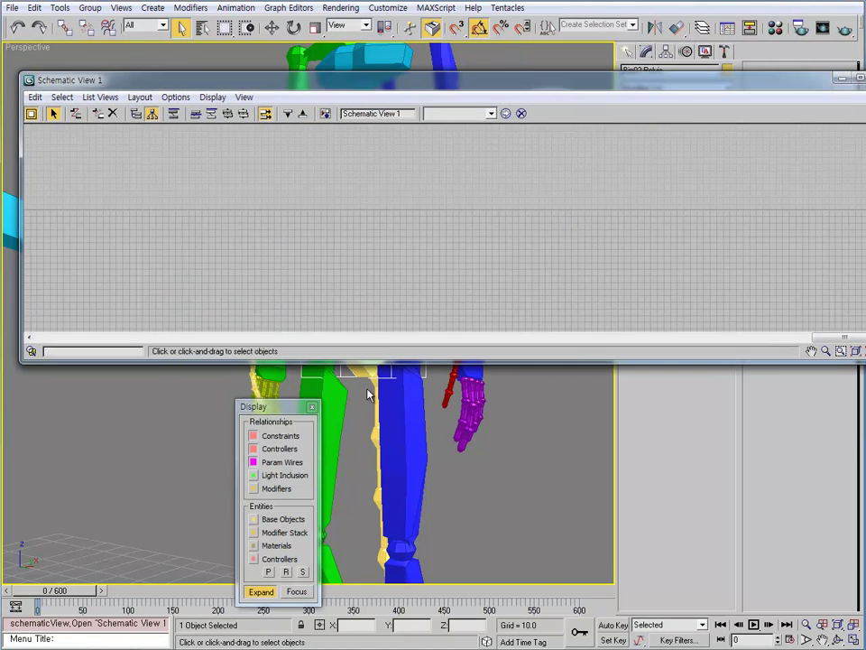
middle_click_drag(366, 390, 395, 386)
scroll(279, 215, "down", 5)
middle_click_drag(278, 215, 519, 219)
scroll(498, 227, "up", 4)
middle_click_drag(242, 211, 242, 211)
scroll(563, 257, "up", 3)
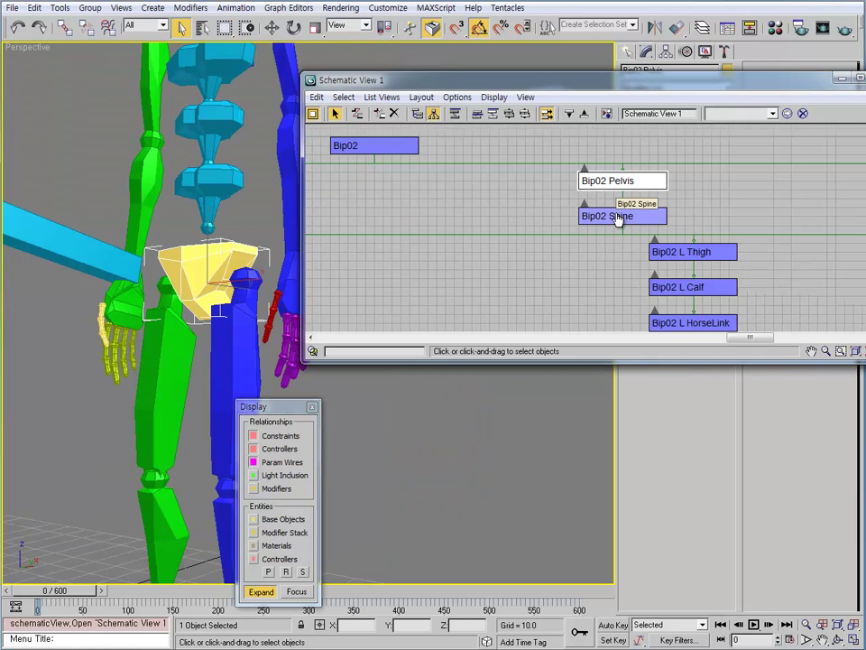
Step: Trace the hierarchy below the pelvis by selecting the Bip02 Spine node and the Bip02 L Thigh node
left_click(619, 216)
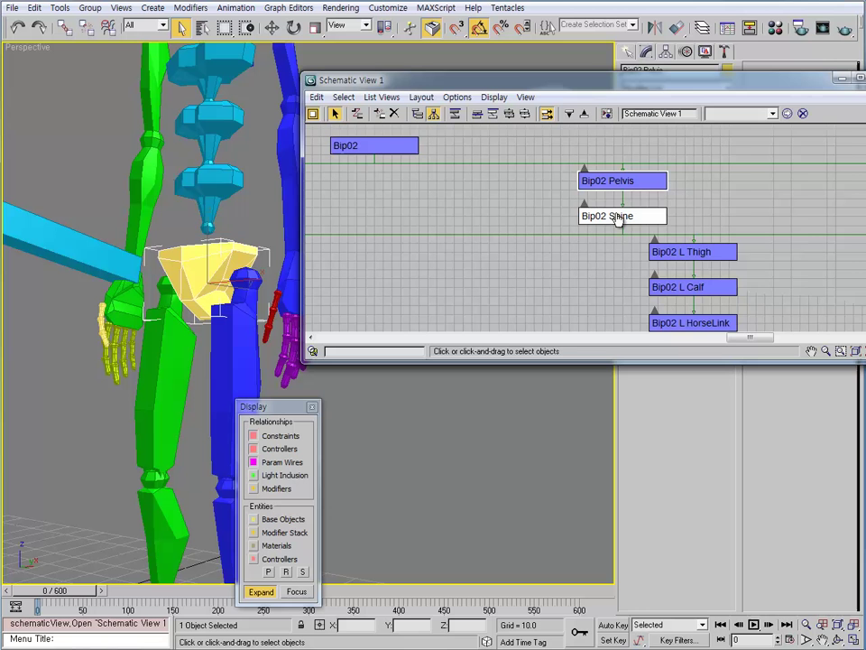
left_click(689, 256)
middle_click_drag(694, 251, 624, 236)
scroll(627, 239, "down", 3)
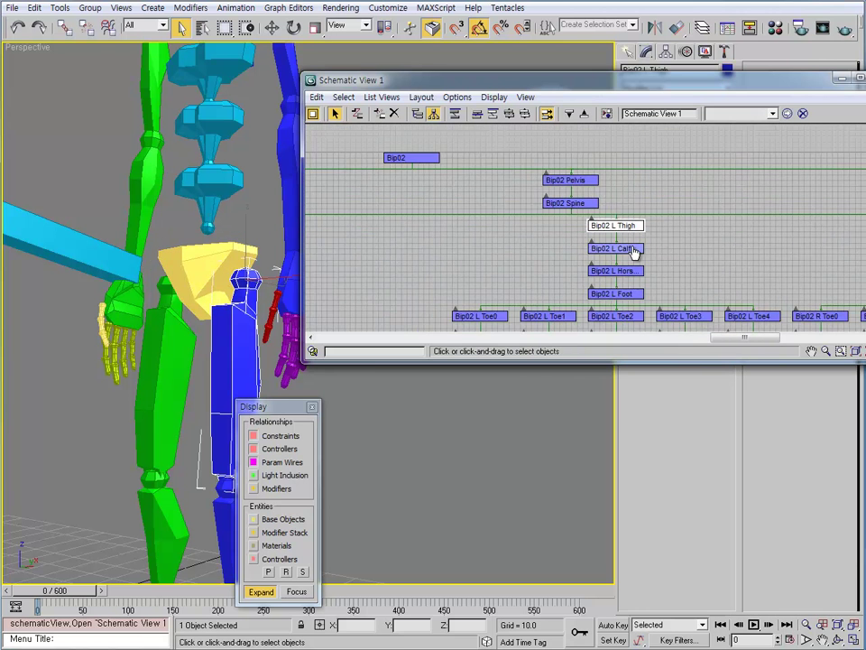
Step: Find the right leg's branch in the schematic hierarchy and select the Bip02 R Thigh node
scroll(636, 252, "up", 2)
middle_click_drag(501, 247, 564, 247)
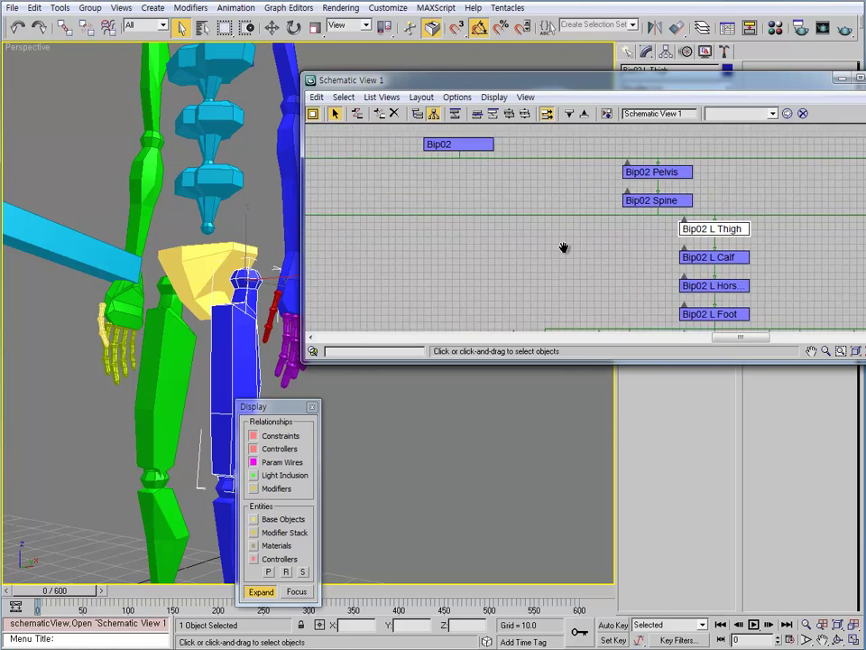
scroll(564, 248, "down", 5)
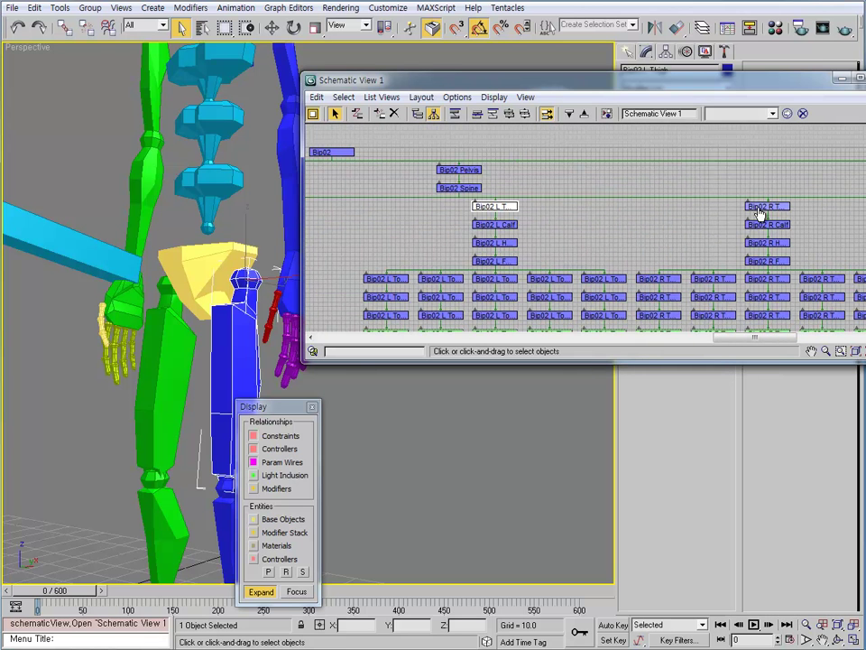
middle_click_drag(458, 219, 569, 232)
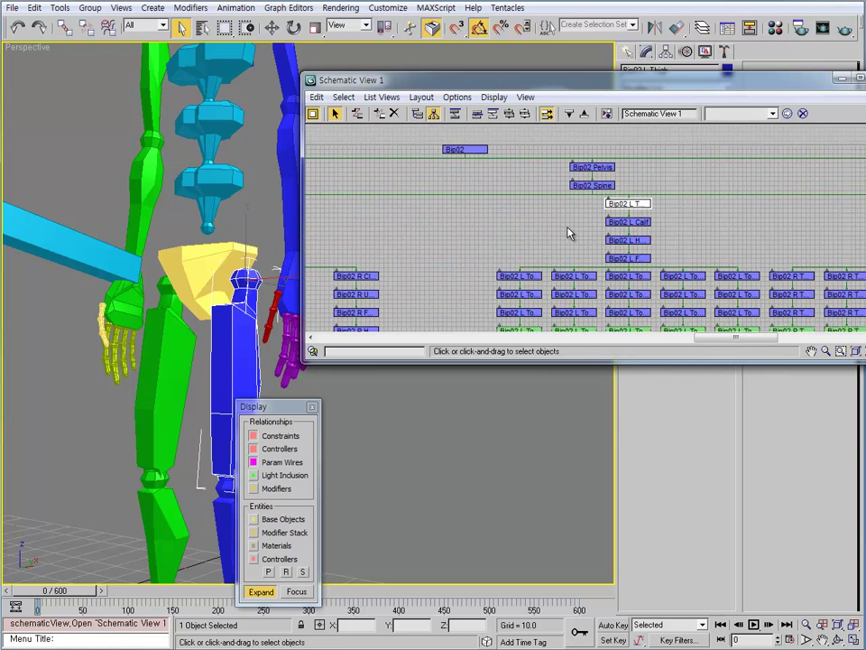
middle_click_drag(753, 228, 512, 225)
scroll(512, 225, "up", 1)
left_click(708, 204)
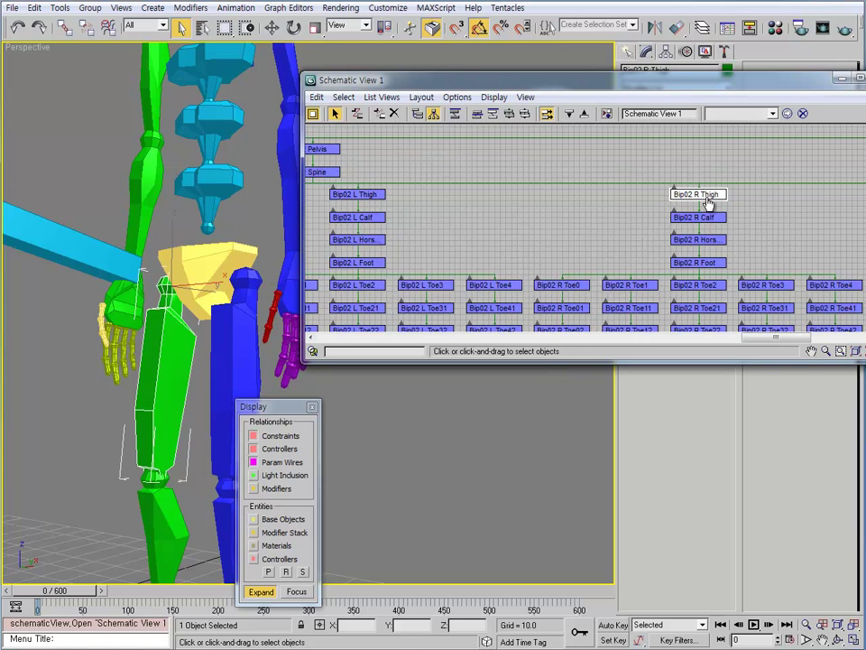
Step: Alternate the selection between the left and right thighs to compare their places in the hierarchy, ending on the left thigh
left_click(353, 195)
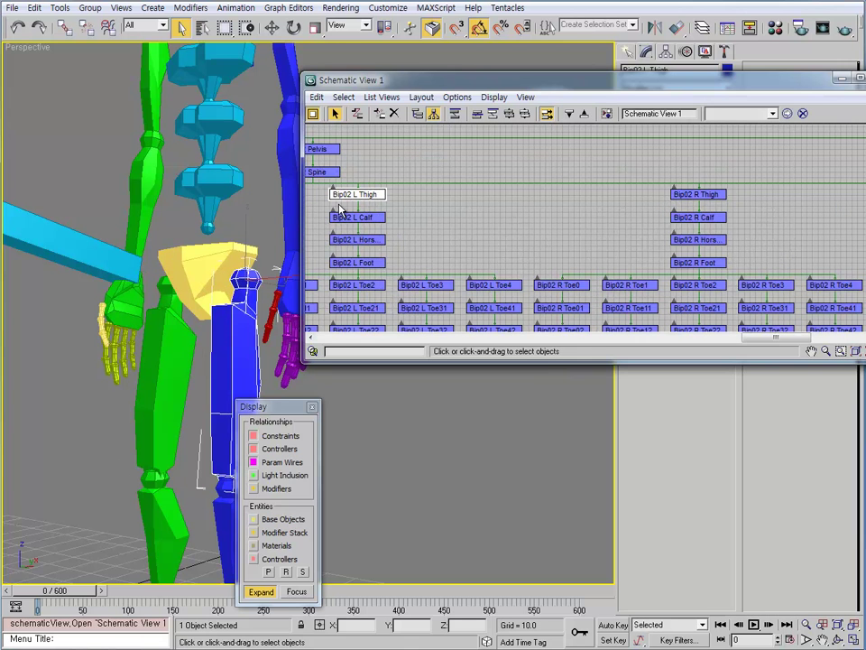
left_click(180, 340)
left_click(239, 331)
left_click(180, 362)
left_click(235, 359)
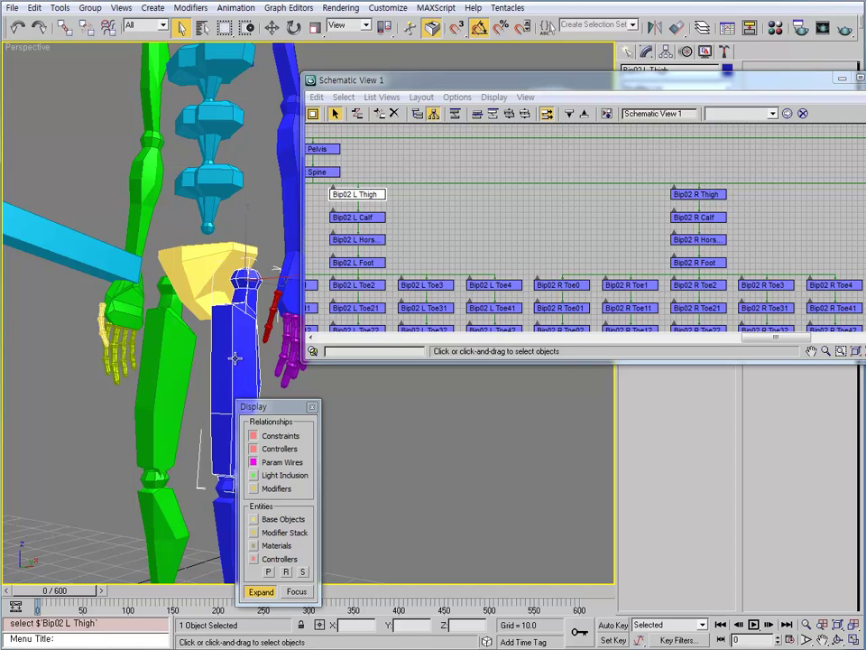
Step: Compare the pelvis, left thigh and lowest spine link with their schematic nodes by selecting each one in the viewport
middle_click_drag(424, 235, 510, 247)
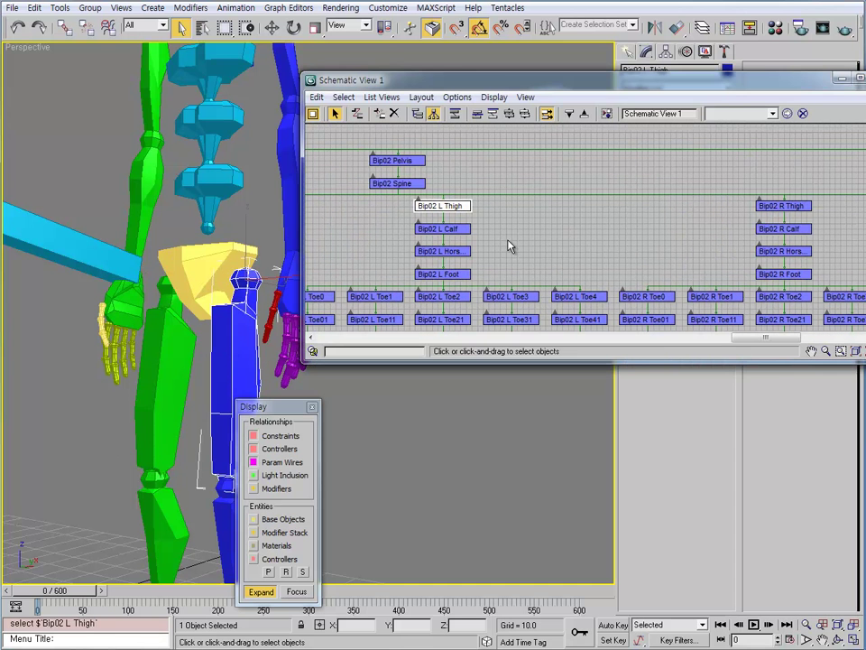
left_click(370, 397)
left_click(233, 344)
left_click(226, 245)
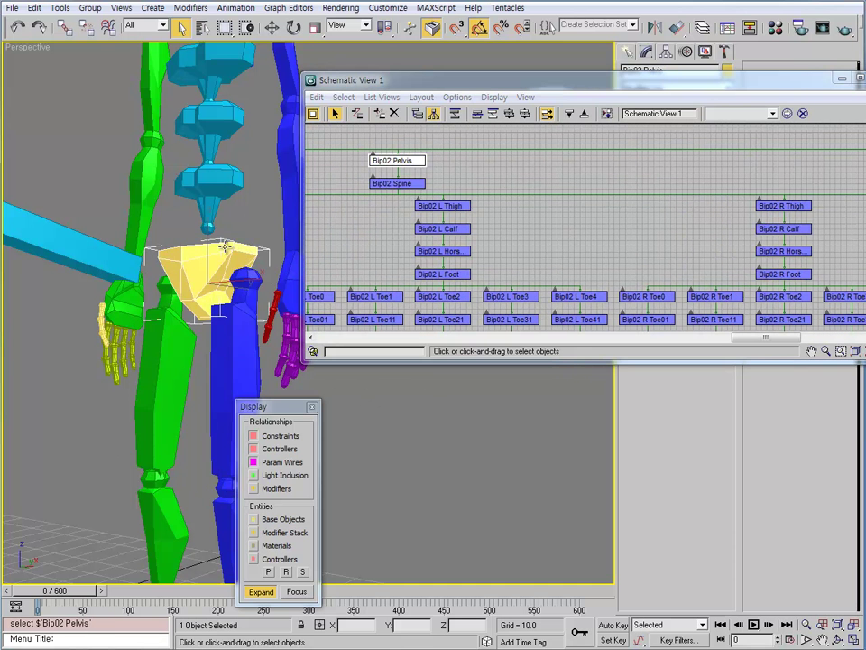
left_click(242, 331)
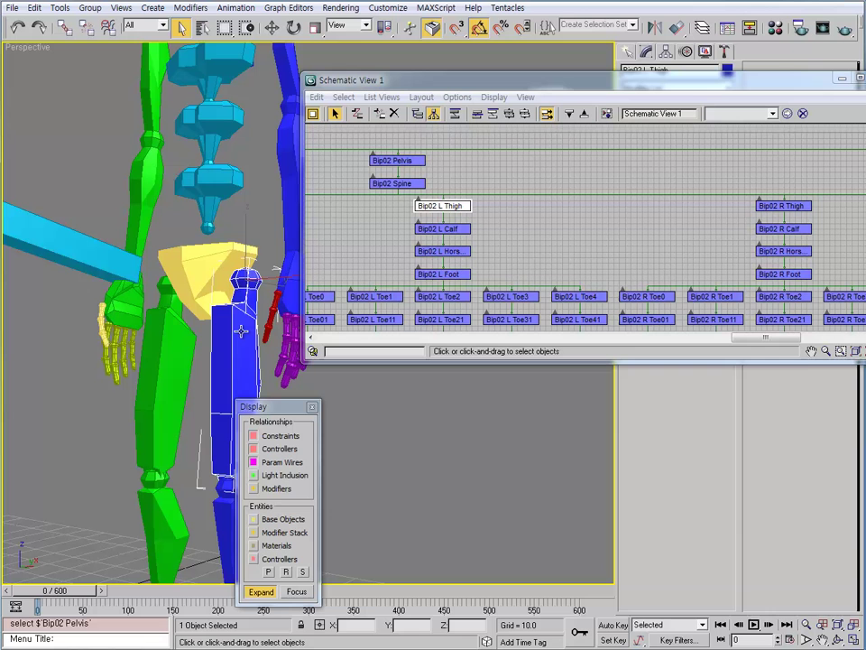
left_click(230, 184)
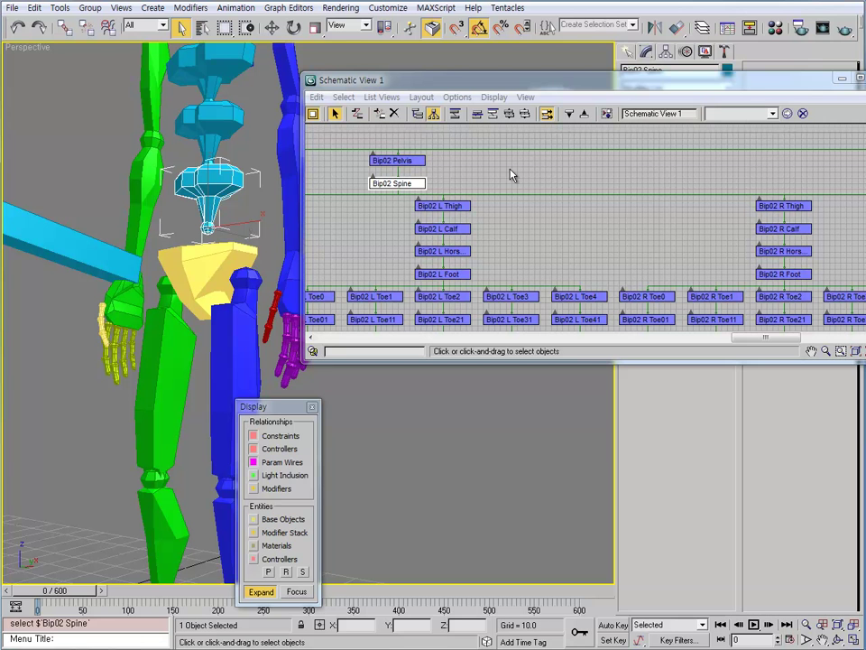
Step: Move the Schematic View aside and turn off Triangle Pelvis in the biped's Structure settings
left_click_drag(782, 81, 708, 26)
middle_click_drag(193, 208, 161, 271)
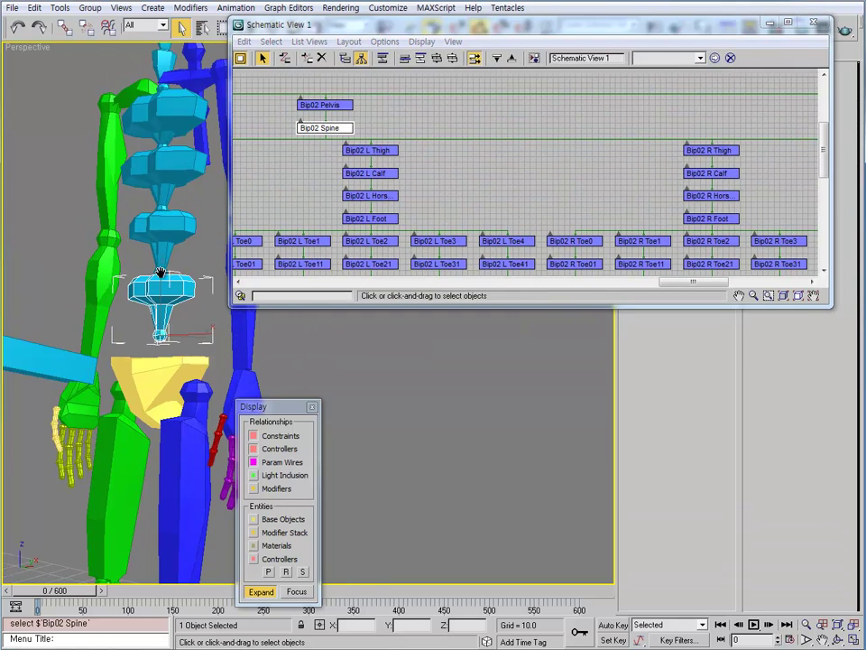
left_click_drag(536, 43, 314, 42)
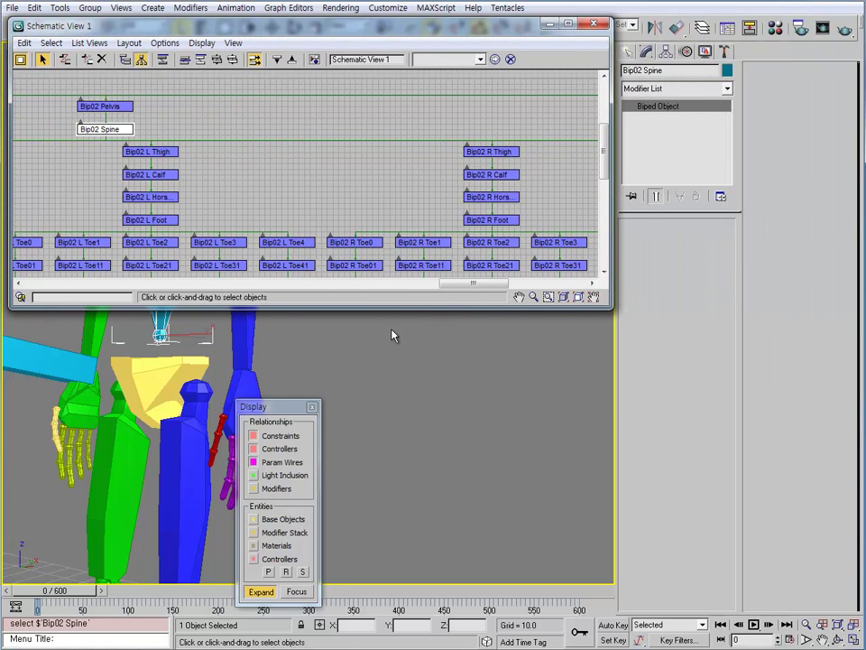
left_click(686, 52)
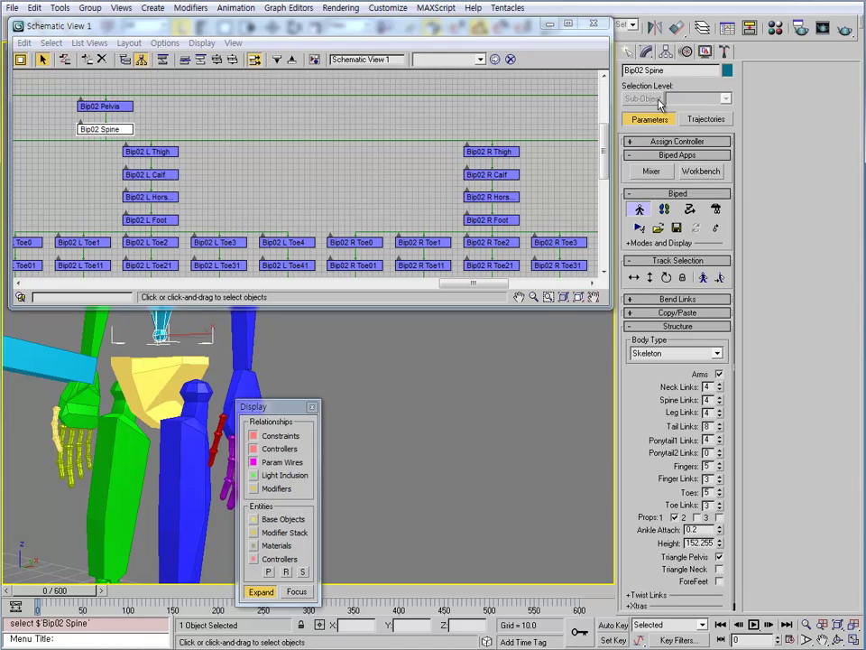
left_click(720, 558)
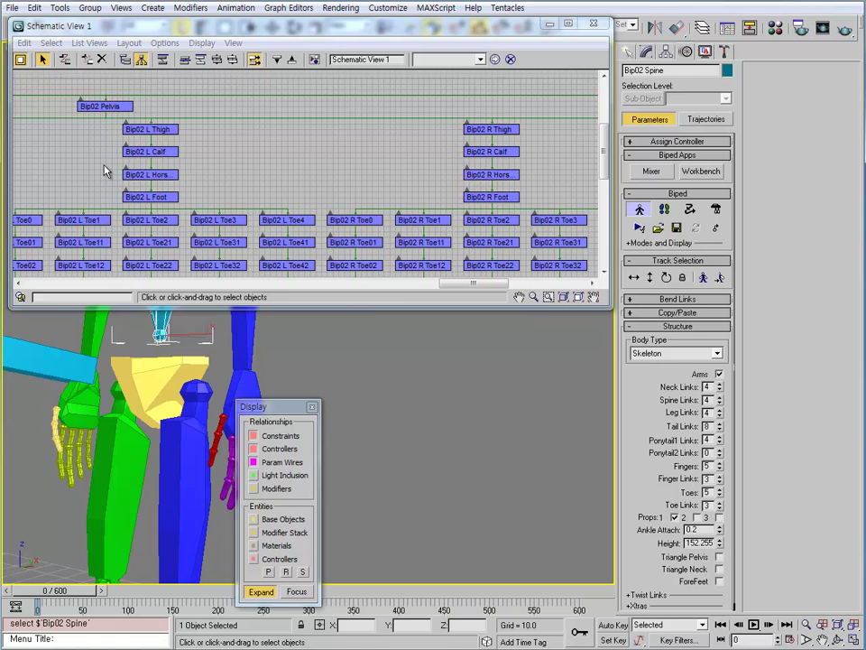
Step: Select the biped's left thigh and move the selection up to its parent bone
middle_click_drag(135, 310, 315, 397)
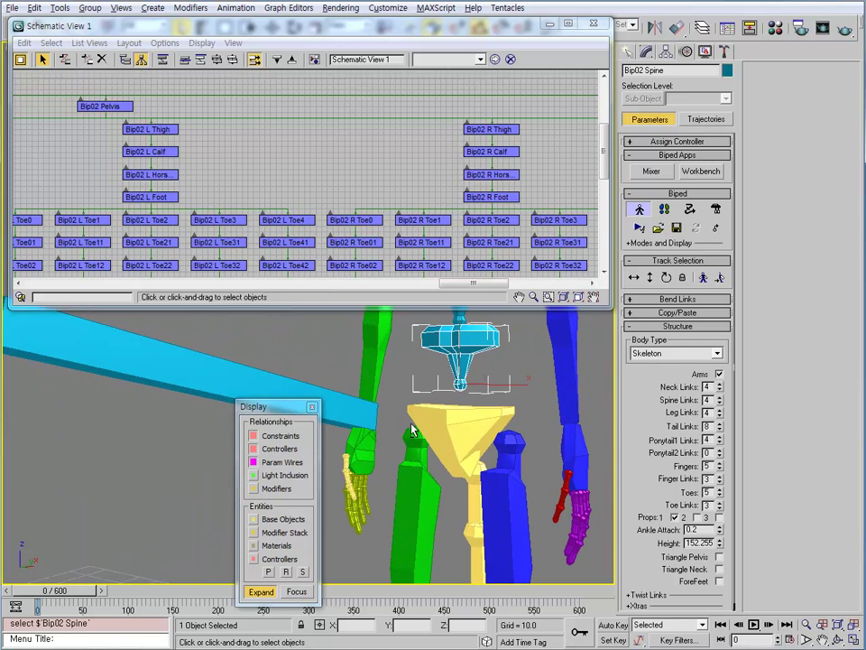
middle_click_drag(411, 422, 460, 417, "alt")
left_click(471, 507)
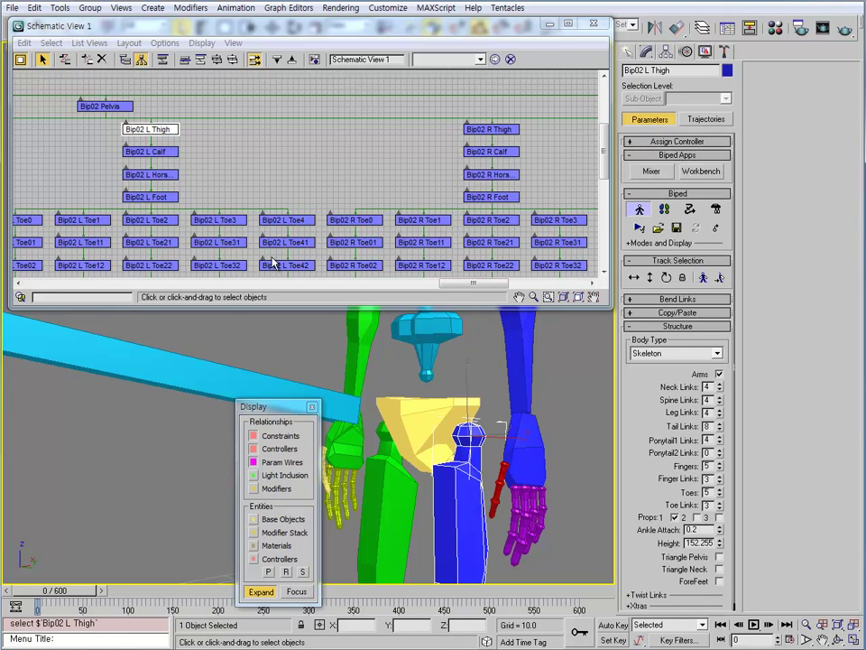
key("Page_Up")
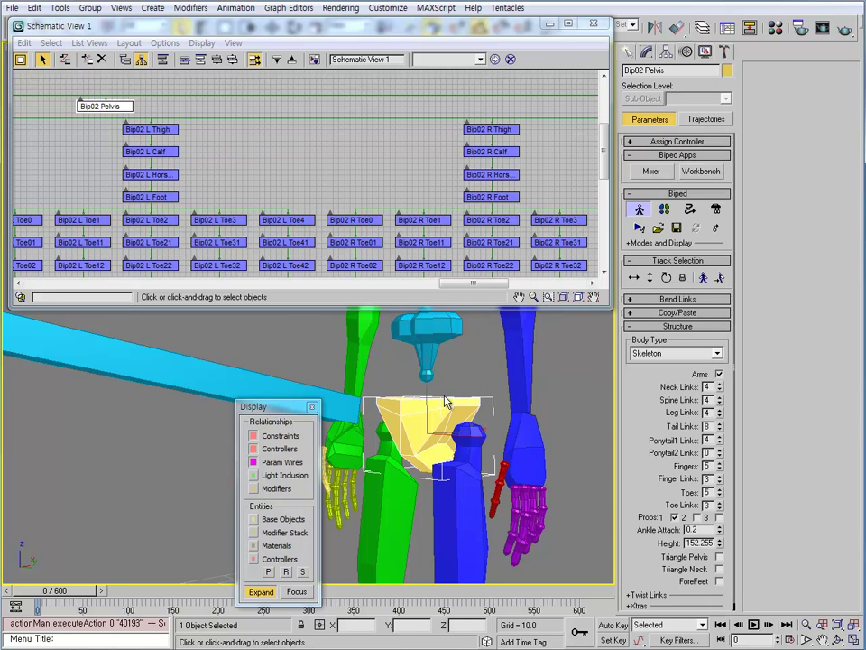
Step: Select the lowest spine link, locate its branch in the schematic hierarchy and move the selection up to its parent
middle_click_drag(408, 413, 466, 461)
left_click(484, 371)
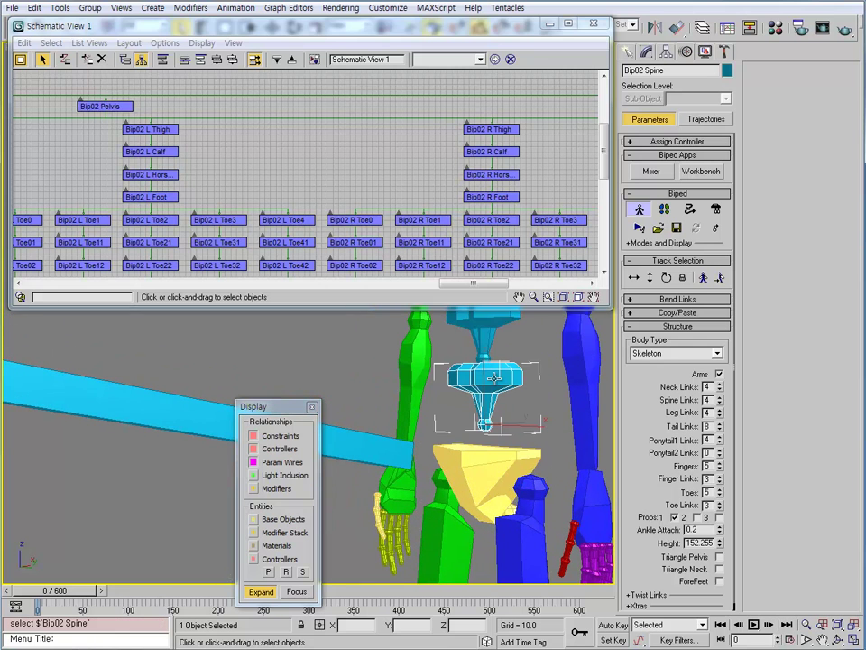
middle_click_drag(105, 145, 354, 209)
scroll(332, 180, "down", 2)
scroll(329, 204, "down", 1)
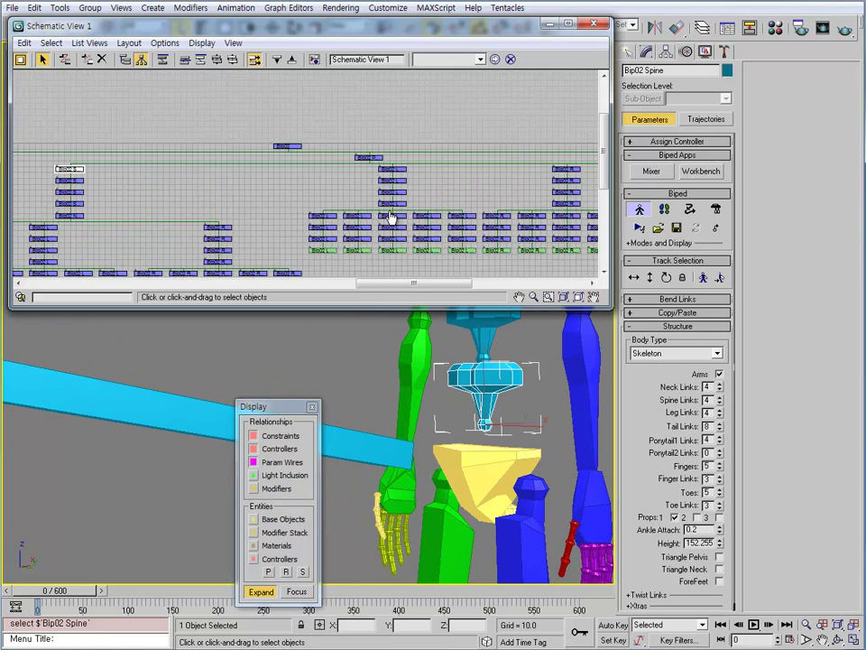
middle_click_drag(250, 198, 321, 210)
scroll(410, 223, "up", 1)
scroll(410, 220, "up", 1)
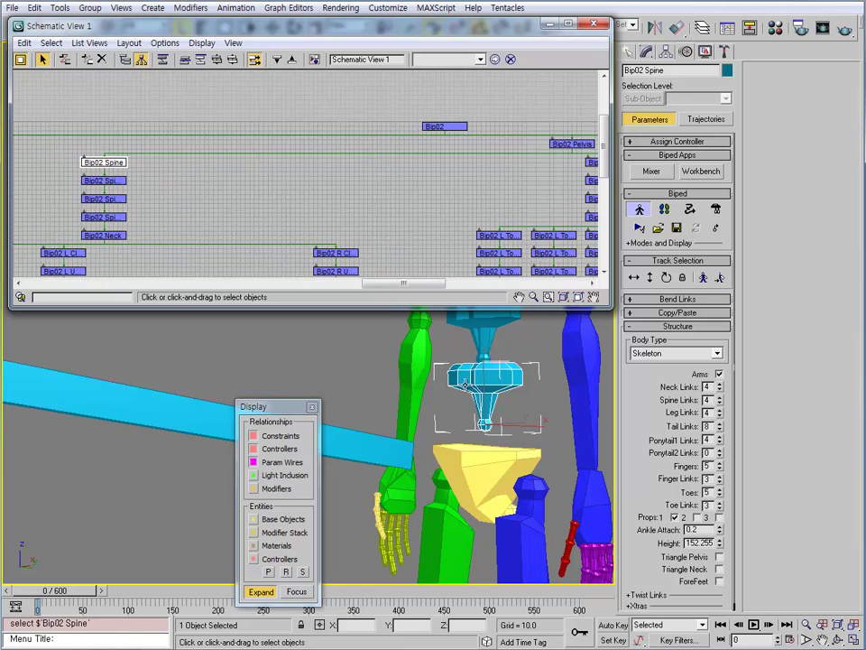
key("Page_Up")
Step: Select both thighs and the lowest spine link together, followed by the pelvis alone
middle_click_drag(525, 448, 488, 400)
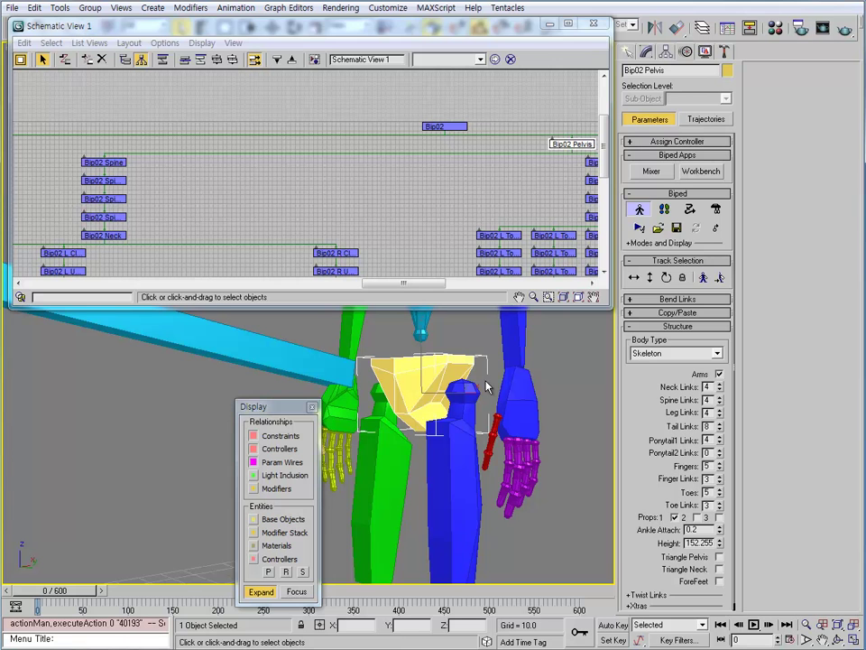
middle_click_drag(542, 417, 534, 446, "alt")
left_click(556, 419)
left_click(464, 484)
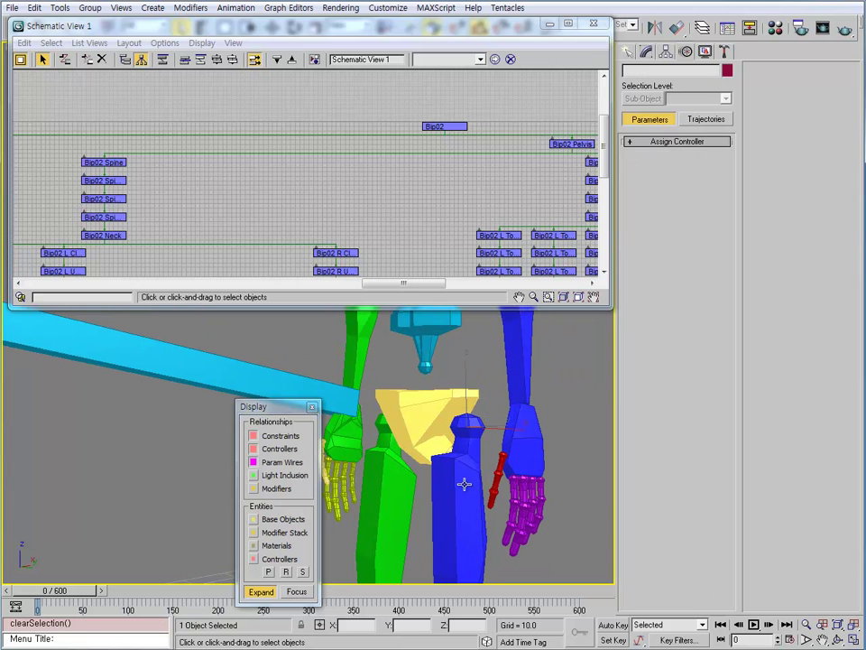
left_click(390, 499, "ctrl")
left_click(429, 331, "ctrl")
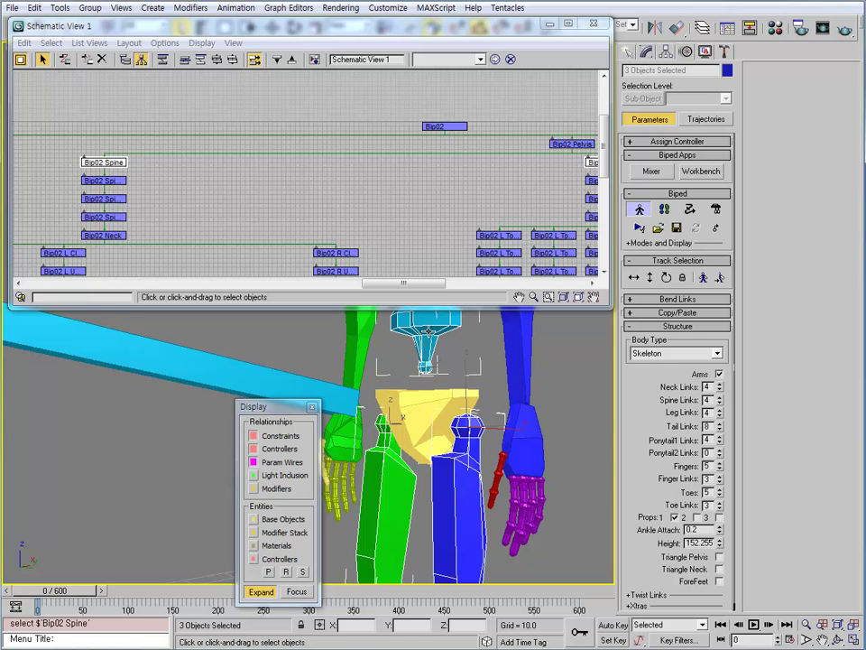
left_click(452, 393)
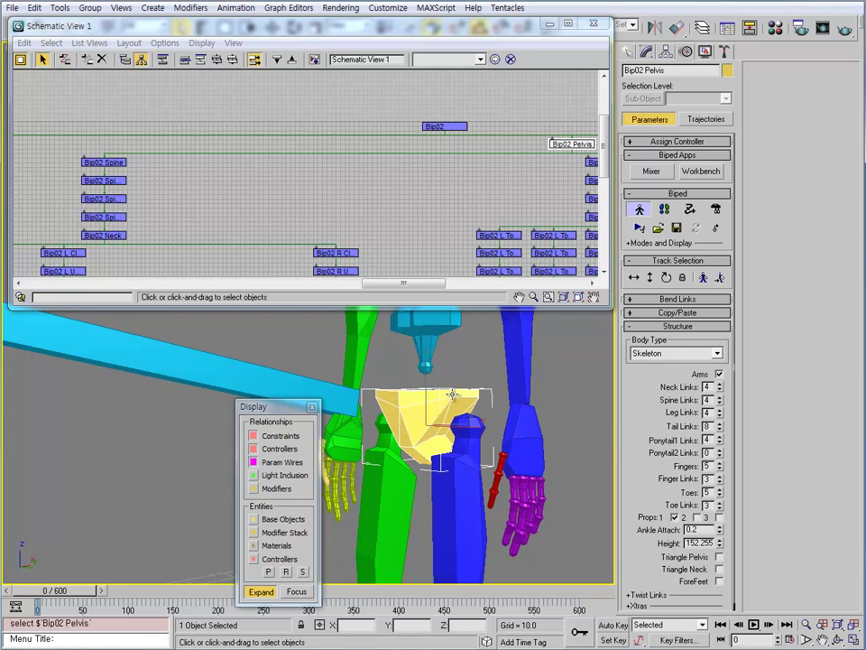
Step: Turn Triangle Pelvis on and select both thighs together with the lowest spine link
left_click(721, 557)
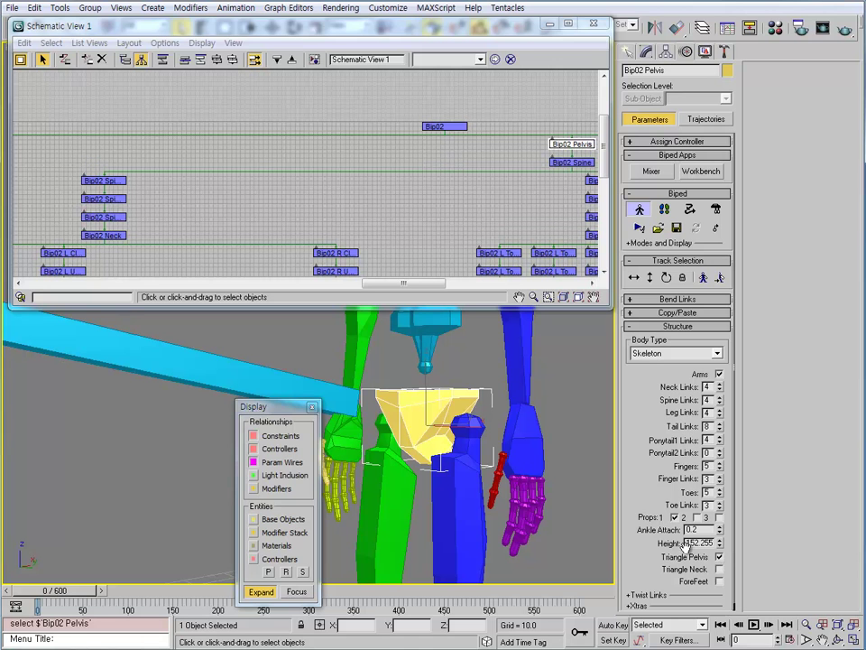
left_click(563, 548)
left_click(465, 494)
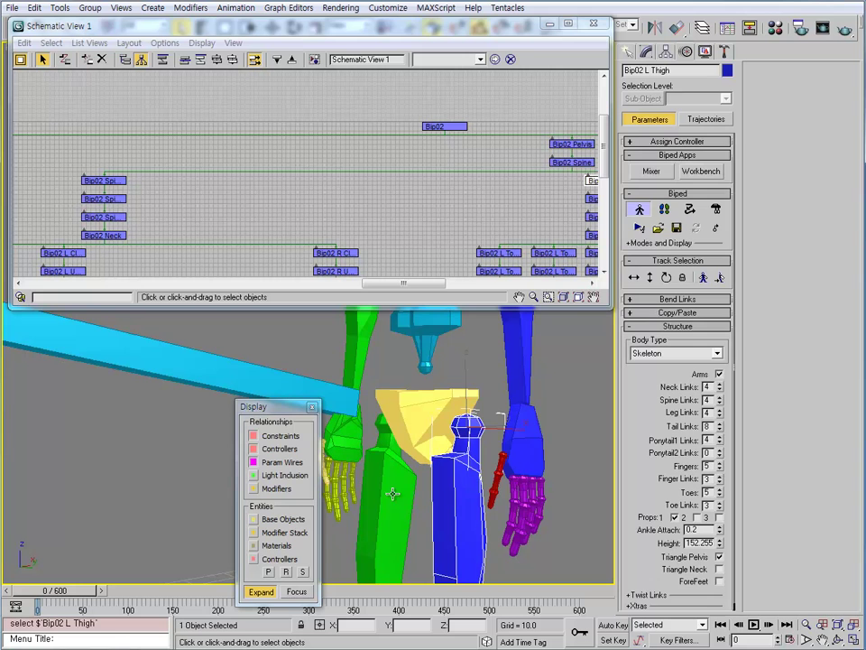
left_click(393, 495, "ctrl")
left_click(426, 344, "ctrl")
middle_click_drag(516, 392, 424, 361)
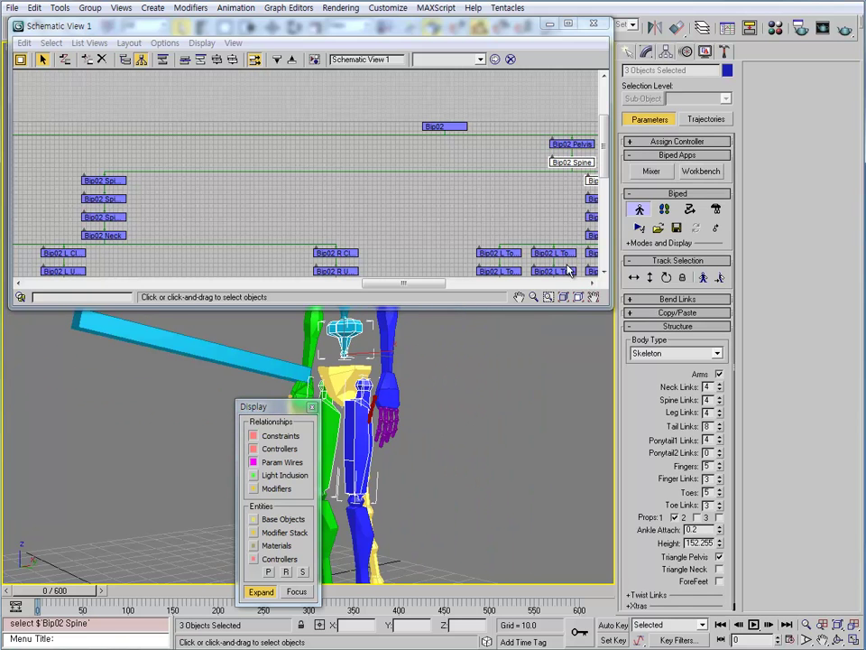
Step: Reselect both thighs and the lowest spine link, and locate their highlighted nodes below the pelvis in the schematic
left_click(455, 195)
left_click(354, 474)
left_click(334, 436, "ctrl")
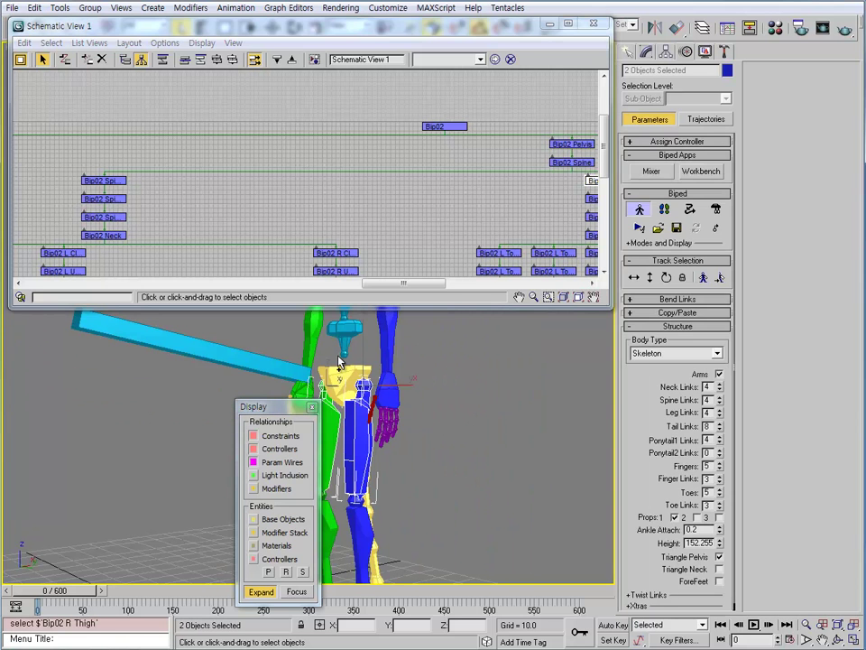
left_click(342, 333, "ctrl")
middle_click_drag(503, 179, 102, 143)
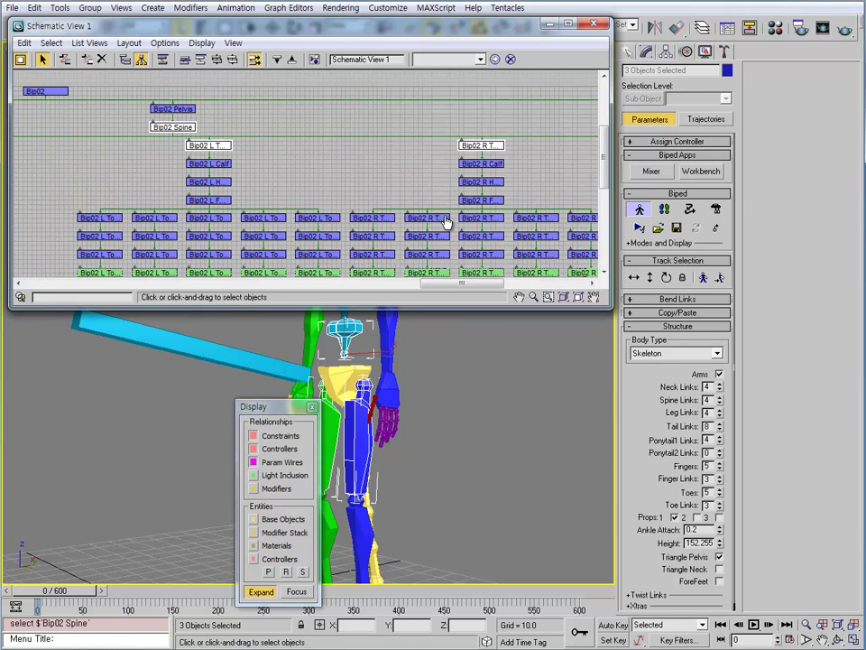
middle_click_drag(428, 442, 379, 463)
scroll(483, 470, "up", 4)
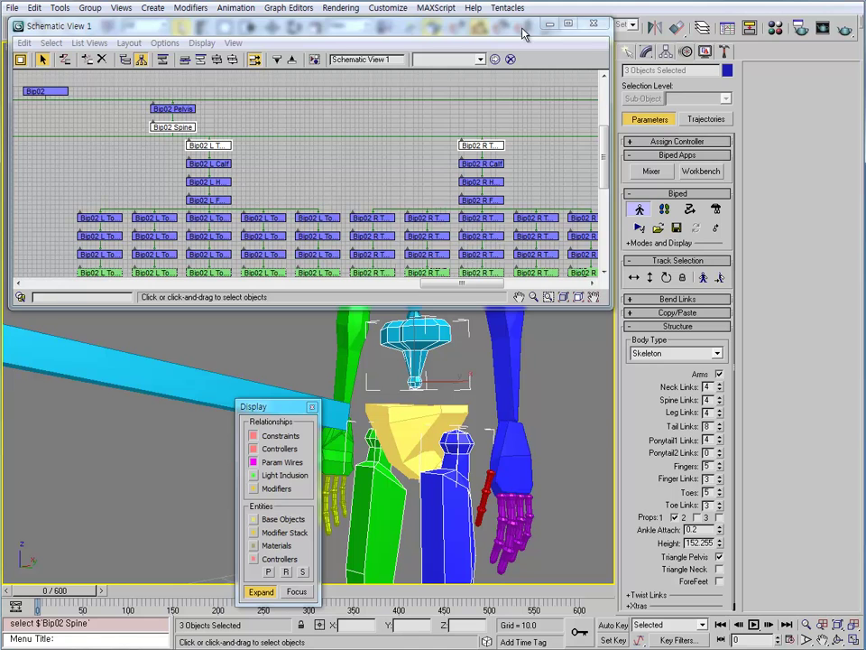
Step: Close the Schematic View and select the biped's pelvis
left_click(586, 26)
mouse_move(457, 414)
middle_mouse_down()
mouse_move(453, 317)
mouse_move(466, 365)
mouse_move(452, 395)
middle_mouse_up()
middle_click_drag(451, 395, 425, 307)
left_click(503, 361)
left_click(389, 308)
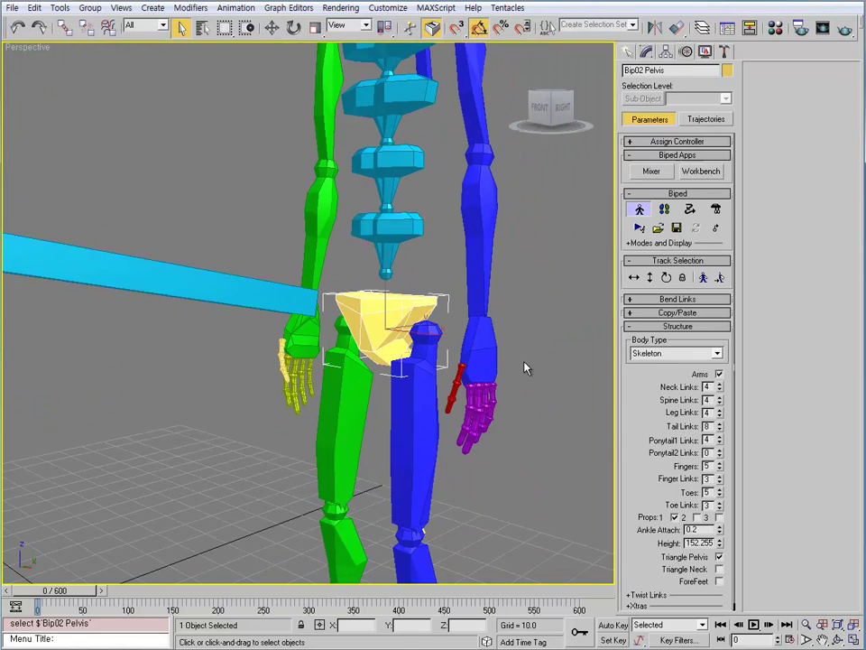
Step: Turn off Triangle Pelvis and examine the pelvis, spine and thighs from different angles
middle_click_drag(524, 363, 594, 469, "alt")
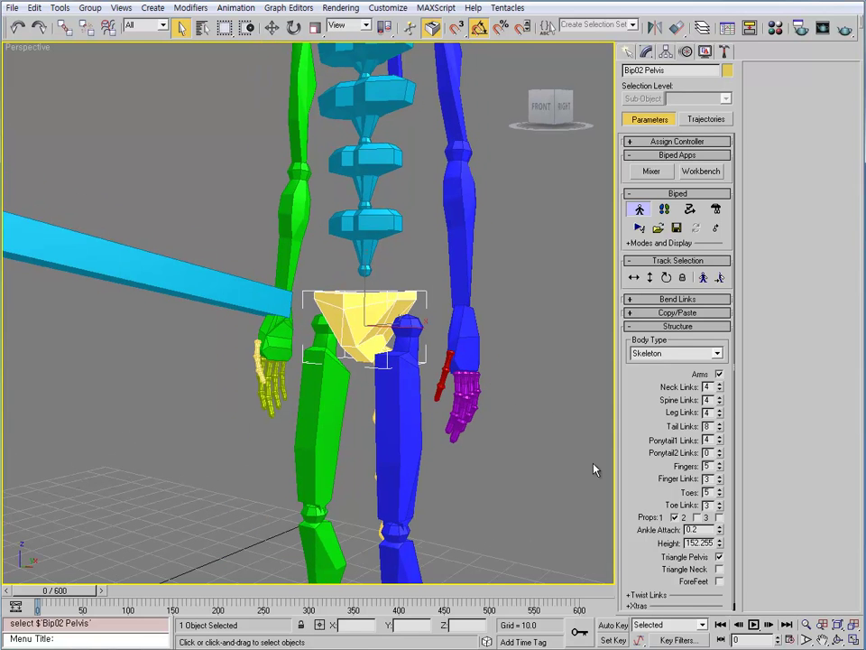
middle_click_drag(506, 367, 507, 378)
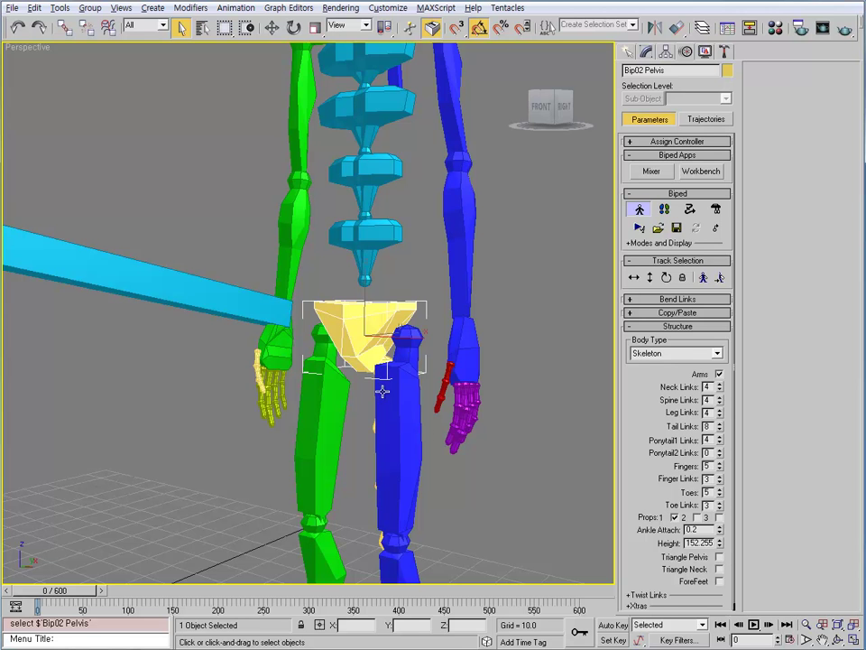
mouse_move(383, 390)
middle_mouse_down("alt")
mouse_move(387, 305)
mouse_move(375, 386)
middle_mouse_up("alt")
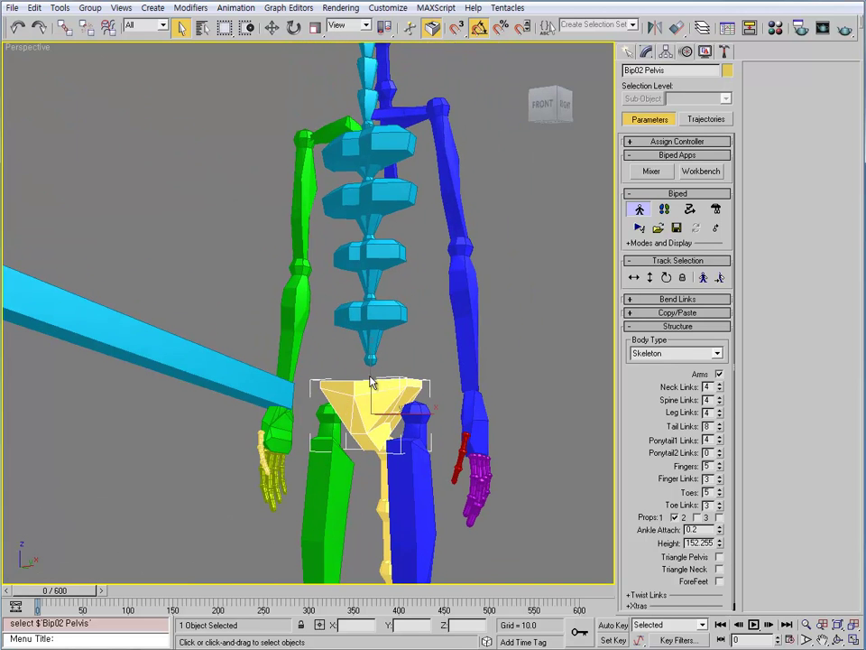
left_click(837, 639)
left_click_drag(397, 388, 520, 413)
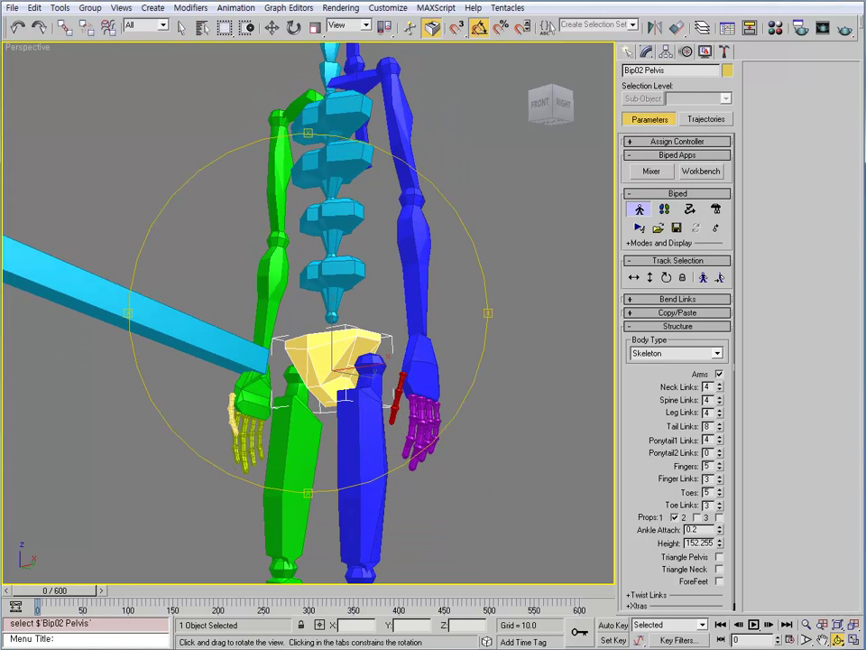
key("ctrl+z")
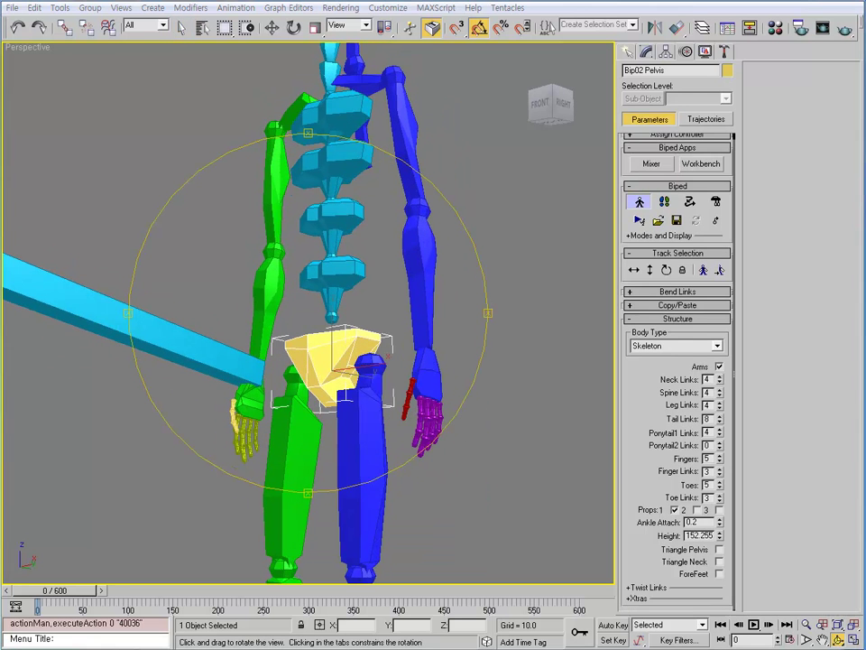
left_click(719, 562)
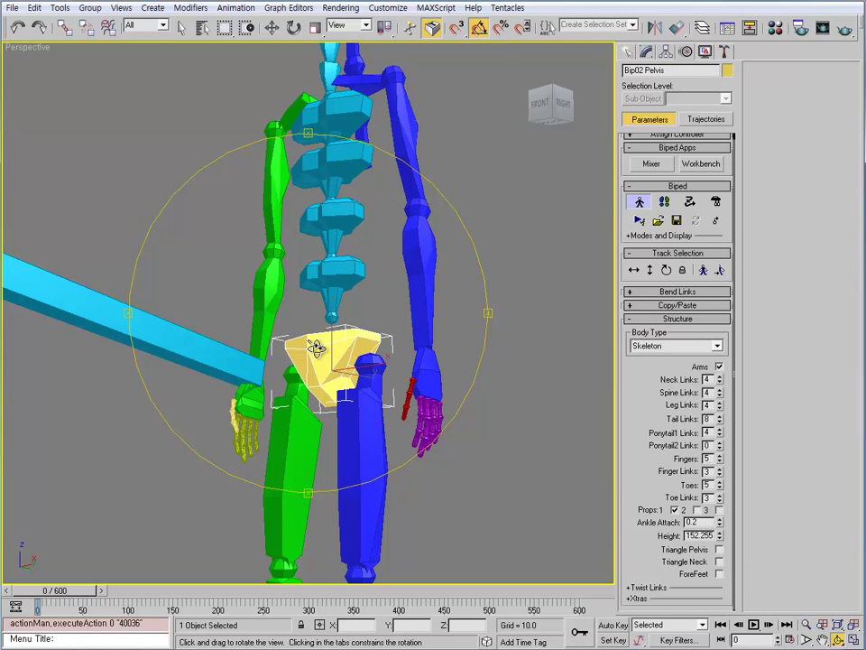
left_click_drag(308, 314, 383, 344)
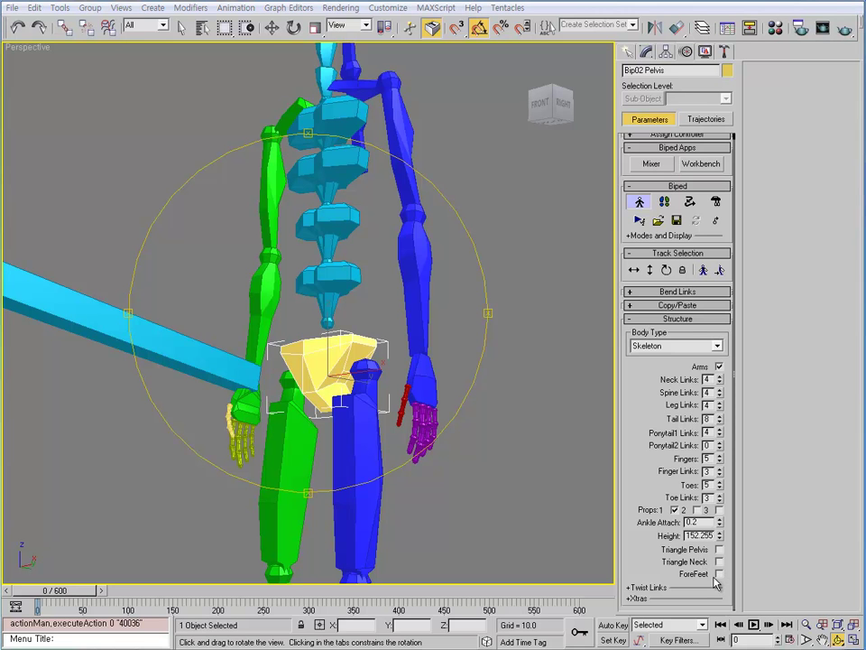
middle_click_drag(423, 422, 411, 382)
right_click(411, 360)
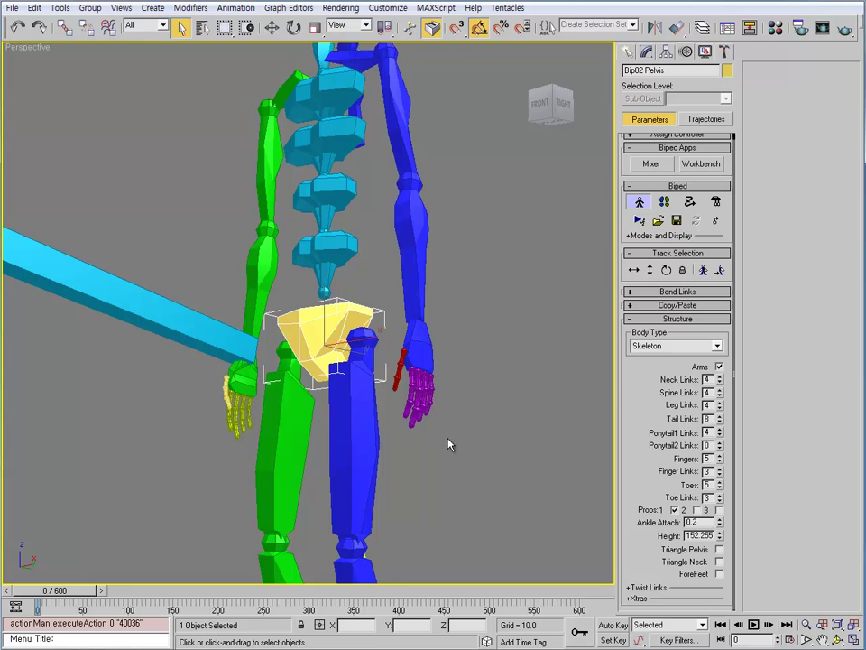
middle_click_drag(450, 444, 451, 392)
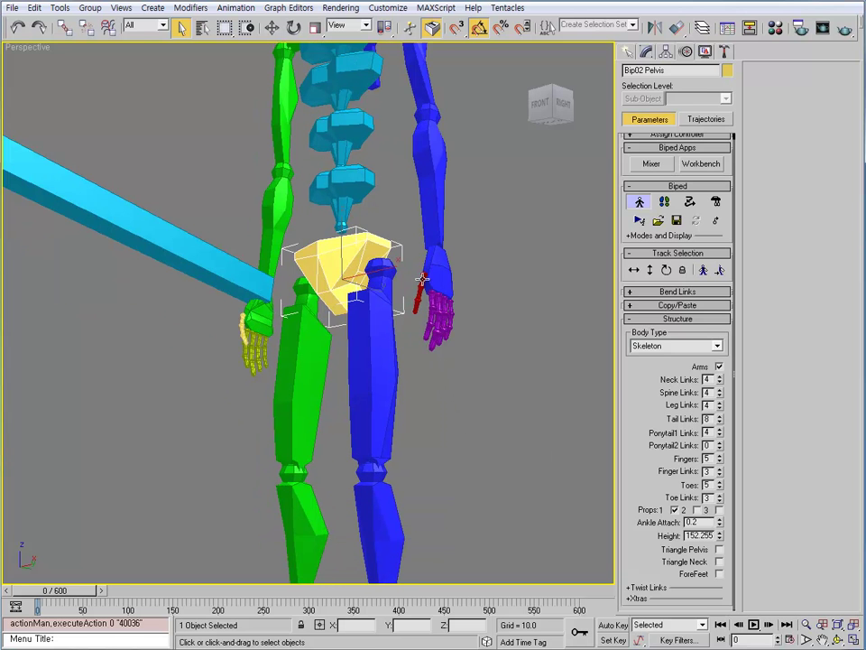
middle_click_drag(421, 279, 418, 350)
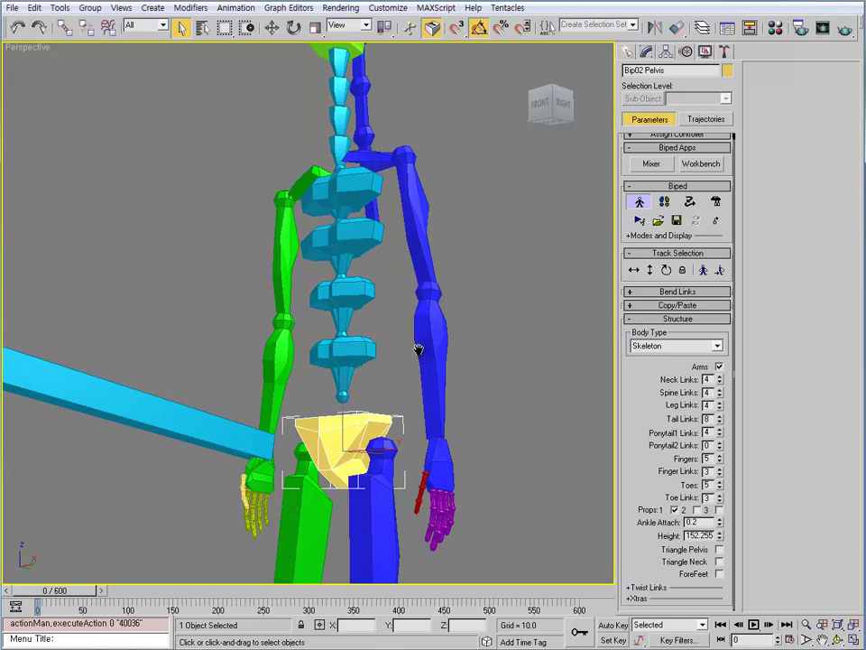
Step: Turn the biped's arms off and back on to see how the option changes the skeleton
left_click(719, 367)
scroll(381, 373, "down", 3)
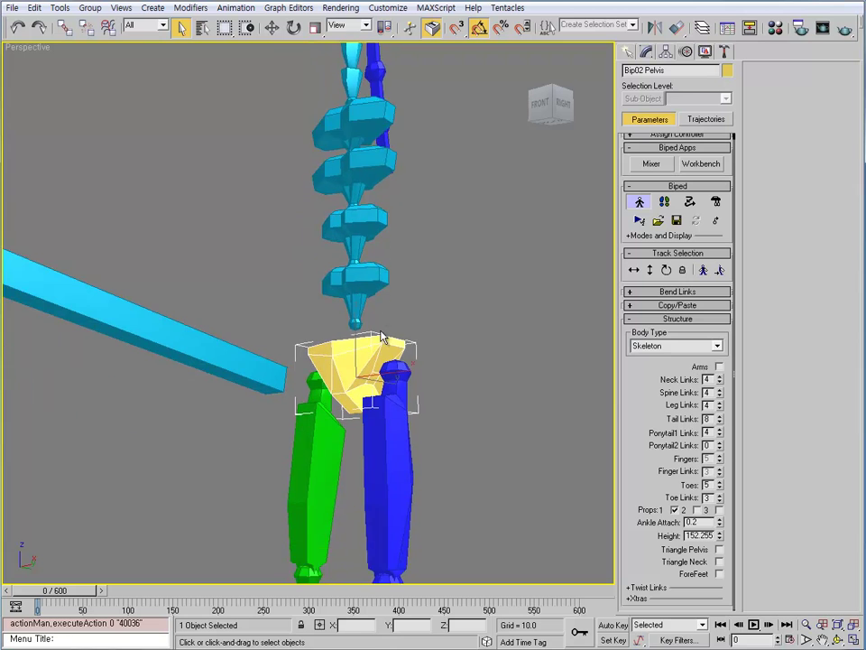
scroll(380, 373, "up", 2)
left_click(719, 367)
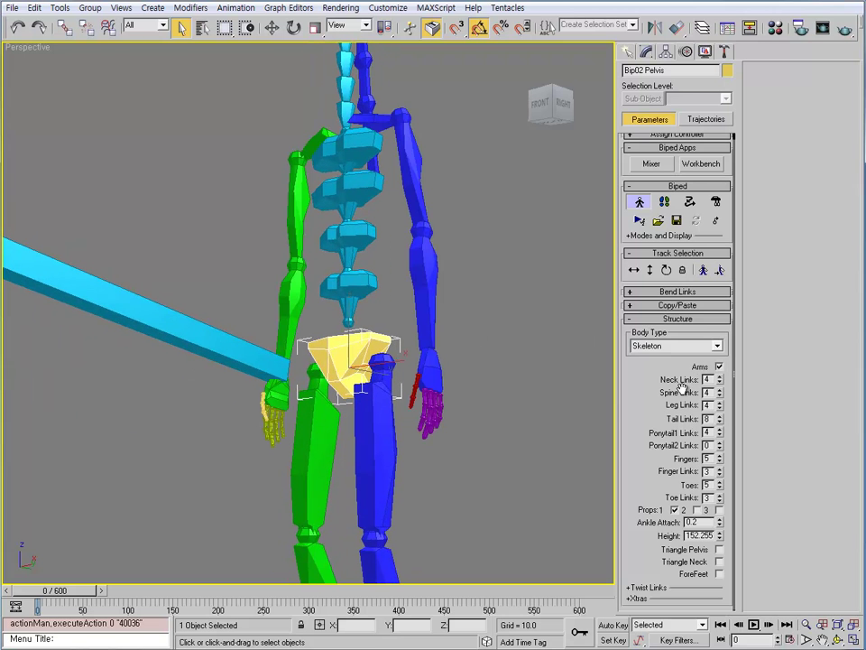
Step: Preview the Male, Female and Classic body types on the biped, and set the body type back to Skeleton
left_click(695, 346)
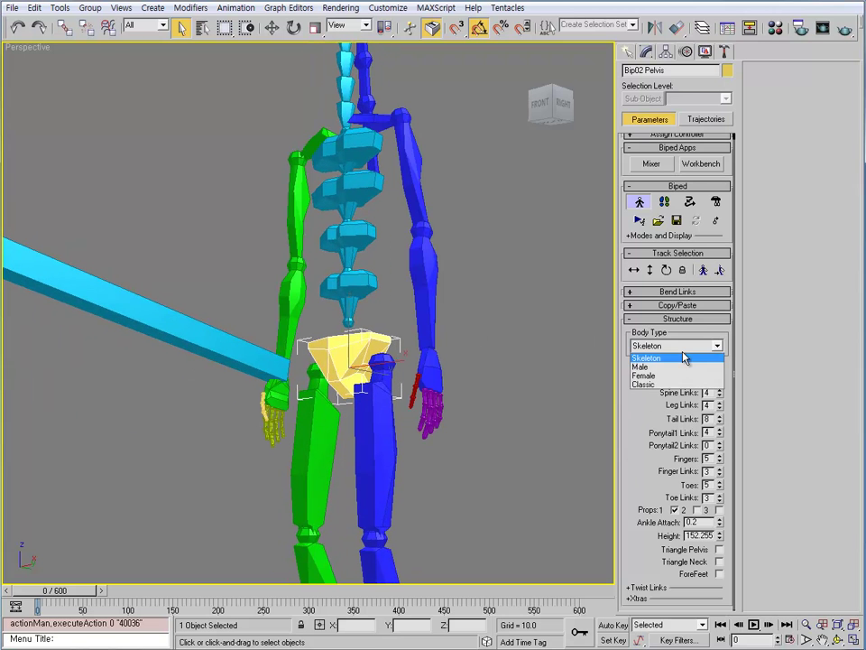
left_click(679, 367)
left_click(679, 346)
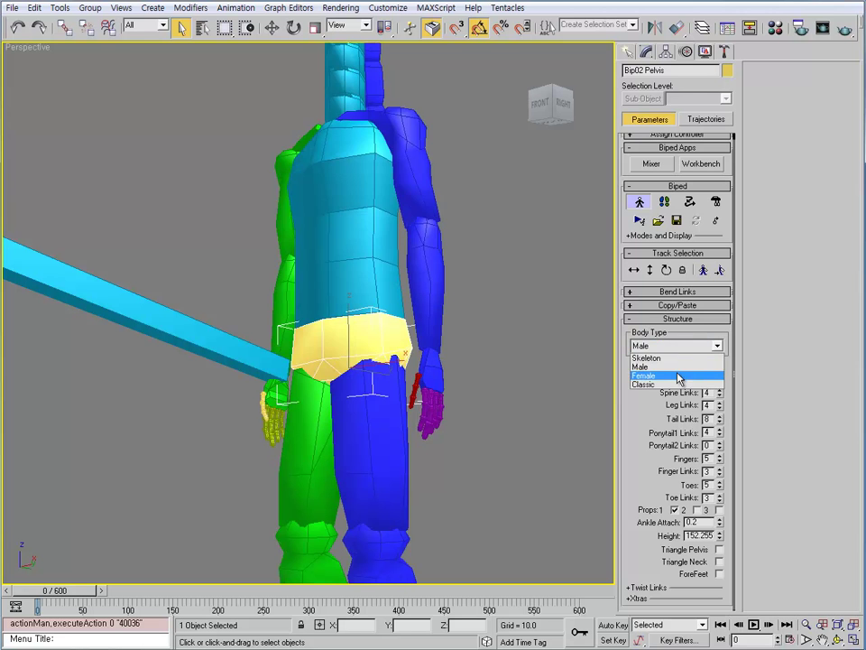
left_click(679, 375)
left_click(679, 345)
left_click(679, 384)
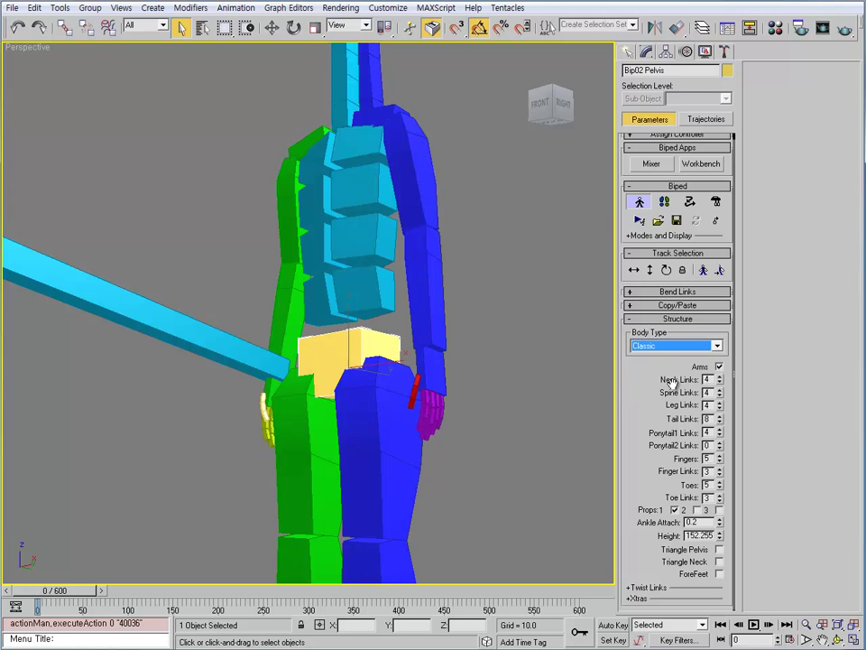
left_click(682, 347)
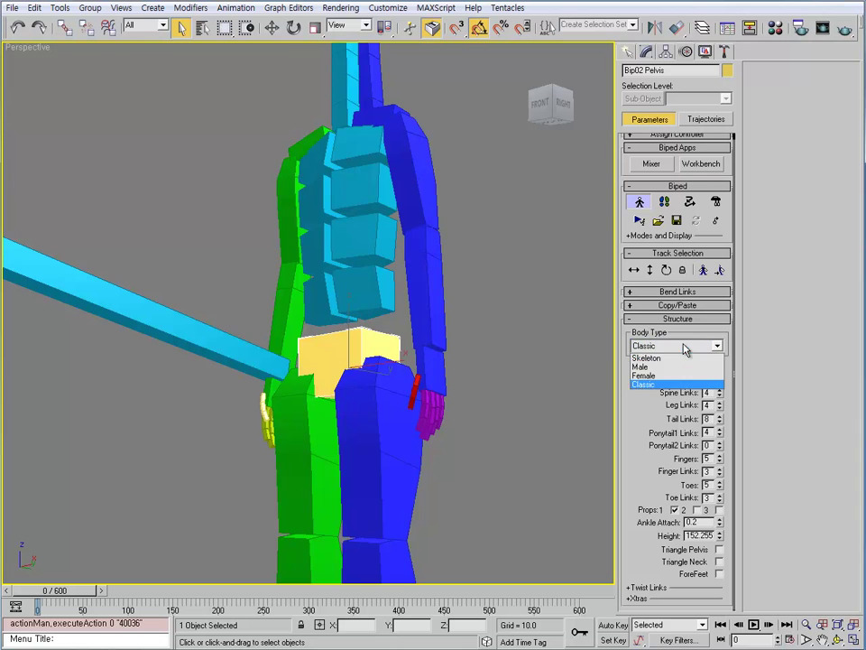
left_click(682, 359)
middle_click_drag(439, 408, 459, 337)
mouse_move(459, 338)
middle_mouse_down("ctrl+alt")
mouse_move(445, 369)
mouse_move(454, 338)
mouse_move(457, 350)
middle_mouse_up("ctrl+alt")
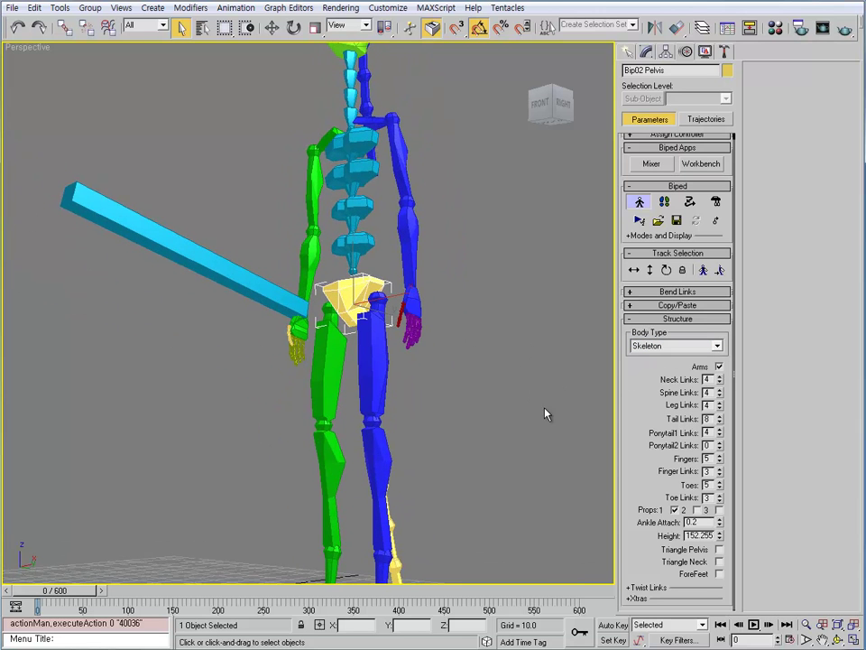
left_click(686, 346)
left_click(659, 354)
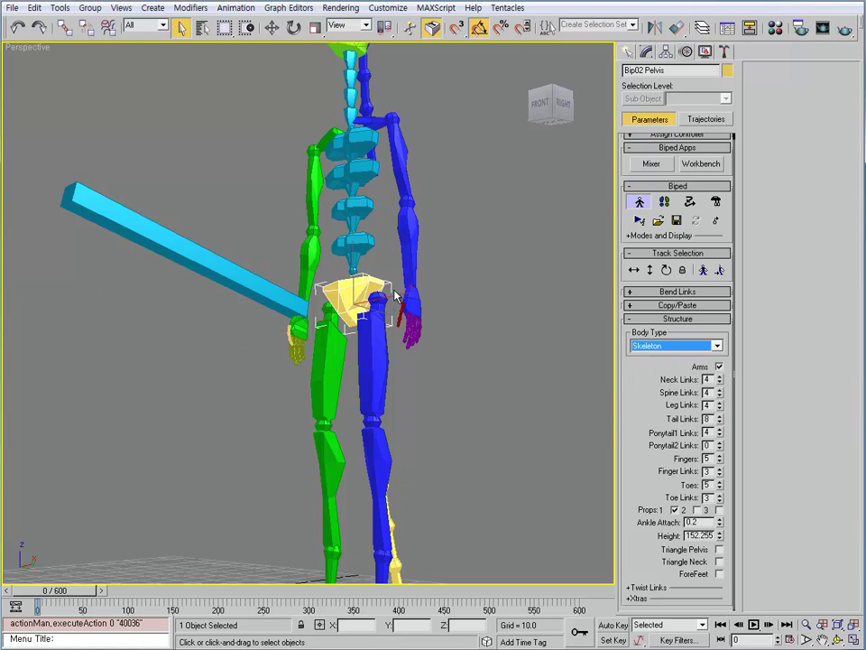
Step: Select the left upper arm and examine the biped's legs and feet
scroll(394, 296, "down", 2)
left_click(413, 271)
middle_click_drag(433, 416, 463, 319)
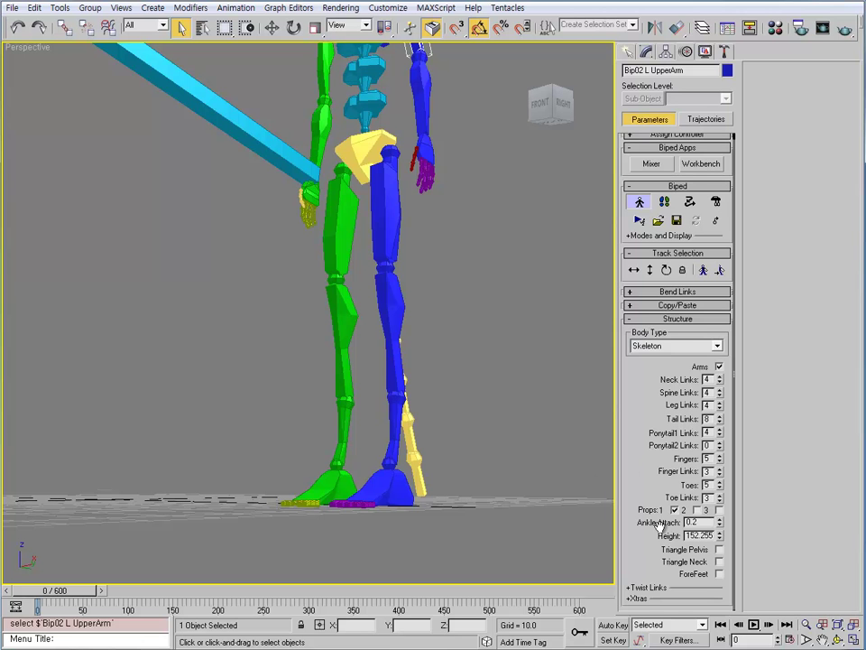
middle_click_drag(434, 237, 421, 343)
scroll(421, 344, "up", 3)
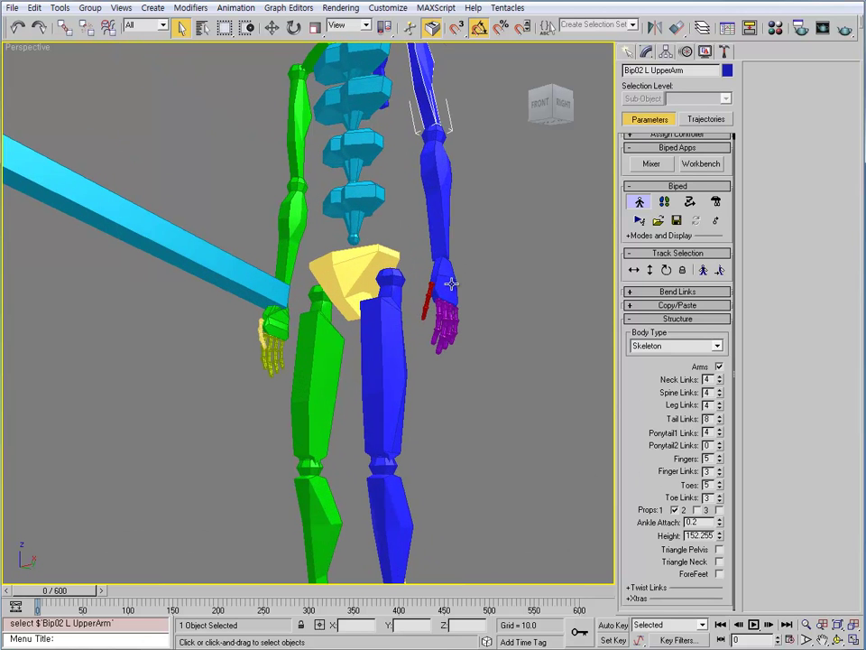
Step: Select the left hand and examine the wrist, fingers and lower body from different angles
left_click(450, 285)
middle_click_drag(485, 326, 453, 326, "alt")
scroll(462, 323, "up", 3)
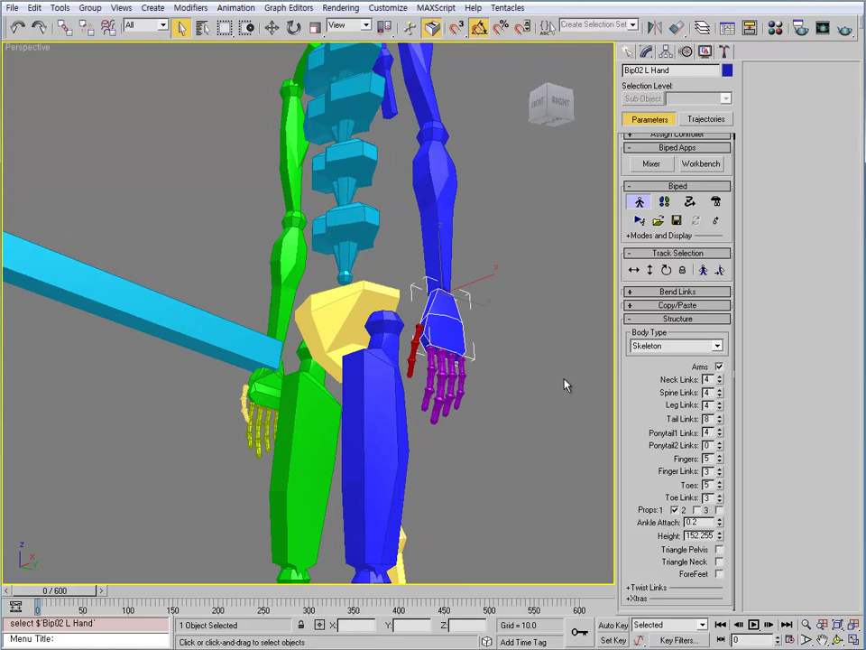
middle_click_drag(449, 351, 420, 339)
middle_click_drag(453, 395, 440, 333, "alt")
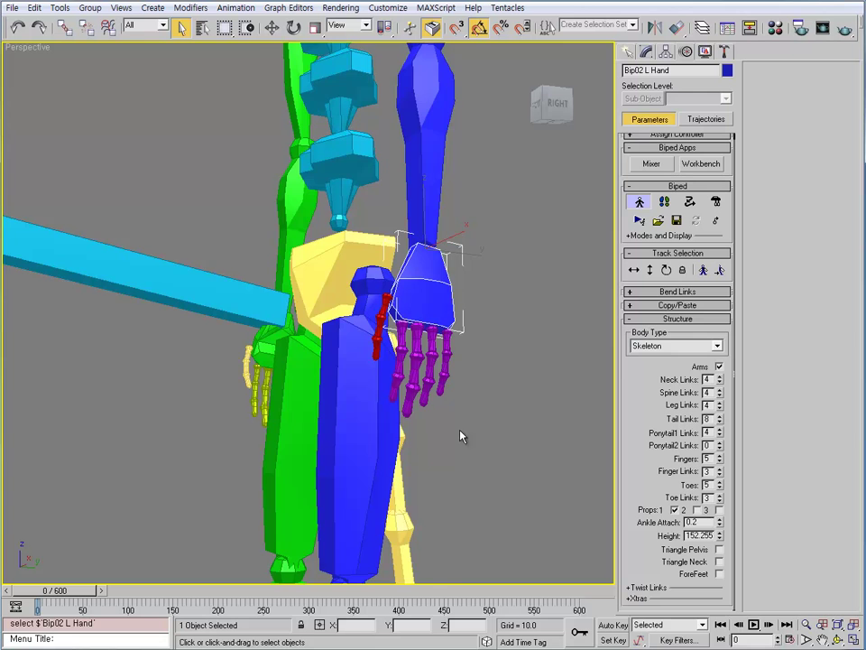
middle_click_drag(459, 436, 470, 394)
scroll(470, 394, "down", 3)
middle_click_drag(437, 447, 474, 388, "alt")
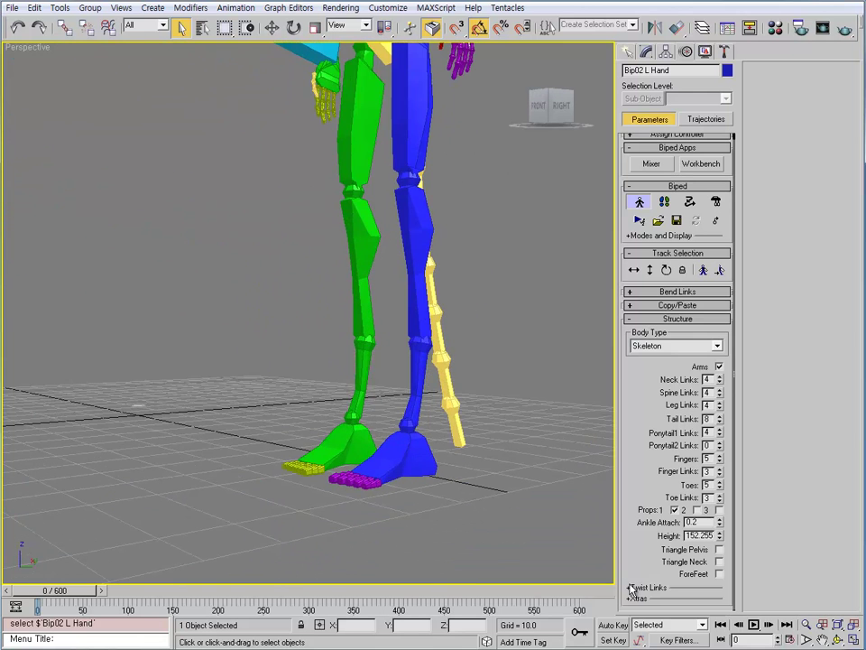
Step: Expand the Twist Links settings, enable Twists and set the forearm twist links to 4
left_click(632, 589)
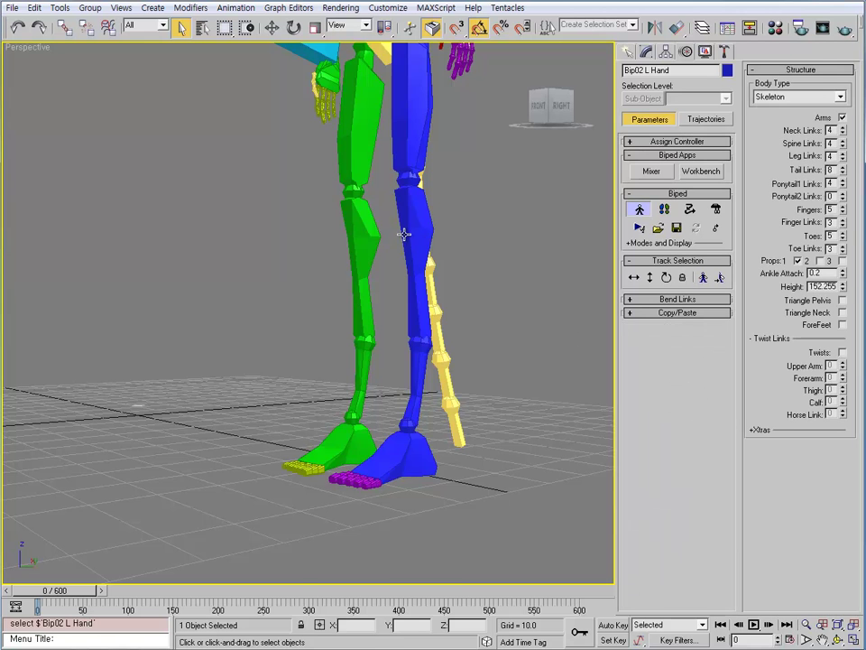
middle_click_drag(404, 234, 431, 352, "alt")
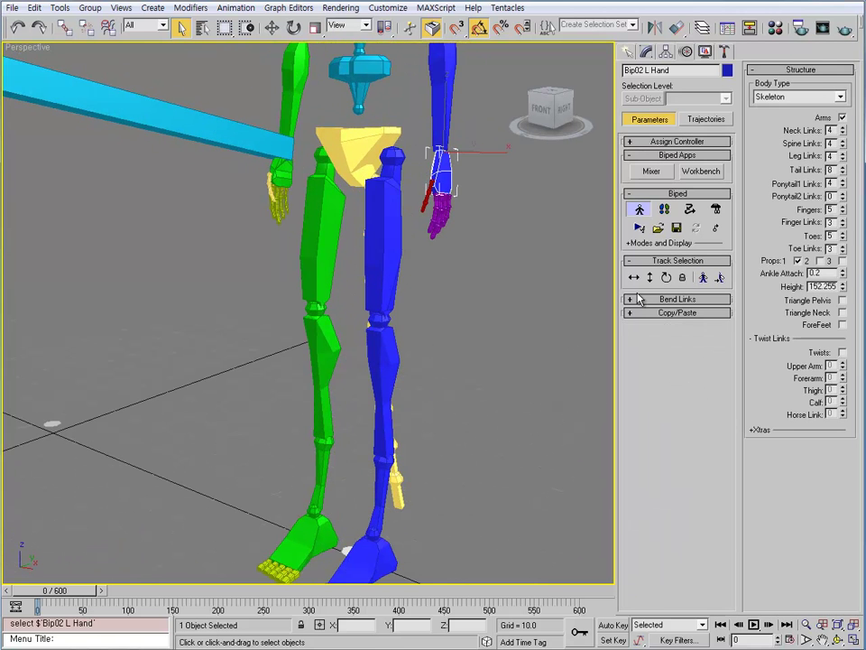
middle_click_drag(481, 185, 410, 308)
scroll(410, 308, "up", 3)
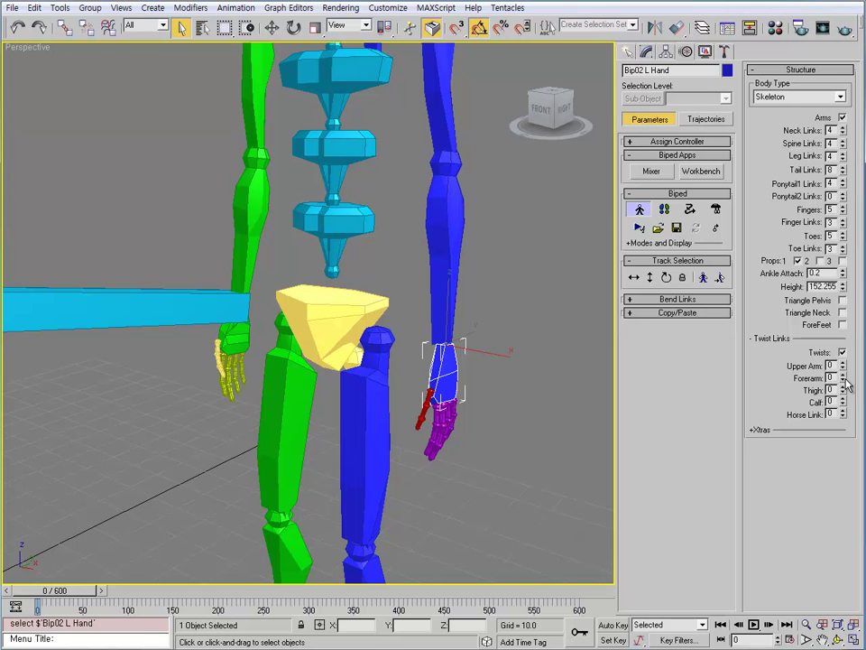
mouse_move(844, 380)
left_mouse_down()
mouse_move(847, 289)
mouse_move(846, 364)
left_mouse_up()
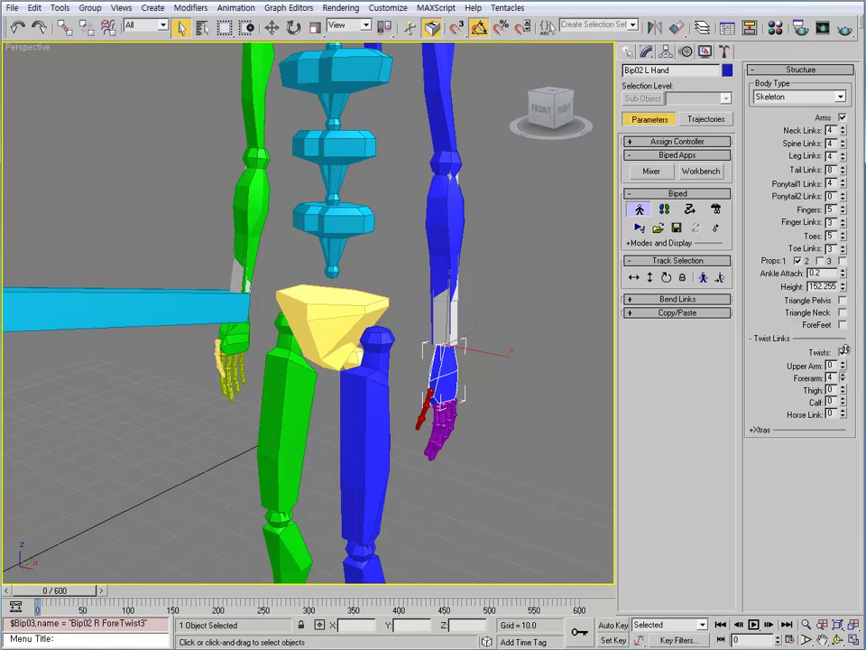
Step: Increase the forearm twist links to 10 and clear the selection
scroll(447, 321, "up", 4)
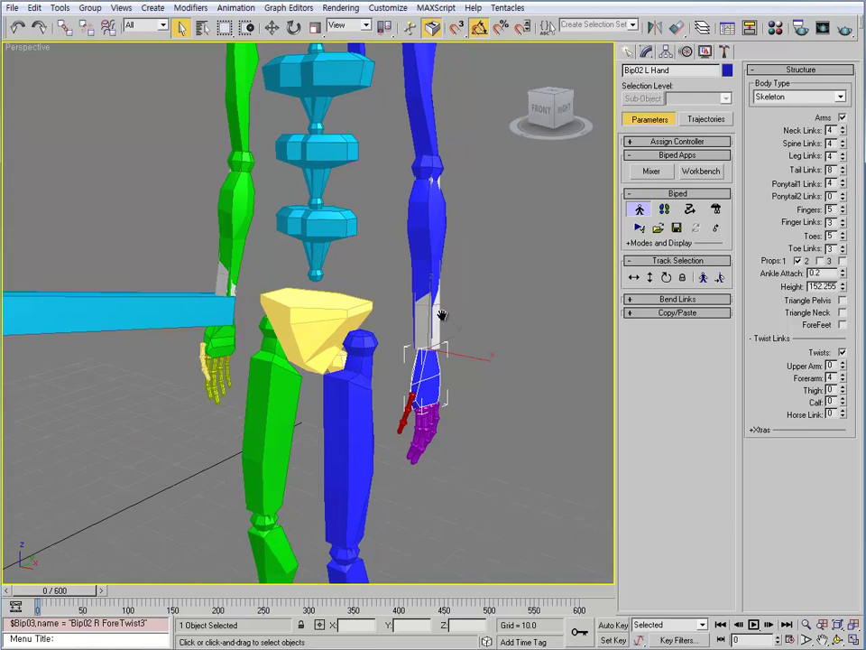
left_click_drag(844, 378, 844, 240)
middle_click_drag(486, 370, 716, 378)
left_click(518, 357)
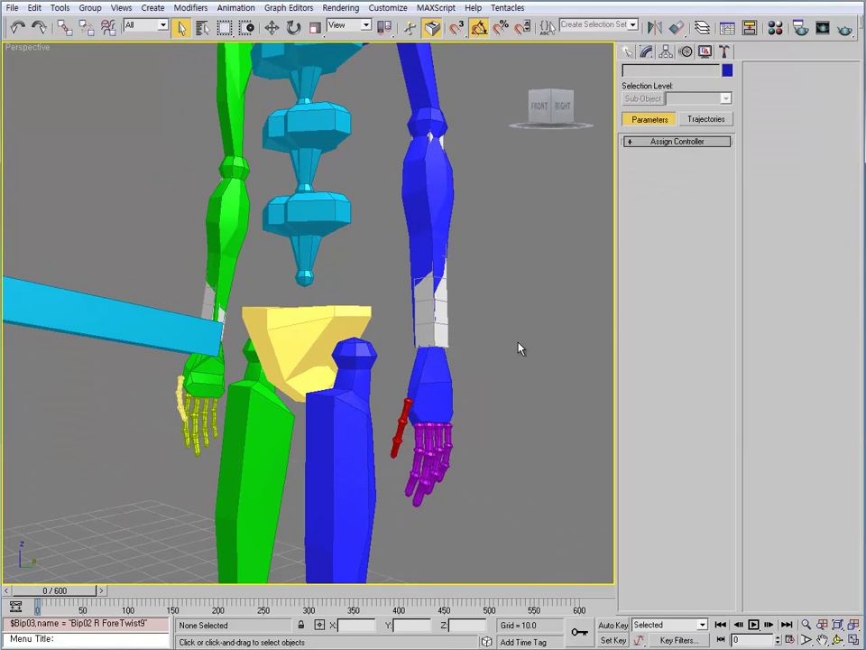
Step: Make both forearms see-through so their inner twist links can be seen, and clear the selection
left_click(424, 203)
left_click(239, 219, "ctrl")
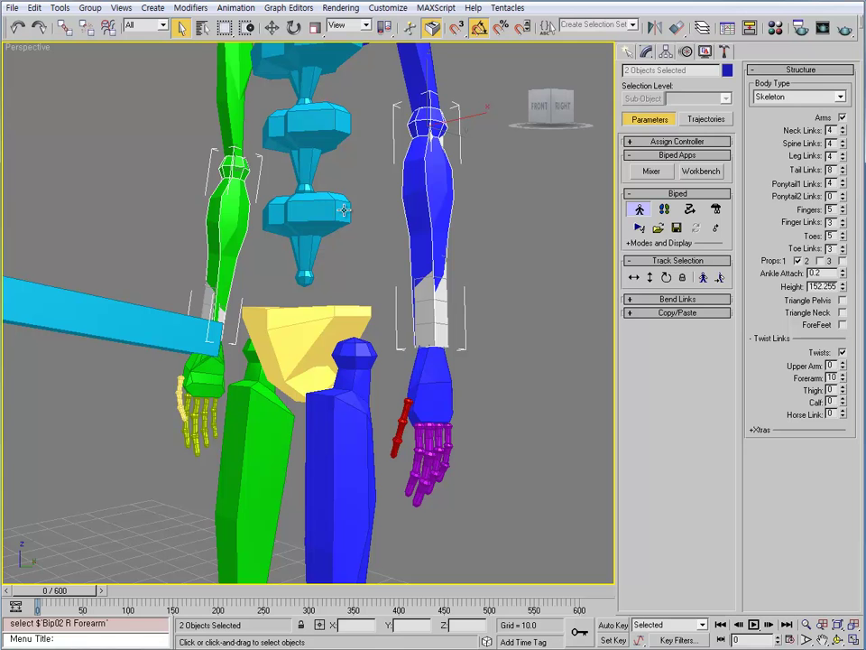
key("alt+x")
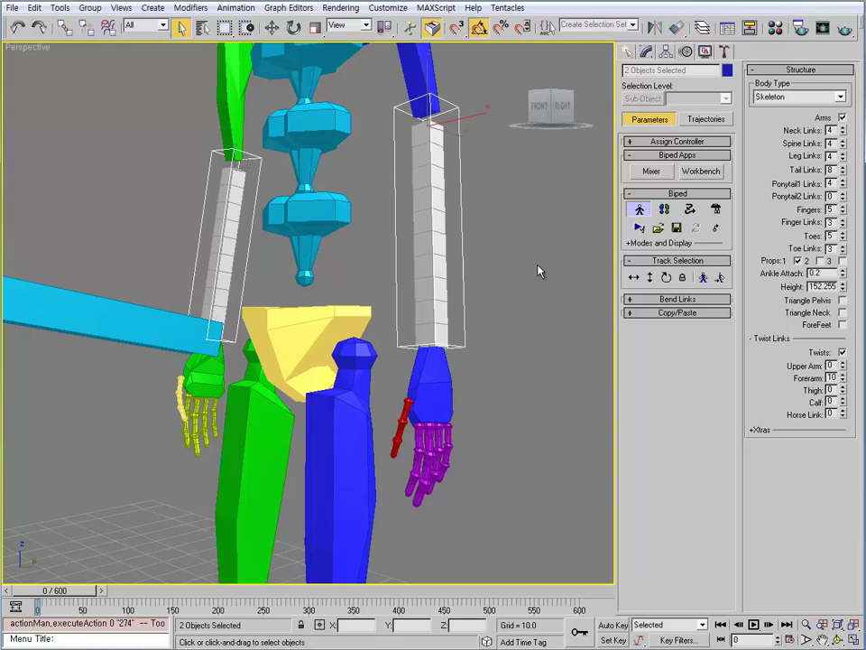
left_click(488, 324)
Step: Rotate the left hand at the wrist to test the forearm twist links, undo the rotation and deselect the hand
left_click(440, 369)
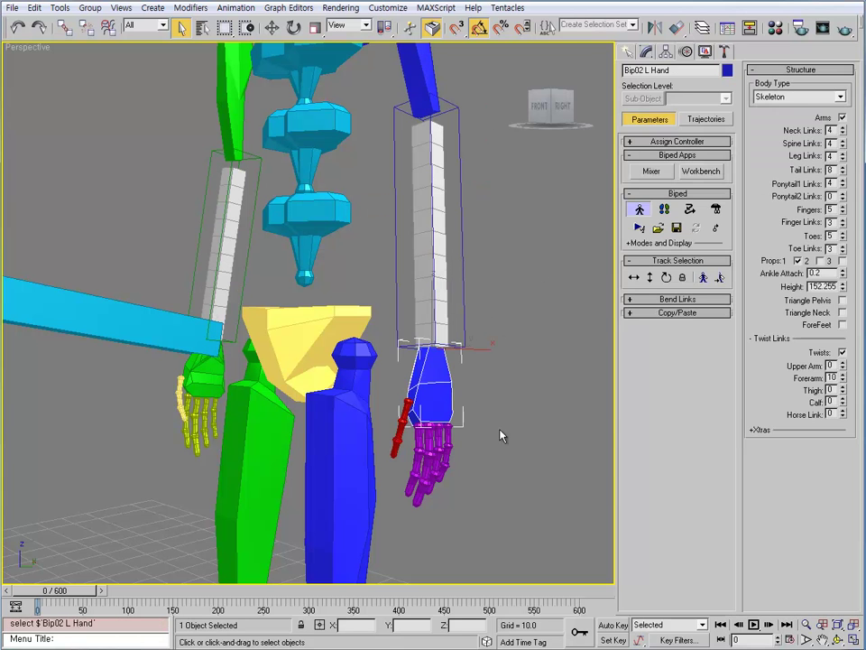
key("e")
left_click_drag(437, 349, 499, 395)
key("ctrl+z")
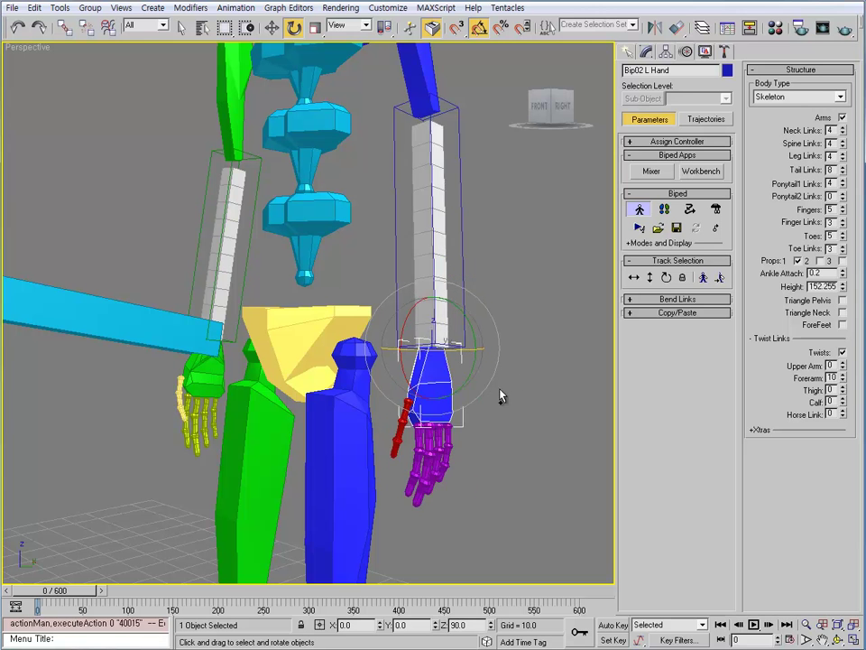
left_click(501, 392)
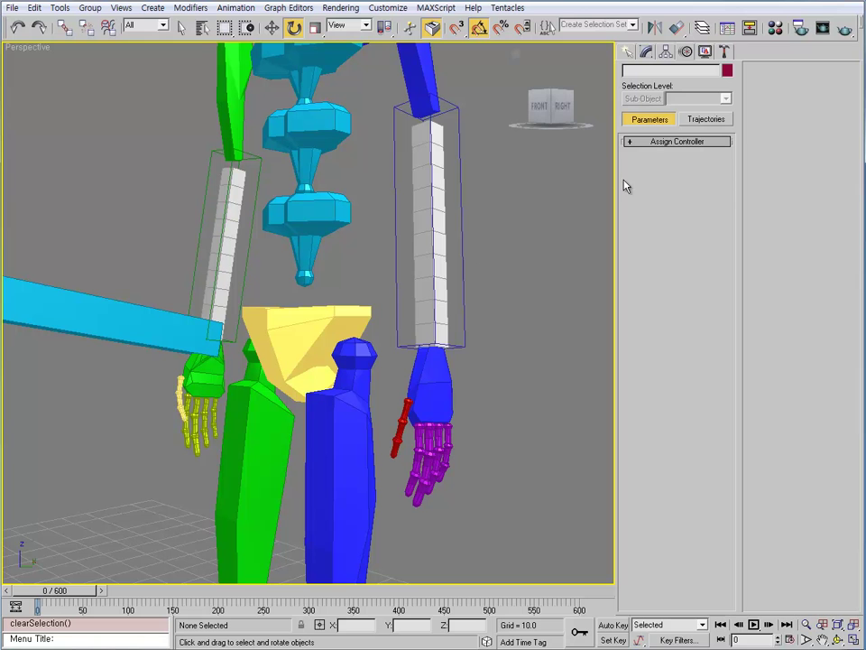
Step: Unfreeze all objects and select a twist link near the left wrist
right_click(481, 165)
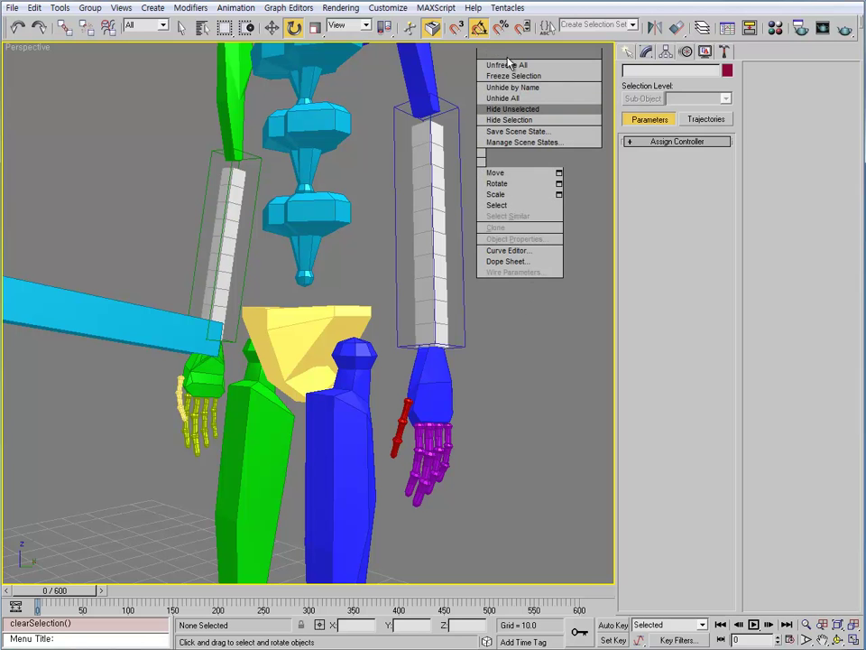
left_click(508, 65)
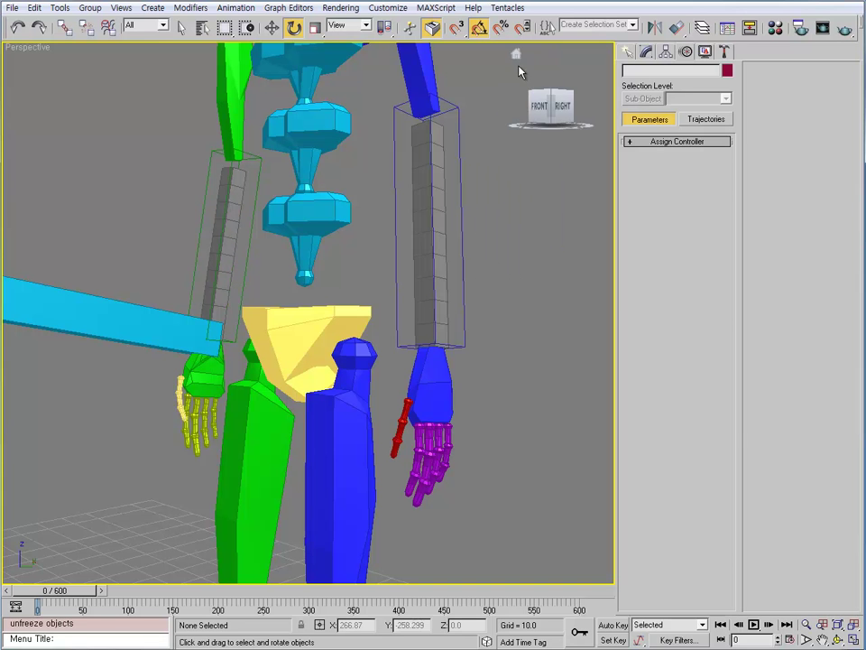
left_click(446, 333)
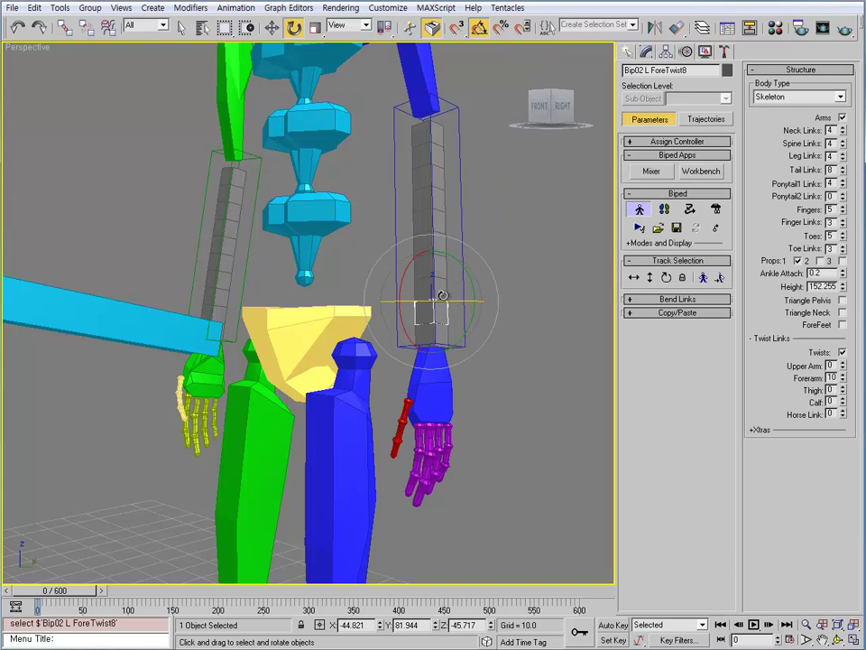
Step: Select the left forearm's twist links one after another to inspect the individual segments between elbow and wrist
key("q")
left_click(442, 245)
left_click(441, 229)
left_click(438, 201)
left_click(438, 161)
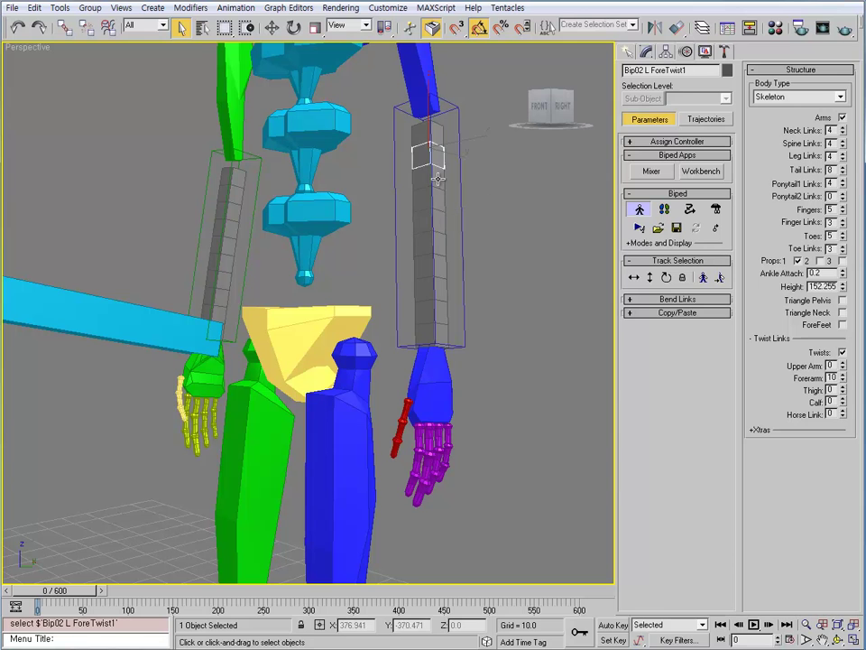
left_click(439, 181)
left_click(442, 202)
left_click(444, 243)
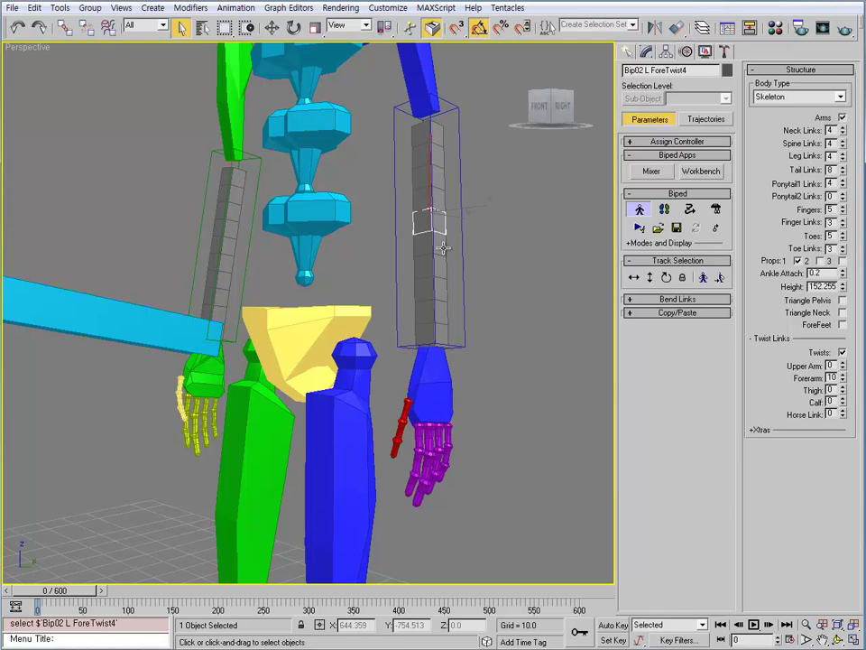
left_click(443, 244)
left_click(443, 267)
left_click(445, 289)
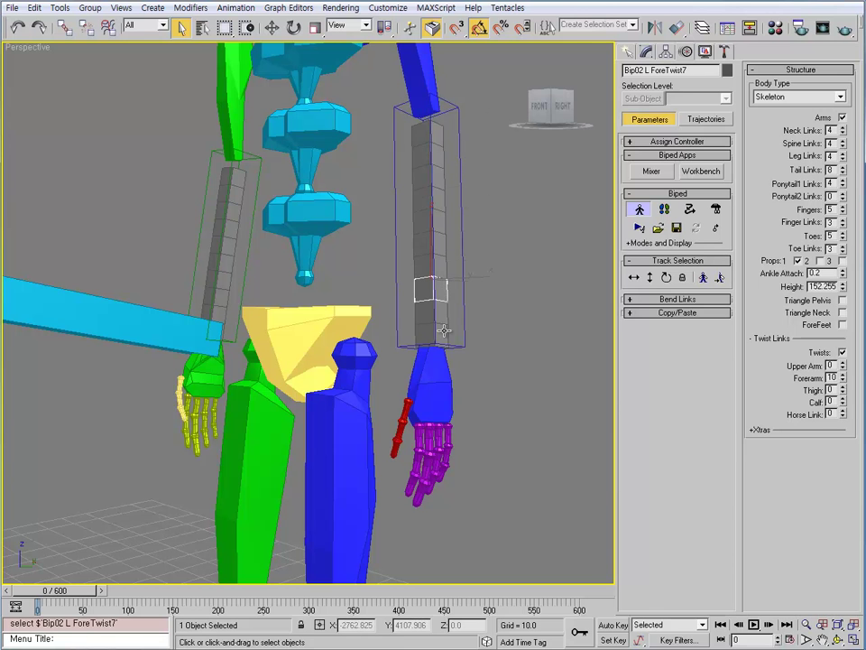
Step: Step up and down the hierarchy of the left forearm's twist links, finishing with the left hand selected
key("Page_Up")
key("Page_Up")
key("Page_Up")
key("Page_Up")
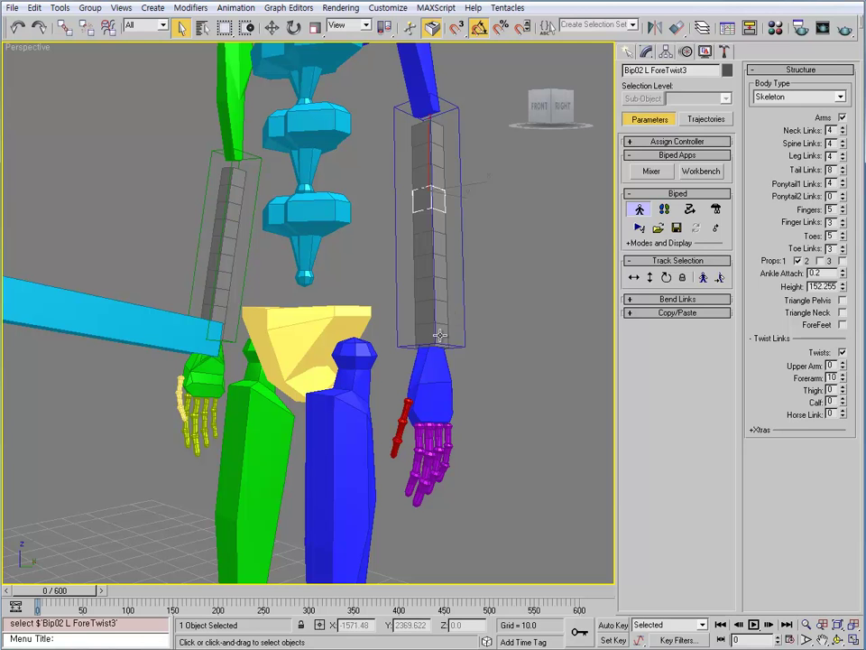
left_click(440, 268)
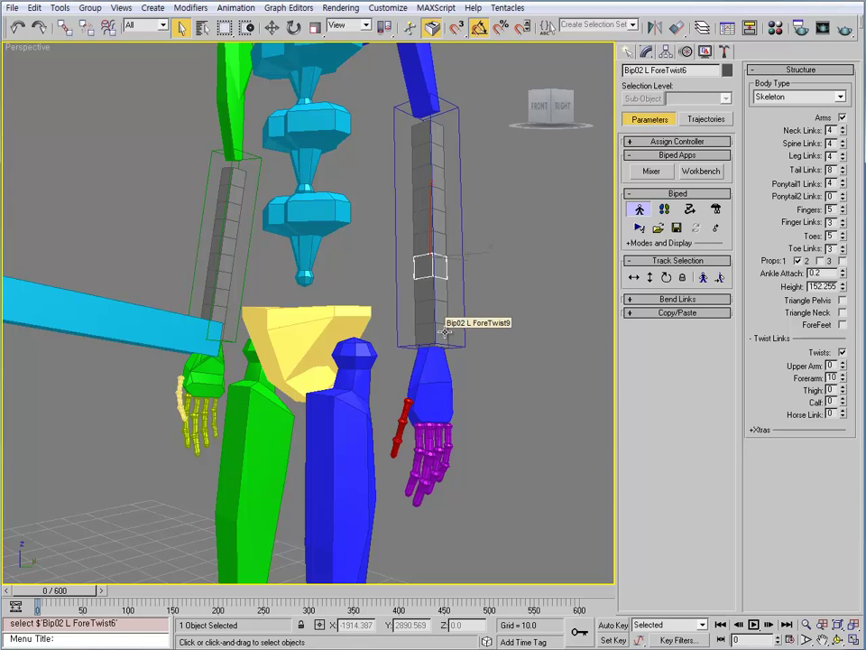
key("Page_Down")
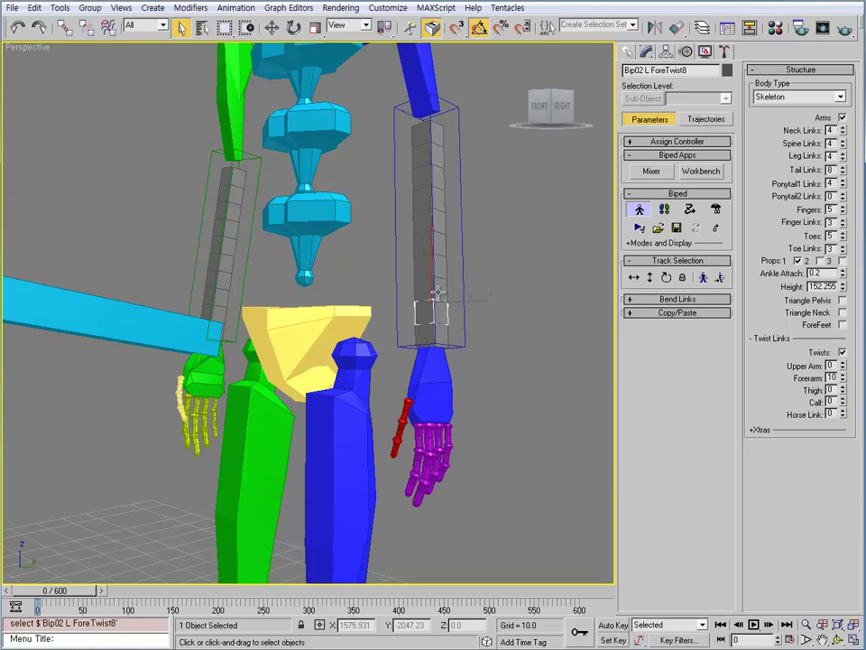
key("Page_Down")
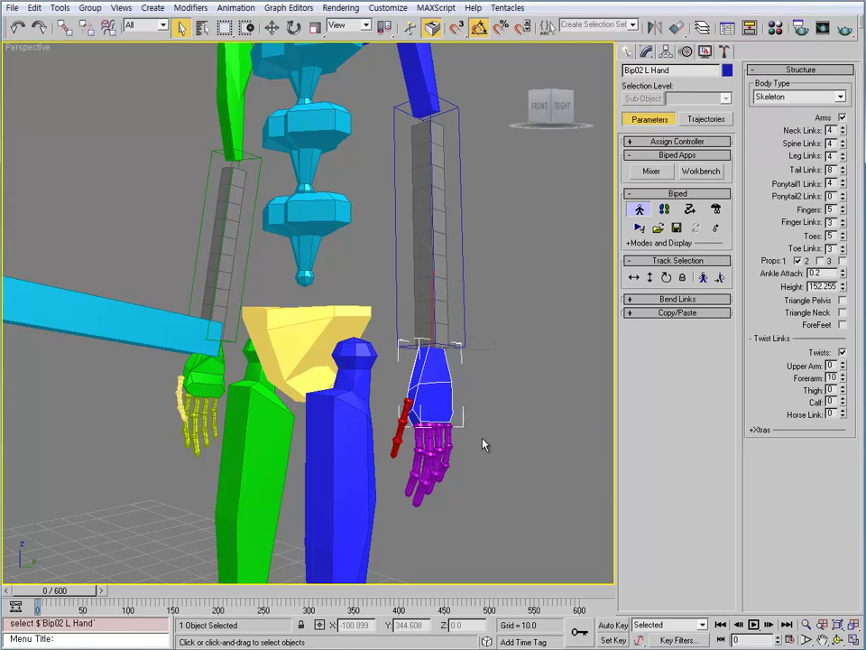
middle_click_drag(457, 279, 489, 420)
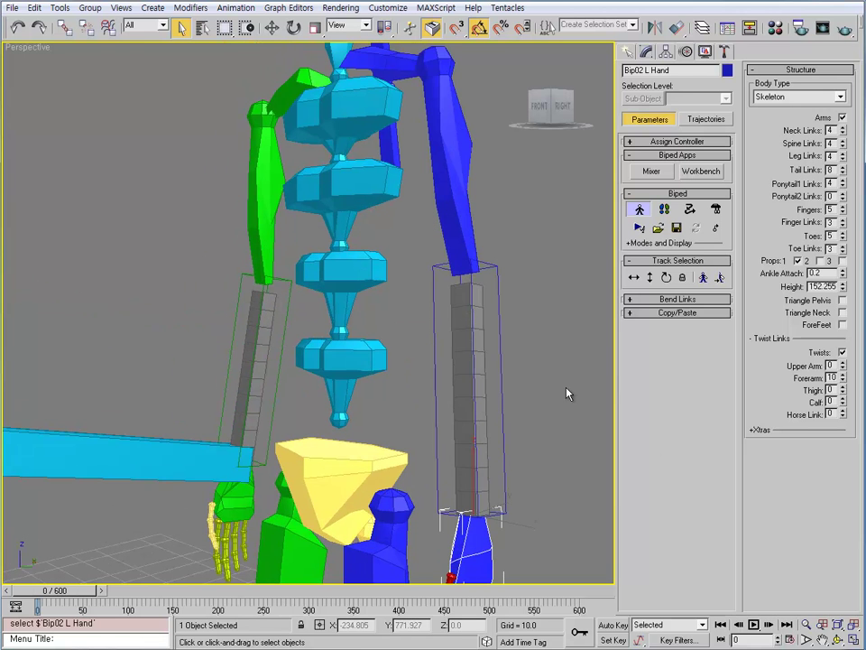
Step: Display both upper arms as boxes and set the Upper Arm twist links to 10
middle_click_drag(567, 393, 558, 380)
left_click(456, 238)
left_click(259, 200, "ctrl")
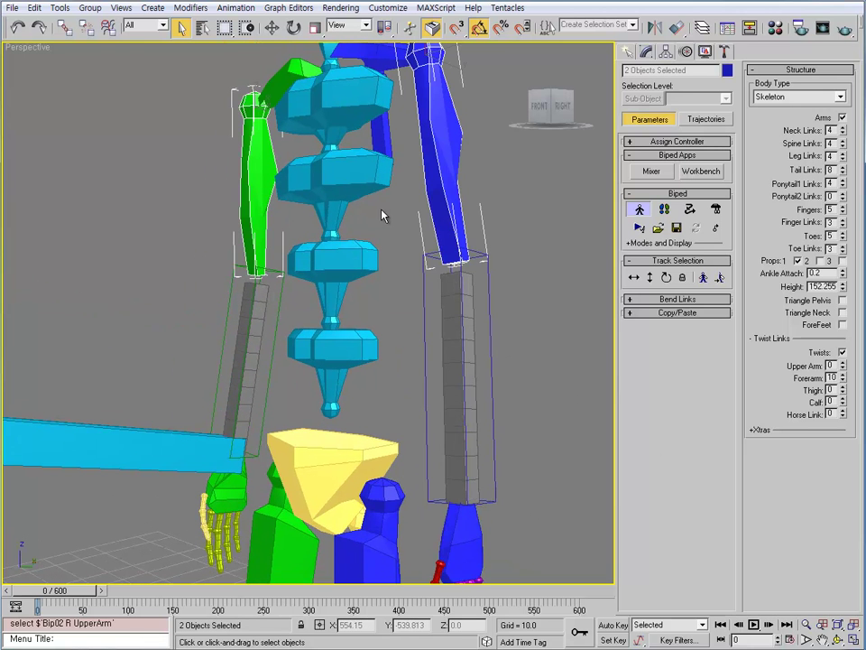
key("shift+b")
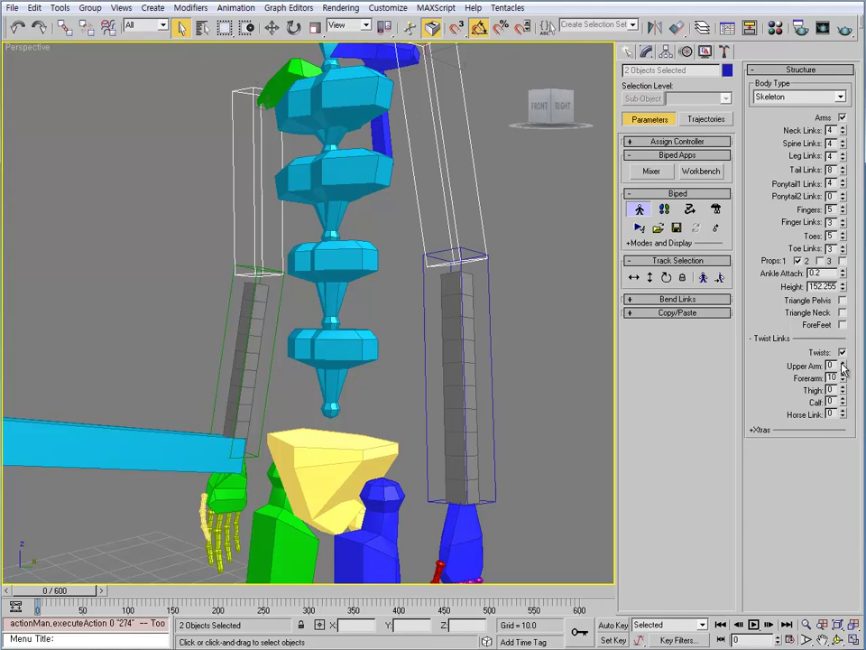
left_click_drag(843, 364, 827, 223)
Step: Select both thighs and both calves and switch them to box display
middle_click_drag(529, 460, 399, 328)
scroll(434, 397, "down", 4)
left_click(383, 297)
left_click(335, 295, "ctrl")
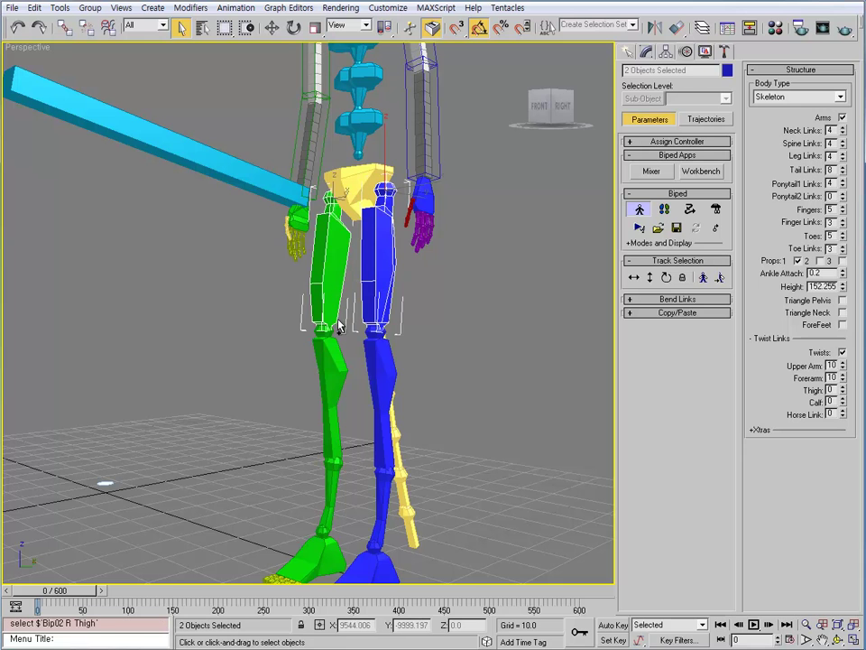
left_click(343, 371, "ctrl")
left_click(374, 372, "ctrl")
key("shift+b")
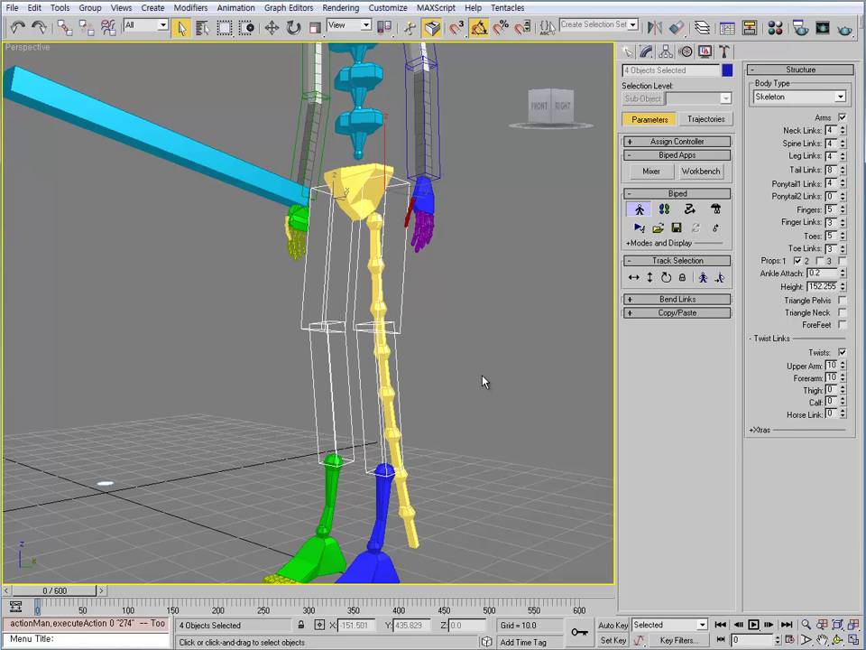
Step: Set the Thigh, Calf and Horse Link twist links to 10 each
left_click_drag(842, 389, 852, 291)
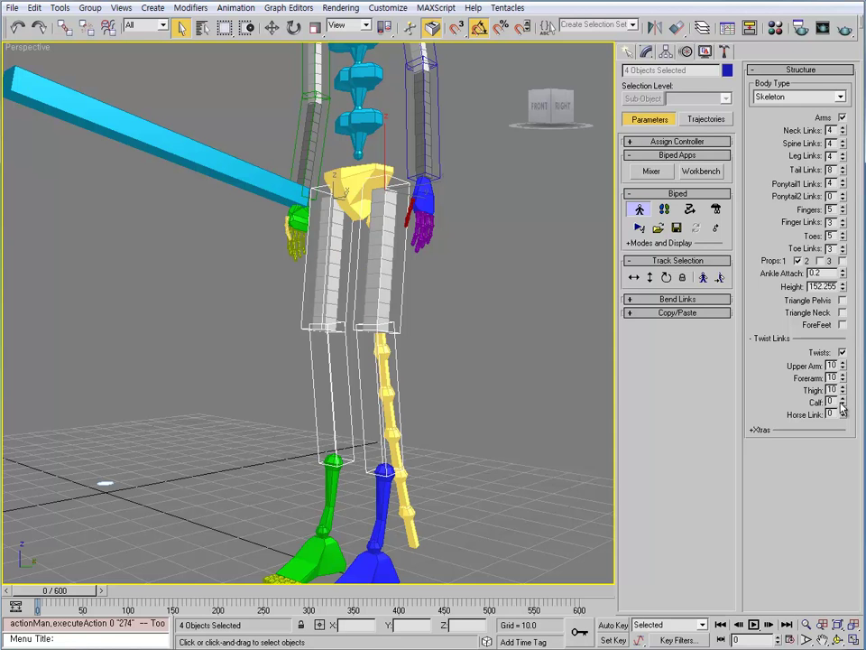
left_click_drag(842, 403, 862, 359)
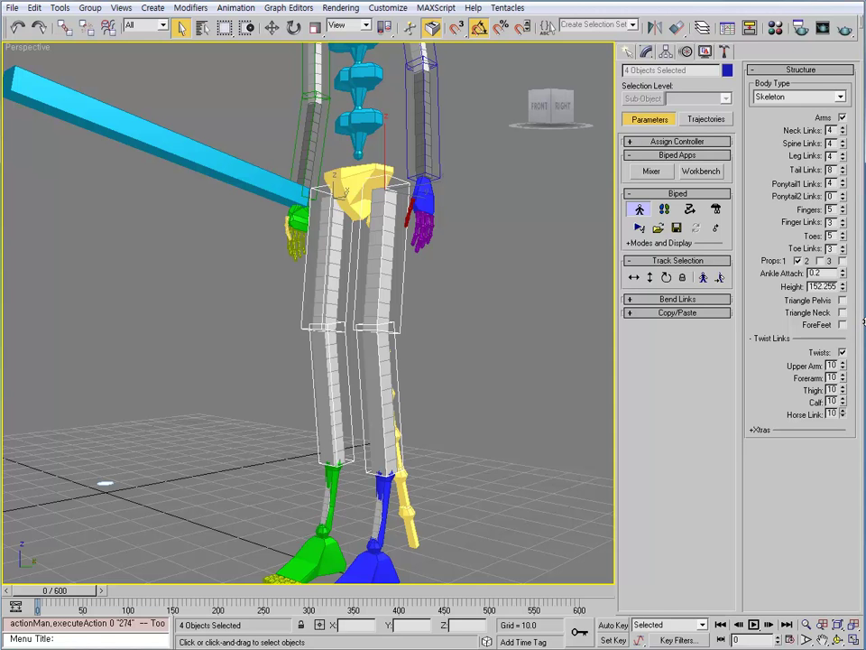
middle_click_drag(312, 356, 378, 406)
scroll(393, 388, "up", 4)
key("shift+z")
key("shift+z")
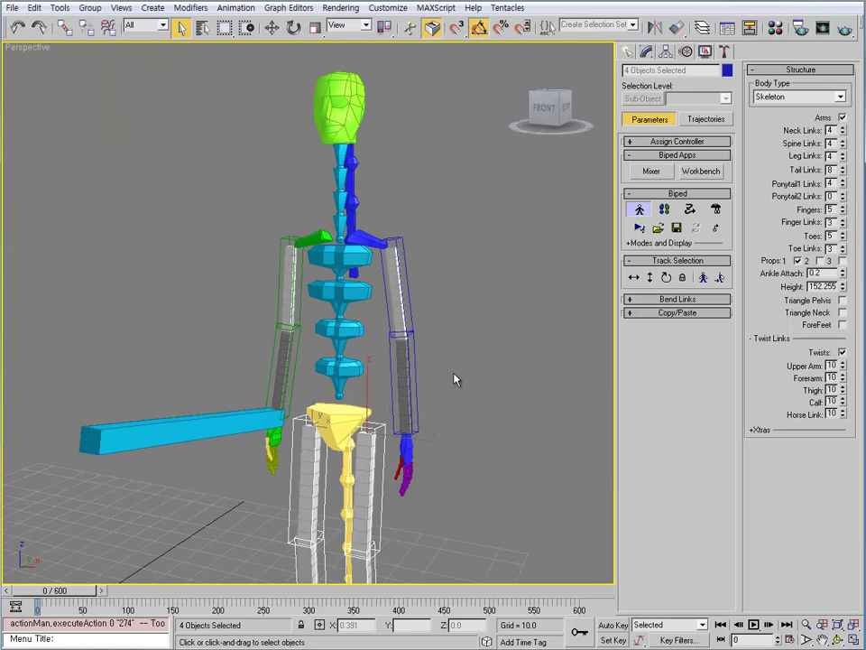
Step: Expand the Xtras settings of the biped structure and create a new Xtra
left_click(755, 430)
middle_click_drag(405, 456, 425, 440)
scroll(418, 392, "down", 2)
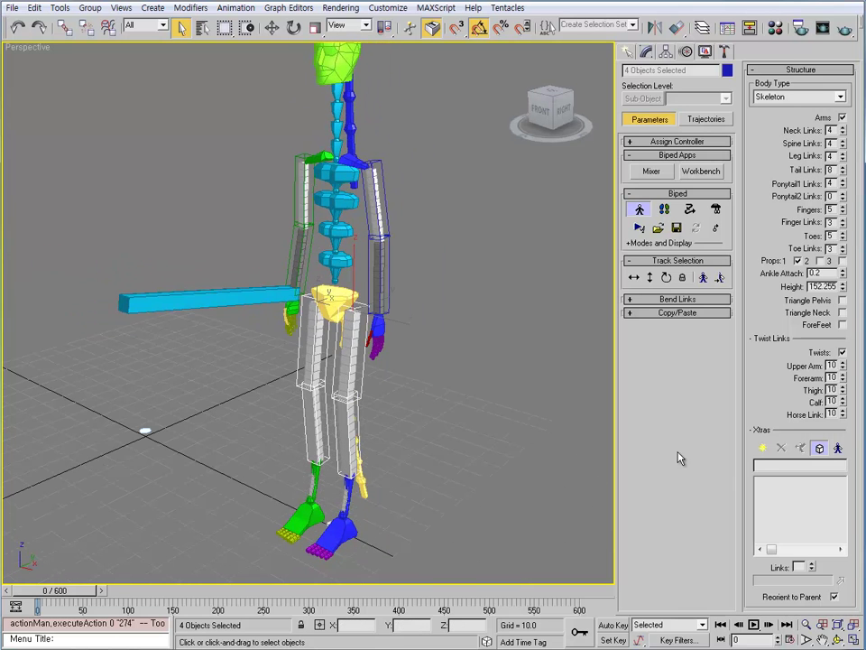
left_click(761, 449)
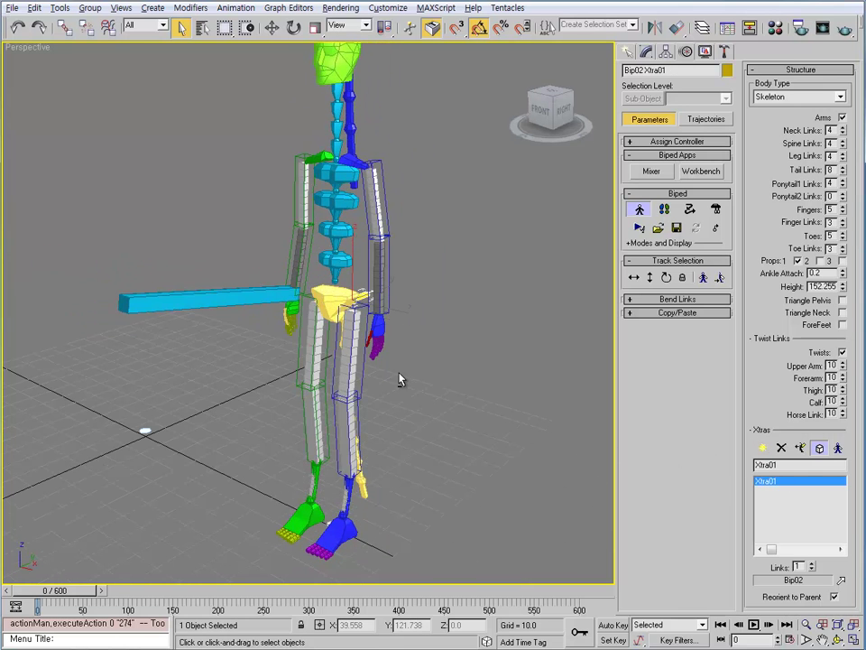
Step: Move the new Xtra backward and upward, away from the pelvis in the YZ plane
middle_click_drag(402, 380, 357, 368, "alt")
scroll(357, 368, "up", 3)
key("w")
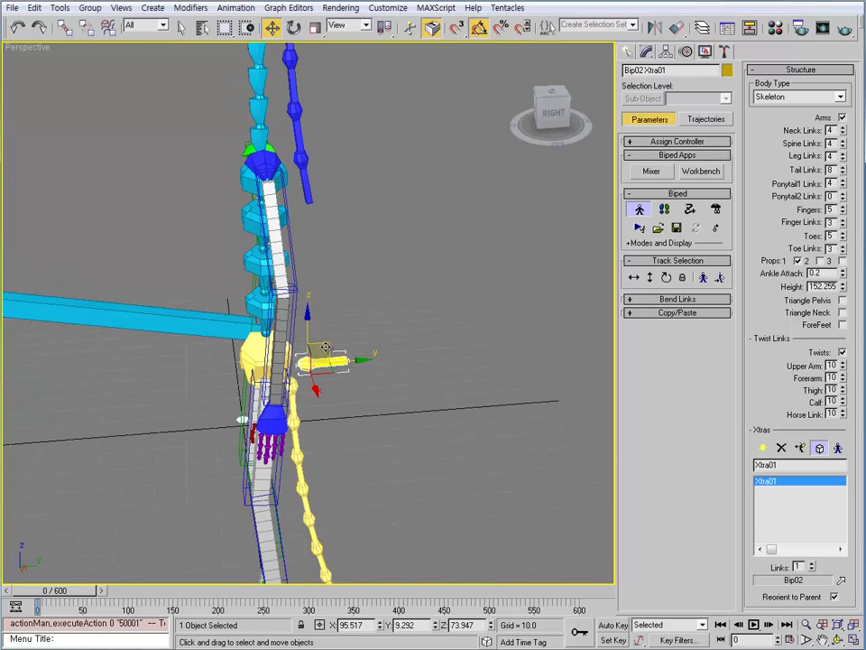
left_click_drag(327, 346, 434, 264)
middle_click_drag(427, 300, 292, 394)
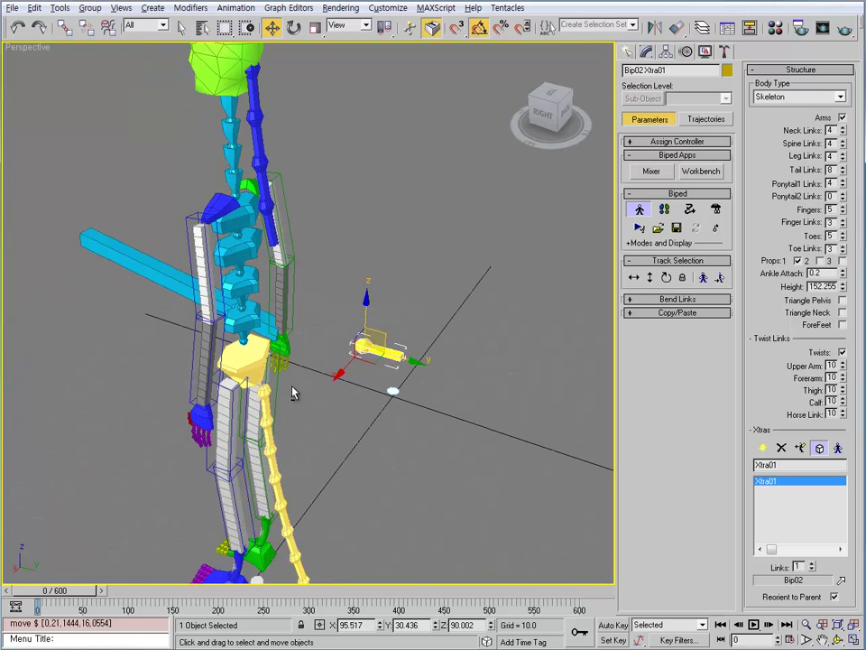
Step: Set the number of links in Xtra01 to 5
left_click(812, 563)
mouse_move(814, 556)
left_mouse_down()
mouse_move(818, 527)
mouse_move(816, 538)
left_mouse_up()
middle_click_drag(551, 443, 476, 435)
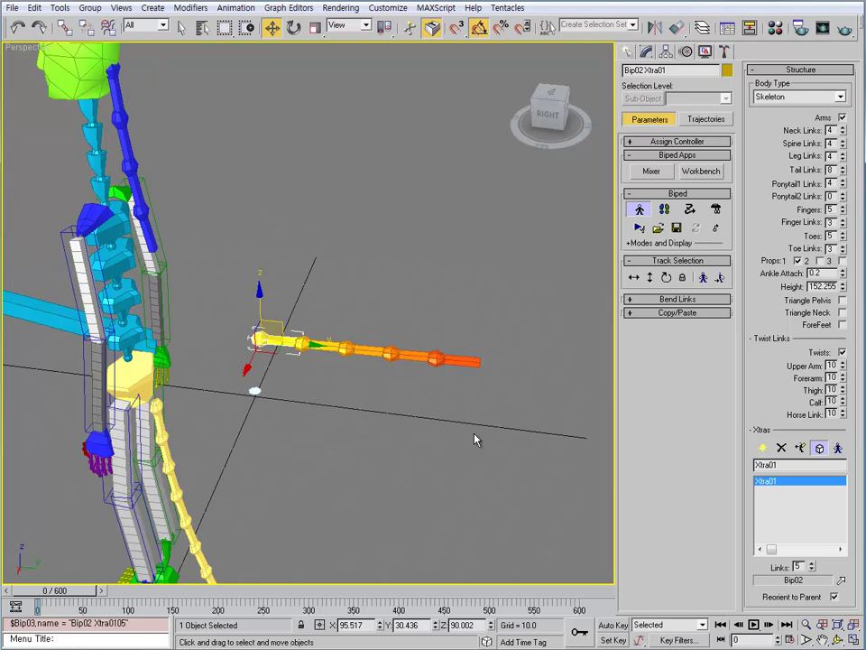
Step: Select all five Xtra links, rotate them -15 degrees about X to curl the chain downward, and reselect the first link
left_click_drag(476, 435, 296, 294)
key("e")
mouse_move(402, 321)
left_mouse_down()
mouse_move(397, 311)
mouse_move(412, 323)
left_mouse_up()
middle_click_drag(413, 323, 381, 378, "alt")
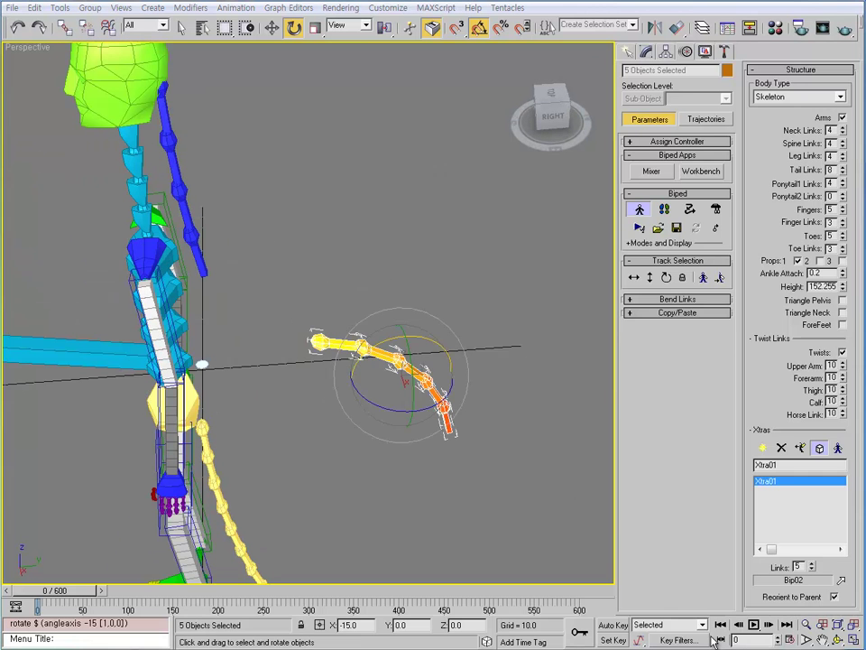
left_click(381, 377)
left_click(318, 342)
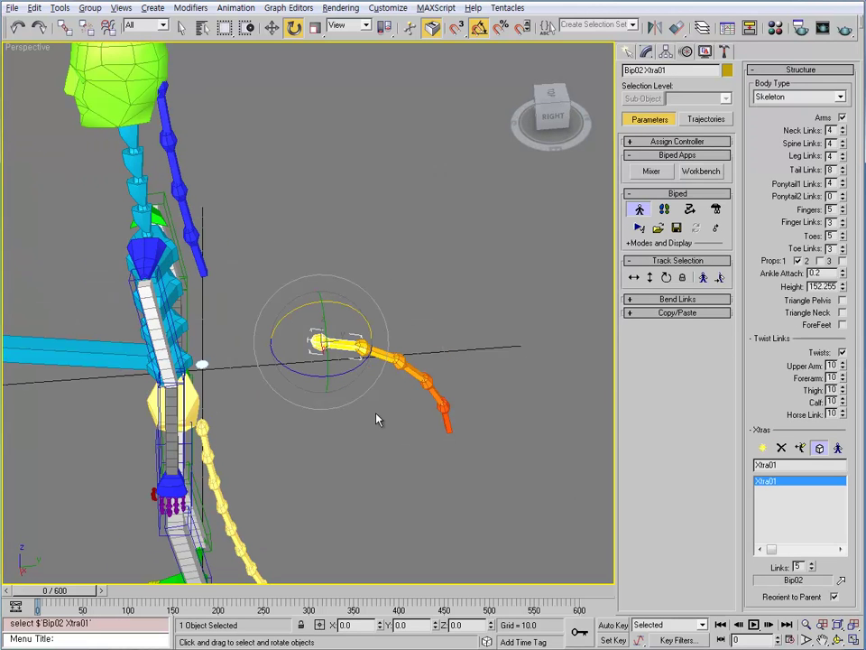
Step: Step up from the Xtra's first link to its parent Bip02 to check the linkage, and reselect the first link
middle_click_drag(377, 418, 386, 396, "alt")
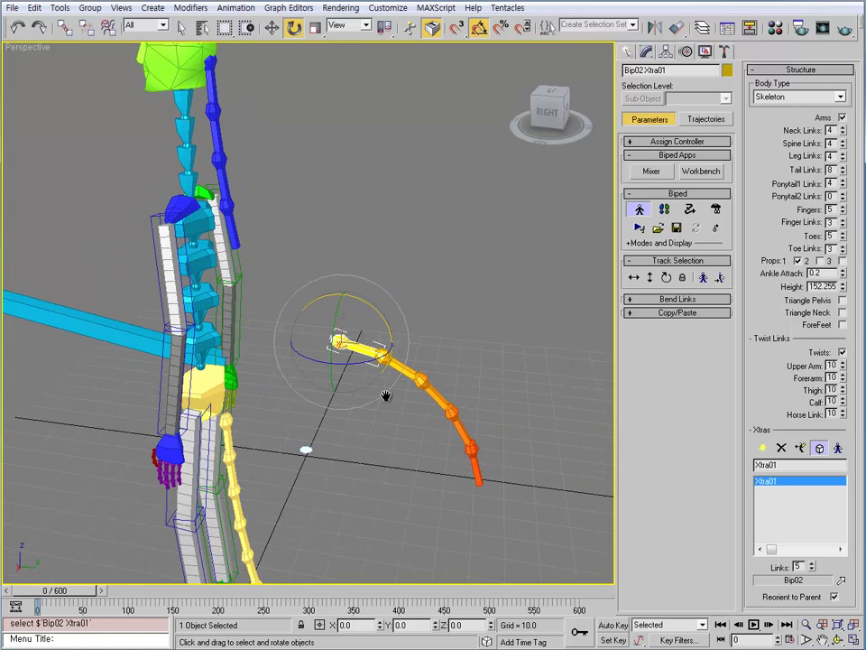
mouse_move(357, 348)
middle_mouse_down("alt")
mouse_move(343, 318)
mouse_move(360, 341)
middle_mouse_up("alt")
key("Page_Up")
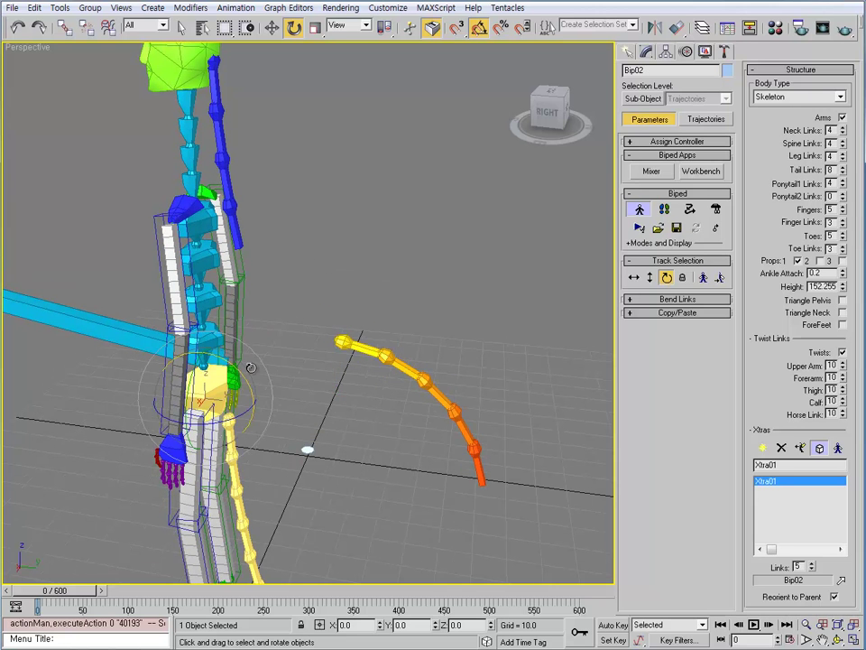
middle_click_drag(238, 393, 249, 335)
middle_click_drag(386, 337, 290, 396, "alt")
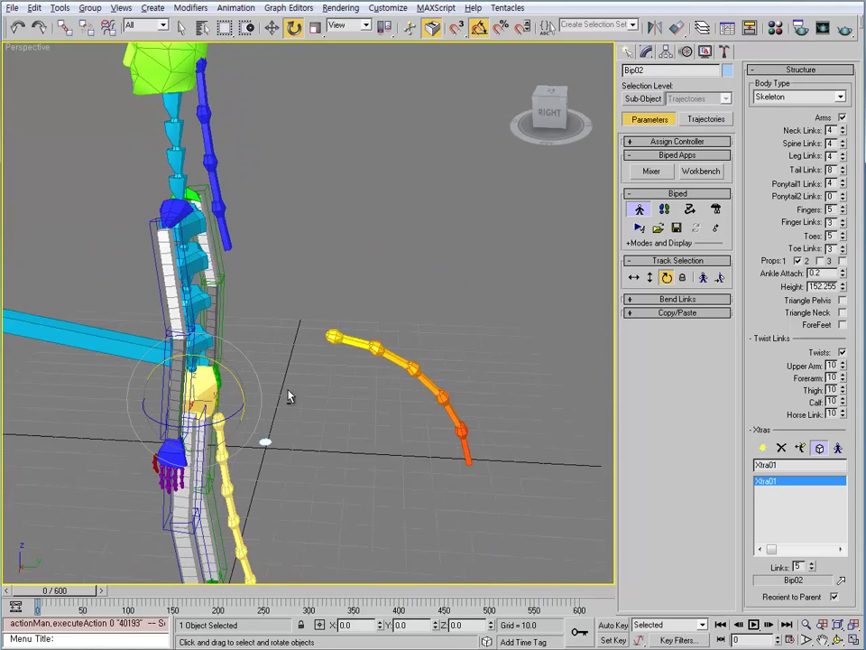
left_click(334, 338)
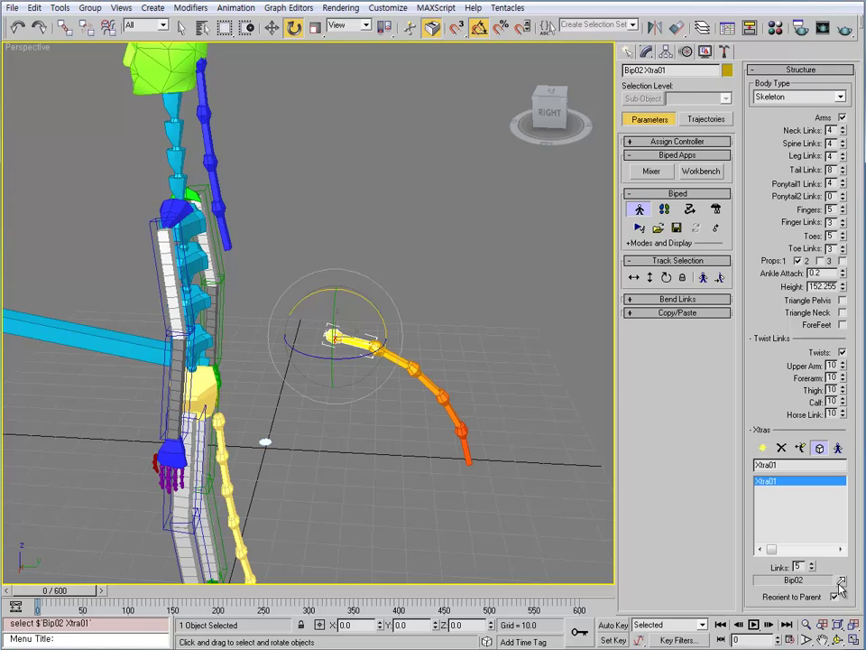
Step: Turn off Reorient to Parent and pick the ponytail's third link as the parent of Xtra01
middle_click_drag(518, 457, 569, 438)
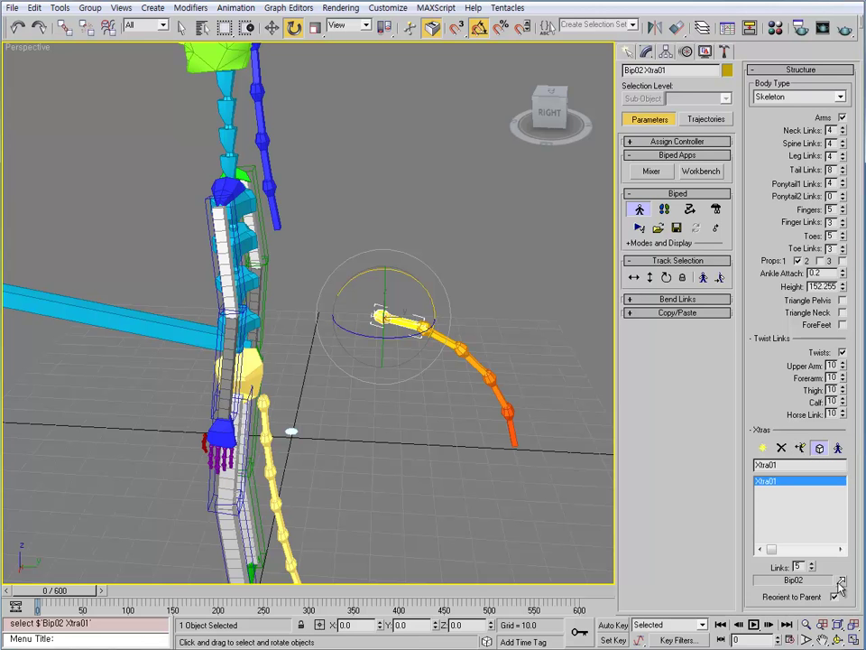
middle_click_drag(408, 373, 377, 449, "alt")
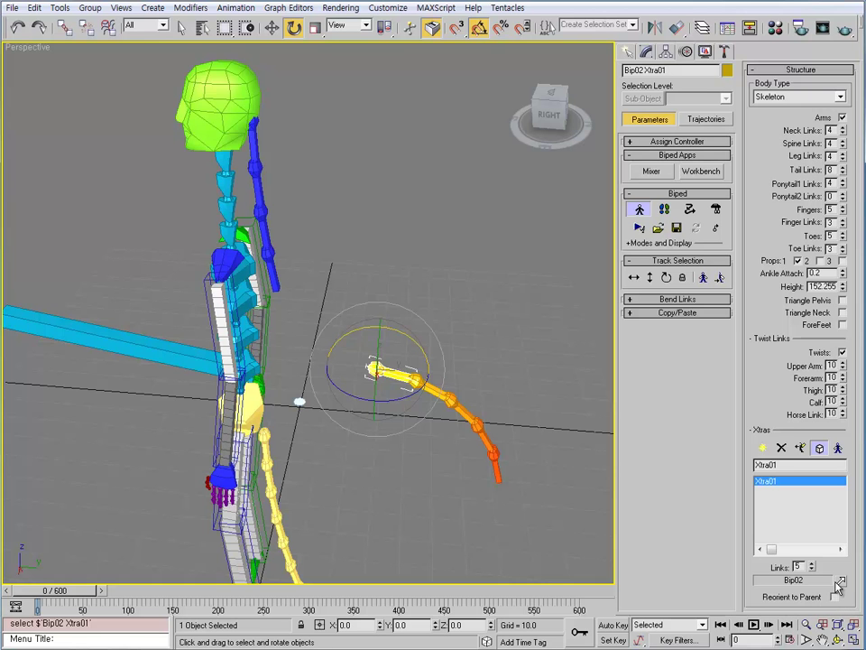
middle_click_drag(329, 352, 341, 381)
scroll(341, 381, "up", 1)
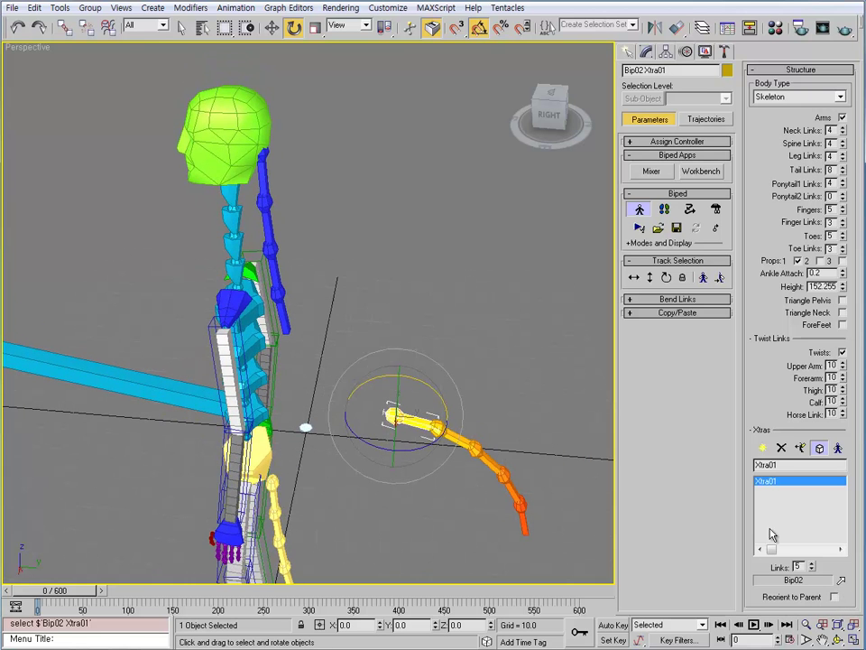
left_click(842, 580)
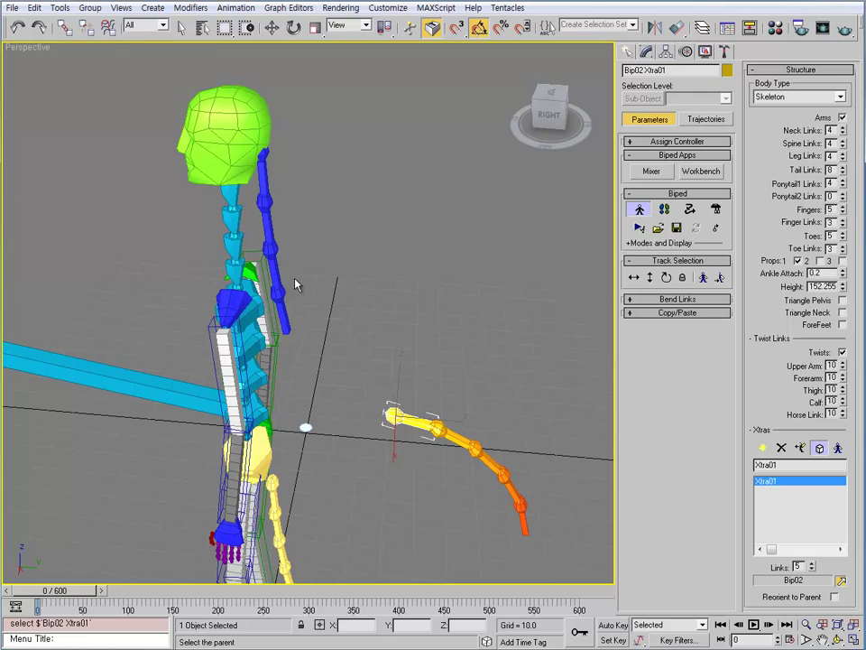
middle_click_drag(345, 365, 366, 362, "alt")
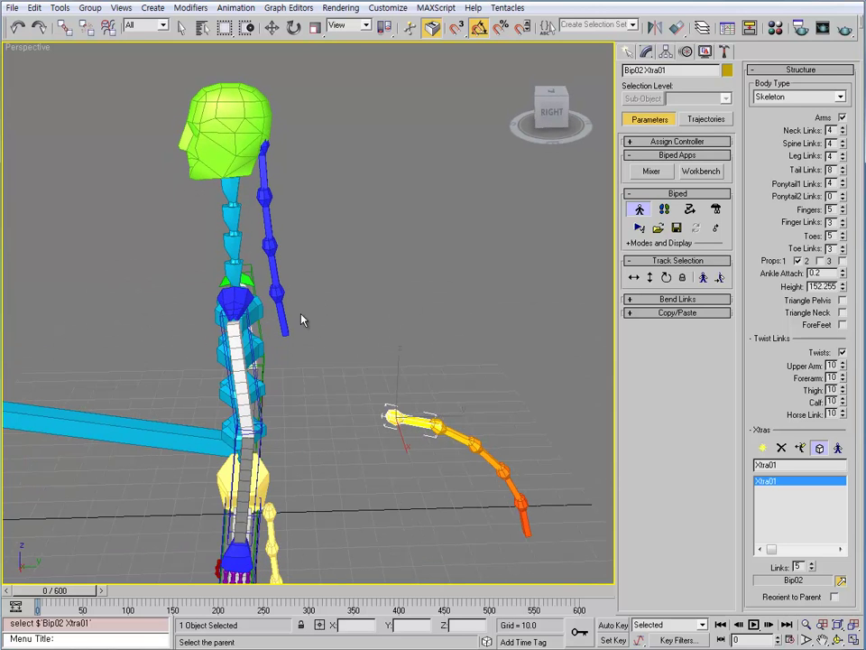
key("w")
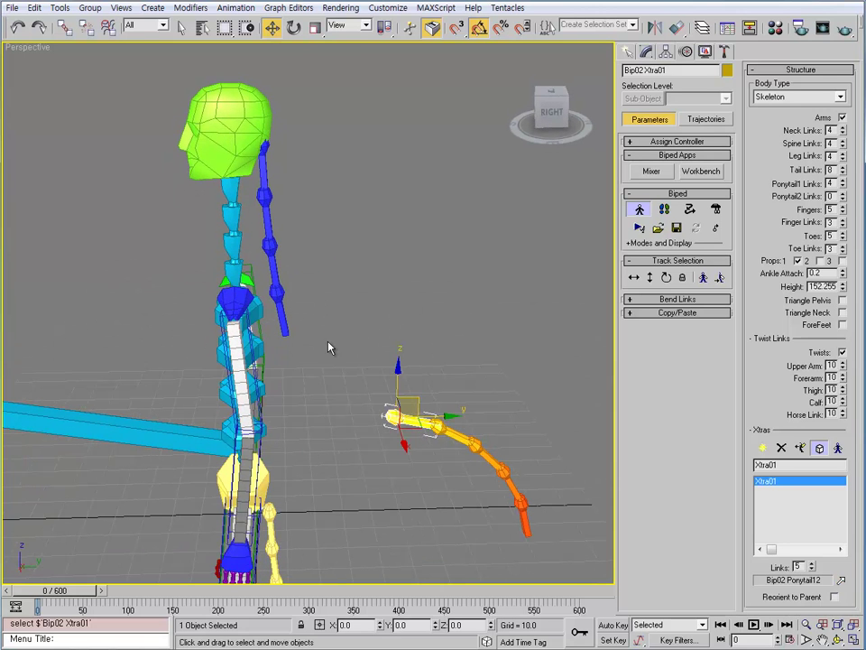
Step: Step up the hierarchy from the Xtra's first link to check its new parent, and clear the selection
left_click(435, 470)
left_click(397, 418)
key("Page_Up")
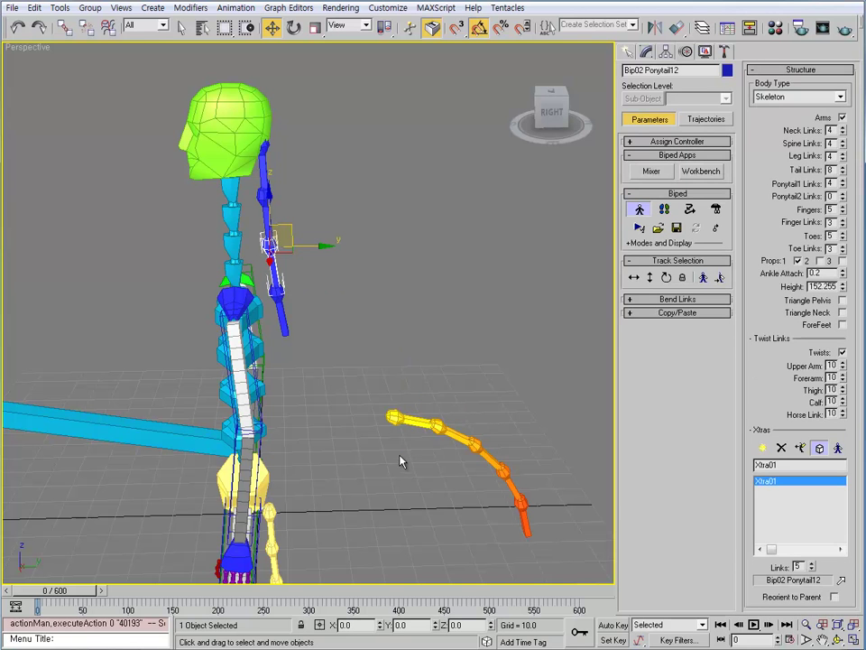
left_click(402, 461)
Step: Test-rotate the ponytail's third link 45 degrees and its last link 70 degrees about X, undoing each rotation
left_click(271, 268)
key("e")
left_click_drag(309, 216, 309, 185)
key("ctrl+z")
left_click(284, 319)
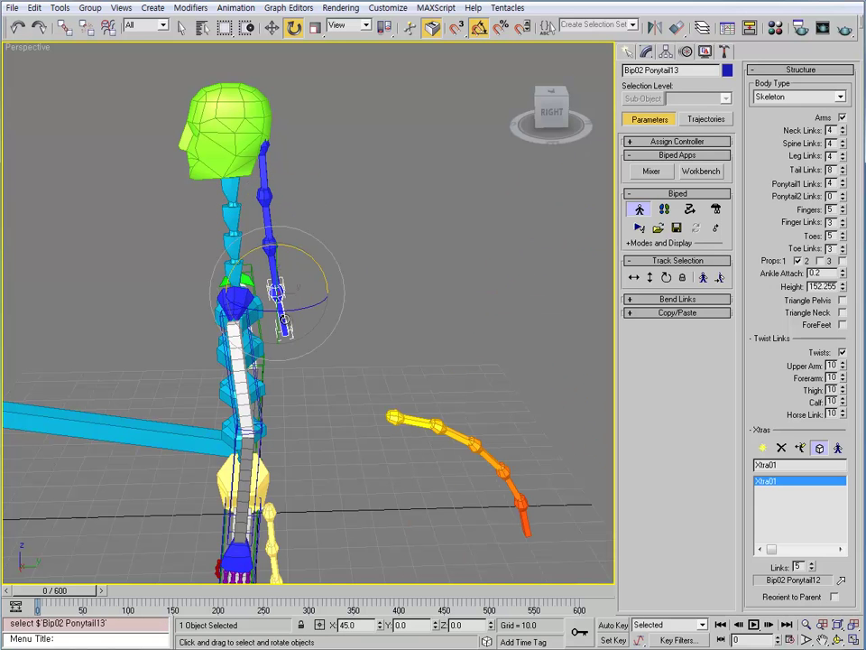
left_click_drag(313, 259, 303, 194)
key("ctrl+z")
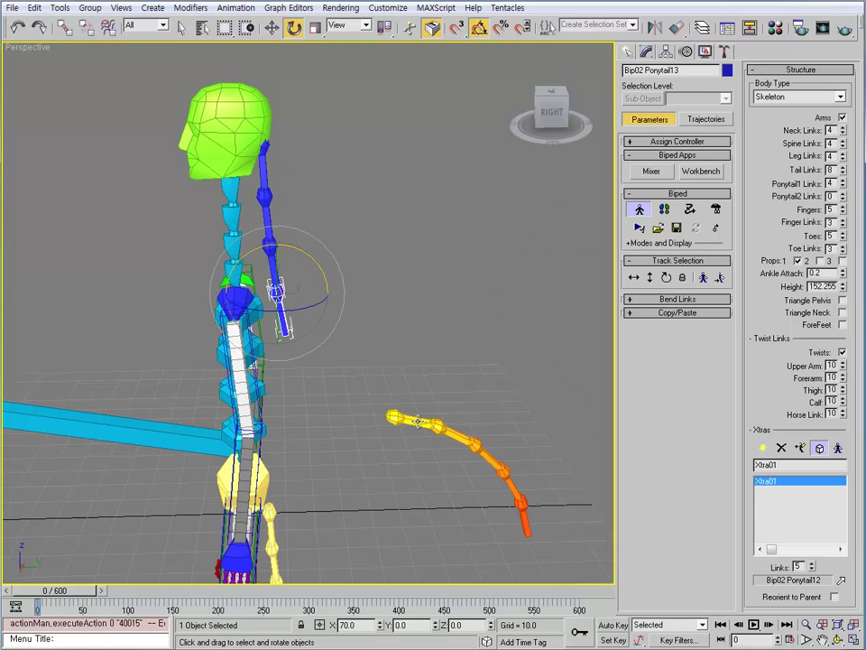
Step: Move the Xtra chain so its first link starts at the ponytail's third link
key("w")
left_click(422, 411)
left_click_drag(423, 405, 288, 241)
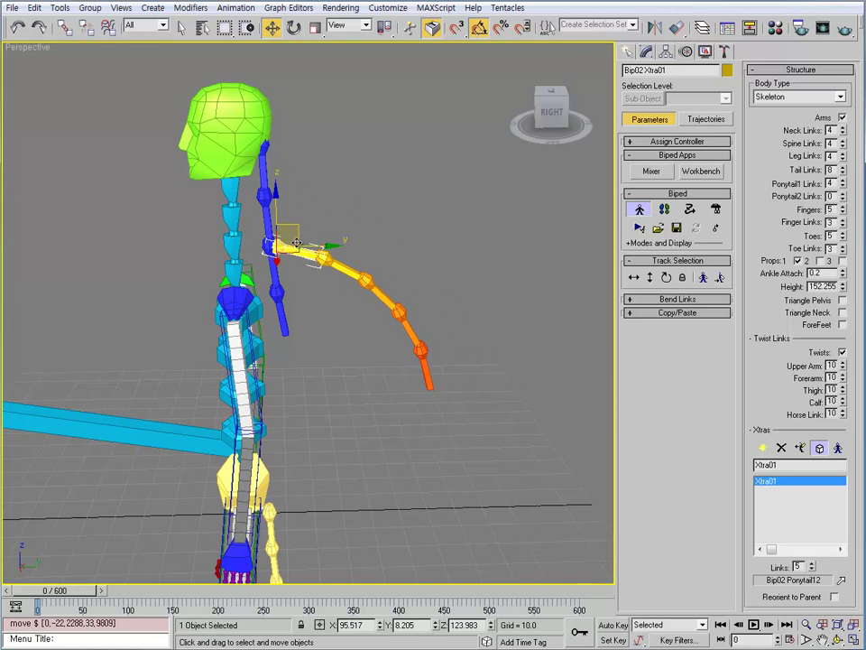
middle_click_drag(289, 242, 419, 455, "alt")
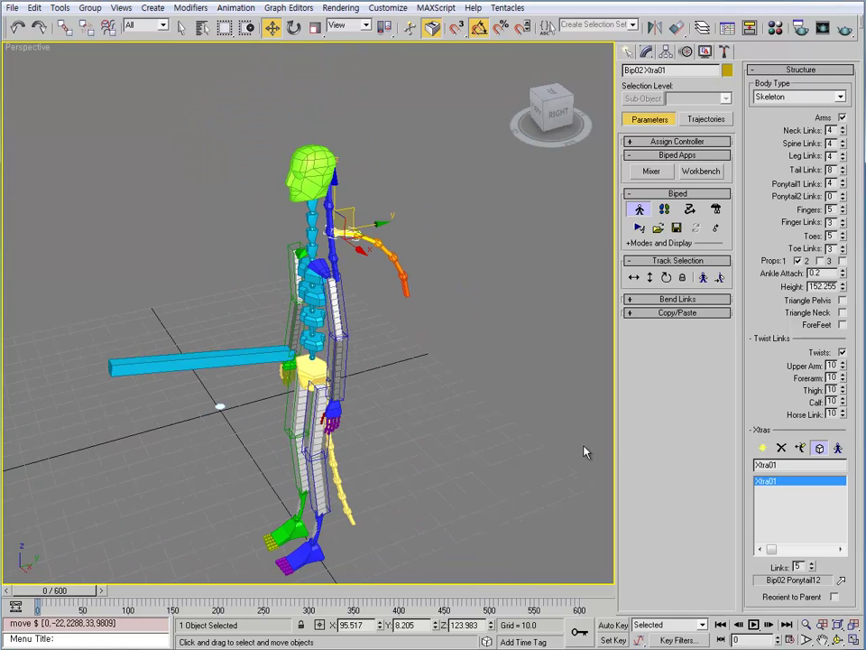
middle_click_drag(355, 430, 390, 340, "alt")
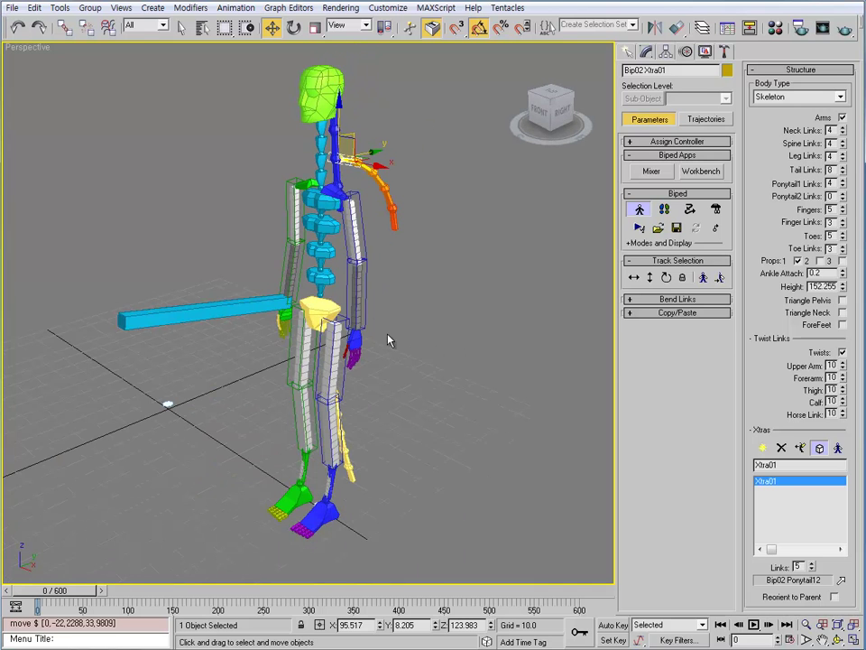
Step: Select the biped's left forearm and frame the arm from the front
left_click(367, 286)
scroll(377, 307, "up", 5)
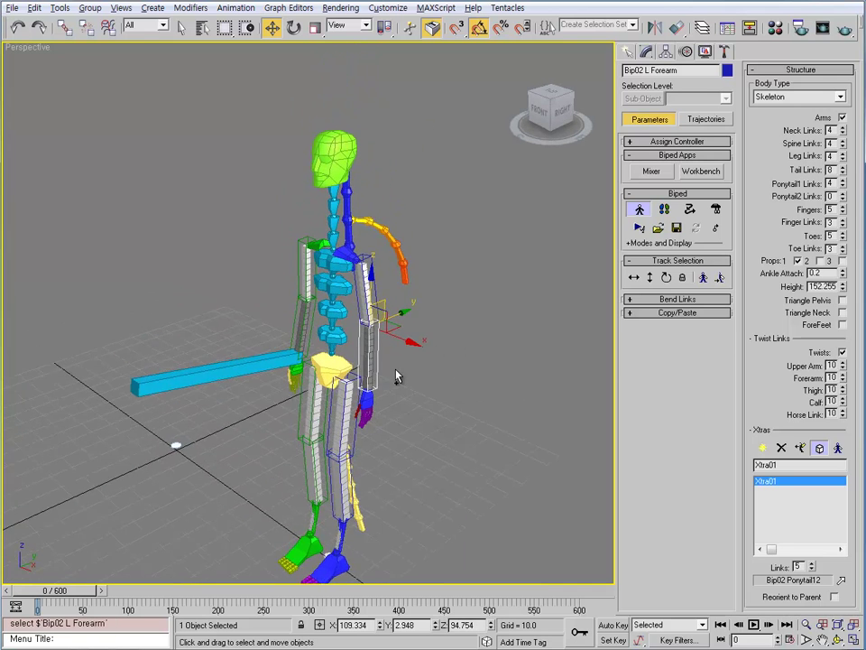
middle_click_drag(472, 404, 405, 327)
scroll(437, 331, "down", 4)
scroll(442, 340, "down", 2)
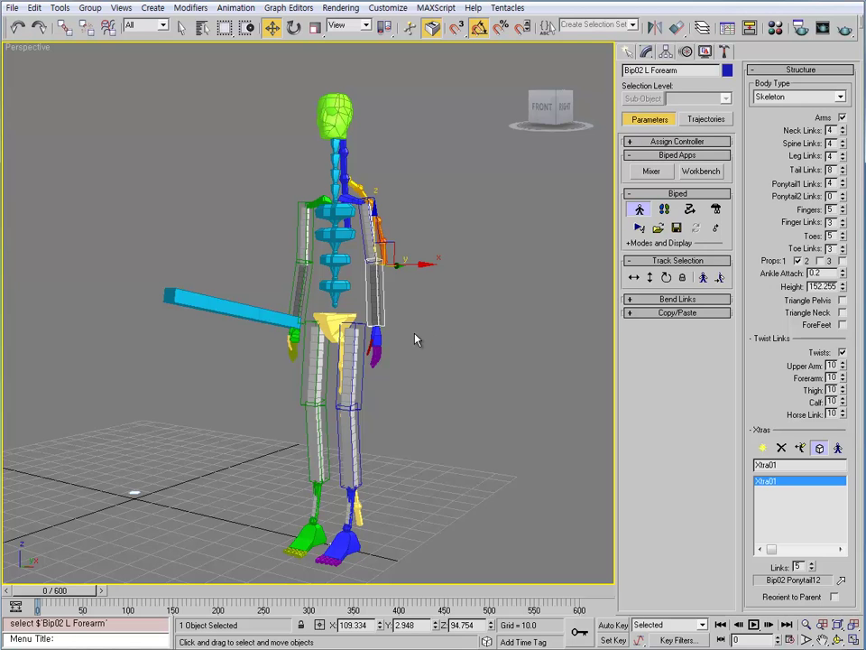
mouse_move(414, 328)
middle_mouse_down()
mouse_move(407, 341)
mouse_move(440, 360)
mouse_move(423, 345)
middle_mouse_up()
scroll(427, 335, "up", 3)
scroll(429, 316, "up", 2)
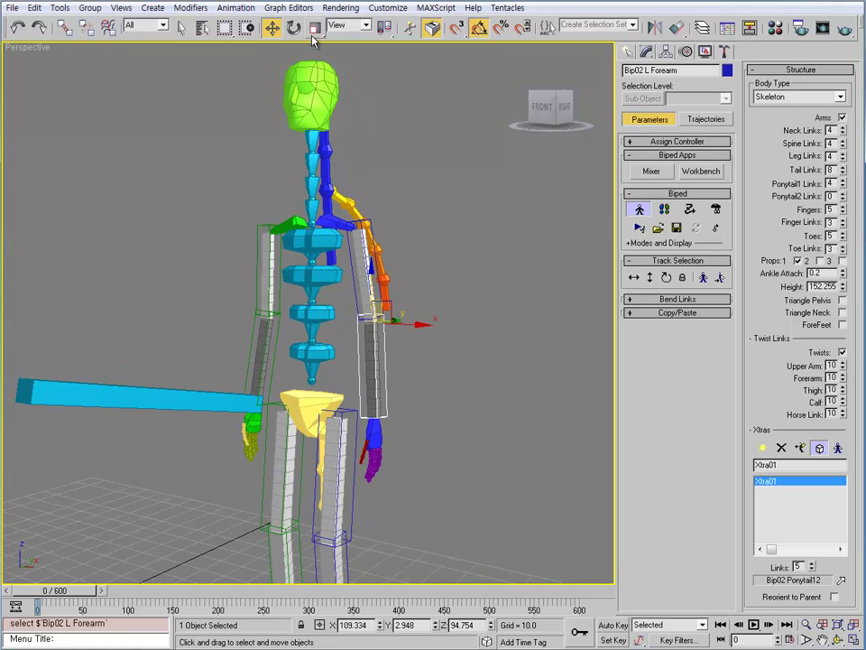
Step: Leave Figure Mode, try to scale the left forearm, and return to Figure Mode
left_click(639, 211)
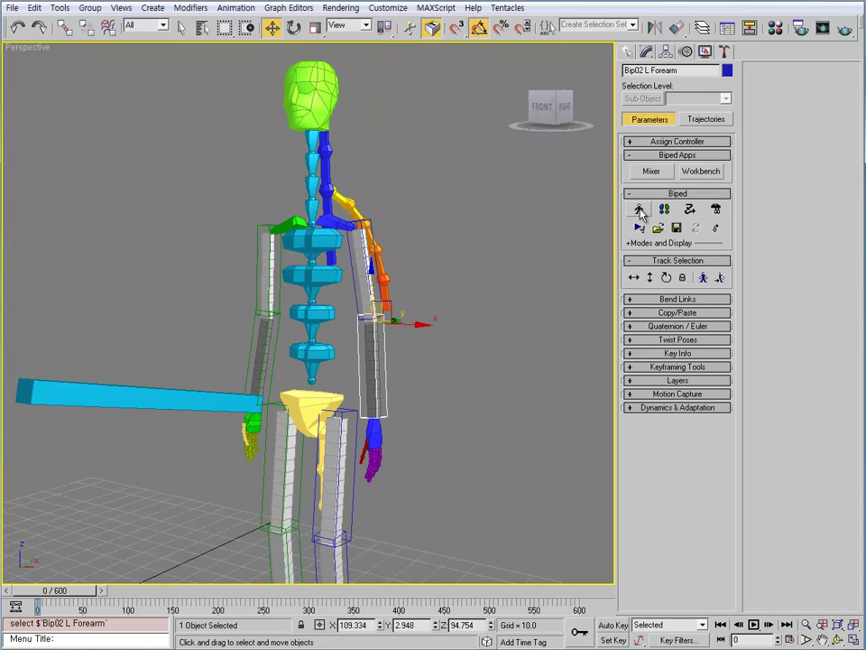
key("r")
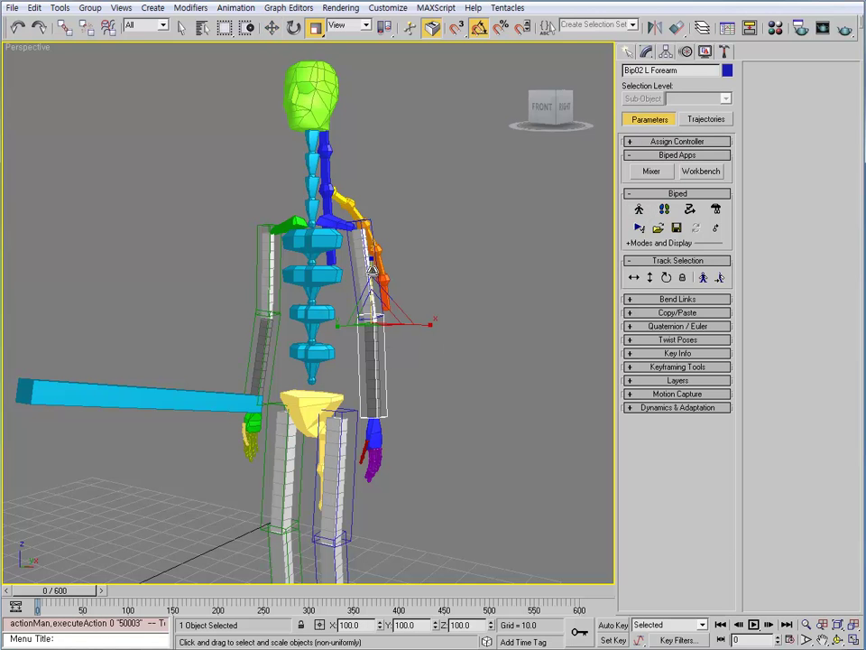
key("r")
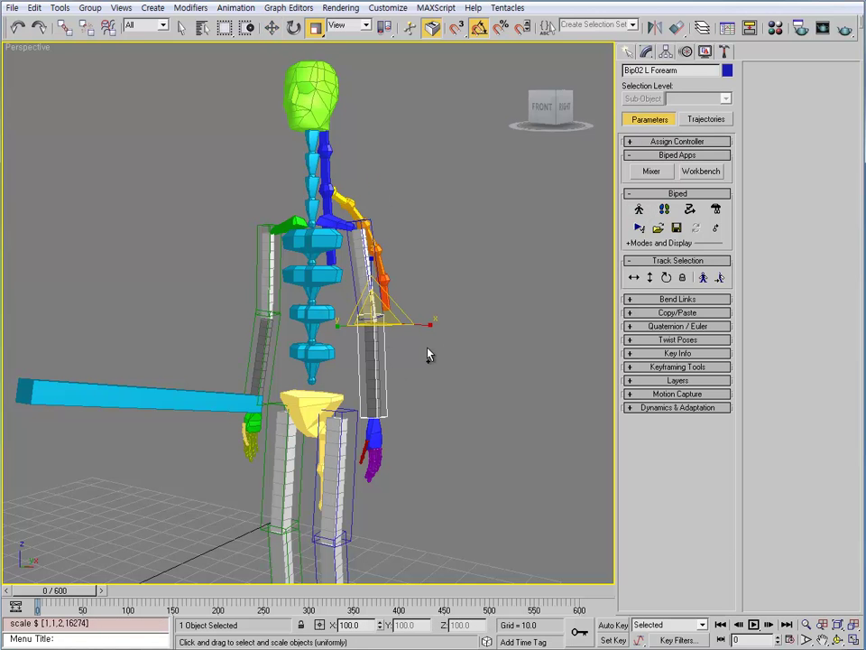
left_click(639, 210)
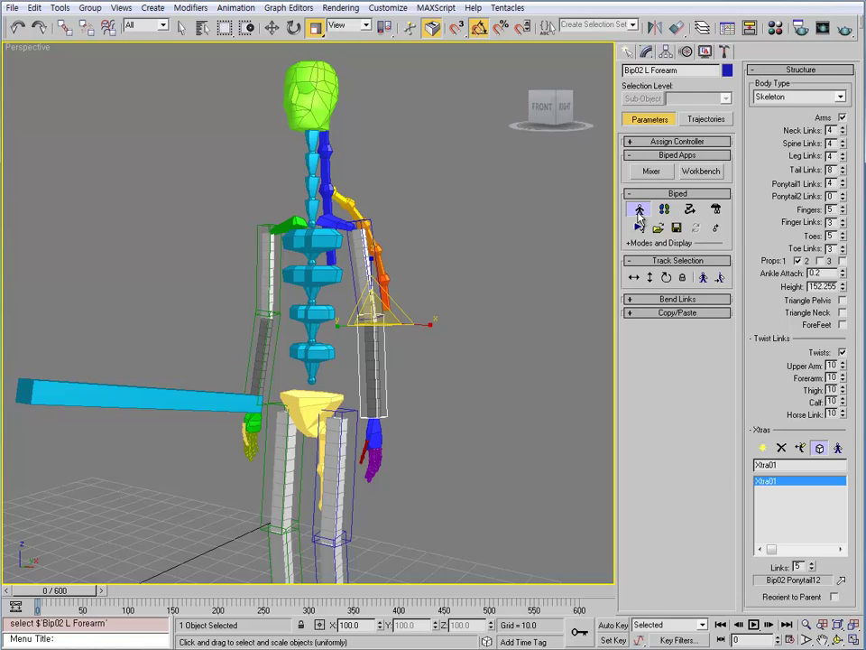
left_click(638, 213)
left_click(639, 214)
Step: Set the scaling axes to Local and lengthen the left forearm to about 145% along its X axis
middle_click_drag(432, 362, 381, 296)
scroll(430, 341, "up", 1)
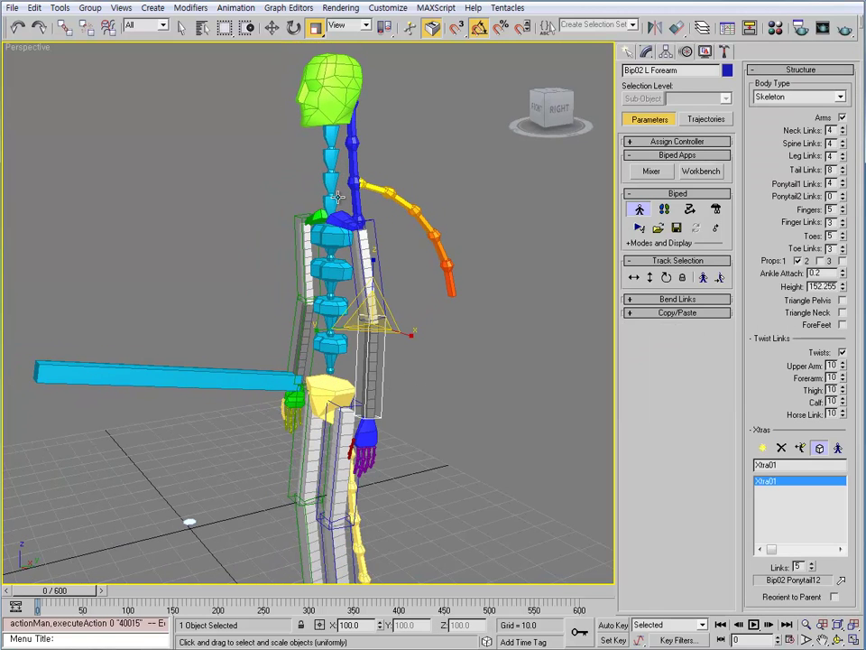
left_click(346, 68)
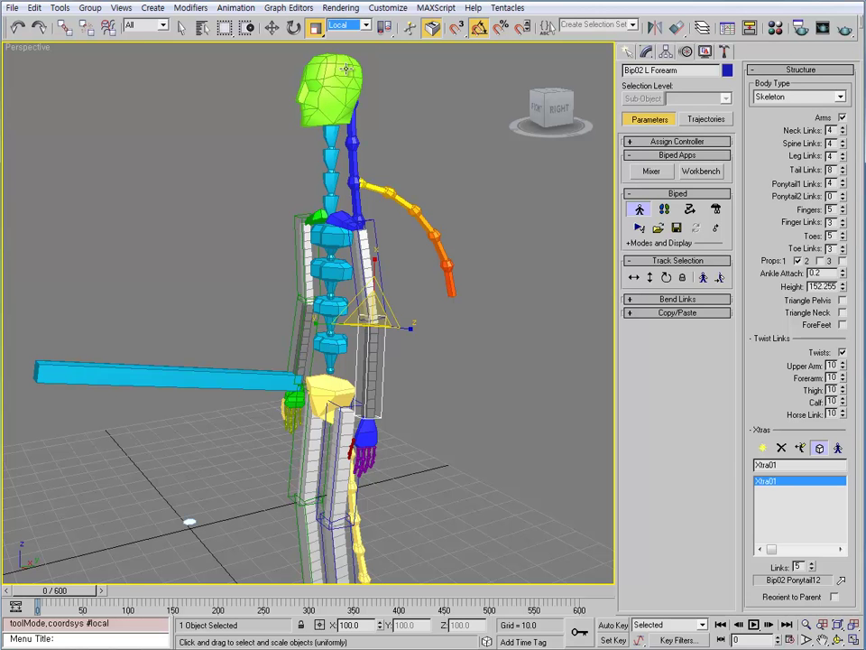
scroll(394, 275, "up", 2)
middle_click_drag(397, 299, 433, 291)
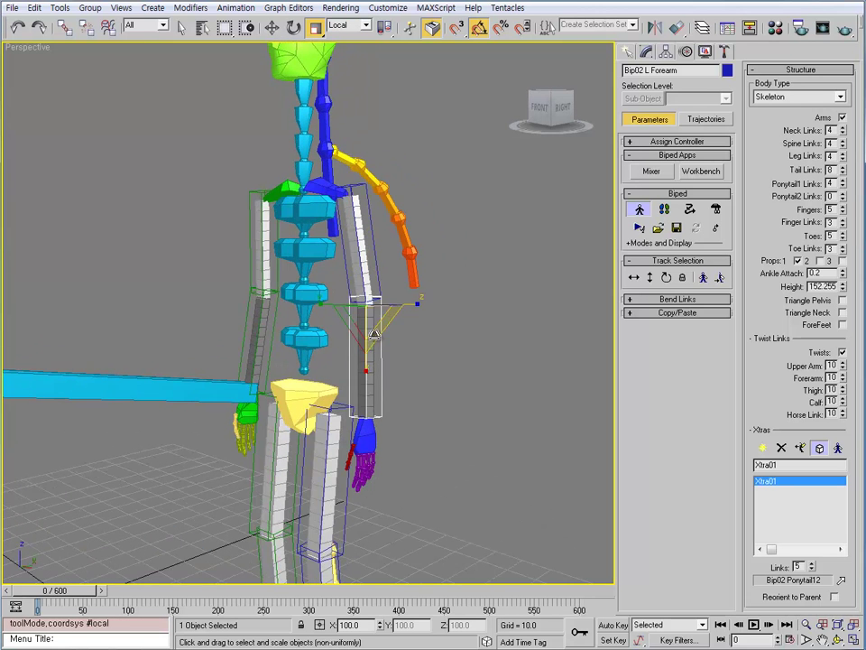
left_click_drag(367, 360, 375, 383)
middle_click_drag(365, 375, 386, 361)
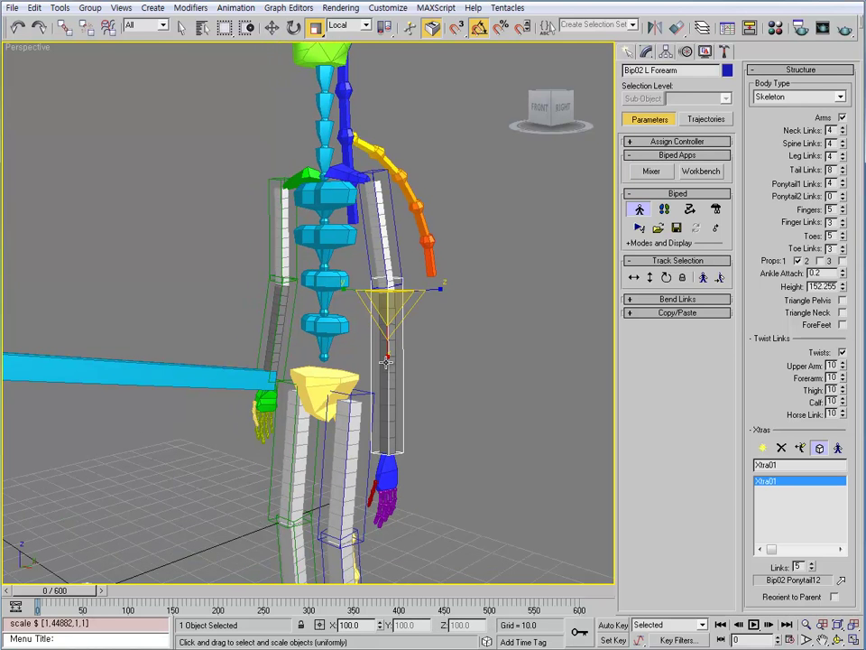
Step: Select all four spine links and shorten them to about 62% along their local X axis
left_click(334, 337)
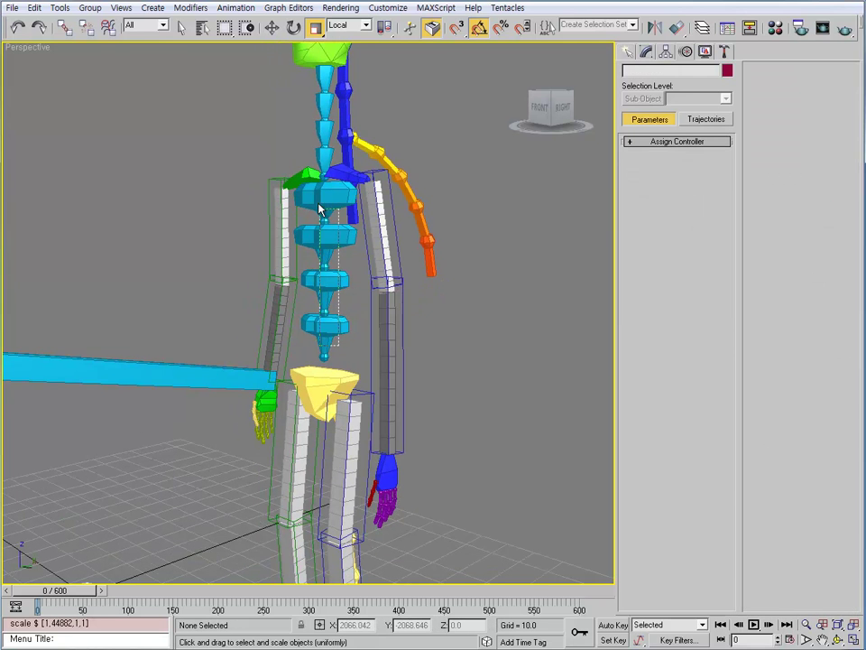
left_click_drag(318, 209, 319, 200)
left_click_drag(328, 283, 334, 325)
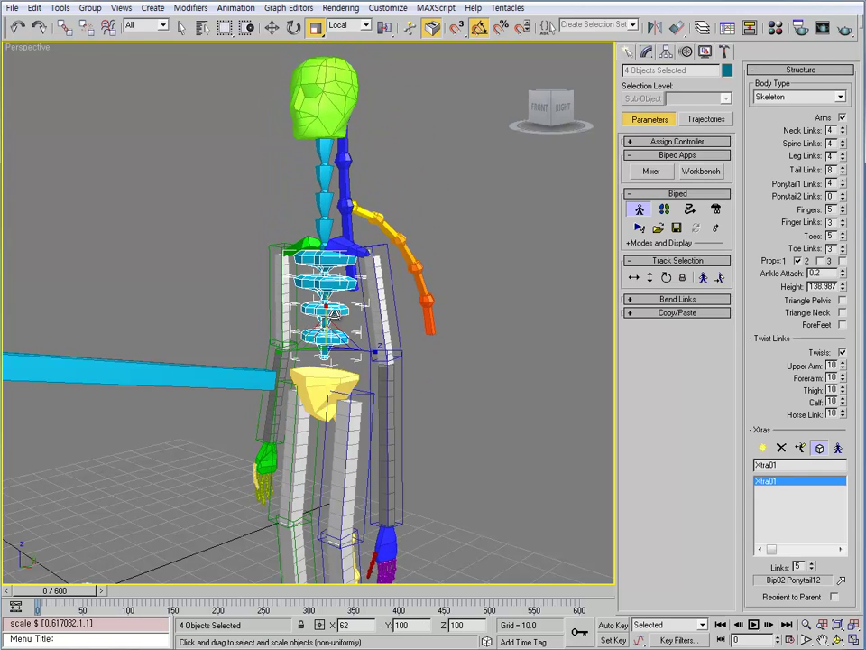
middle_click_drag(334, 325, 293, 269, "alt")
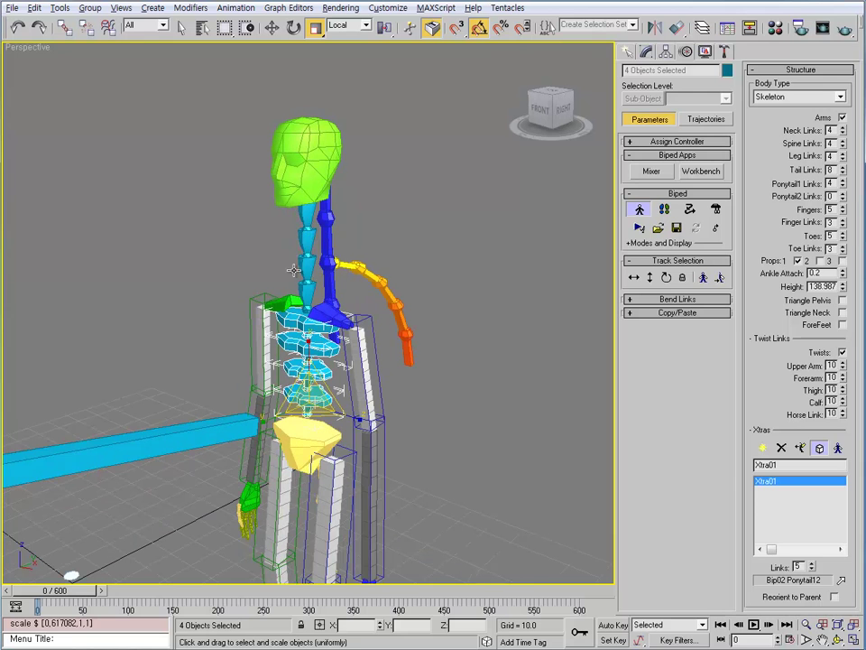
Step: Select all four neck links and shorten them to about 56% along their local X axis
left_click_drag(311, 294, 311, 295)
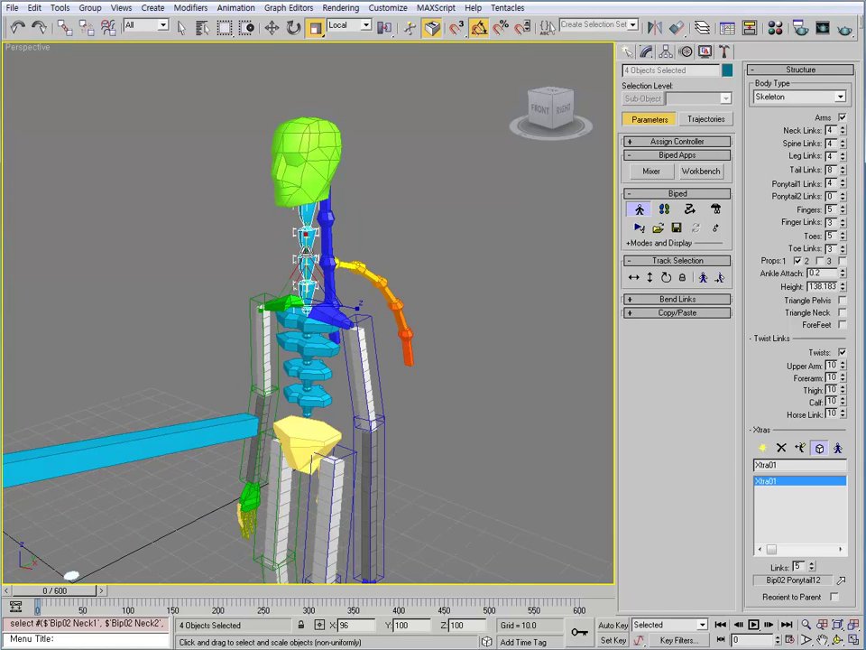
left_click_drag(306, 251, 306, 287)
middle_click_drag(350, 310, 322, 320, "alt")
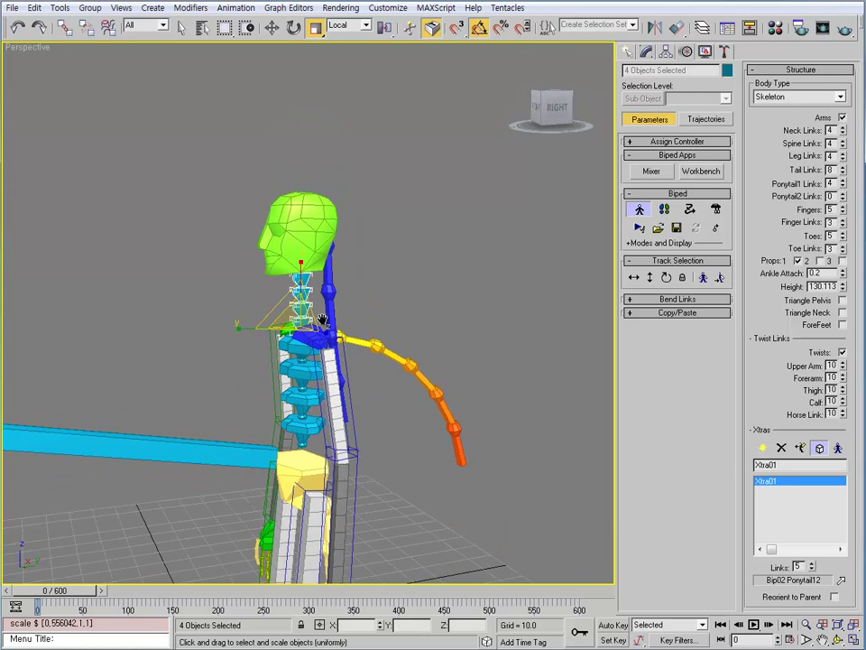
Step: Rotate the four neck links 5 degrees about X to bend the neck forward
scroll(323, 321, "up", 3)
key("e")
mouse_move(261, 262)
left_mouse_down()
mouse_move(262, 276)
mouse_move(260, 263)
left_mouse_up()
middle_click_drag(285, 327, 294, 286)
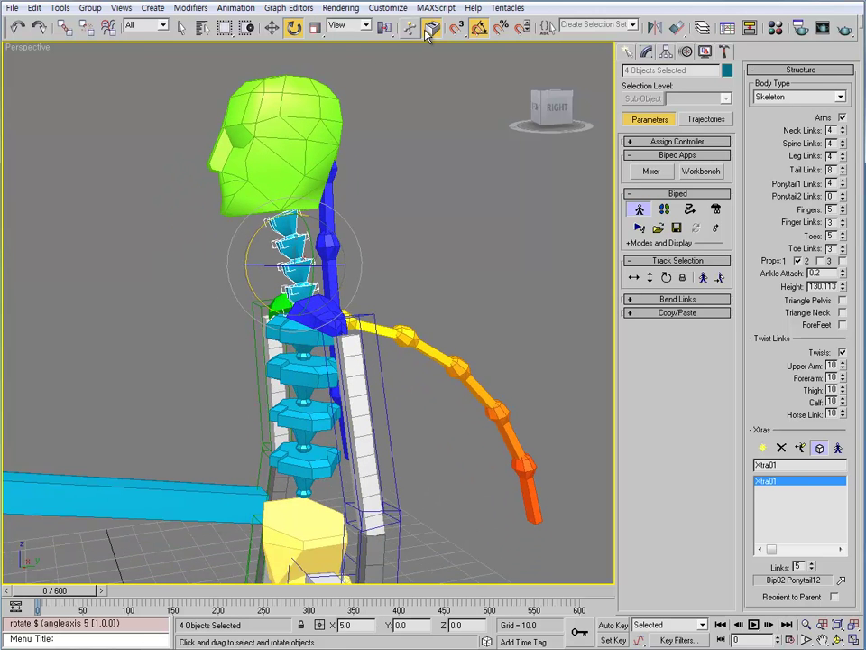
Step: Select all four spine links and rotate them together to curve the spine forward
middle_click_drag(382, 310, 390, 279)
left_click(320, 385)
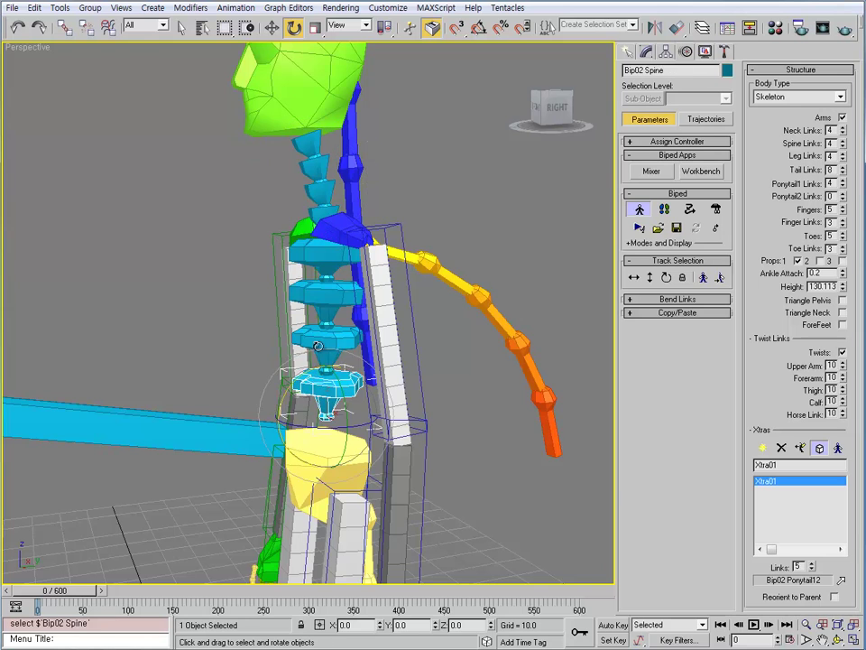
left_click(319, 341, "ctrl")
left_click(325, 298, "ctrl")
left_click(326, 256, "ctrl")
middle_click_drag(341, 325, 348, 321, "alt")
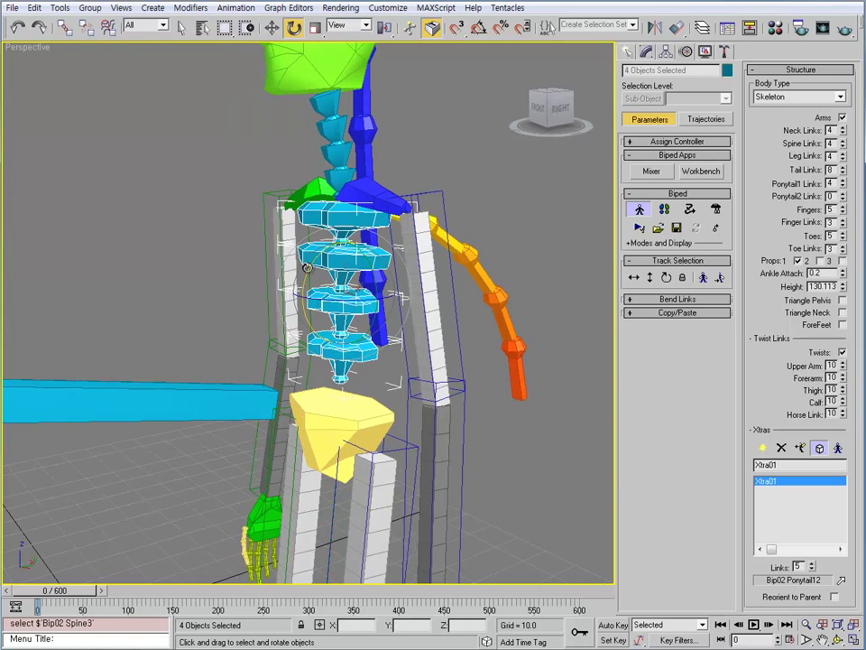
mouse_move(307, 268)
left_mouse_down()
mouse_move(316, 273)
mouse_move(318, 261)
mouse_move(307, 282)
left_mouse_up()
middle_click_drag(376, 407, 269, 392)
Step: Rotate the ponytail's first link about 54.72 degrees about X to swing it away from the back
scroll(384, 326, "down", 4)
left_click(311, 157)
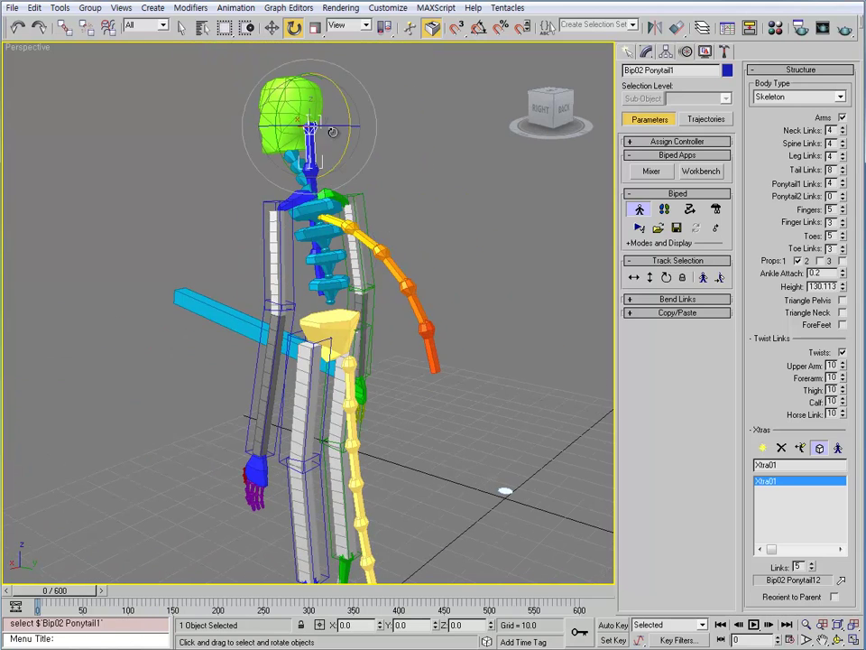
left_click_drag(349, 96, 343, 197)
middle_click_drag(320, 364, 492, 389, "alt")
middle_click_drag(427, 391, 429, 332)
Step: Select the prop, set the move axes to Local and move it down at the right hand
middle_click_drag(366, 395, 328, 361, "alt")
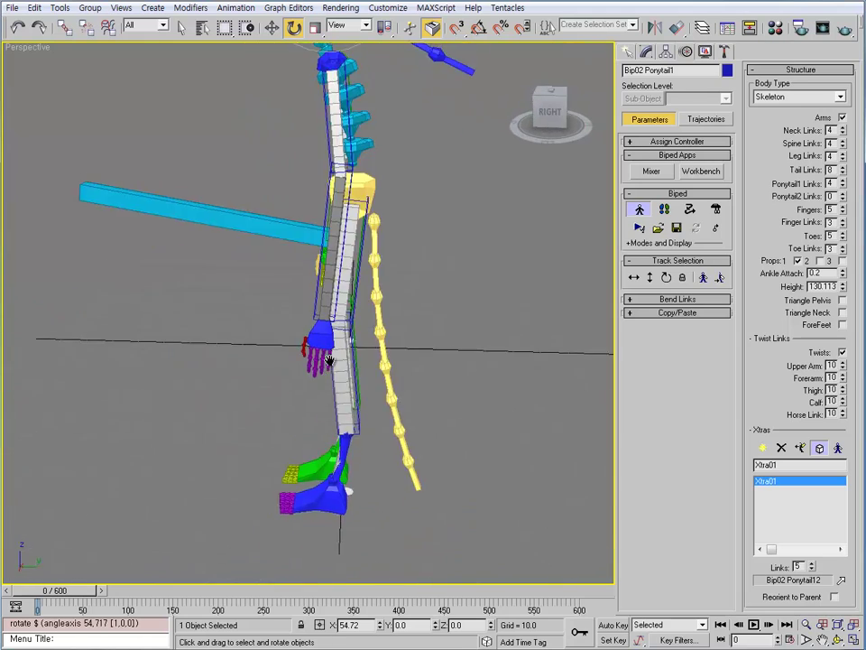
scroll(377, 412, "down", 3)
middle_click_drag(377, 411, 408, 410, "alt")
middle_click_drag(286, 351, 294, 412)
scroll(293, 412, "up", 3)
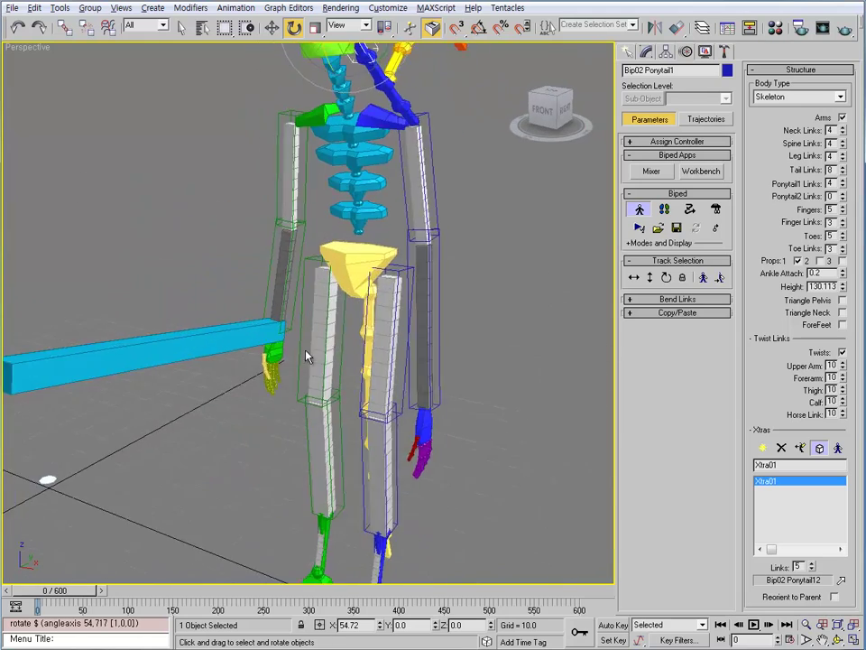
middle_click_drag(306, 356, 270, 336, "alt")
key("w")
left_click(270, 336)
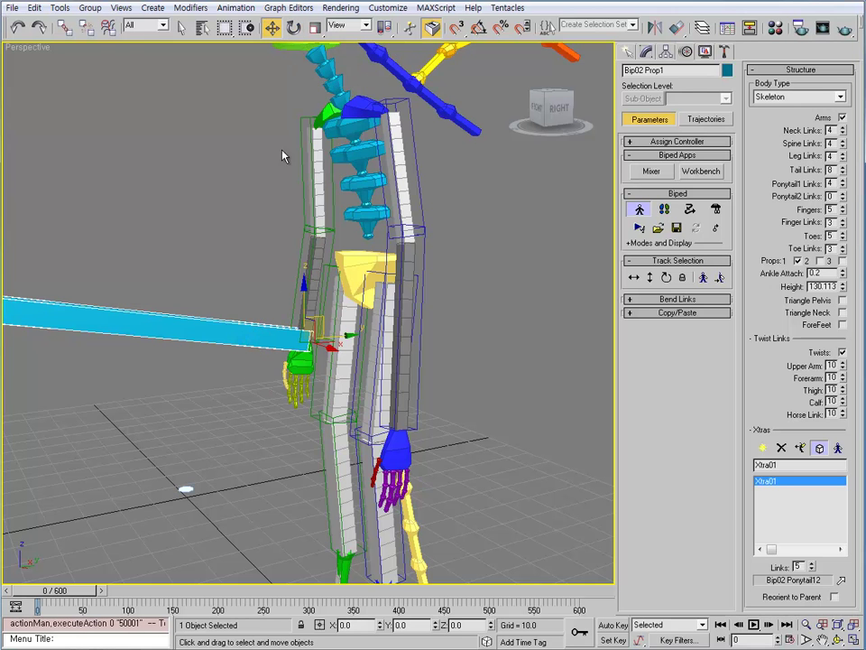
left_click(350, 25)
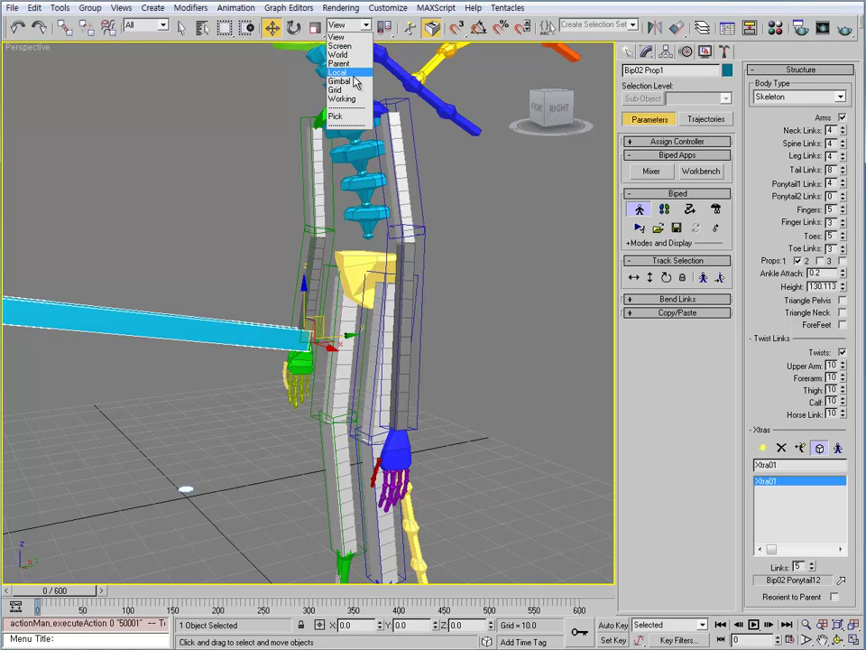
left_click(341, 72)
middle_click_drag(307, 343, 302, 364, "alt")
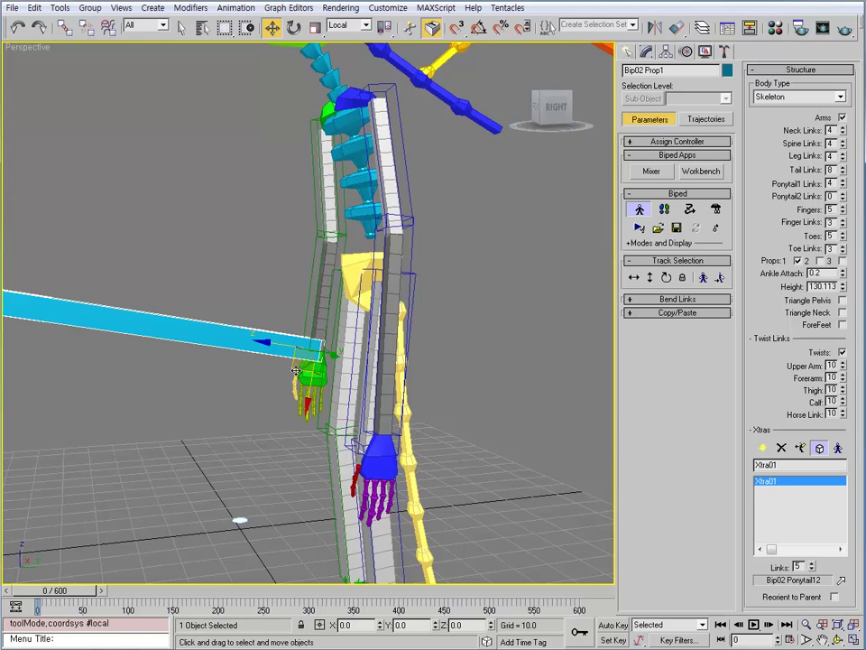
left_click_drag(296, 370, 286, 395)
Step: Move the prop about 4.04 units along its local Y axis
middle_click_drag(317, 433, 378, 392)
left_click_drag(295, 218, 290, 213)
middle_click_drag(291, 213, 267, 299, "alt")
Step: Scale the prop thinner, undoing the first attempt, and move it along its local Y axis toward the right hand
scroll(268, 300, "up", 1)
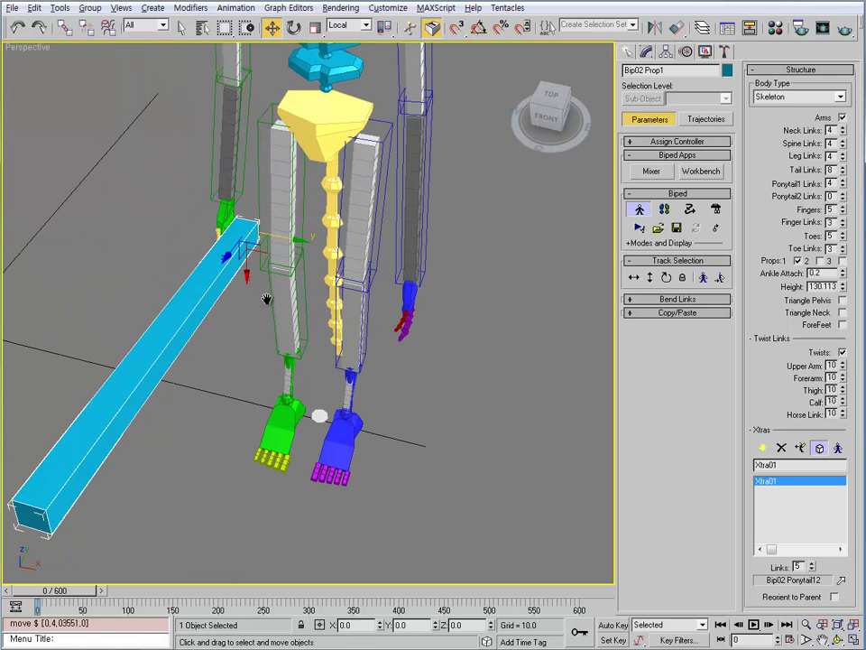
key("r")
left_click_drag(236, 220, 229, 251)
key("ctrl+z")
left_click_drag(264, 218, 235, 251)
key("w")
left_click_drag(295, 240, 281, 238)
middle_click_drag(283, 242, 263, 201, "alt")
Step: Widen the pelvis to about 145% along its local Z axis, and narrow it to about 53% of that width
left_click(363, 243)
middle_click_drag(390, 319, 442, 331, "alt")
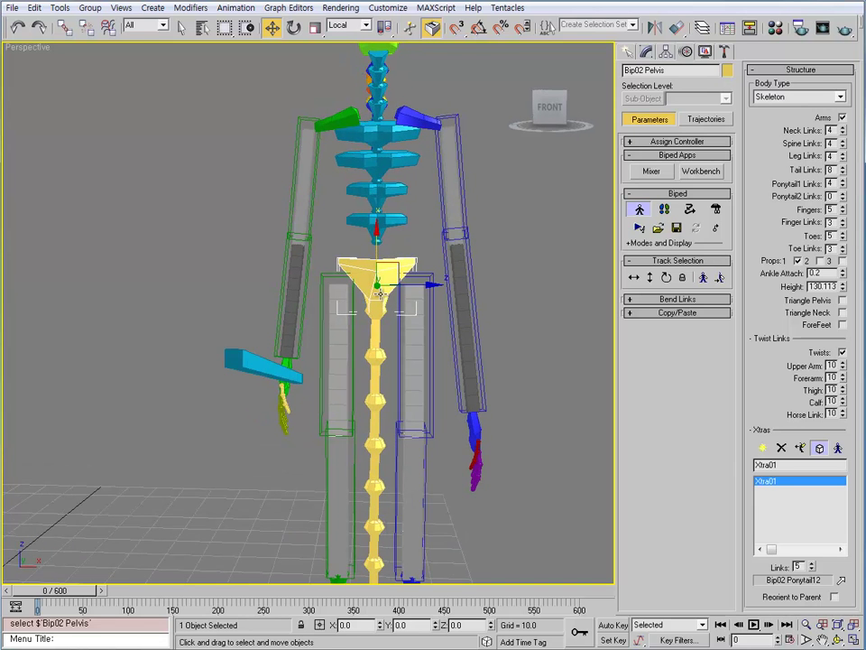
key("r")
middle_click_drag(422, 289, 412, 312, "alt")
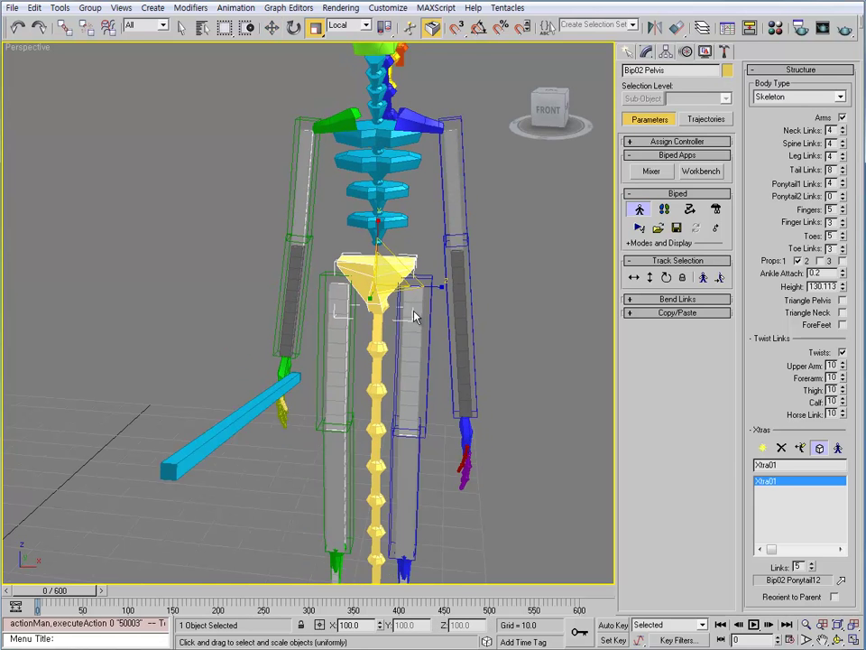
left_click_drag(412, 311, 390, 303)
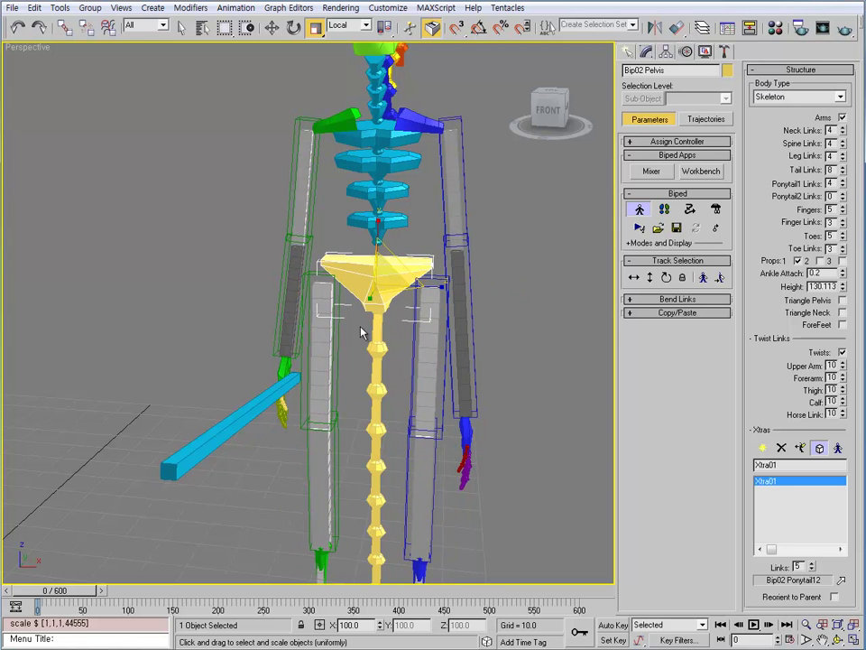
middle_click_drag(395, 338, 411, 222, "alt")
left_click_drag(415, 222, 371, 225)
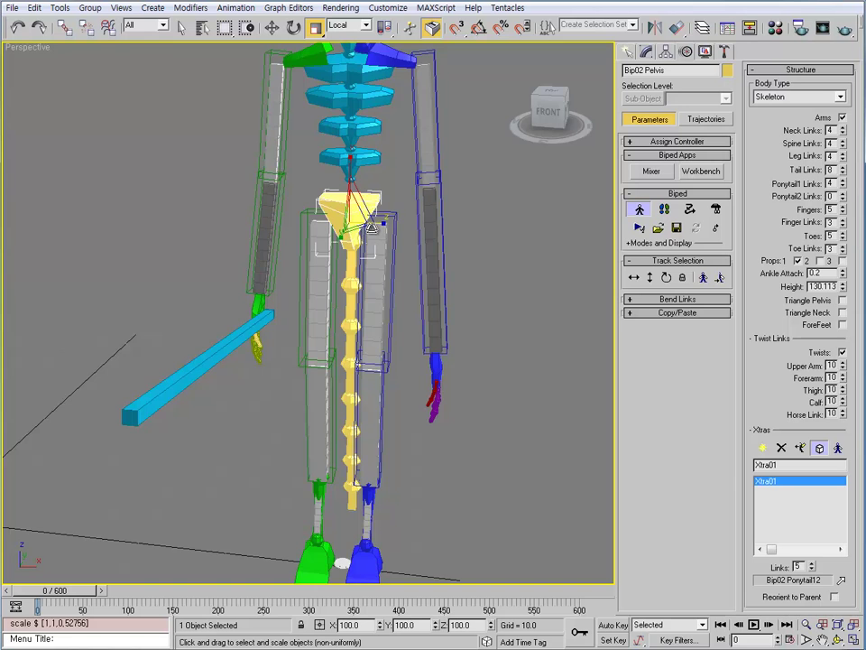
Step: Rotate the left thigh outward by about 12.67 degrees about the Y axis
middle_click_drag(379, 277, 362, 336, "alt")
scroll(380, 267, "down", 4)
scroll(361, 328, "up", 2)
middle_click_drag(379, 395, 378, 335)
left_click(365, 293)
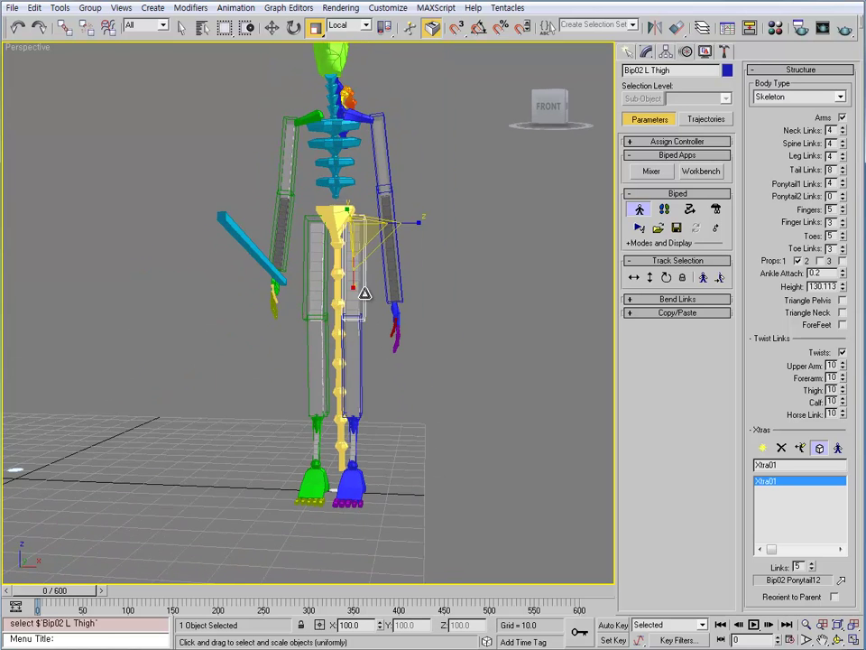
key("e")
left_click_drag(386, 260, 405, 258)
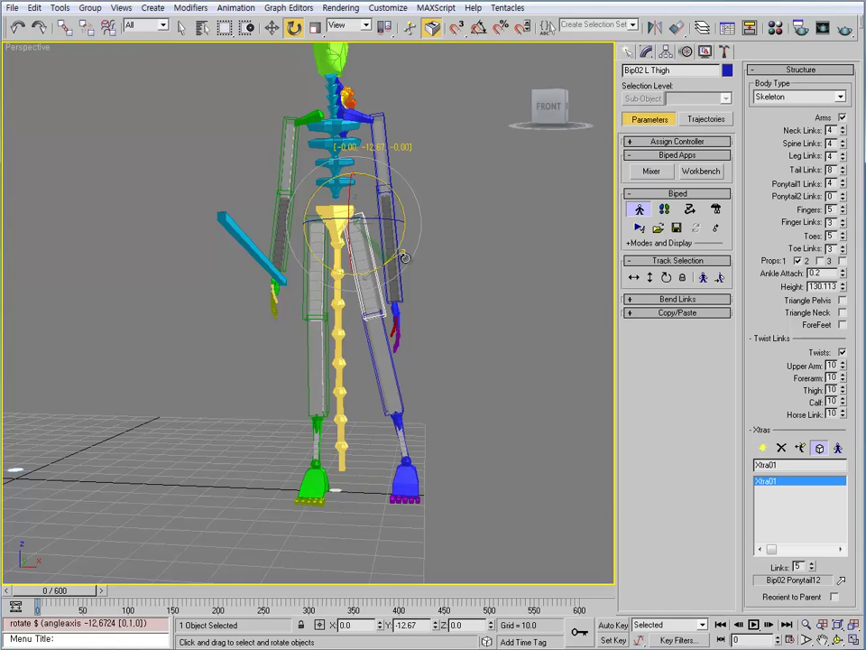
Step: Thicken the left thigh by scaling it up across its local Y and Z axes
middle_click_drag(405, 258, 366, 273, "alt")
scroll(366, 273, "up", 3)
left_click(366, 273)
key("r")
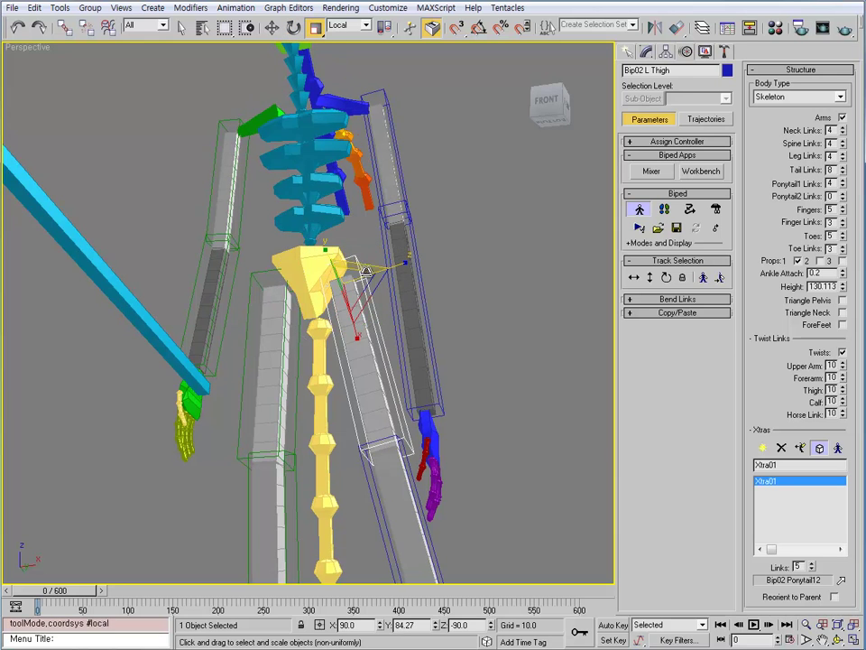
left_click_drag(356, 264, 365, 248)
middle_click_drag(365, 253, 271, 312, "alt")
Step: Rotate the left thigh about 14.32 degrees about its local Z axis and keep it selected
key("e")
left_click_drag(331, 255, 316, 281)
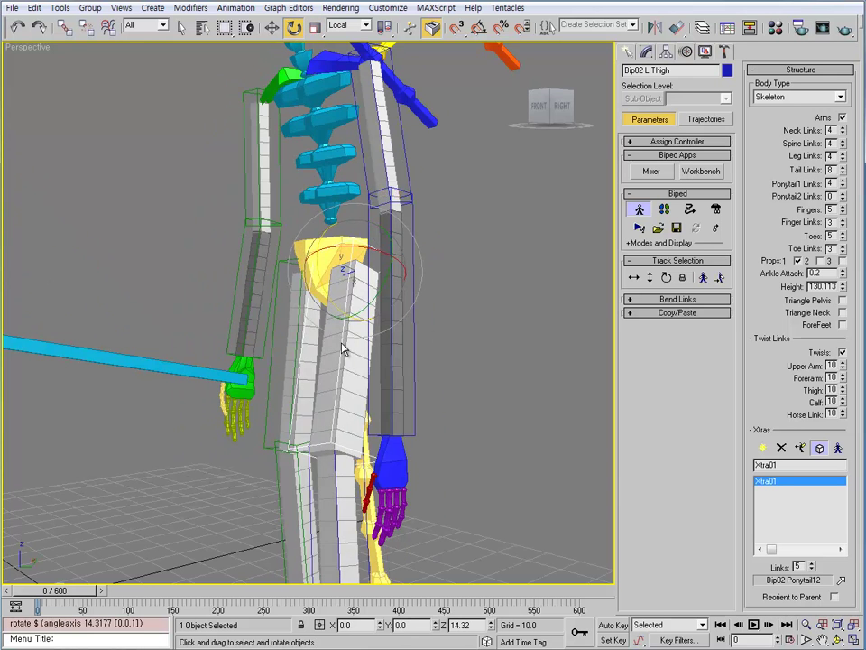
scroll(342, 348, "down", 2)
middle_click_drag(343, 388, 252, 272)
left_click(252, 275)
left_click(362, 258)
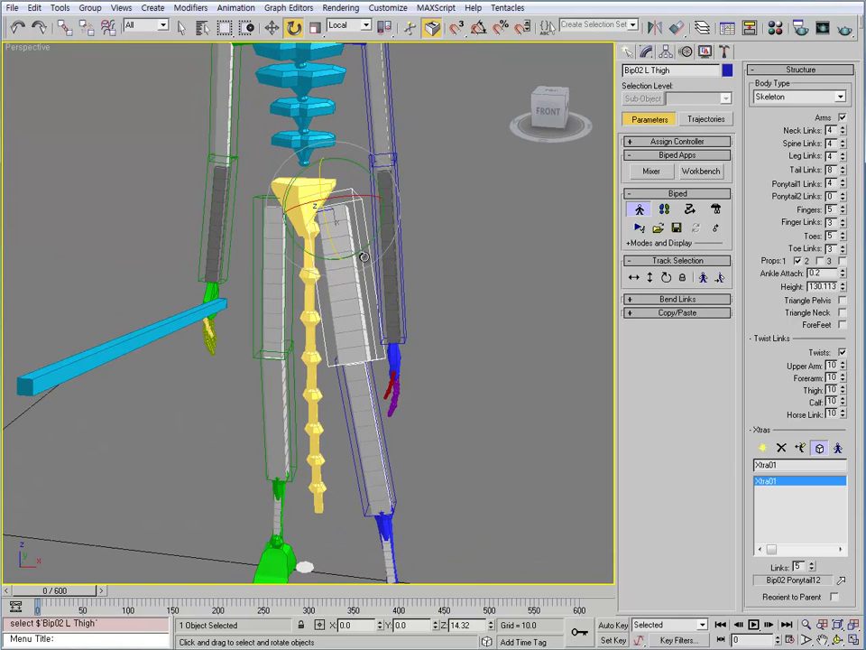
Step: Copy the left leg's posture and paste it onto the opposite leg
left_click(693, 313)
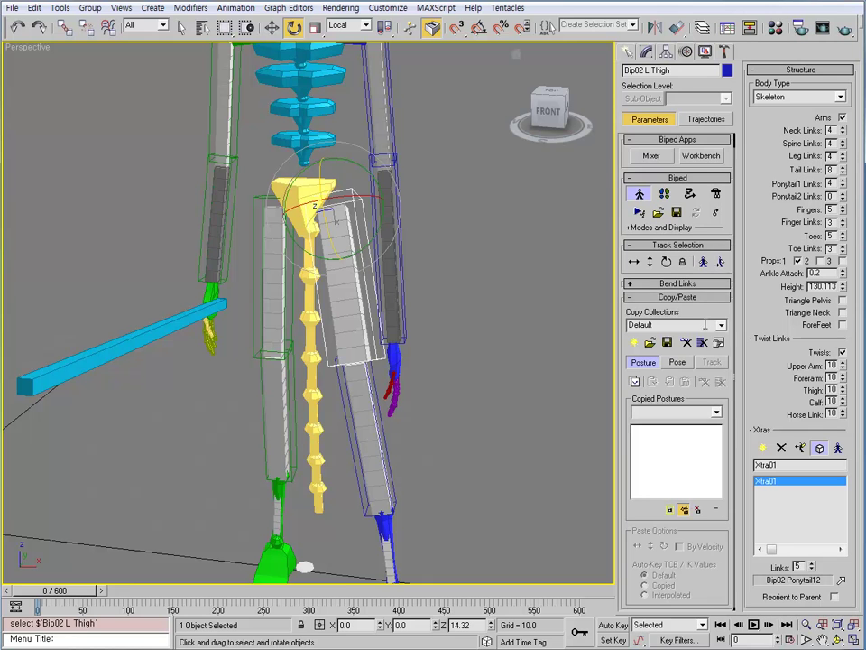
left_click(635, 382)
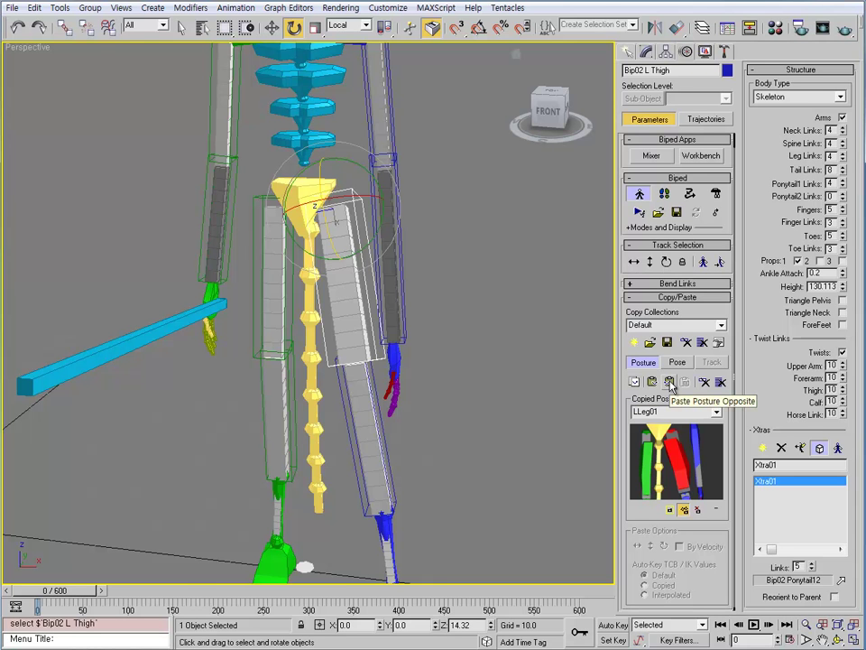
left_click(670, 383)
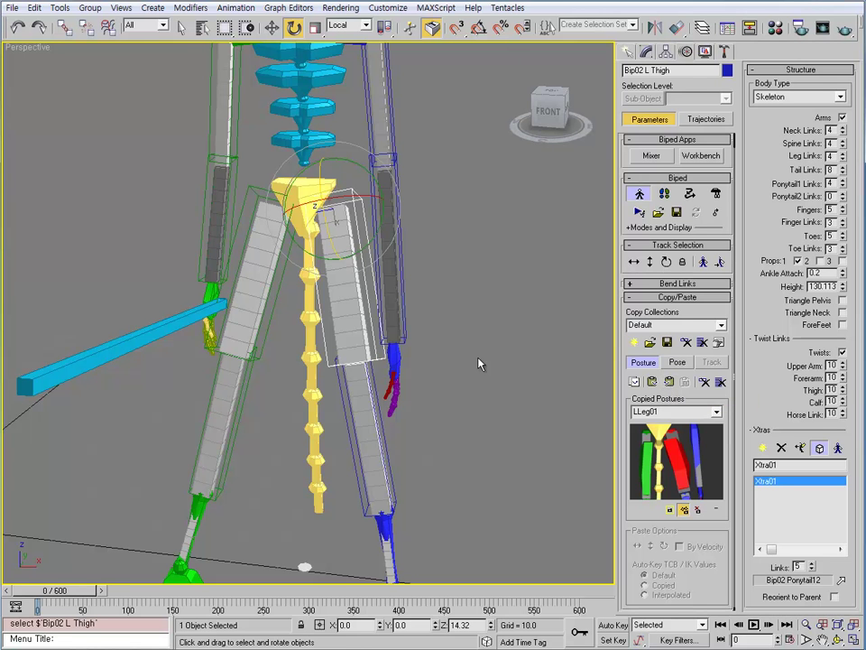
Step: Select the uppermost spine link of the rib cage and scale it wider sideways
middle_click_drag(479, 362, 355, 322, "alt")
scroll(355, 322, "up", 10)
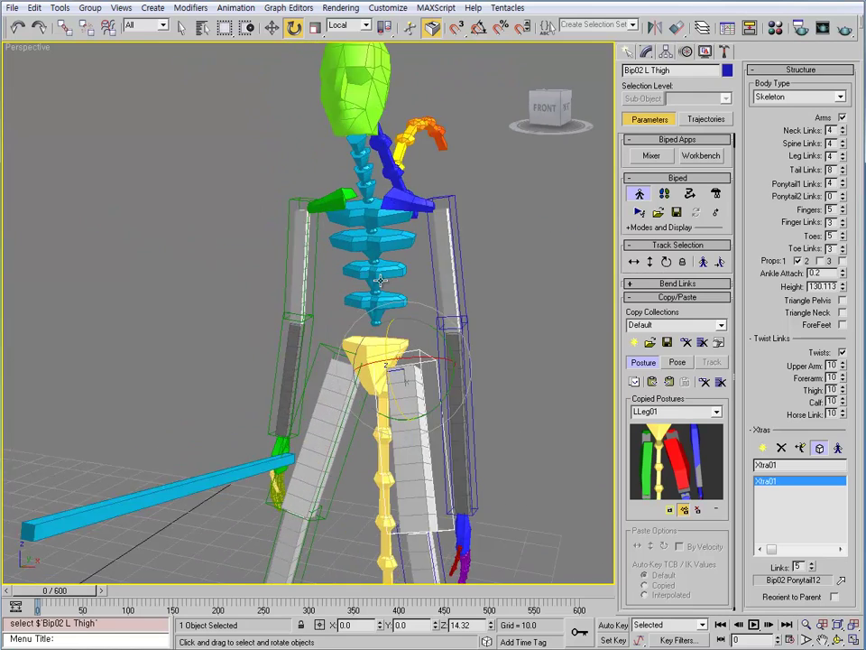
left_click(360, 262)
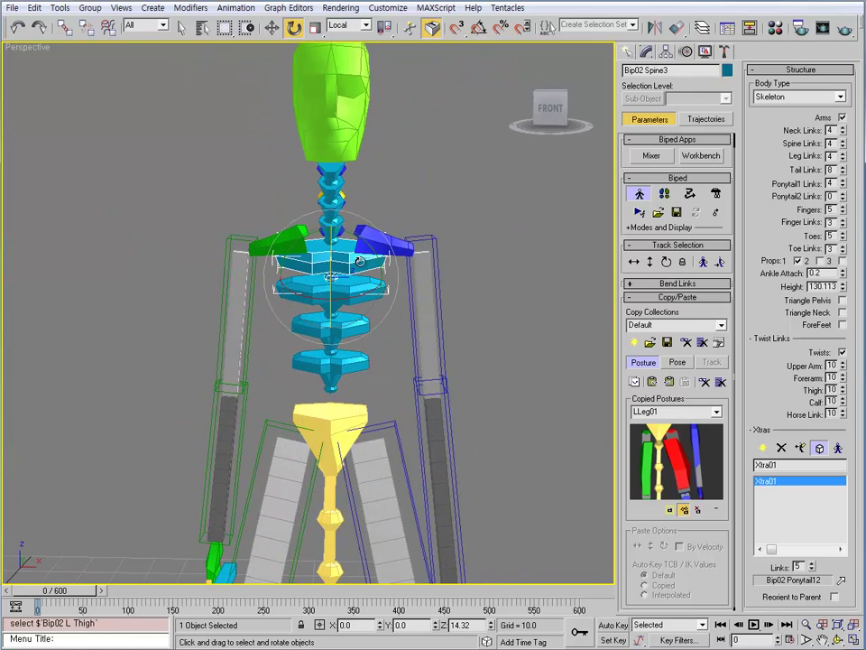
key("r")
left_click_drag(392, 227, 410, 292)
Step: Lengthen the left clavicle, and move it toward the neck by about -2.342 in local X and 0.847 in local Z
left_click(413, 262)
key("r")
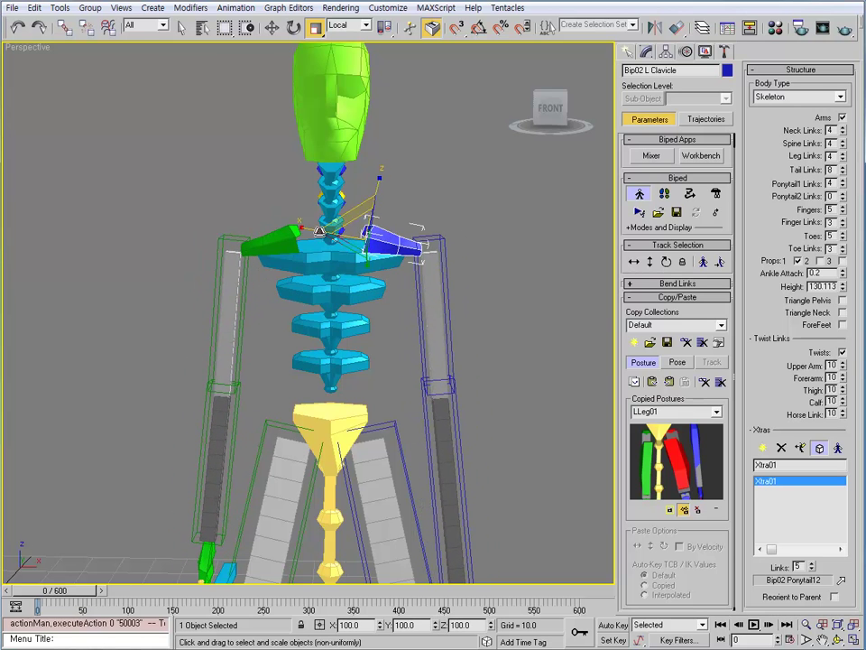
left_click_drag(320, 232, 289, 237)
key("w")
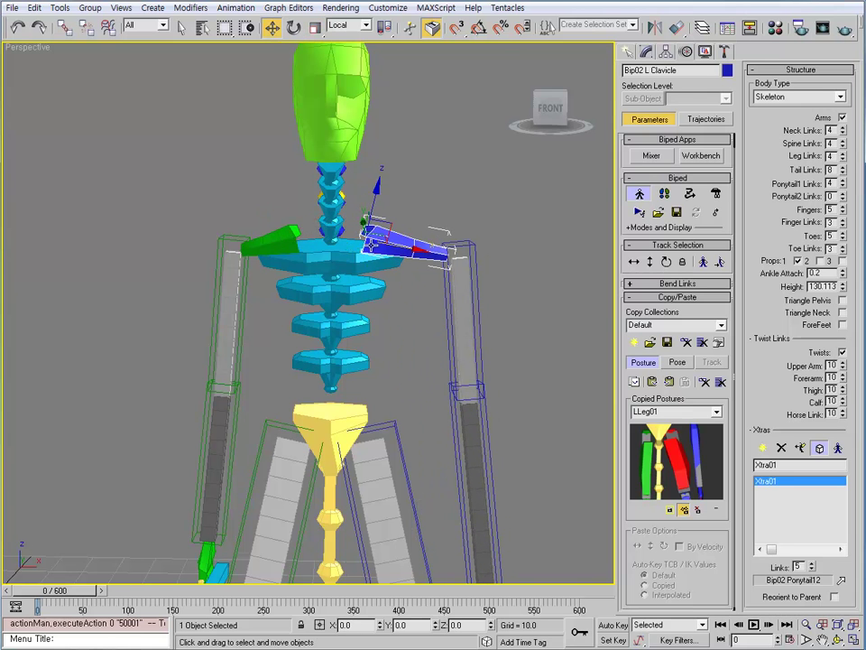
left_click_drag(388, 227, 372, 217)
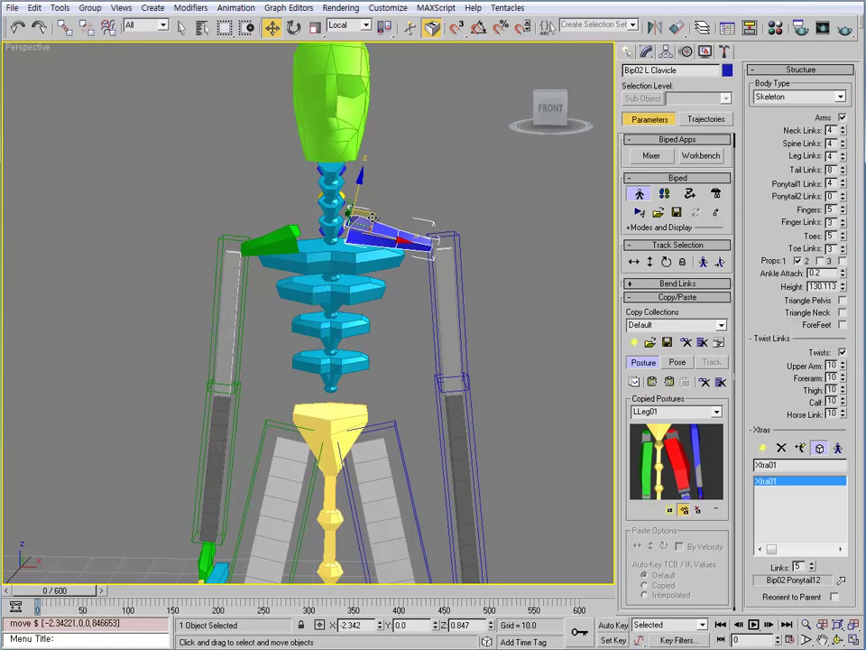
Step: Replace the stored leg posture with a copy of the left clavicle's posture and paste it onto the opposite clavicle
middle_click_drag(381, 276, 374, 297)
scroll(371, 333, "up", 3)
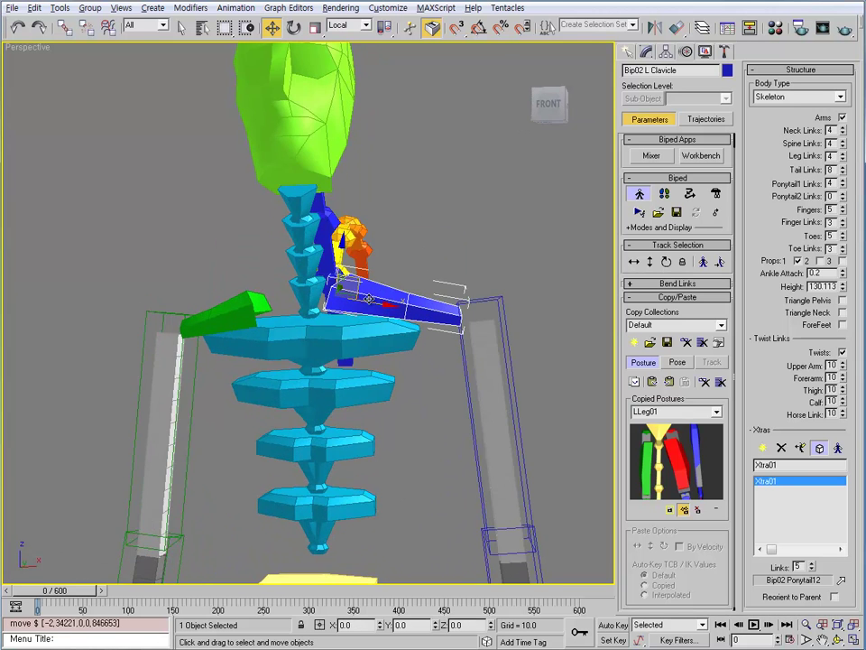
middle_click_drag(381, 352, 379, 285)
left_click(259, 242)
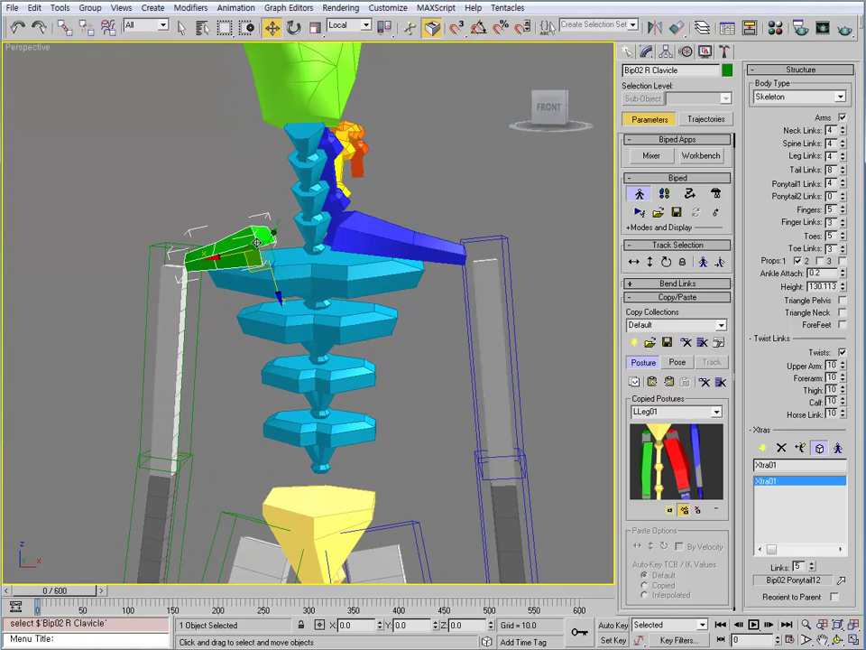
left_click(352, 230)
left_click(245, 229)
left_click(355, 230)
mouse_move(403, 316)
middle_mouse_down()
mouse_move(421, 292)
mouse_move(410, 311)
middle_mouse_up()
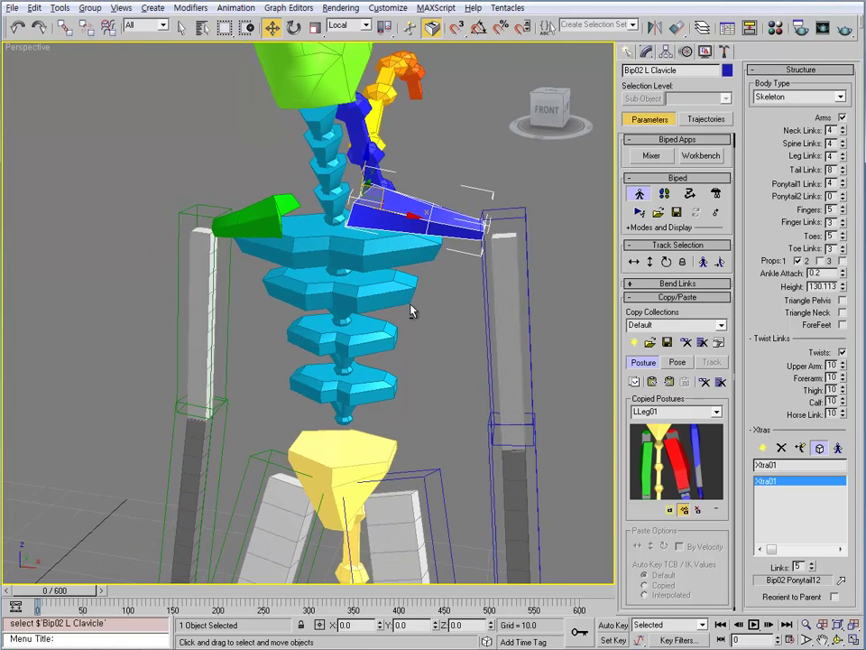
left_click(705, 383)
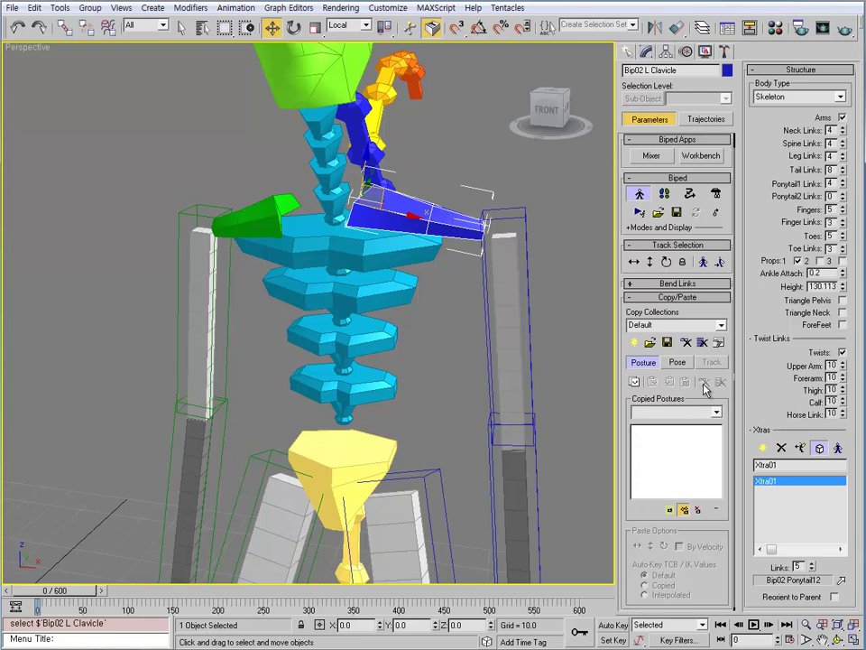
left_click(636, 383)
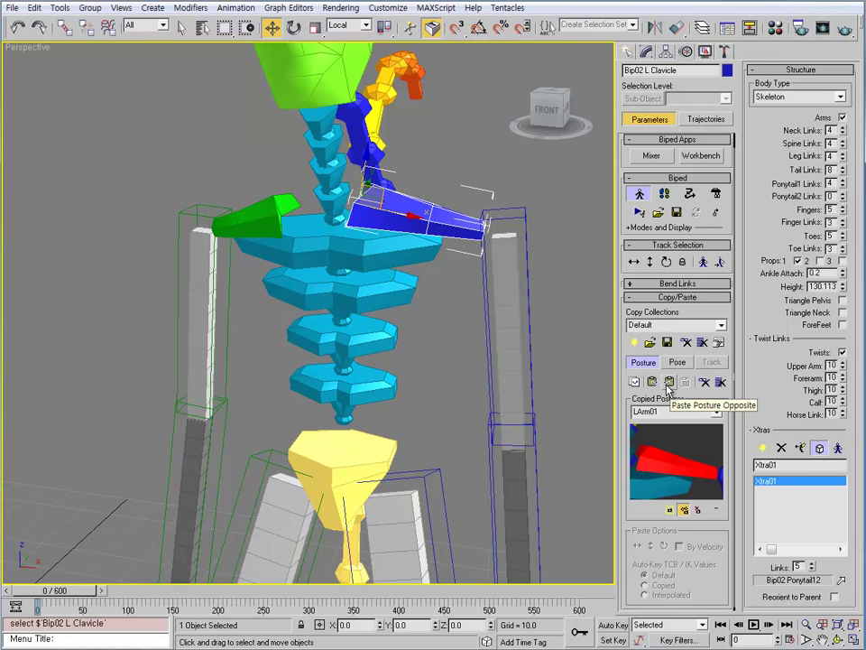
scroll(381, 266, "down", 5)
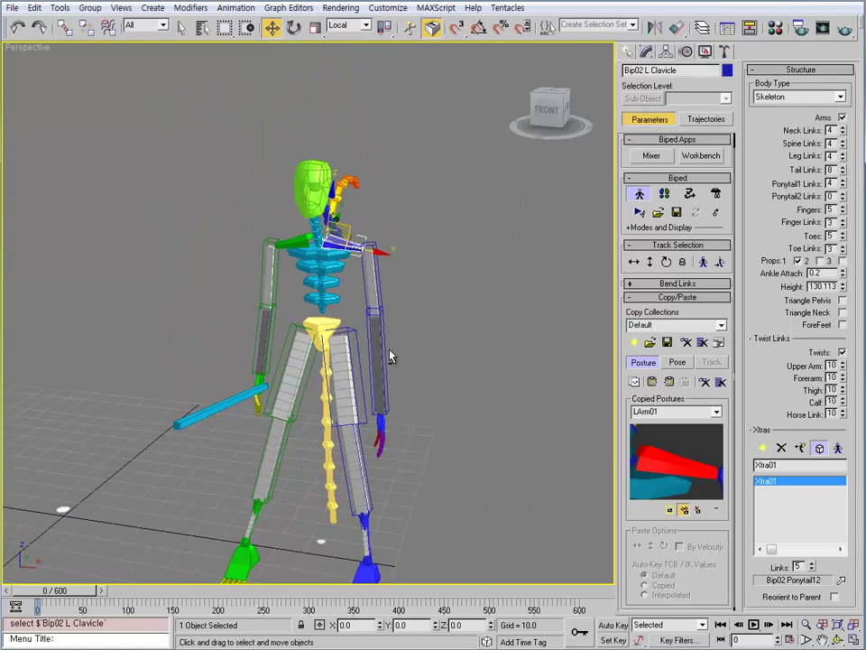
Step: Select a part of the practice biped and delete the whole biped from the scene
middle_click_drag(390, 357, 408, 343, "alt")
middle_click_drag(388, 413, 348, 319, "alt")
left_click(321, 237)
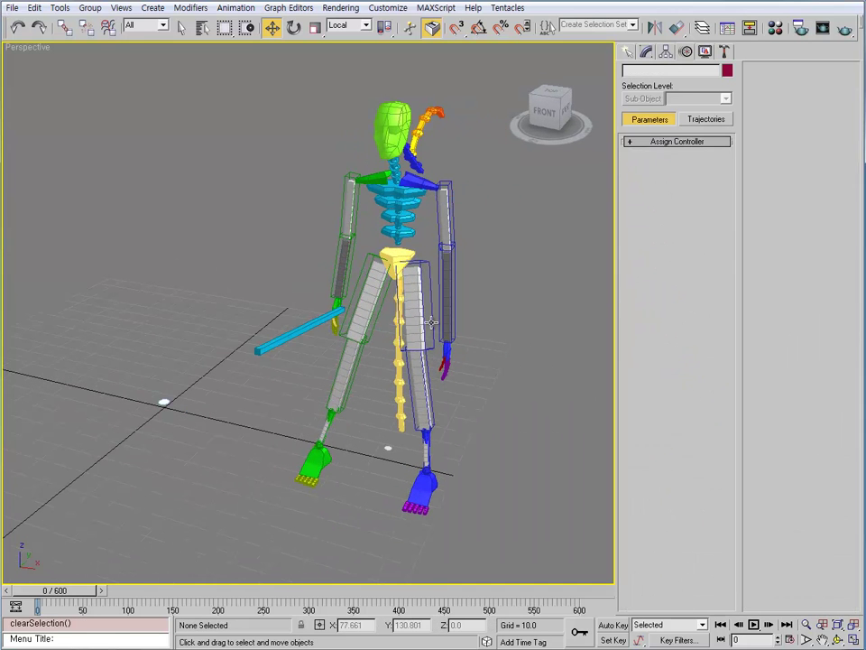
left_click(432, 321)
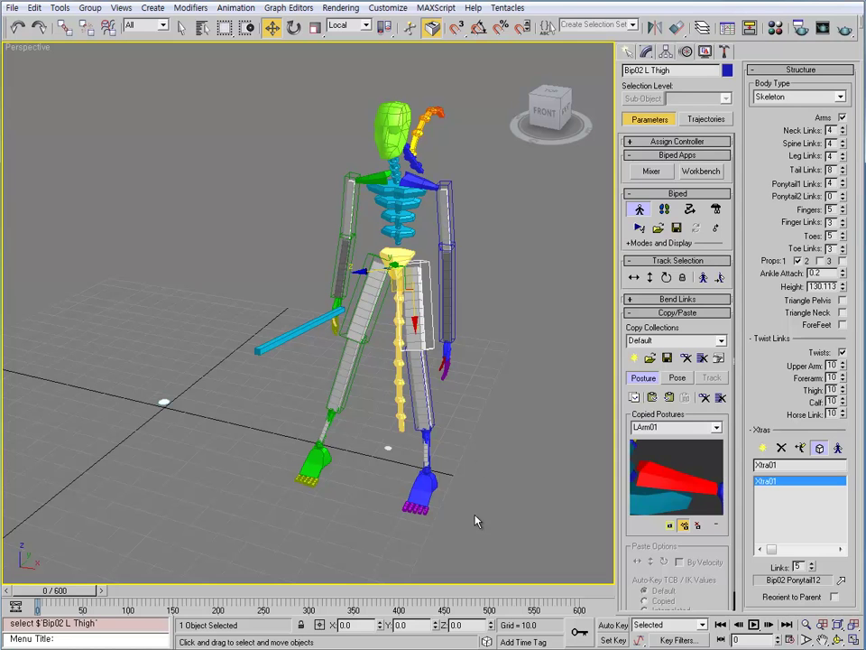
left_click(498, 259)
left_click(405, 202)
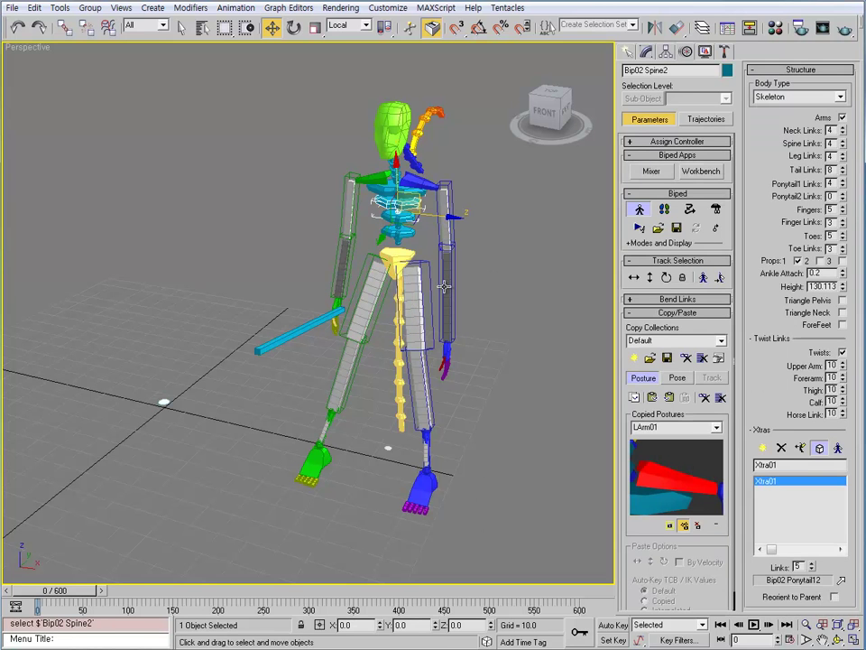
middle_click_drag(433, 290, 388, 327)
key("Delete")
Step: Unhide all objects together with all layers, and hide the Light layer again
key("alt+u")
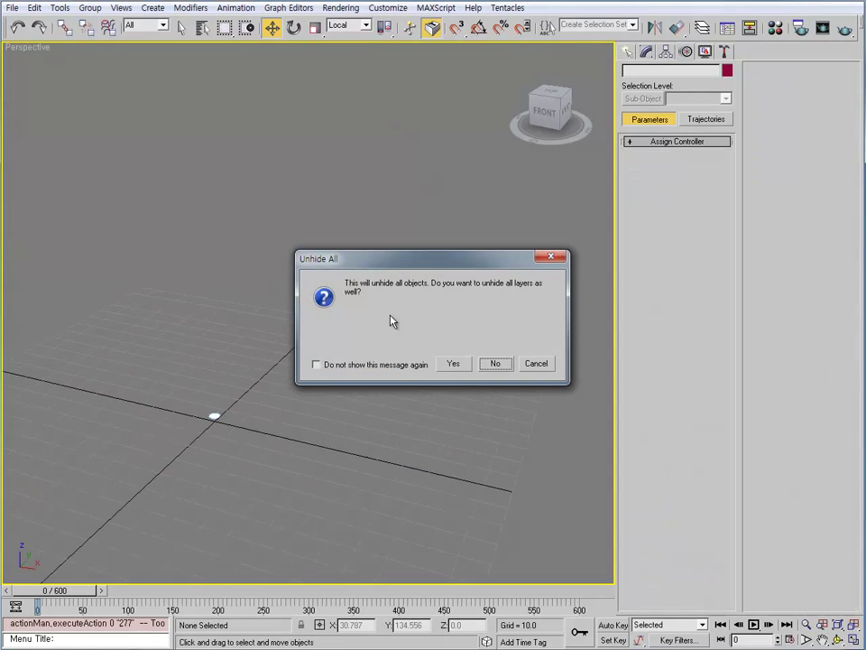
left_click(455, 364)
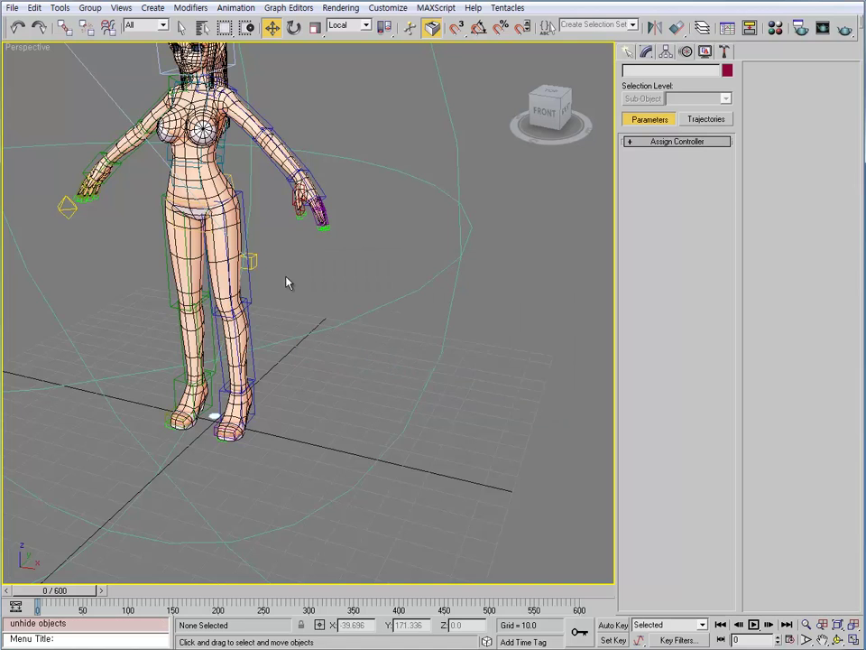
middle_click_drag(286, 284, 362, 340)
key("l")
left_click(614, 238)
key("l")
middle_click_drag(351, 256, 371, 269)
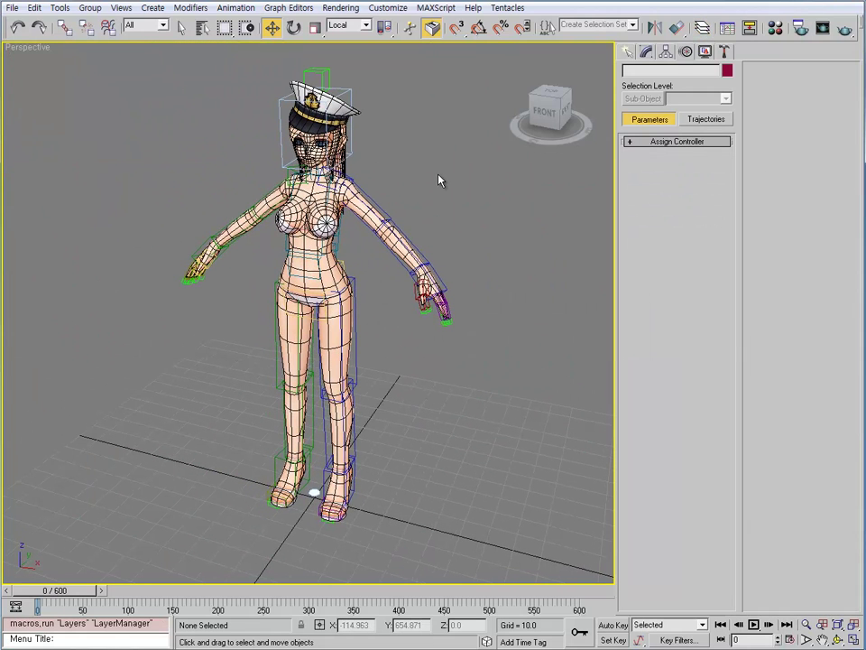
Step: Select the Bip01 bones by finding names that begin with "b" and hide them
type("hb")
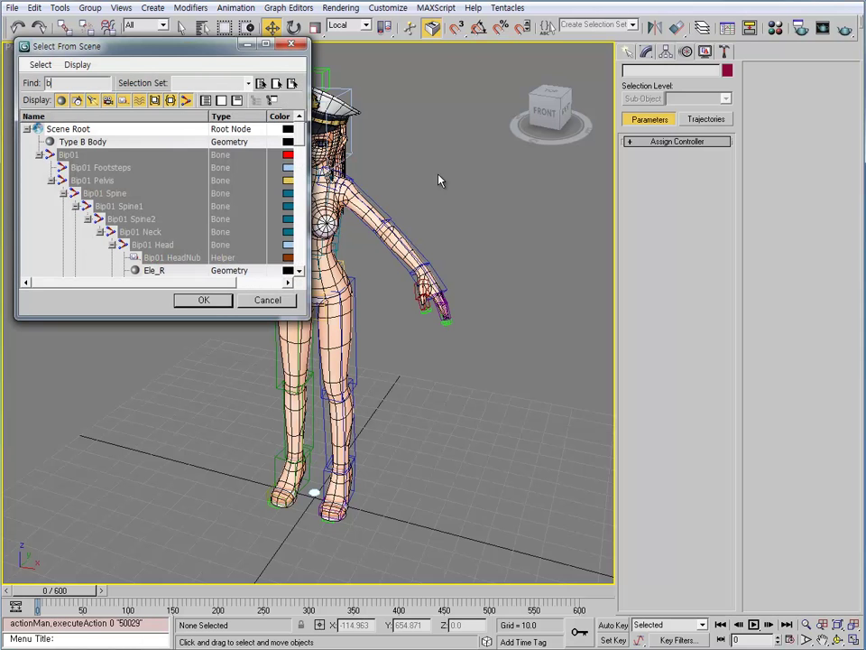
key("Return")
key("alt+h")
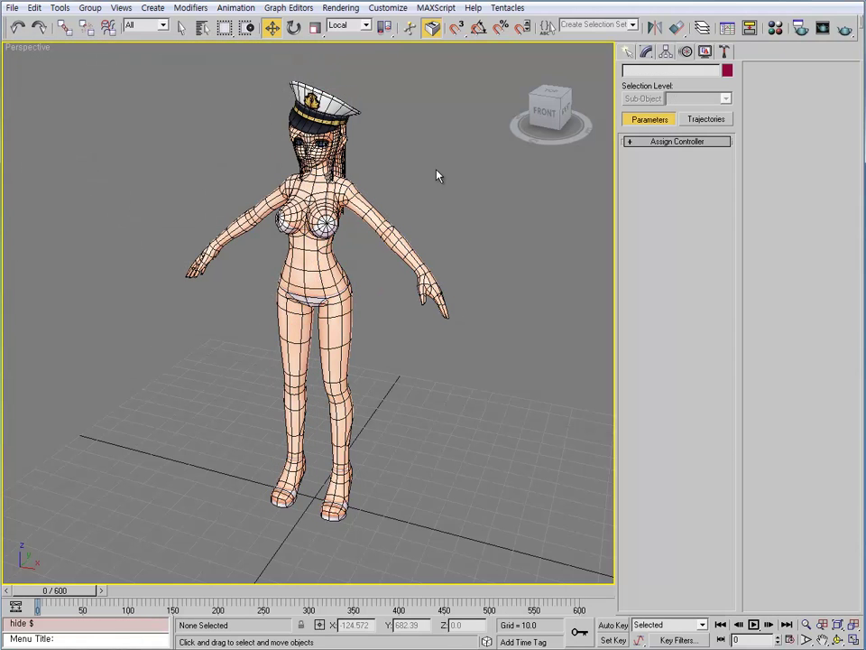
Step: Examine the character model in shaded view with edged faces turned off, and restore the edges
middle_click_drag(367, 320, 340, 309, "alt")
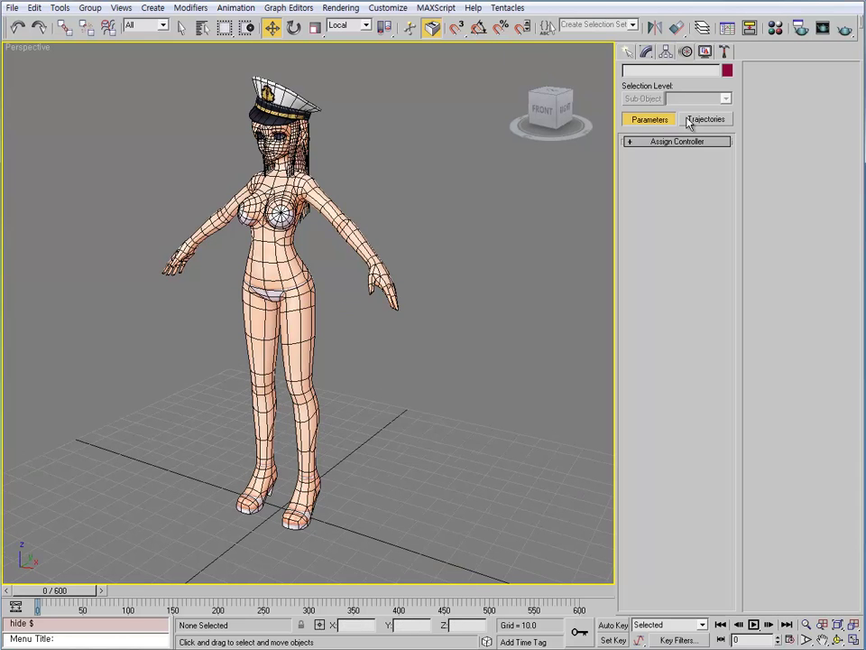
middle_click_drag(347, 222, 346, 224, "alt")
key("F4")
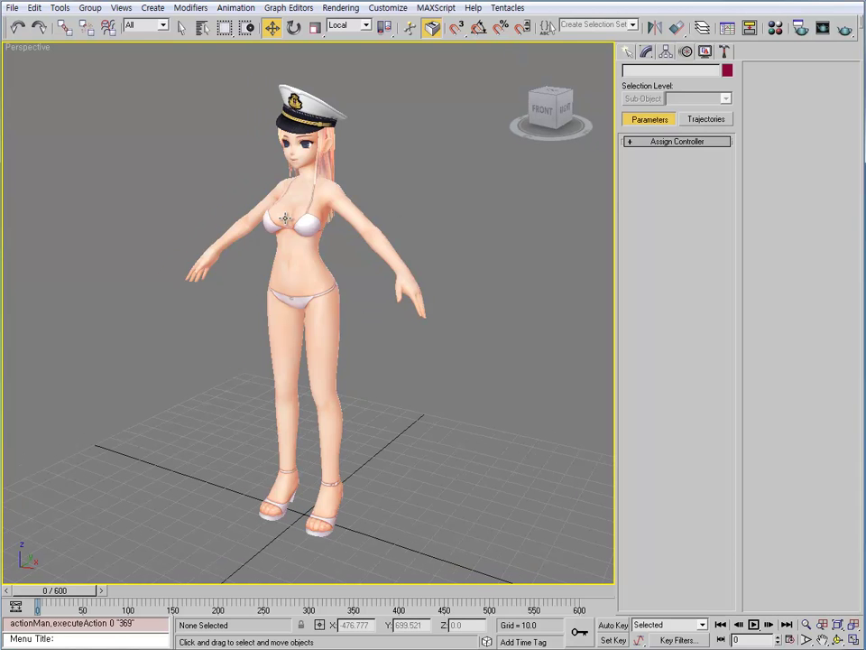
key("F4")
Step: Unhide the character's existing Bip01 rig and delete it, leaving only the character mesh
left_click(631, 52)
left_click(688, 53)
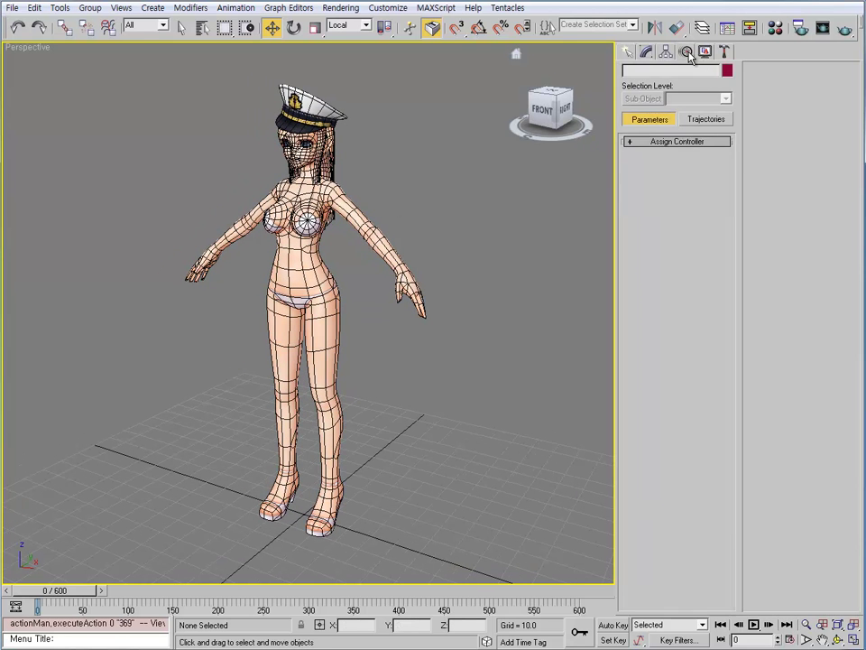
left_click(631, 52)
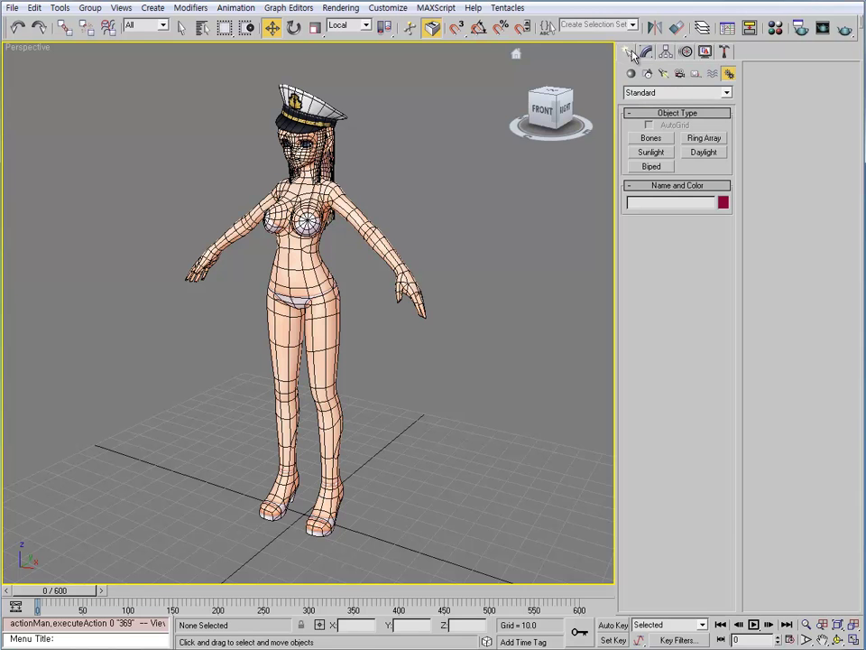
middle_click_drag(336, 245, 358, 252)
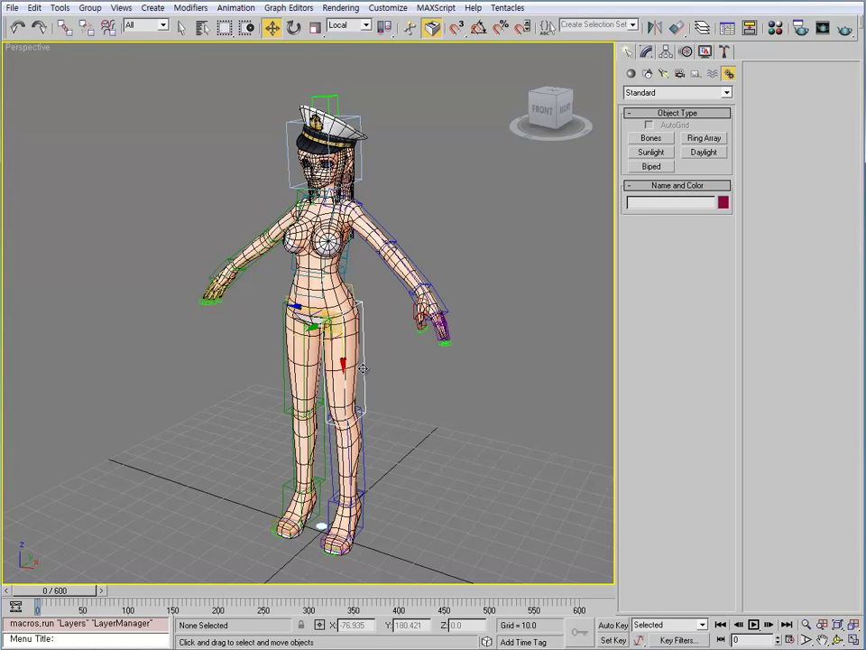
left_click(343, 361)
key("Delete")
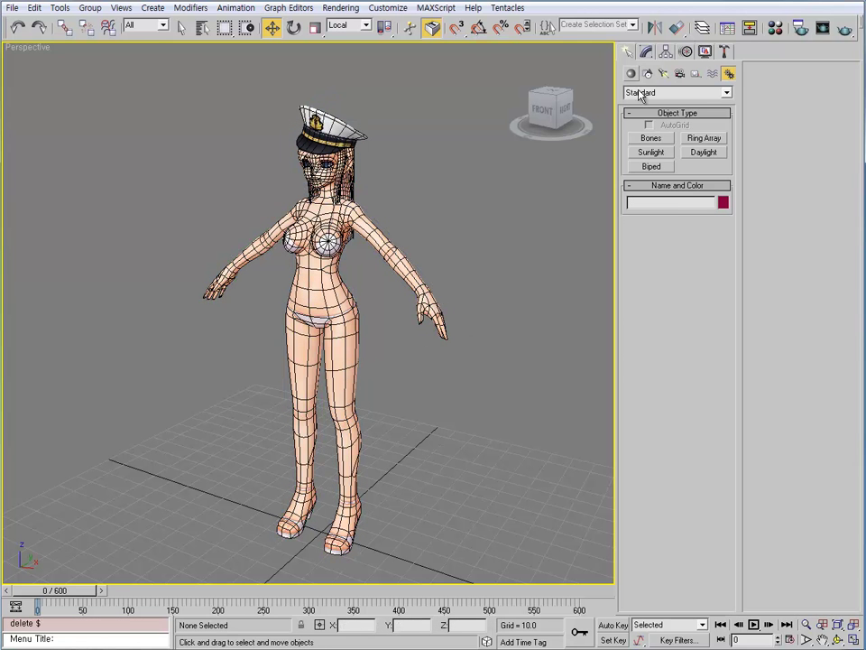
Step: Create a new biped from between the character's feet, with a height of about 166.919
left_click(650, 166)
middle_click_drag(515, 374, 430, 374, "alt")
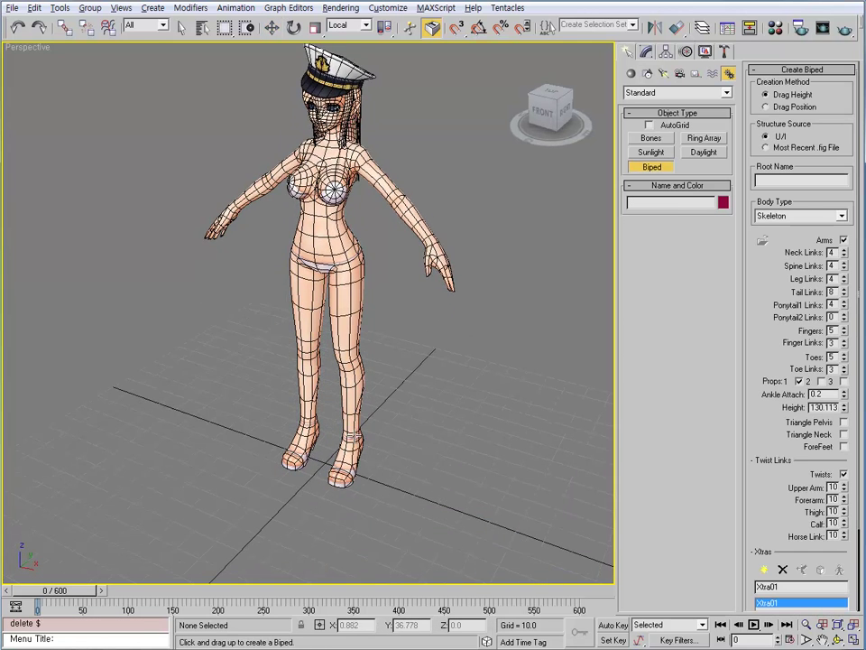
left_click_drag(327, 464, 359, 59)
middle_click_drag(348, 250, 338, 272)
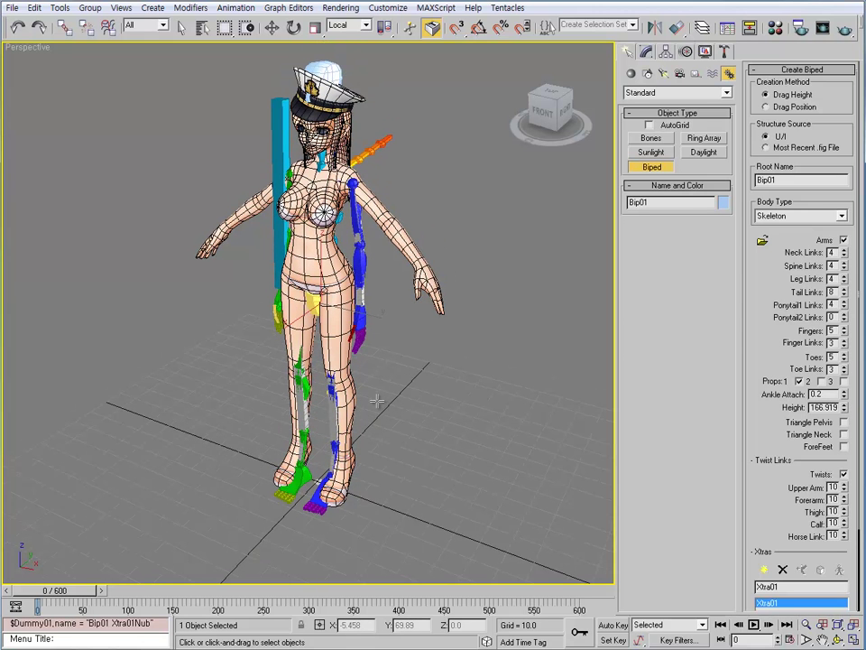
Step: Activate the Move tool and open the layer manager
key("w")
key("l")
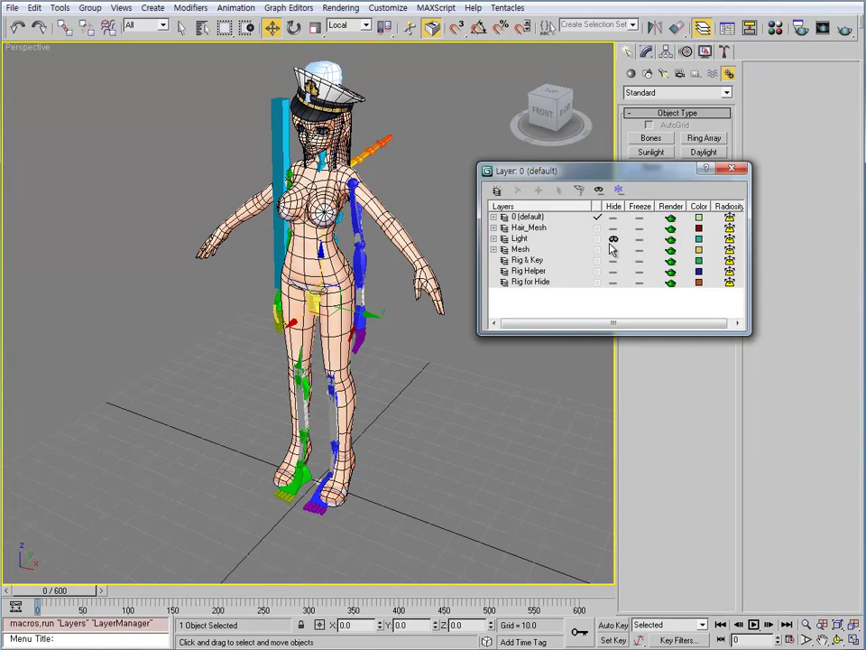
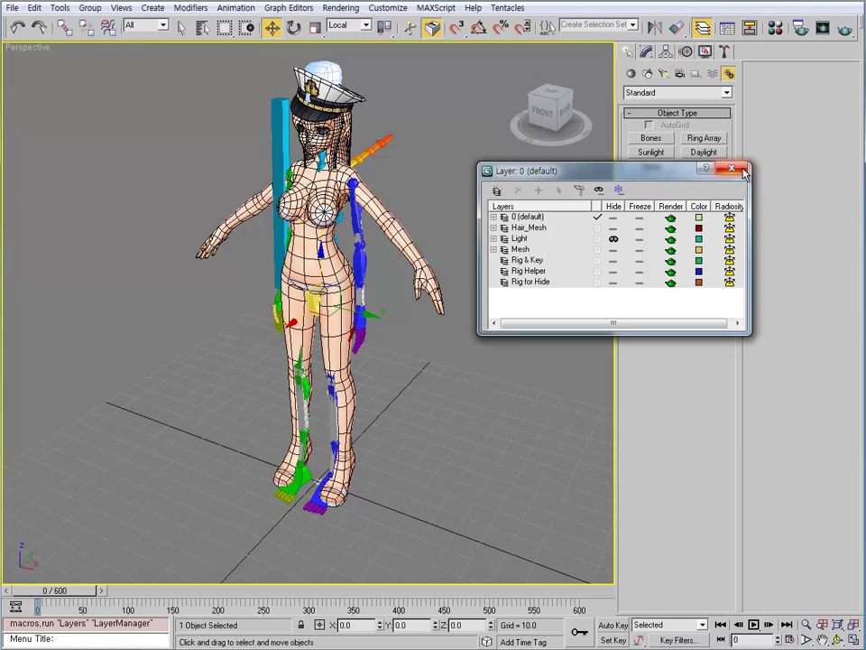
Step: Hide the Mesh and Hair_Mesh layers so only the biped is left in view, and close the layer manager
left_click(614, 249)
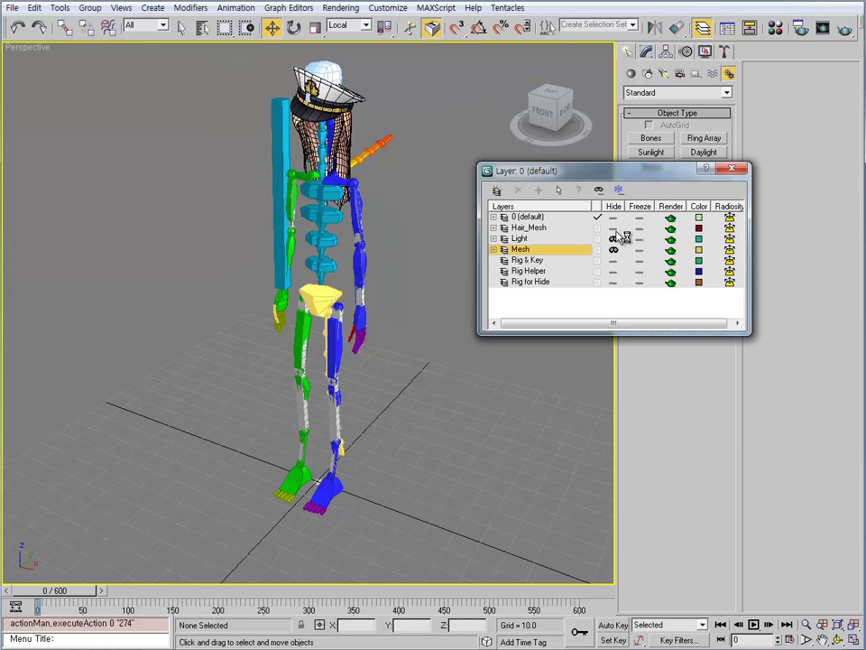
left_click(615, 229)
left_click(739, 169)
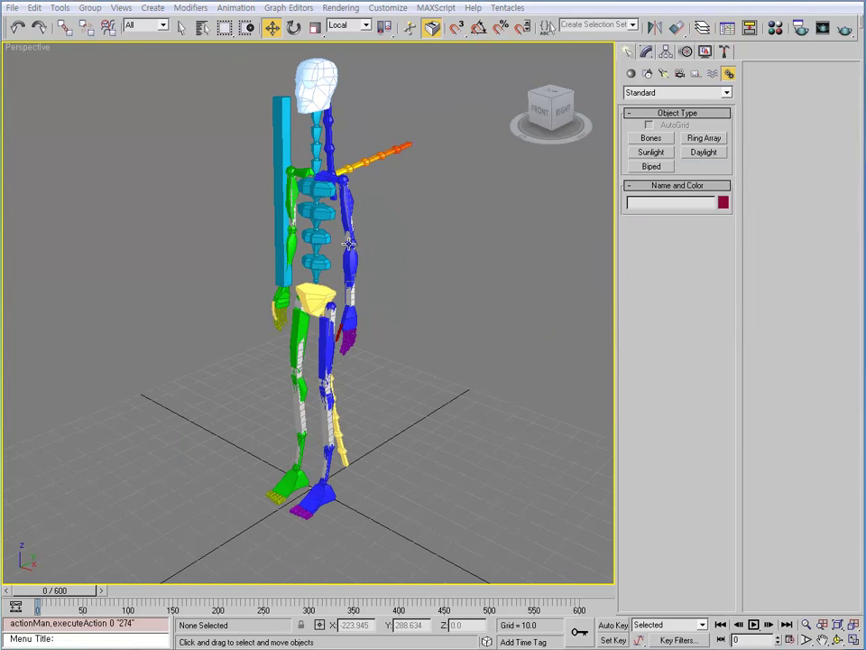
Step: Put the new biped in Figure Mode and delete its Xtra01 extra chain
left_click(348, 245)
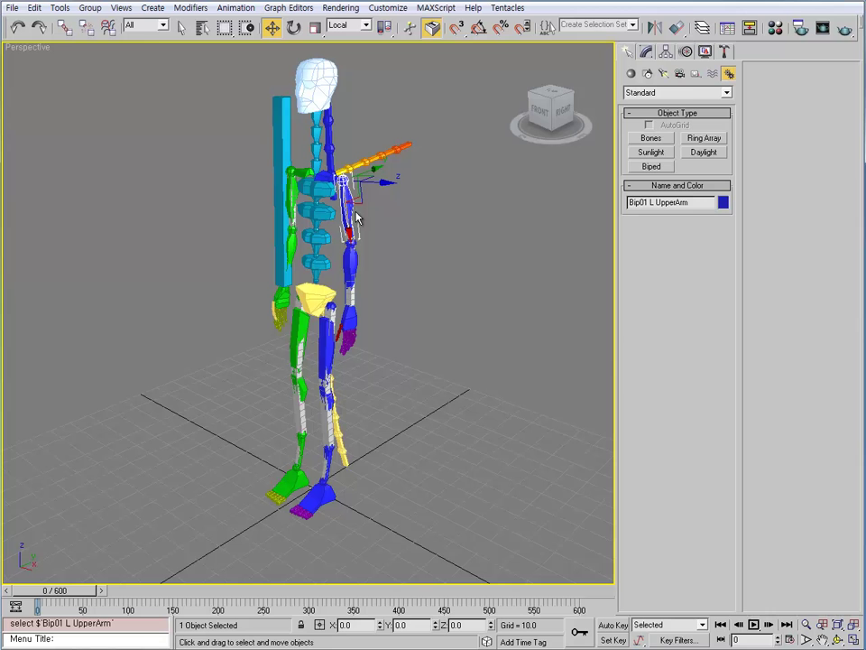
left_click(688, 52)
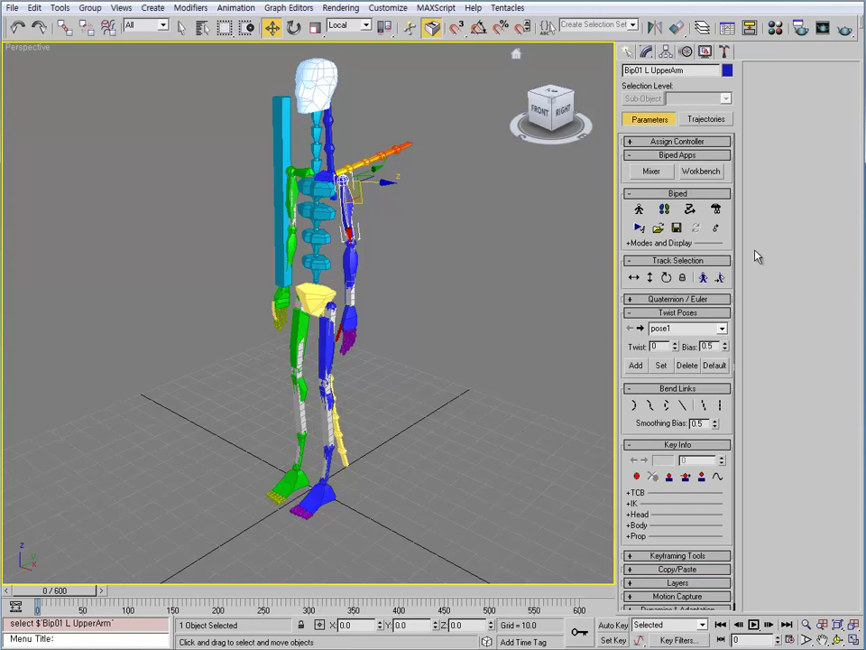
left_click(639, 209)
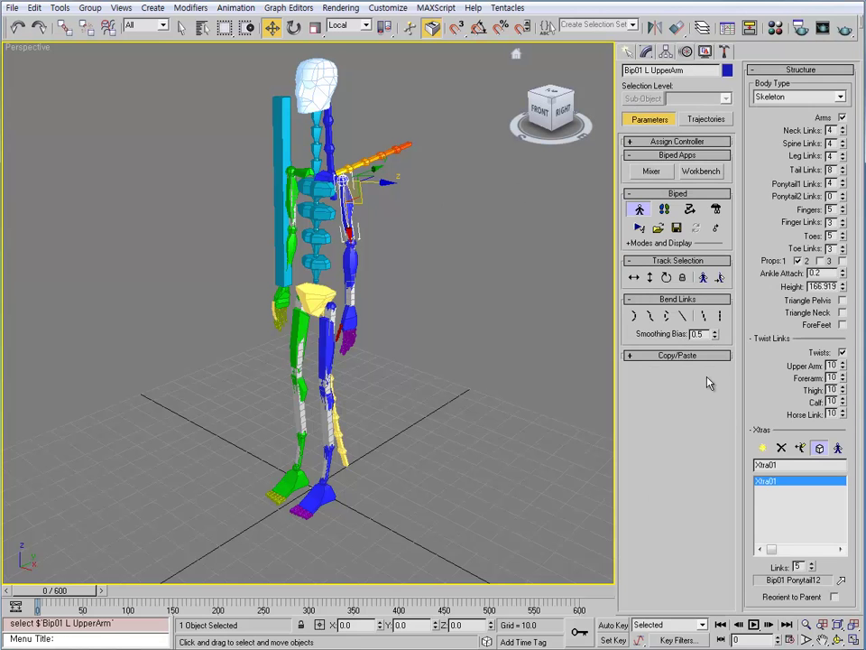
left_click(817, 447)
left_click(776, 484)
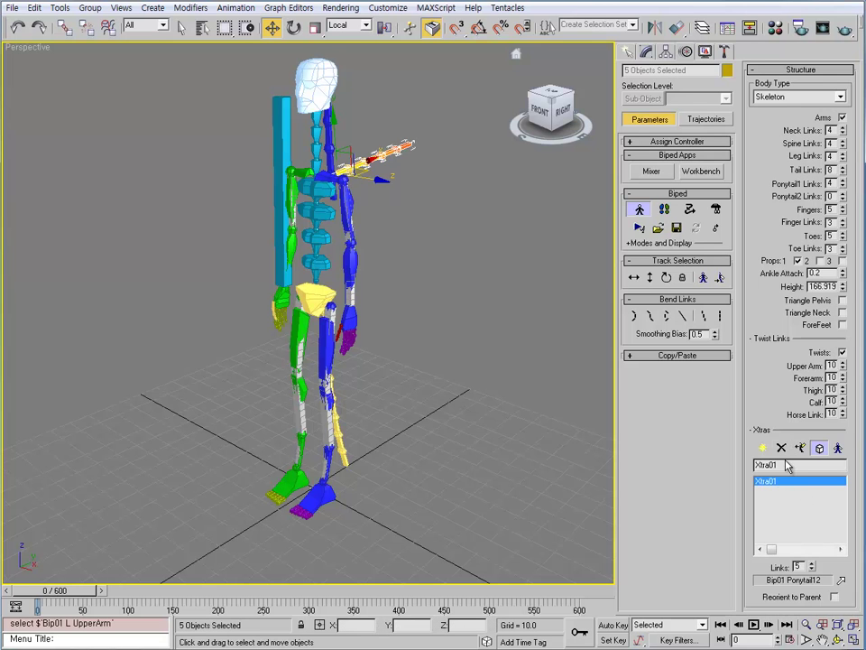
left_click(782, 448)
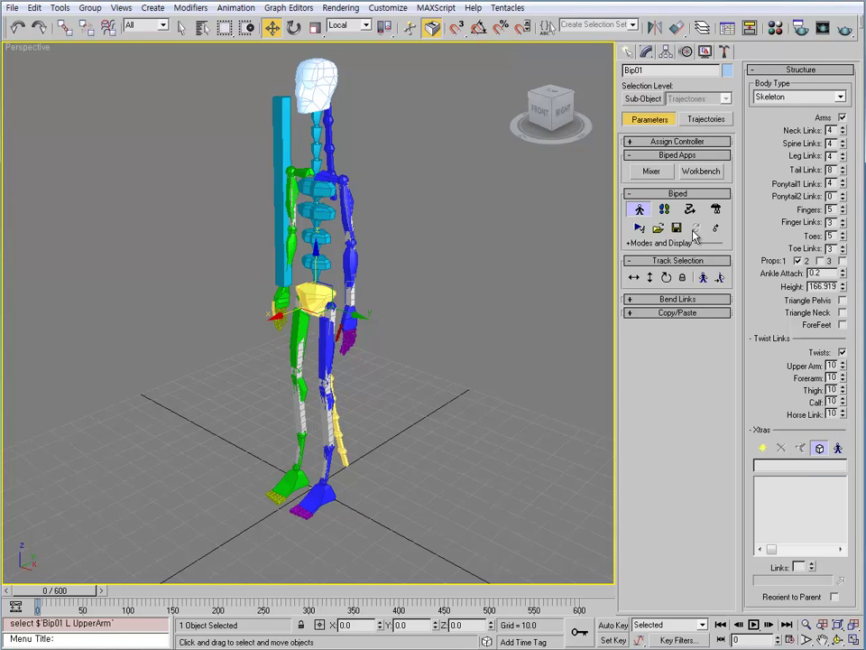
Step: Set the biped's neck links to 1 and its spine links to 3
right_click(843, 133)
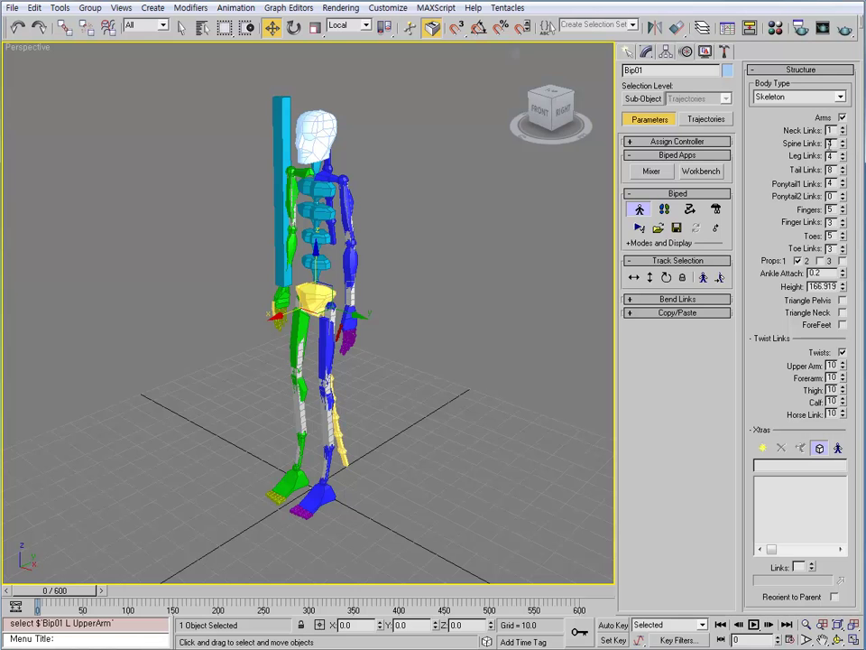
middle_click_drag(390, 188, 456, 234)
scroll(436, 181, "up", 3)
left_click(376, 175)
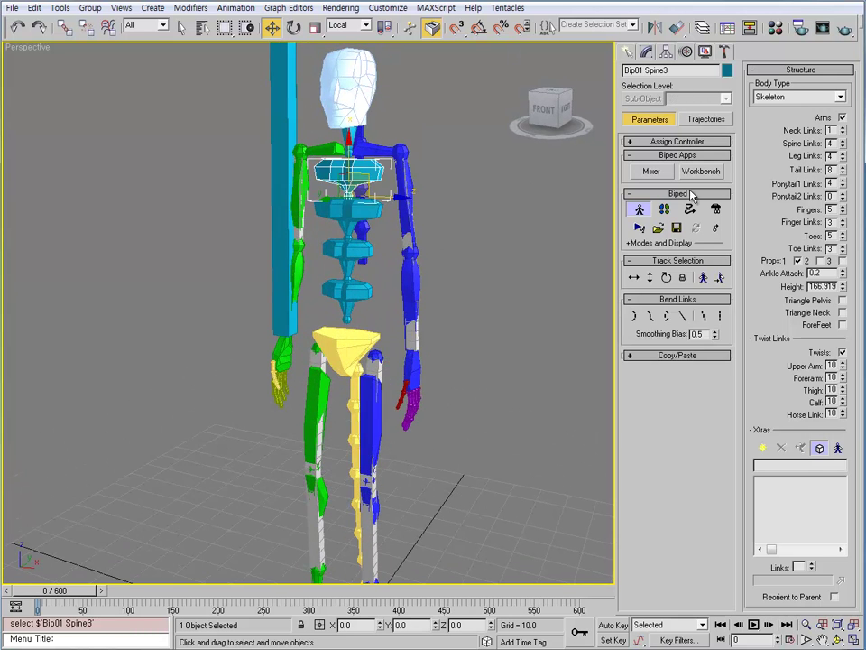
left_click(843, 146)
scroll(417, 322, "up", 2)
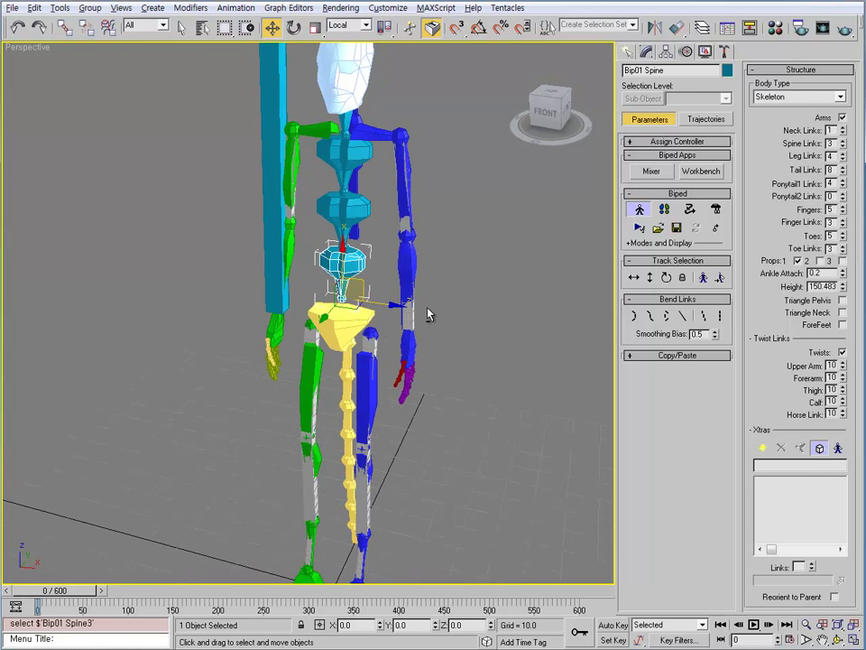
Step: Remove Prop 1, the long box beside the biped's right arm, from the biped's structure
scroll(317, 204, "down", 2)
left_click(307, 158)
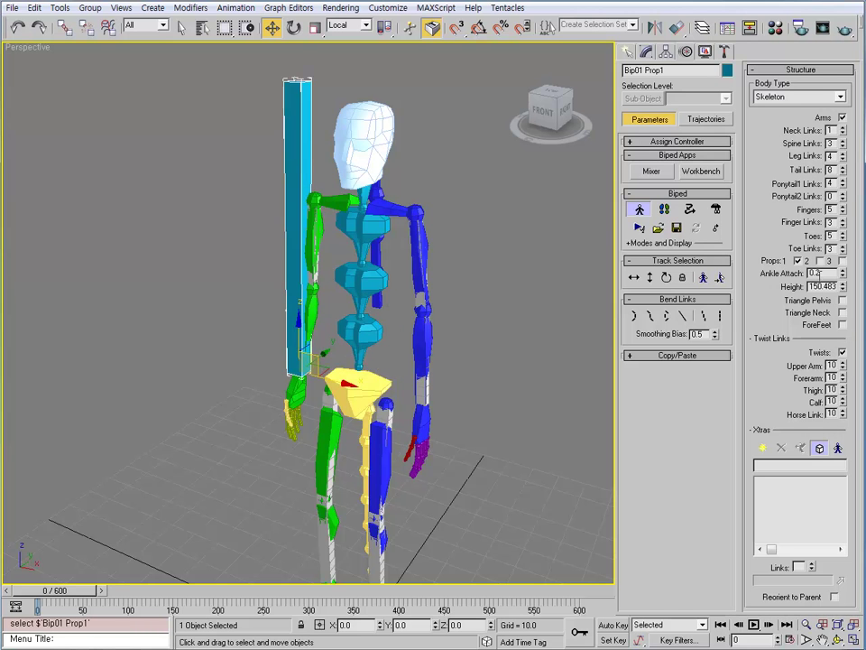
left_click(797, 261)
middle_click_drag(577, 437, 575, 373)
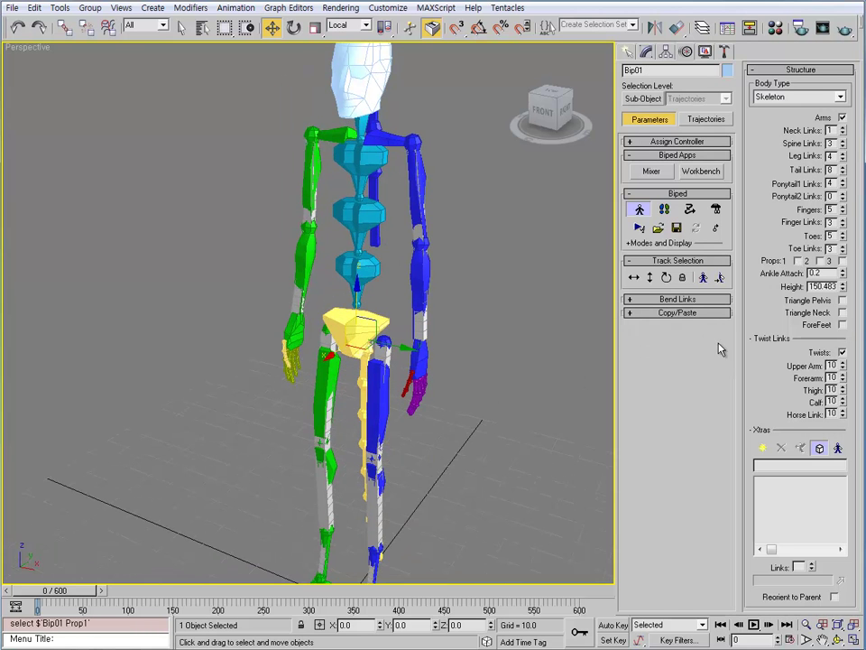
Step: Set the twist links to 0 for the upper arm, 1 for the forearm, 1 for the thigh, 0 for the calf and 0 for the horse link
right_click(843, 367)
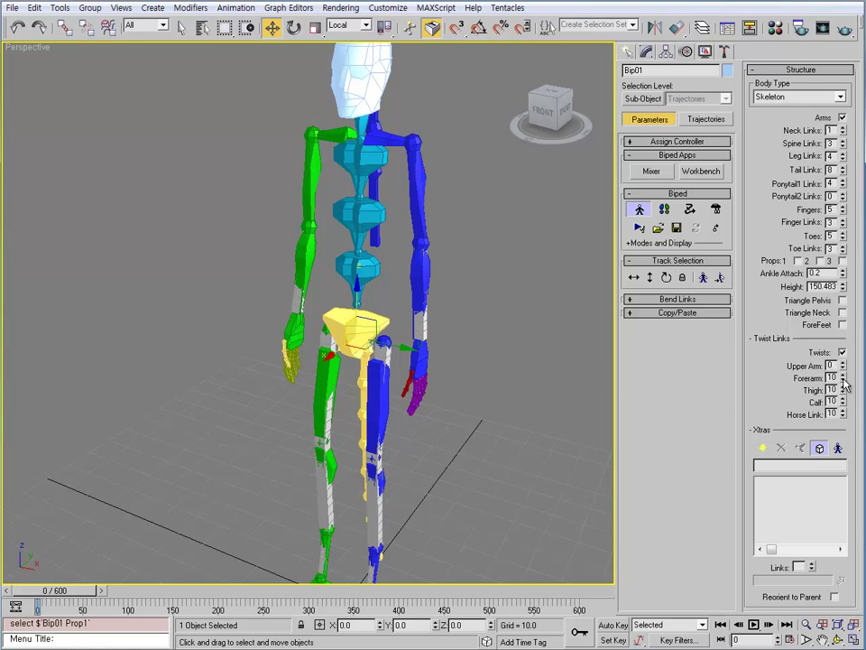
right_click(844, 379)
left_click(844, 377)
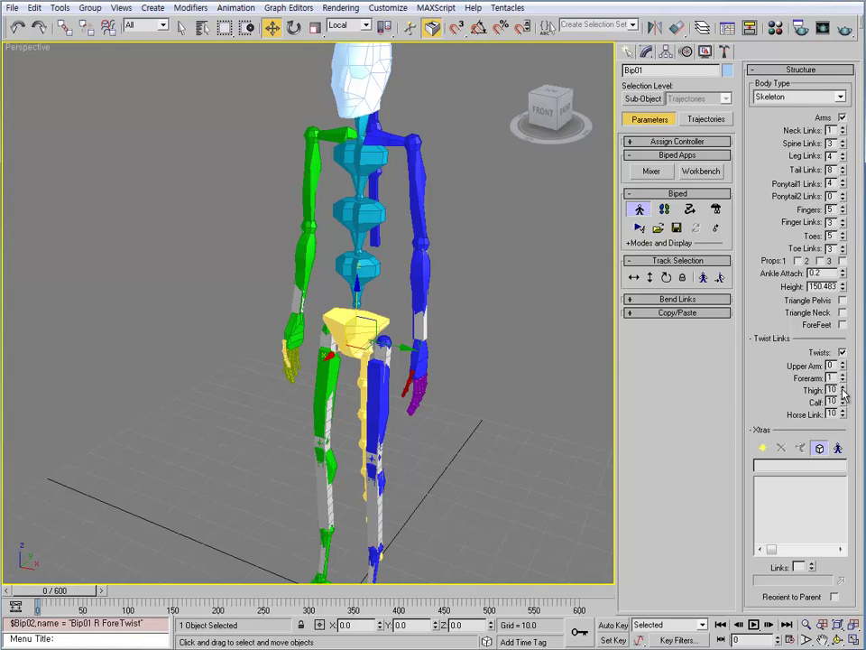
right_click(844, 391)
left_click(844, 387)
middle_click_drag(428, 416, 453, 328)
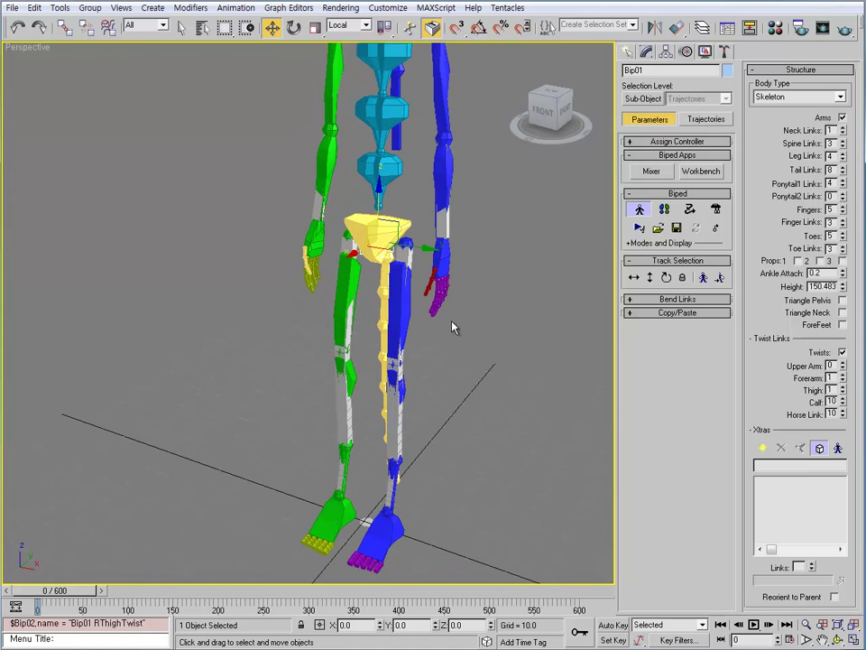
left_click(844, 405)
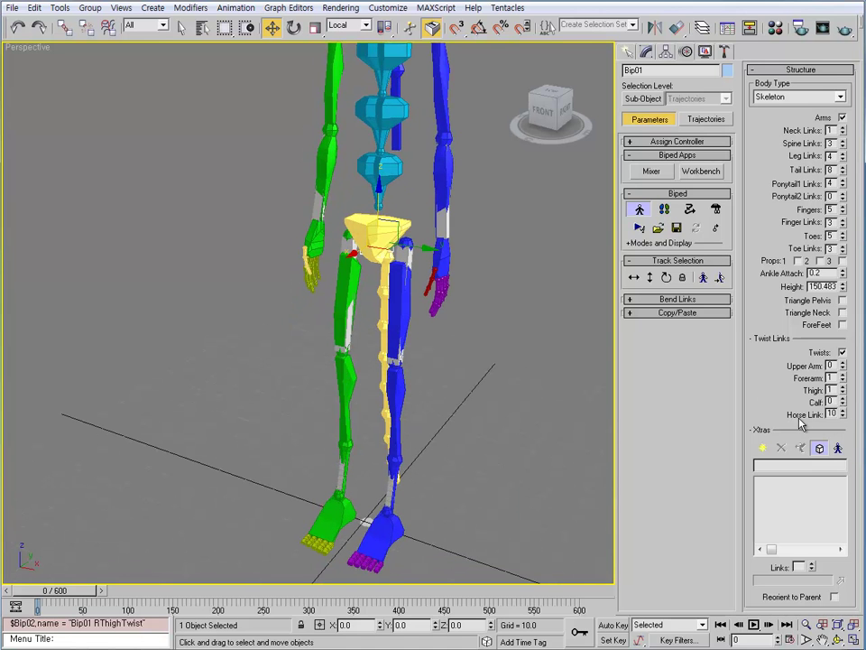
left_click(844, 417)
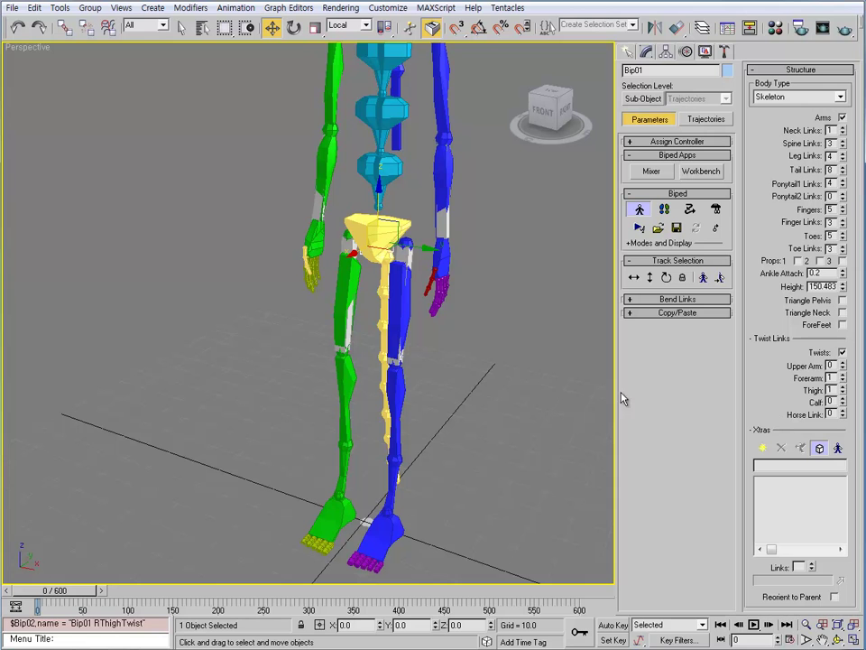
Step: Compare the legs with 3 and 4 leg links, and select the right leg's horse link
left_click(844, 159)
middle_click_drag(394, 383, 430, 370, "alt")
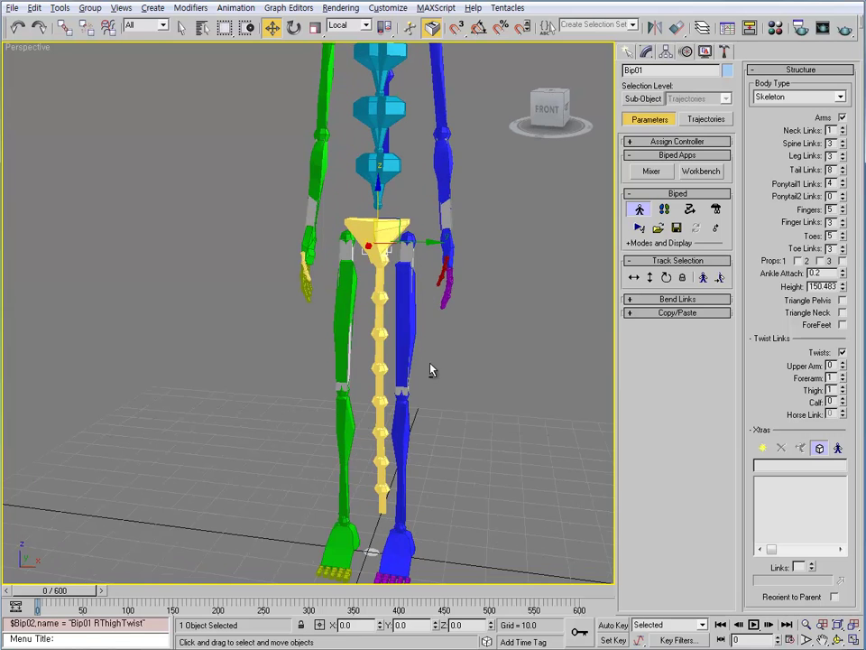
left_click(843, 153)
middle_click_drag(398, 406, 394, 443, "alt")
left_click(381, 401)
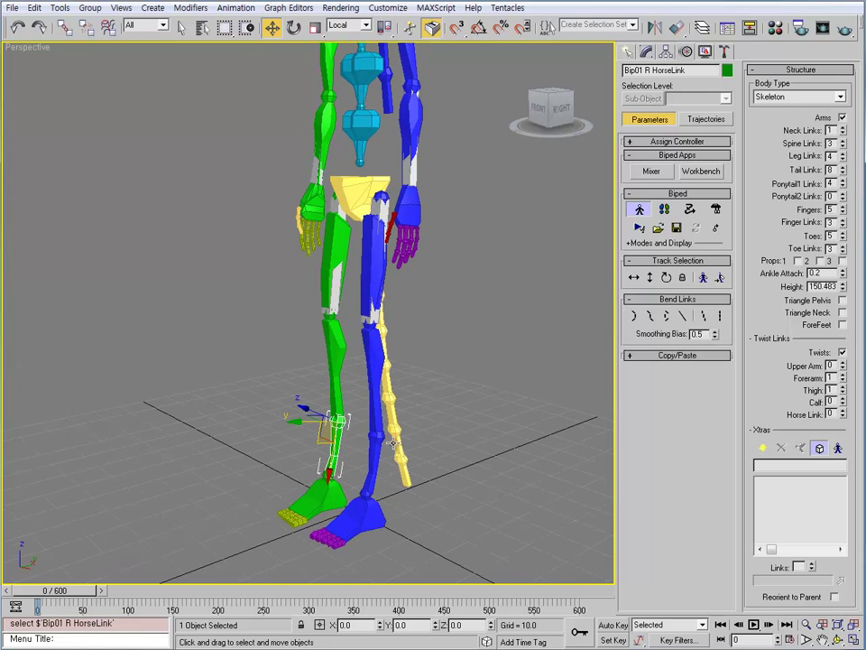
Step: Set the leg links to 3, and remove the tail and the first ponytail by setting their links to 0
left_click(844, 159)
middle_click_drag(469, 287, 416, 287, "alt")
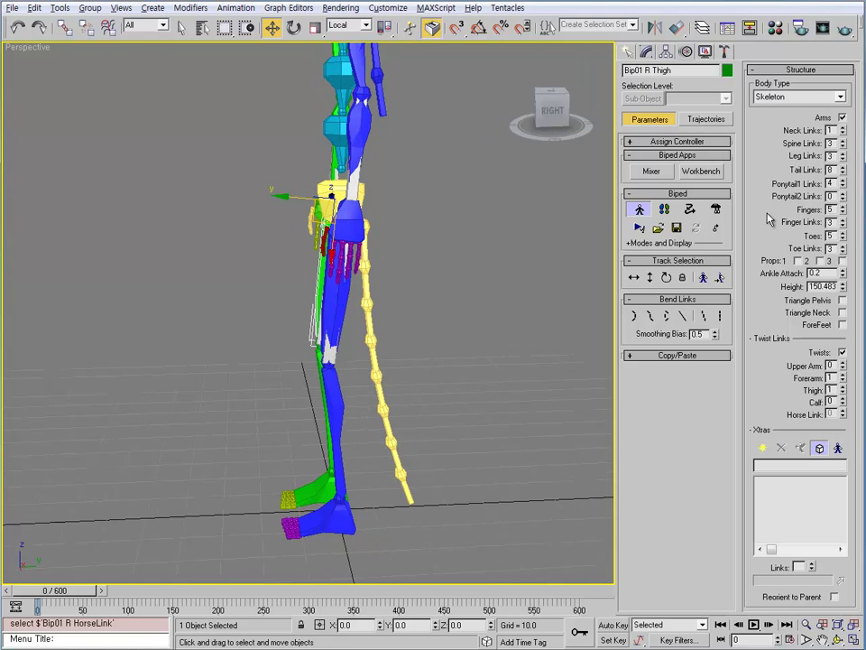
right_click(844, 171)
middle_click_drag(479, 232, 406, 336, "alt")
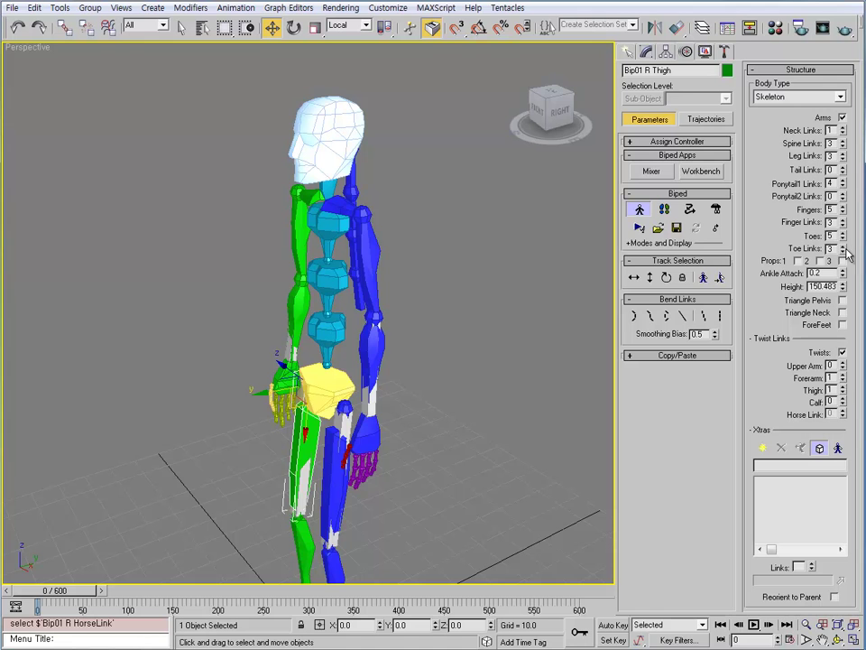
right_click(843, 185)
middle_click_drag(422, 407, 507, 423, "alt")
Step: Examine the left index finger's middle and end bones to judge how many finger links are needed
scroll(392, 406, "up", 5)
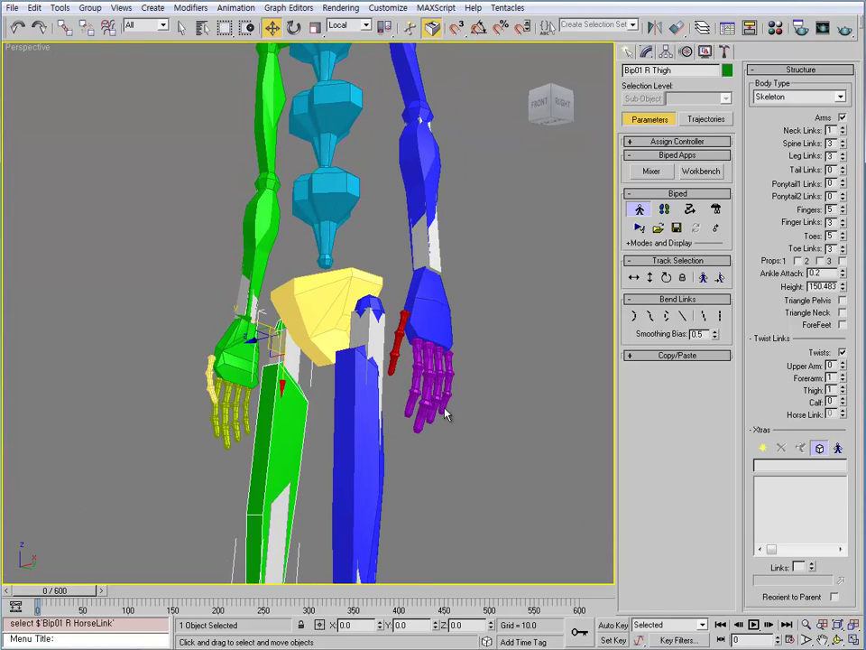
left_click(415, 399)
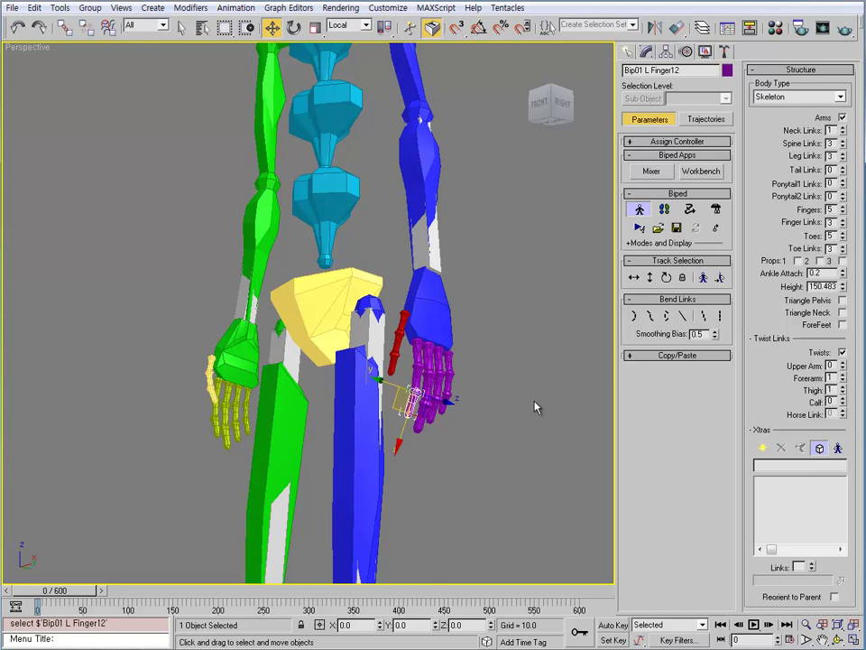
mouse_move(464, 396)
middle_mouse_down("alt")
mouse_move(429, 415)
mouse_move(460, 409)
middle_mouse_up("alt")
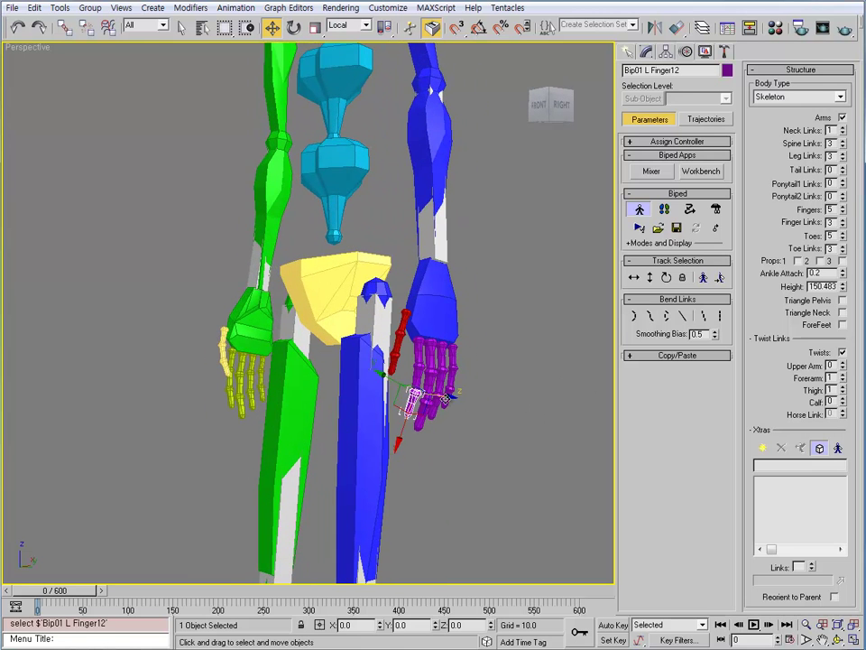
left_click(459, 409)
left_click(435, 400)
left_click(420, 379)
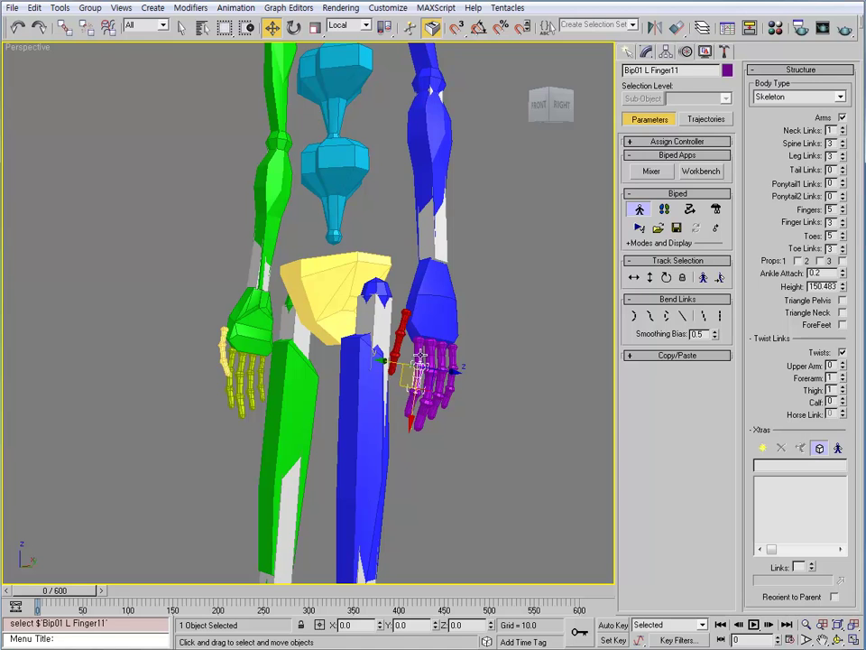
left_click(419, 381)
left_click(412, 400)
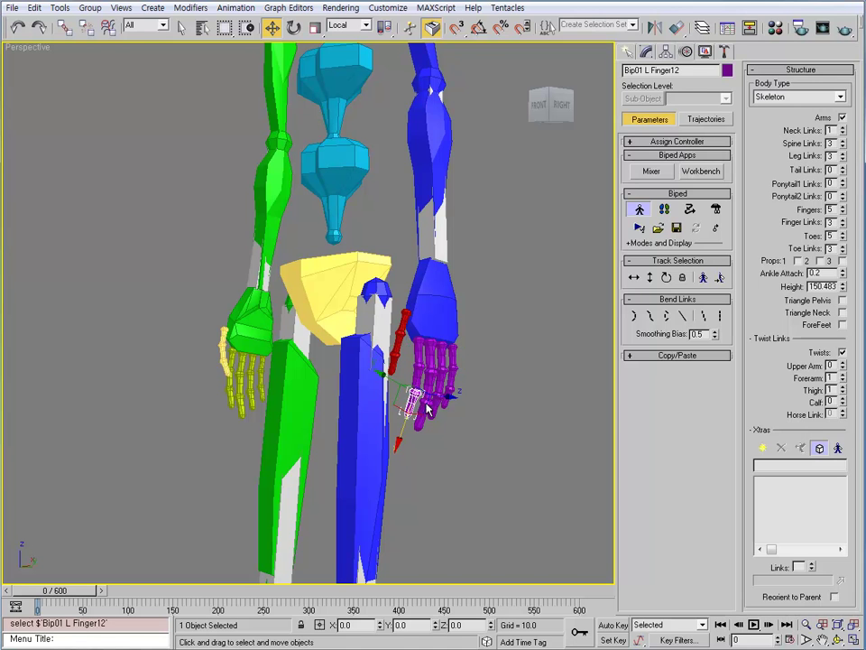
left_click(497, 428)
left_click(417, 383)
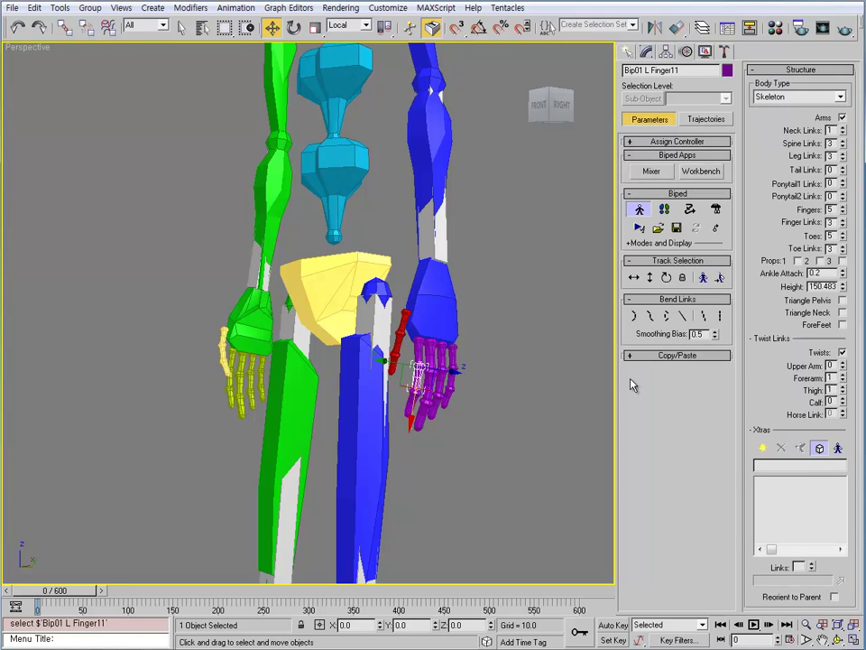
left_click(498, 397)
left_click(415, 392)
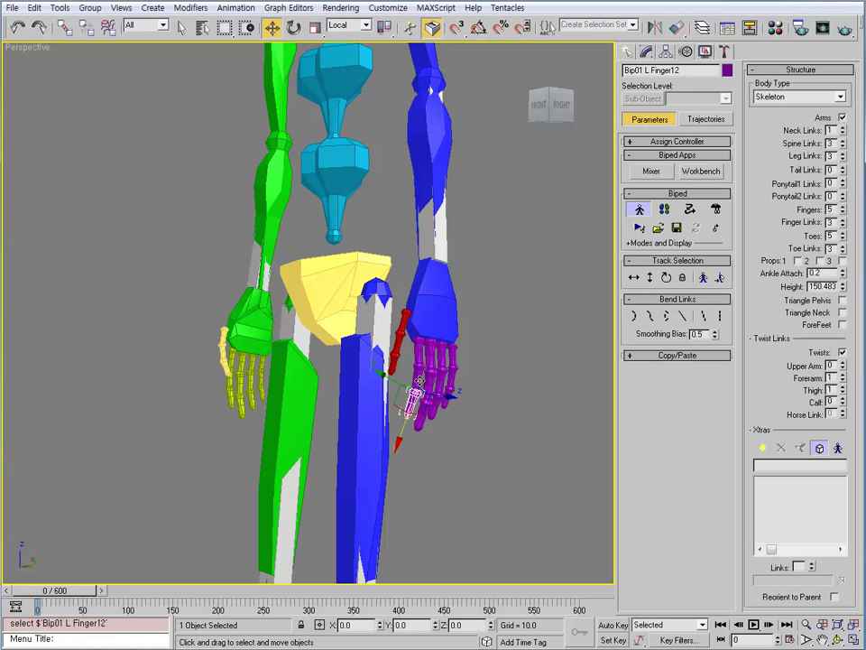
left_click(419, 371, "ctrl")
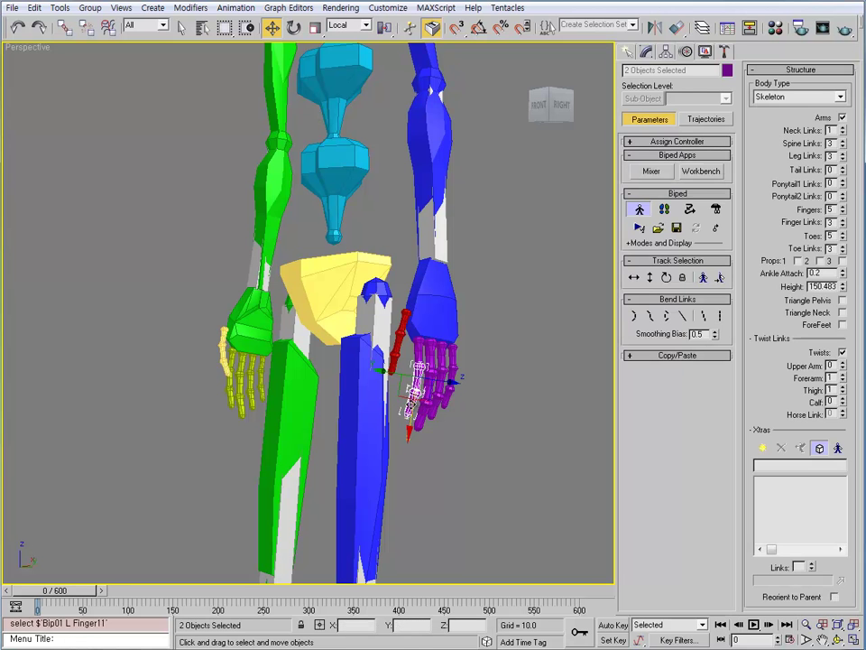
left_click(533, 376)
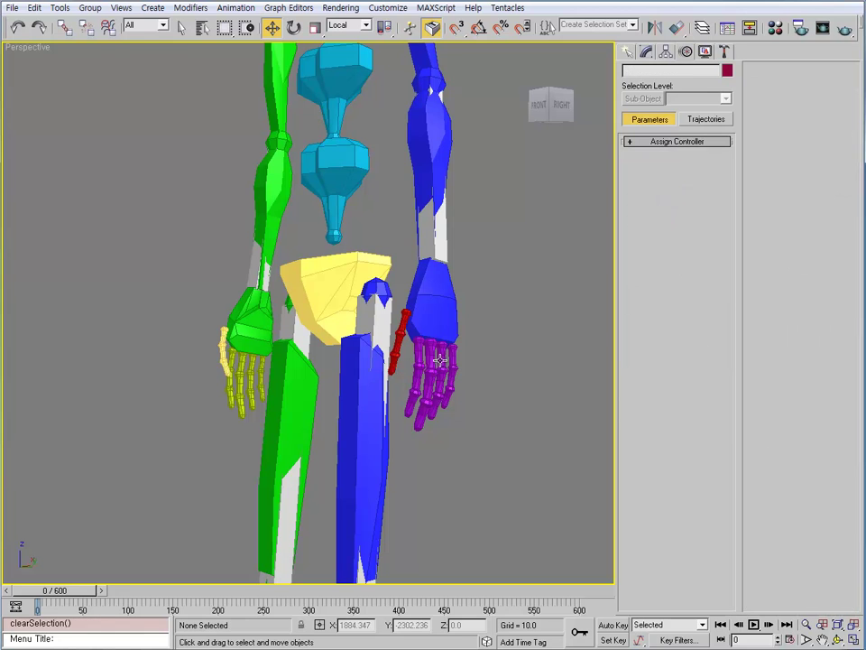
Step: Set the biped's finger links to 2
left_click(432, 356)
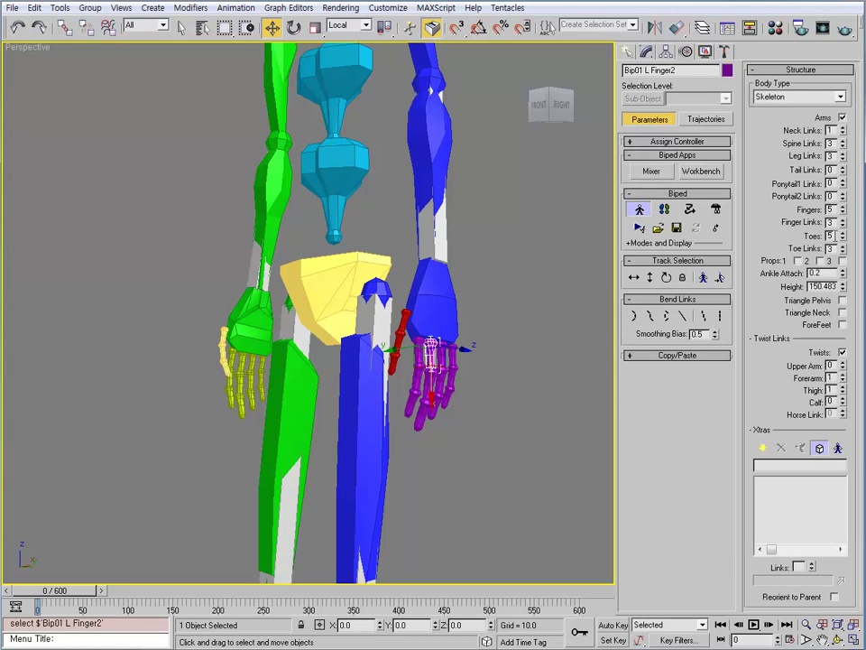
left_click(843, 225)
middle_click_drag(376, 366, 415, 374, "alt")
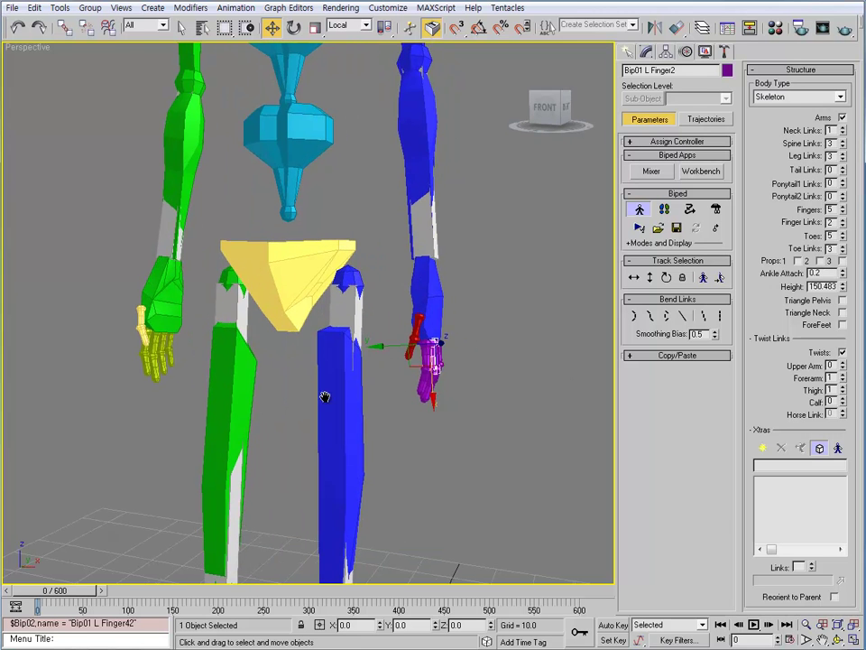
Step: Set the biped's toe links to 1
scroll(325, 398, "down", 5)
middle_click_drag(325, 397, 371, 358)
scroll(334, 453, "up", 2)
scroll(388, 363, "up", 3)
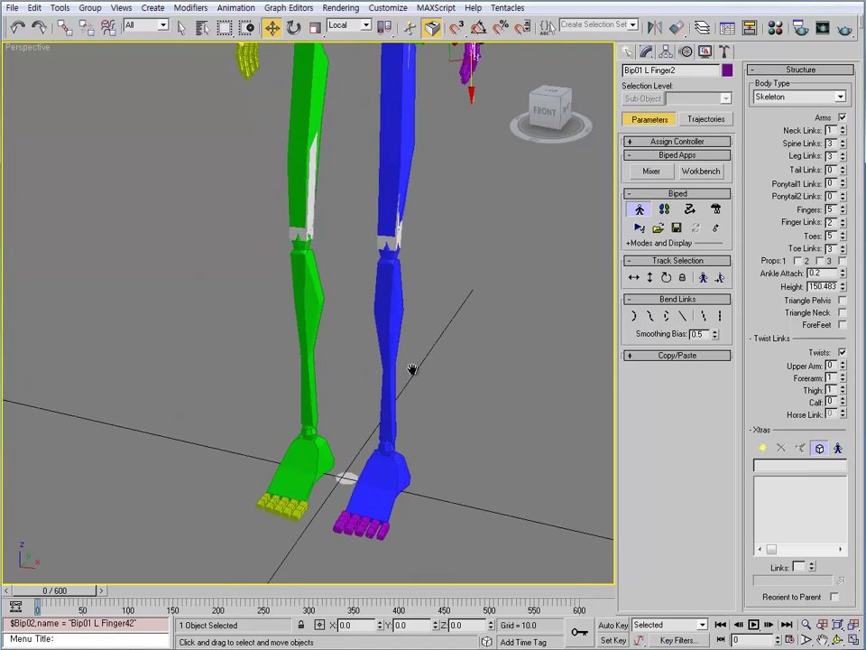
left_click(844, 252)
left_click(844, 252)
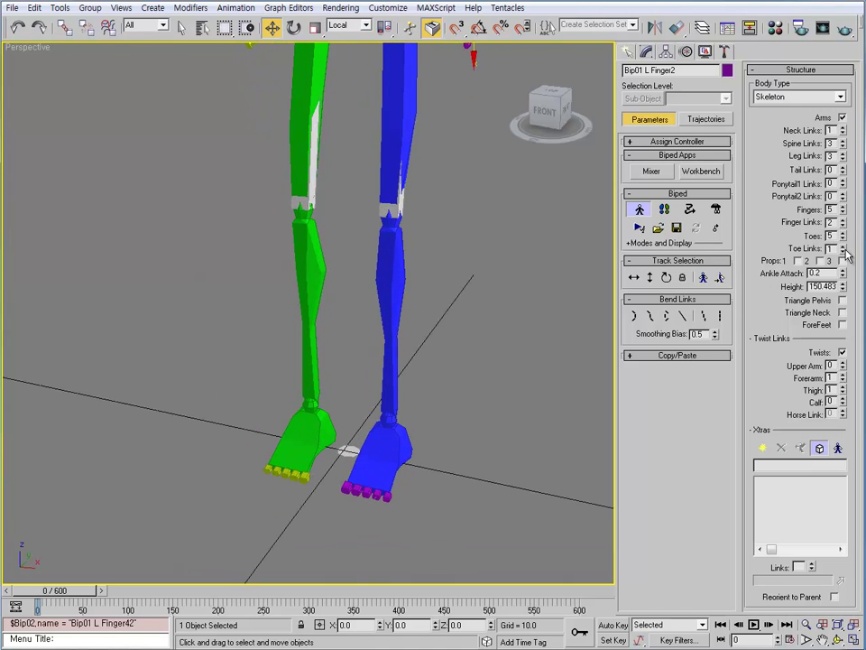
middle_click_drag(490, 406, 482, 428, "alt")
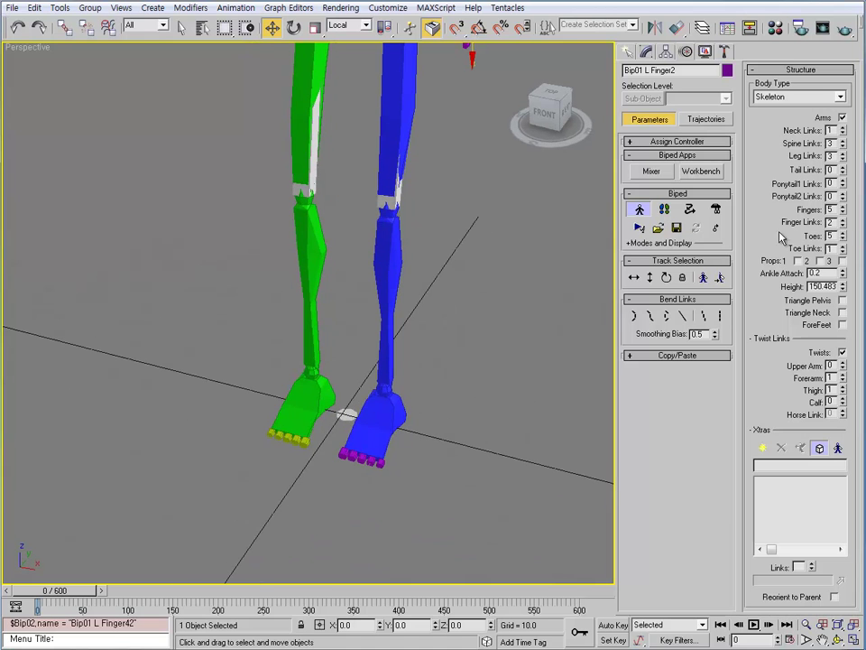
Step: Set the biped's number of toes to 1 on each foot
right_click(843, 238)
scroll(444, 387, "up", 3)
middle_click_drag(444, 387, 433, 399)
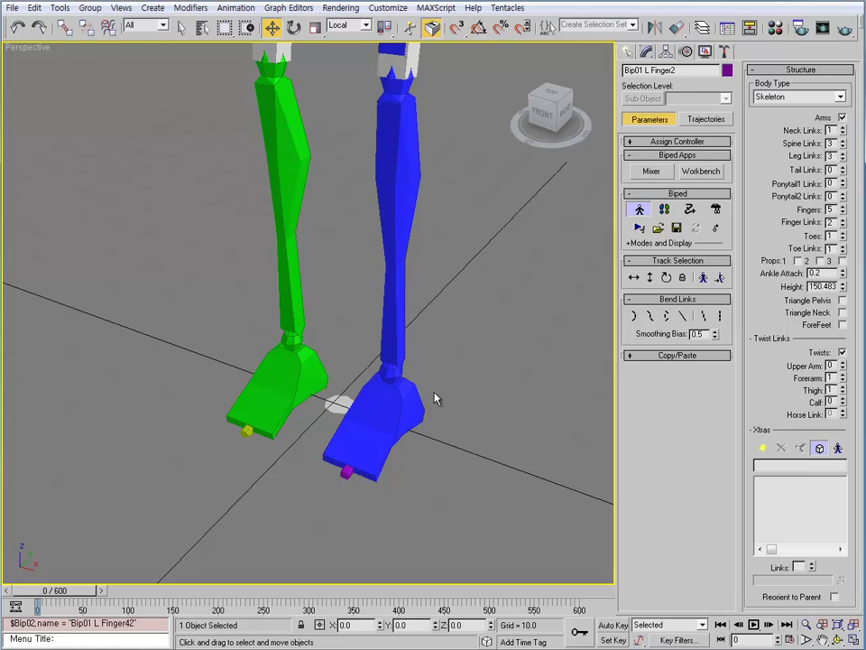
Step: Show the Mesh layer temporarily to compare the shoes with the biped's feet, hide it again, and inspect the left toe bone
key("l")
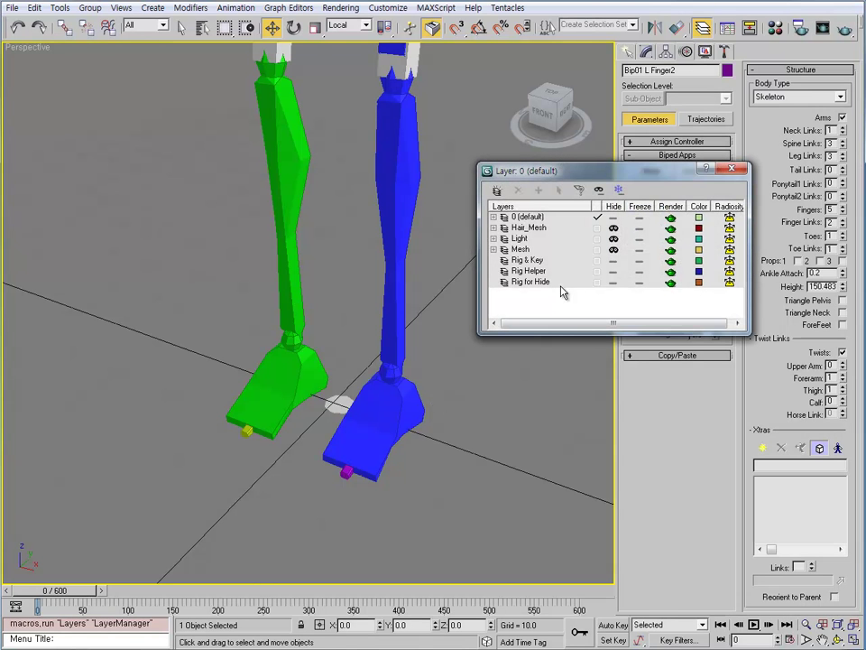
left_click(613, 249)
scroll(386, 426, "up", 3)
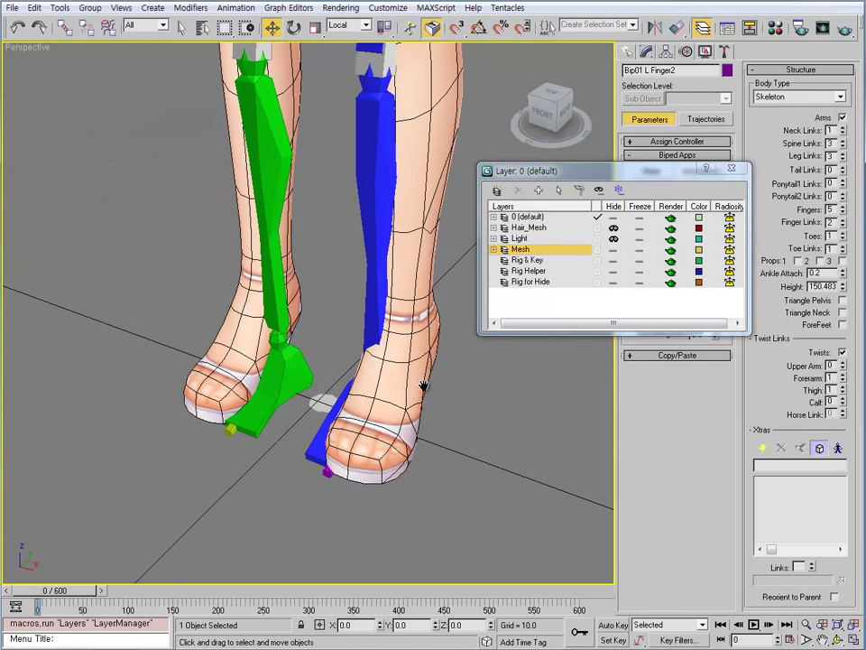
mouse_move(386, 426)
middle_mouse_down("alt")
mouse_move(374, 449)
mouse_move(364, 416)
mouse_move(370, 437)
mouse_move(340, 412)
mouse_move(361, 468)
middle_mouse_up("alt")
key("F4")
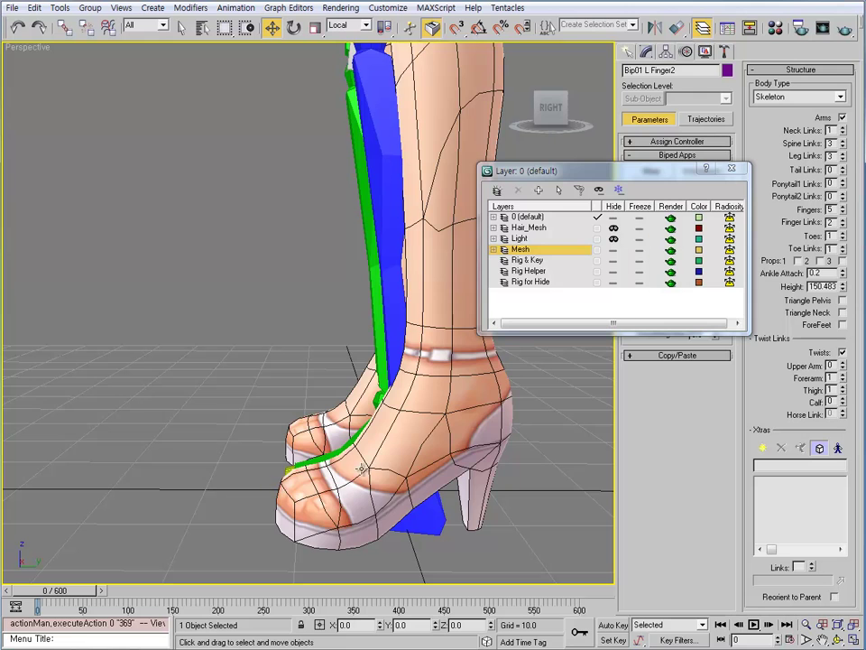
left_click(613, 250)
left_click(731, 169)
left_click(285, 519)
middle_click_drag(285, 519, 409, 399, "alt")
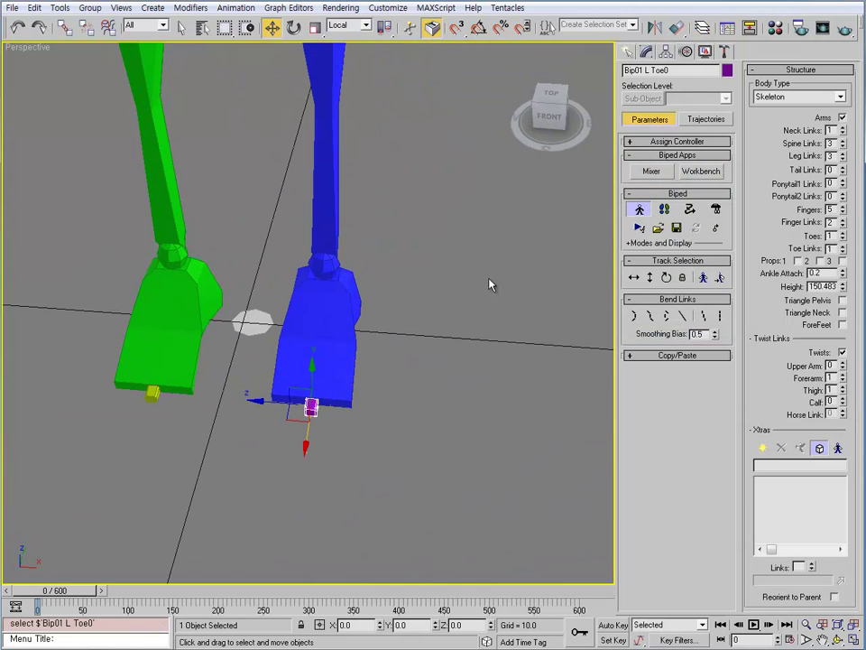
Step: Unhide the Mesh and Hair_Mesh layers to display the character around the whole biped
scroll(439, 296, "down", 5)
middle_click_drag(438, 296, 392, 400, "alt")
key("l")
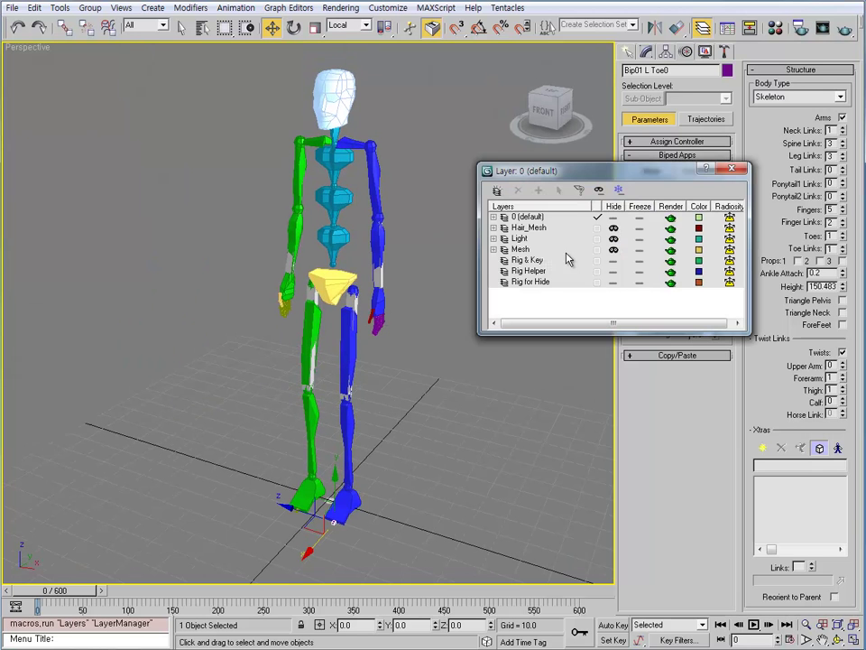
left_click(615, 249)
left_click(615, 227)
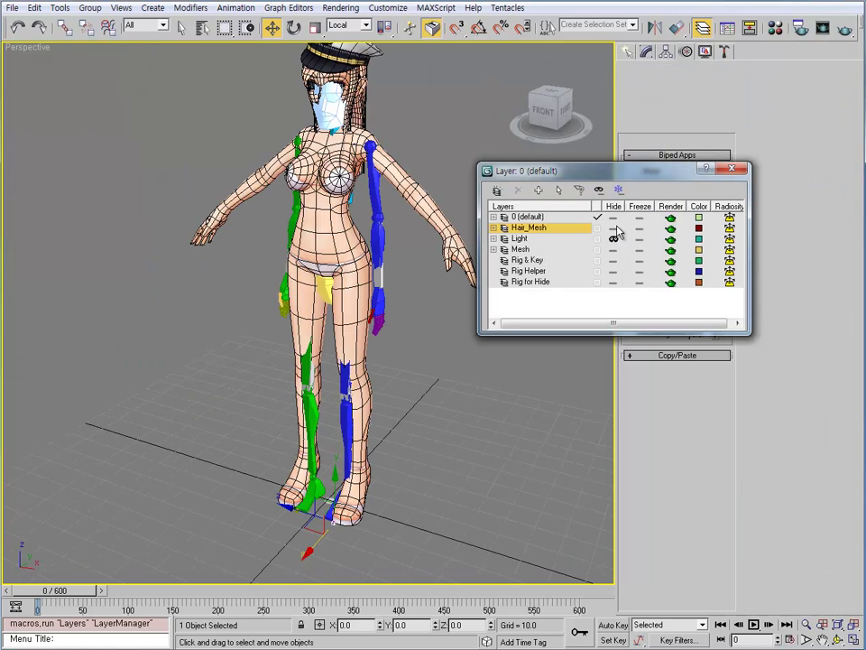
left_click(732, 170)
Step: Turn on see-through display for the Type B Body mesh
left_click(343, 229)
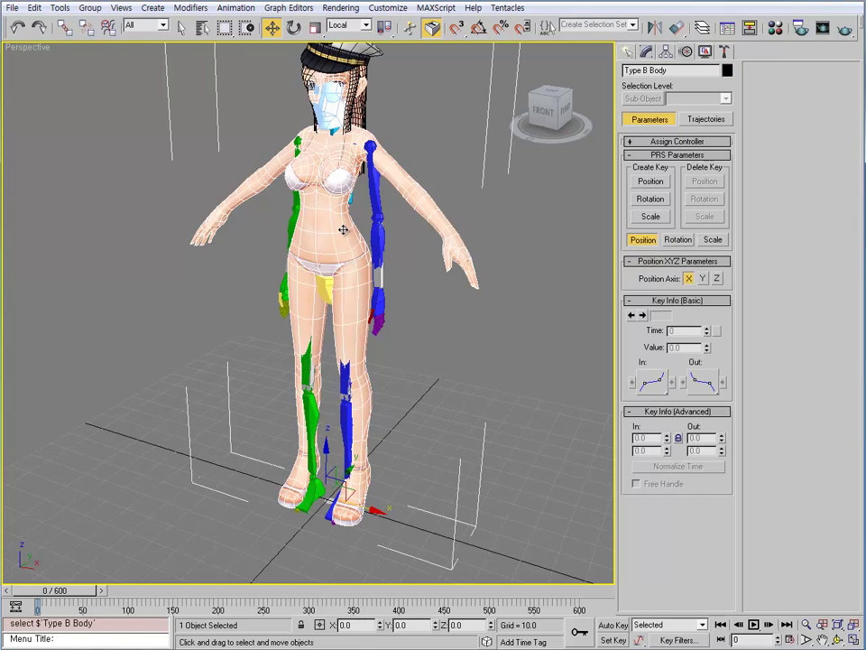
key("alt+x")
middle_click_drag(409, 131, 409, 186)
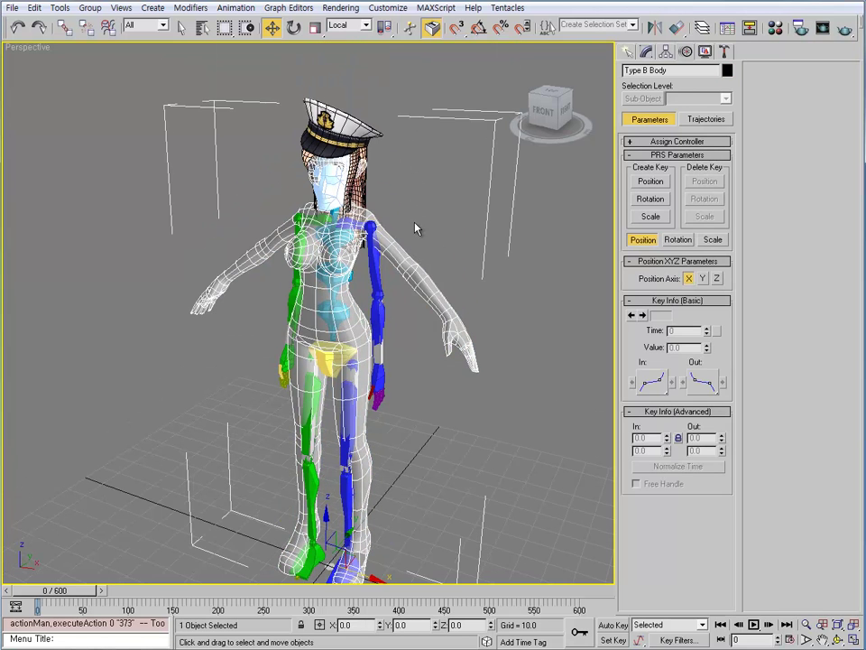
middle_click_drag(415, 229, 417, 187)
Step: Hide the Hair_Mesh layer and clear the selection
key("l")
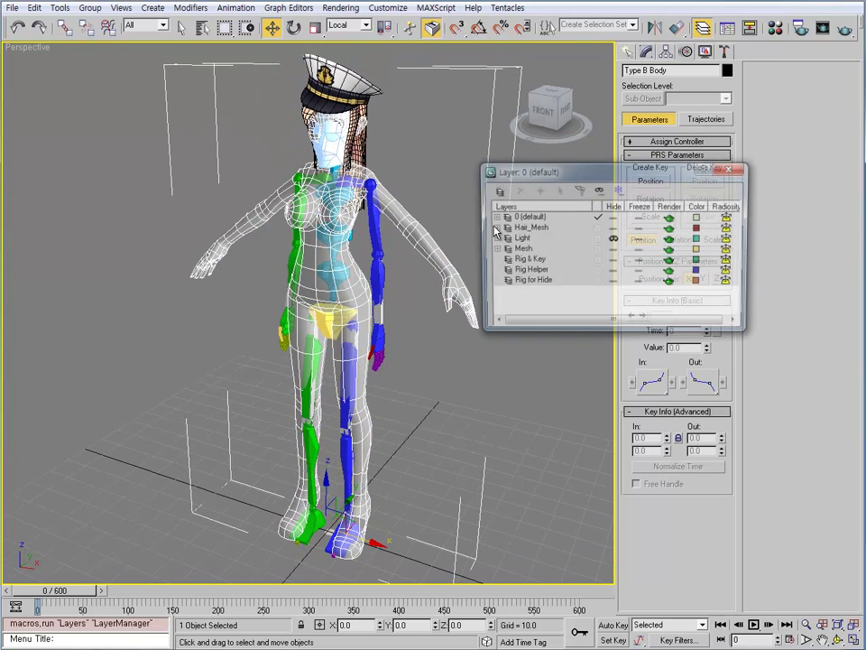
left_click(614, 230)
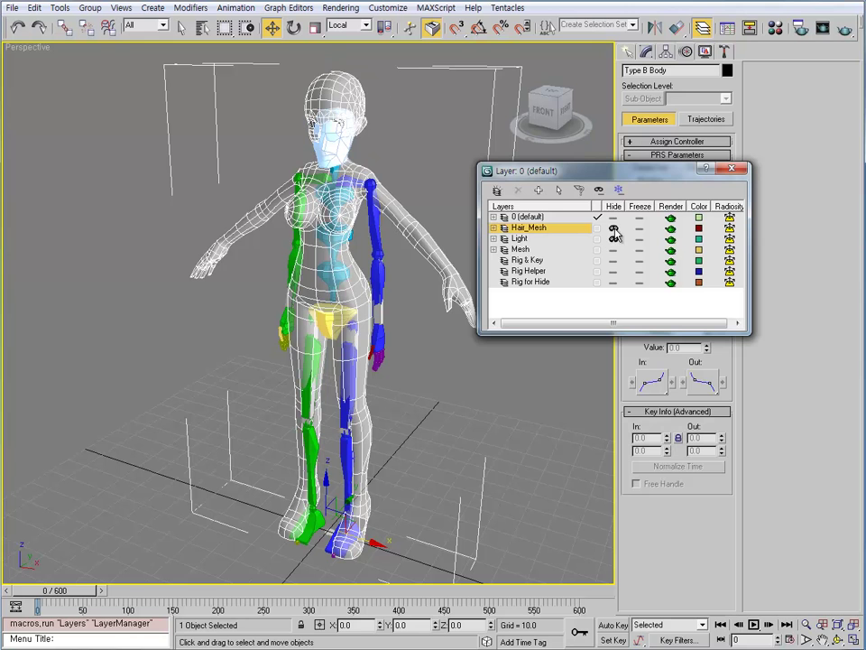
left_click(732, 169)
left_click(441, 350)
Step: Select the biped's centre of mass with the body horizontal, vertical and rotation tracks locked together
scroll(361, 153, "up", 5)
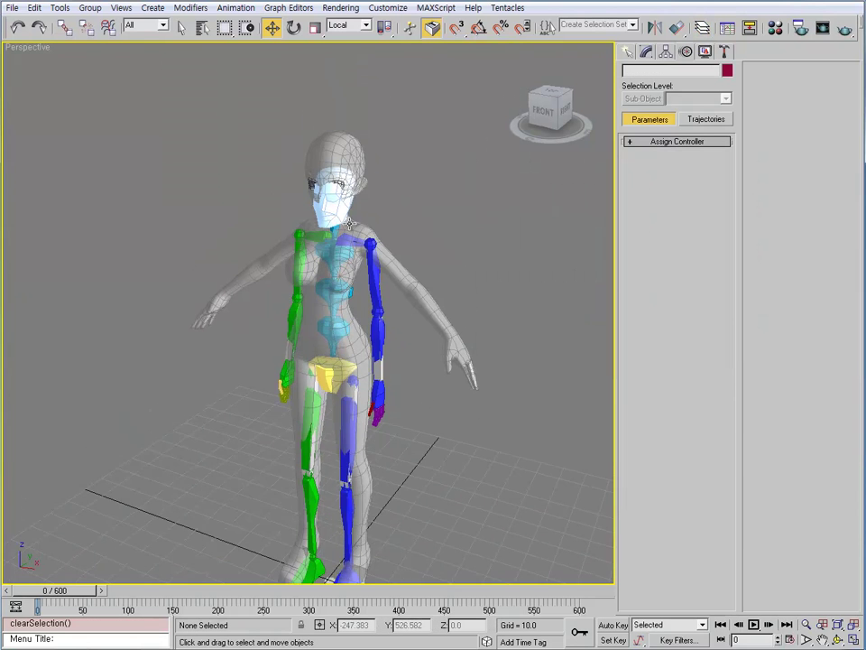
middle_click_drag(370, 168, 421, 332)
left_click(387, 385)
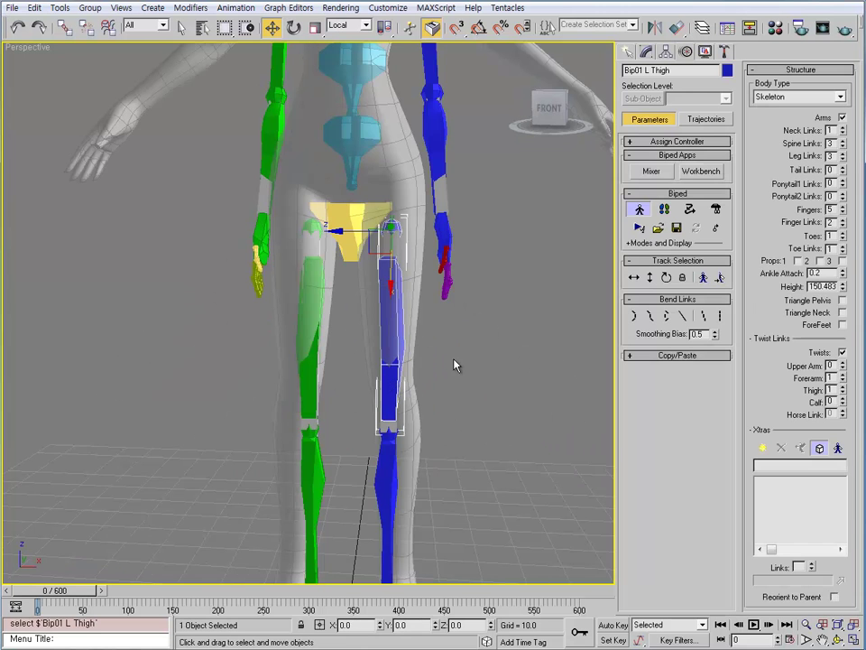
scroll(379, 322, "up", 3)
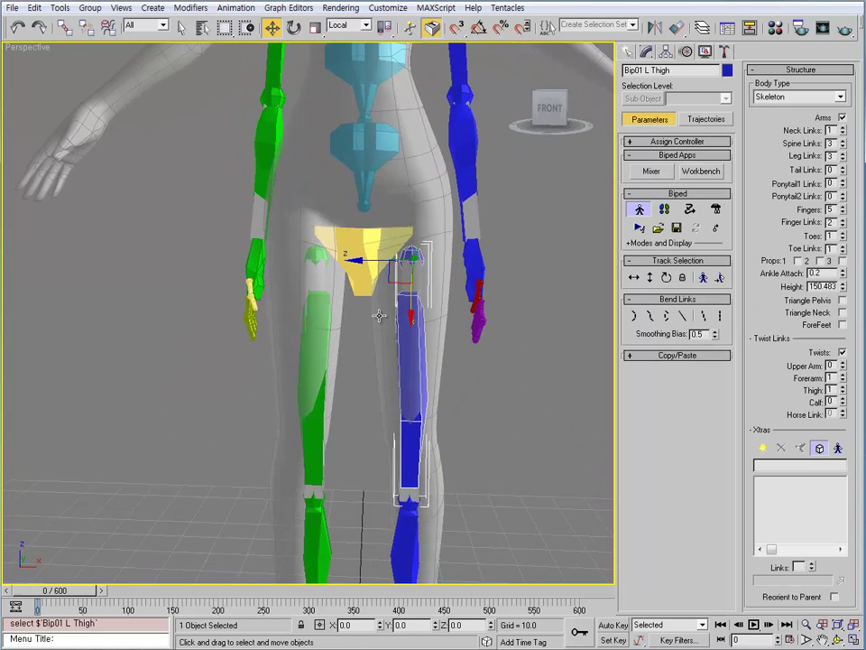
middle_click_drag(400, 315, 386, 307)
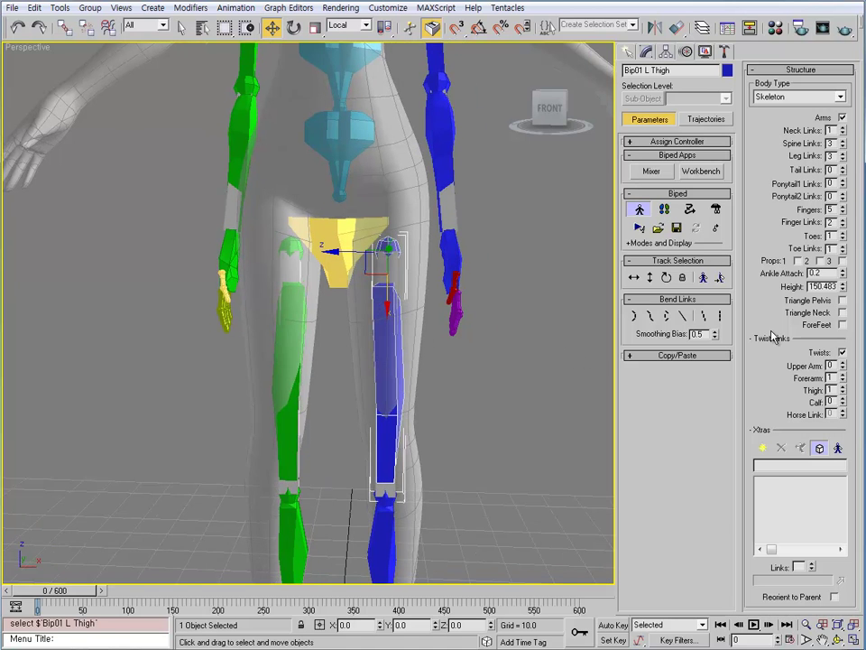
middle_click_drag(375, 237, 385, 266)
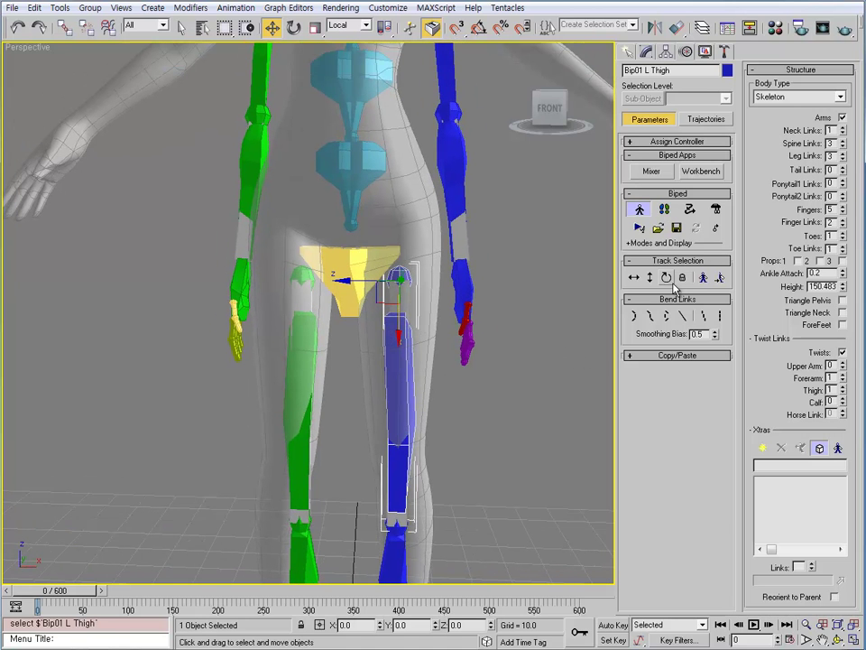
left_click(635, 279)
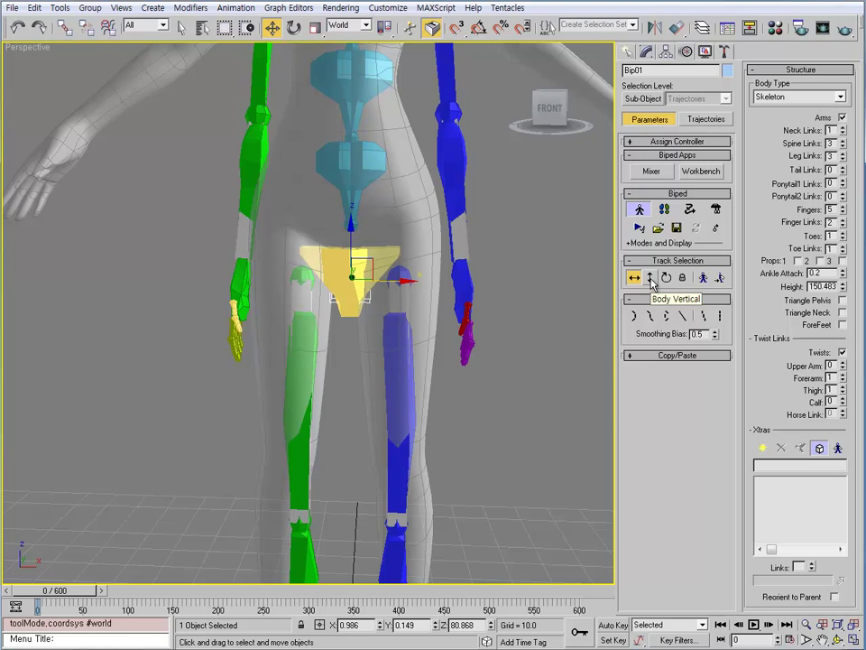
left_click(666, 278)
left_click(651, 280)
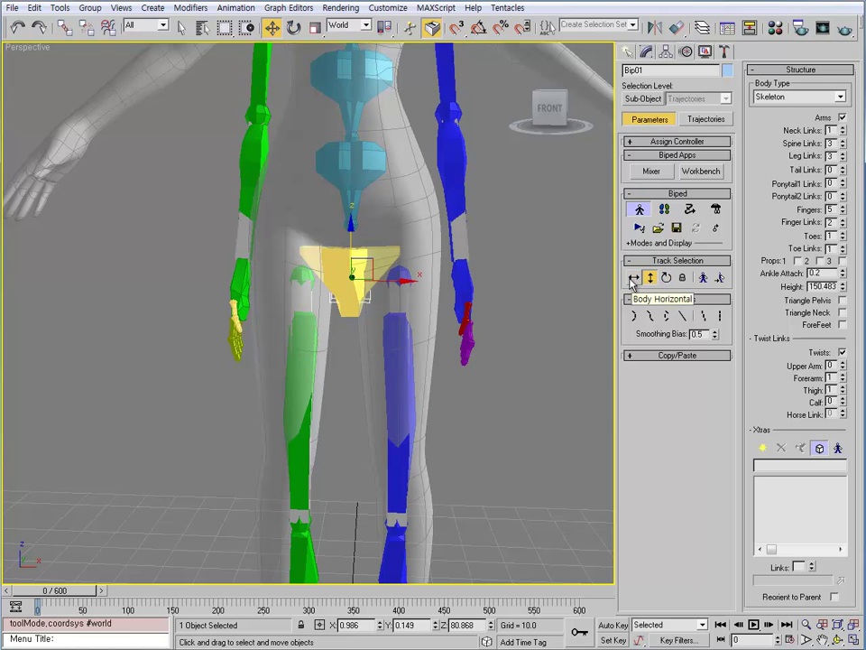
left_click(666, 278)
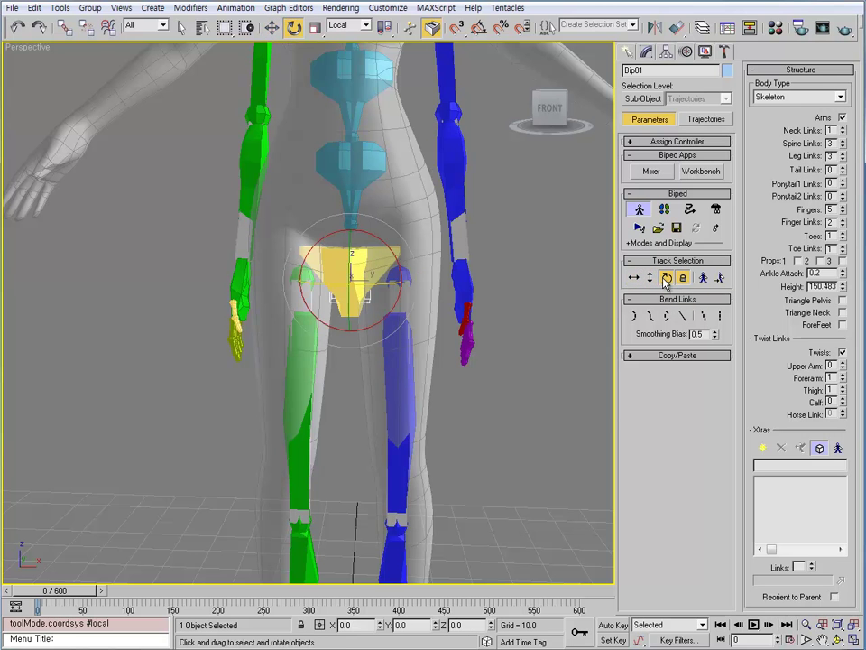
middle_click_drag(372, 281, 349, 285, "alt")
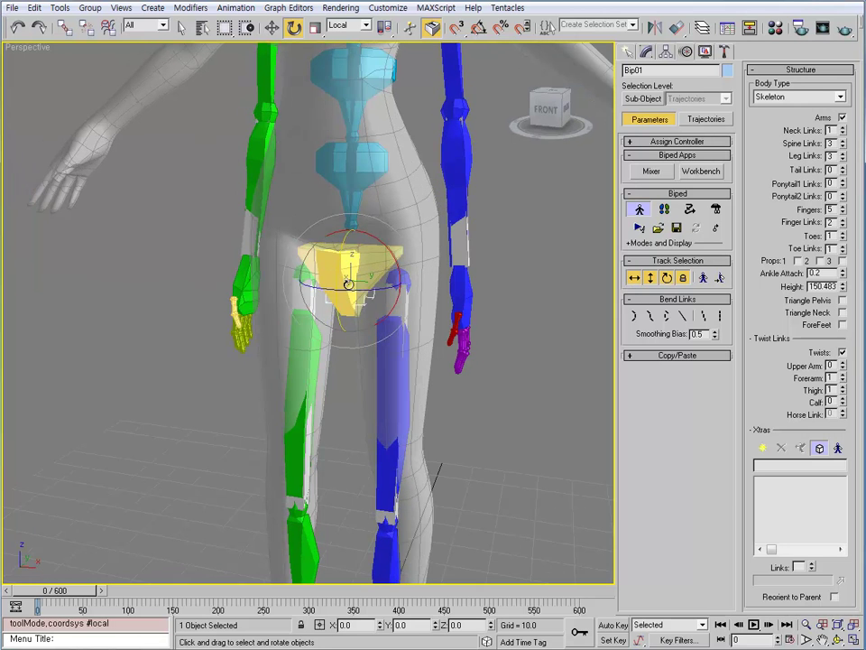
Step: Move the biped's centre of mass up toward the mesh's hips, to a Z position of about 87.4
key("w")
middle_click_drag(407, 285, 378, 287, "alt")
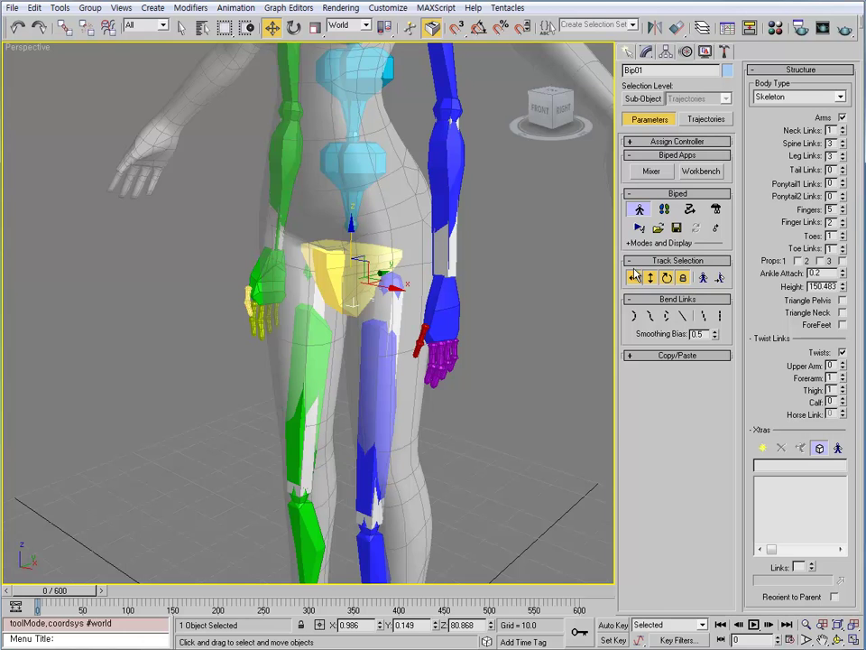
middle_click_drag(451, 268, 403, 300, "alt")
scroll(412, 287, "up", 3)
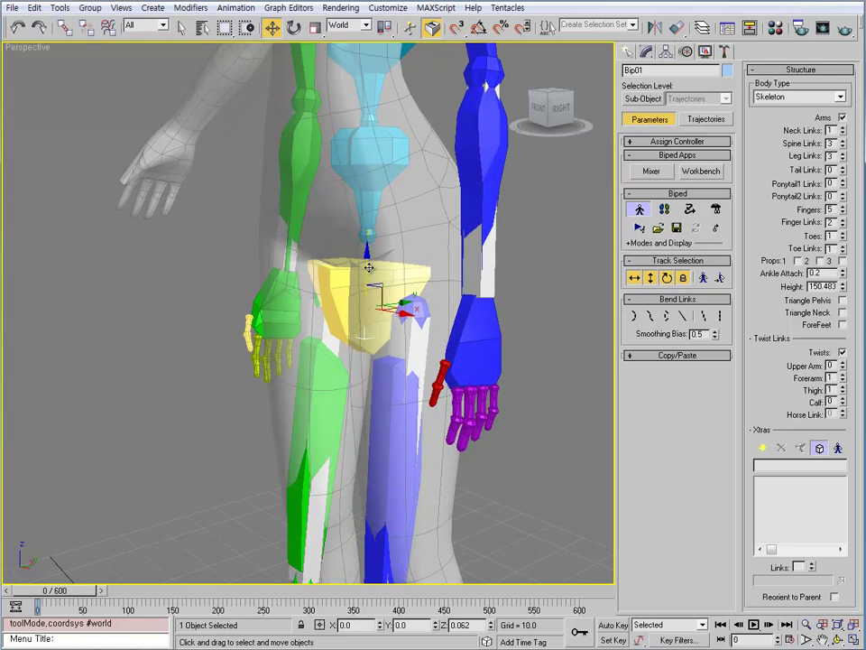
left_click_drag(369, 267, 369, 248)
middle_click_drag(369, 248, 410, 274, "alt")
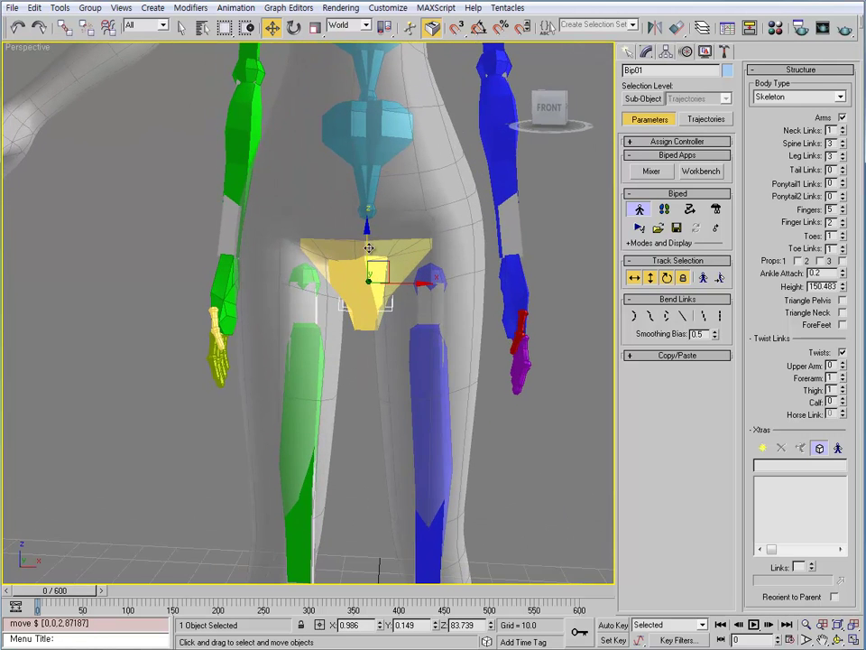
left_click_drag(369, 248, 374, 212)
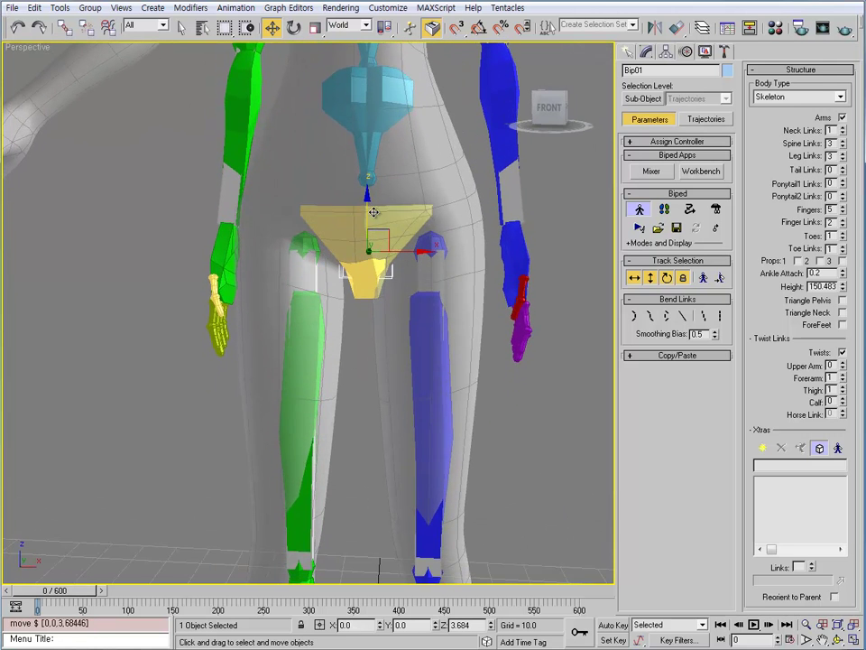
Step: Freeze the Type B Body mesh and select the biped's left thigh bone through it
left_click(439, 439)
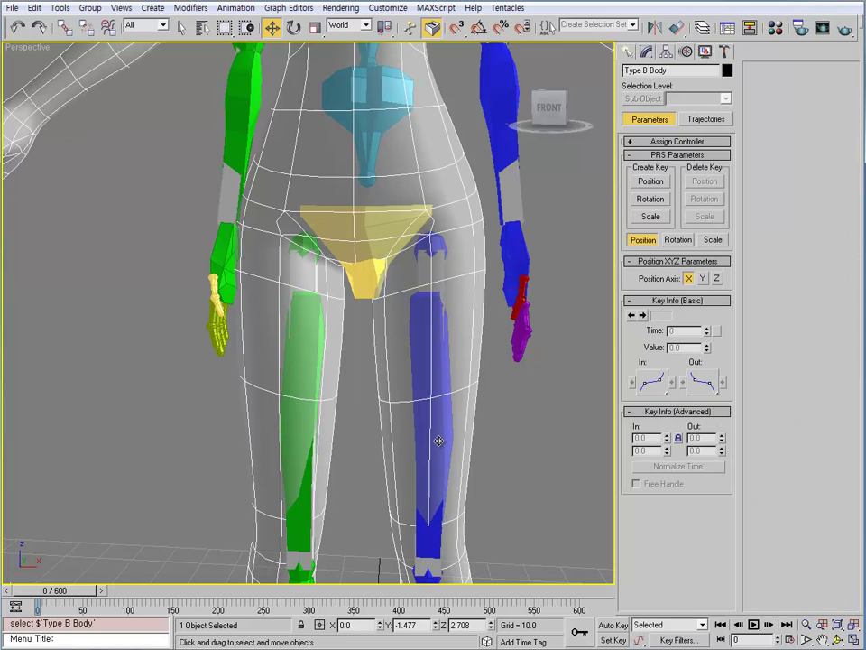
key("6")
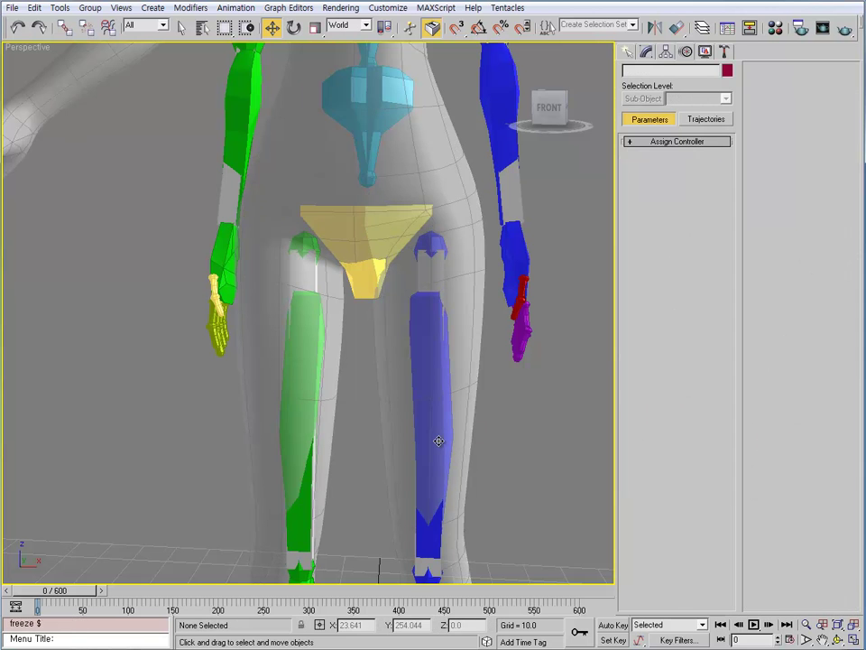
left_click(438, 440)
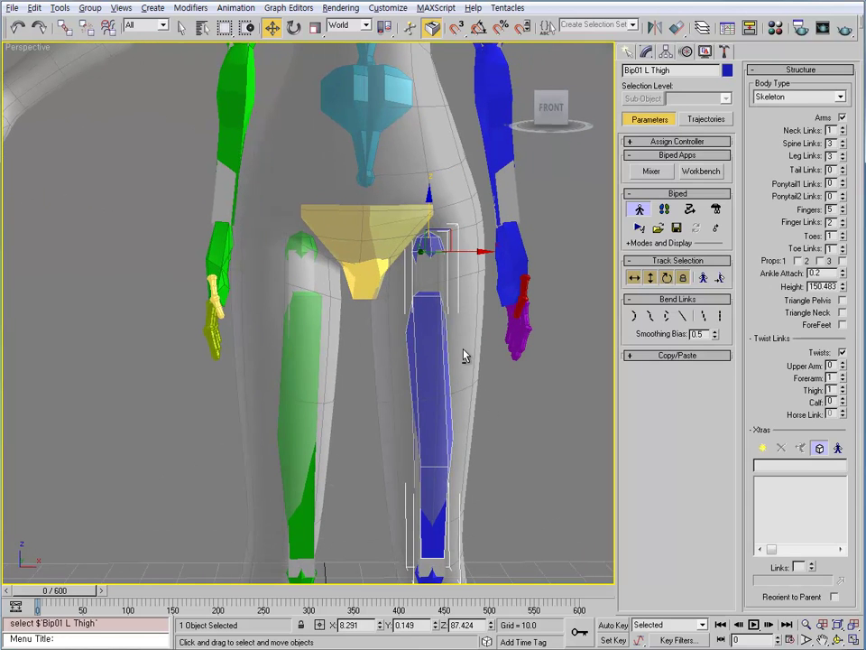
Step: Raise the biped's centre of mass to a Z position of about 90.2, checking the hip joint against the mesh
middle_click_drag(463, 356, 339, 363, "alt")
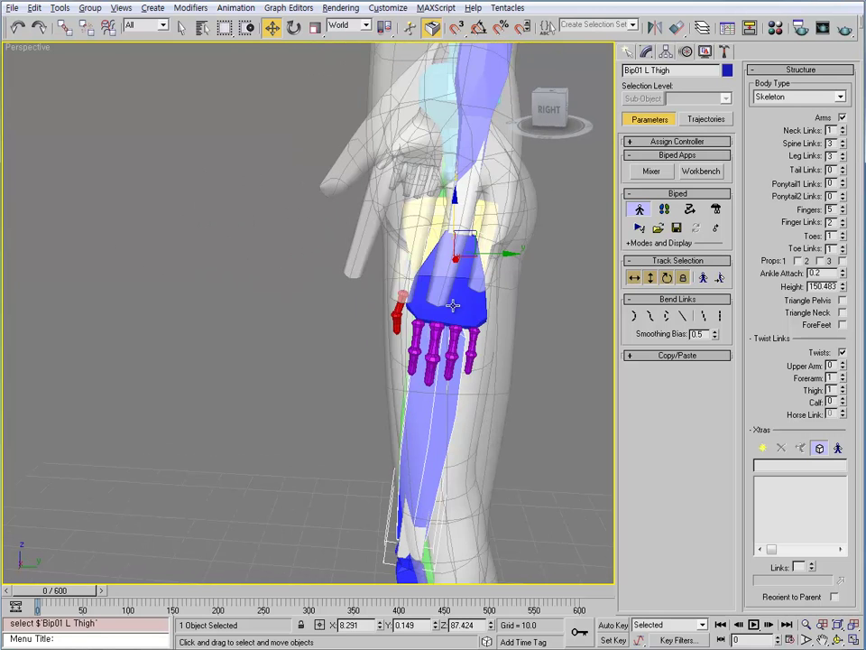
middle_click_drag(453, 306, 528, 313, "alt")
middle_click_drag(444, 196, 478, 280, "alt")
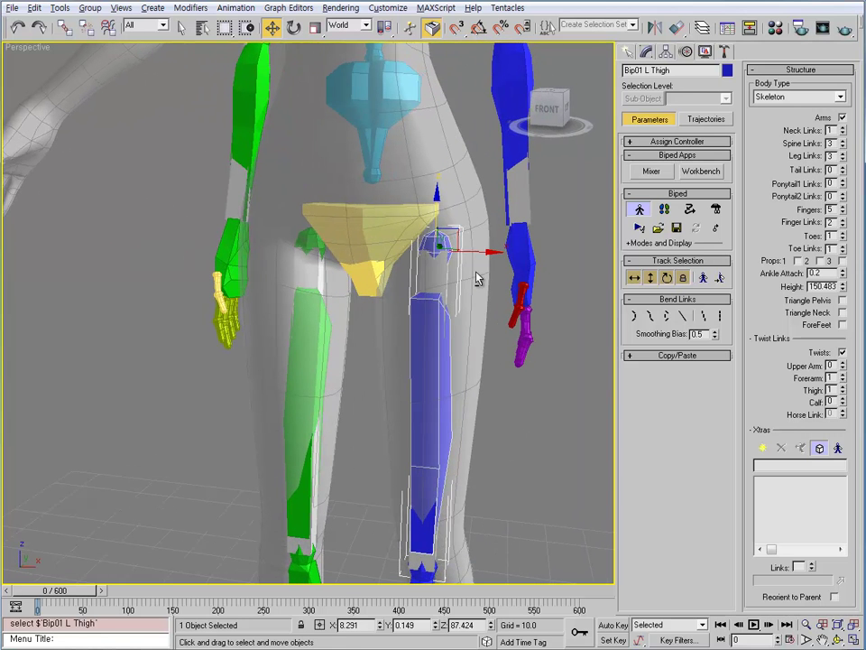
left_click(648, 280)
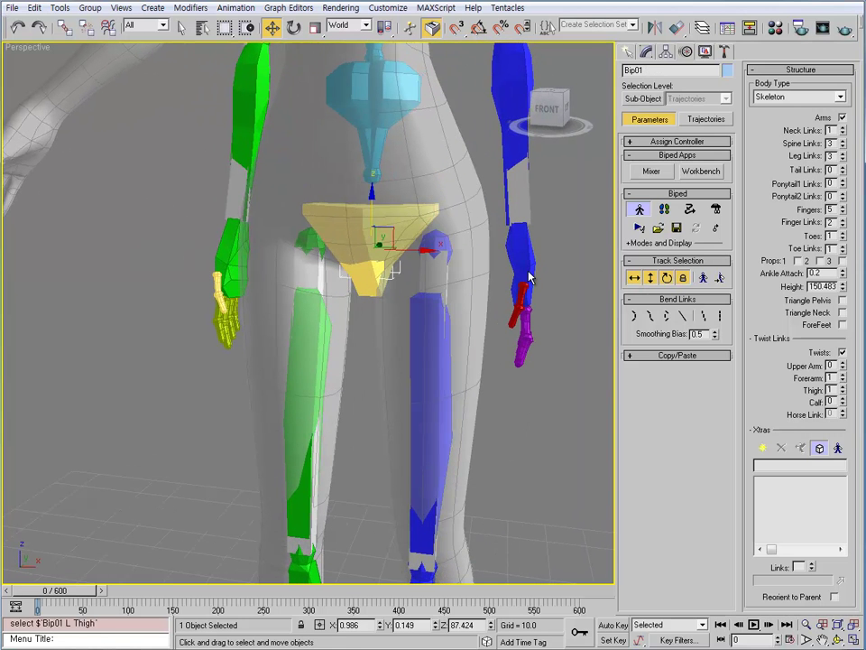
left_click_drag(368, 211, 368, 199)
middle_click_drag(368, 199, 302, 258, "alt")
Step: Fine-tune the centre of mass height against the mesh's hip joints to a Z position of about 91.8
left_click(325, 369)
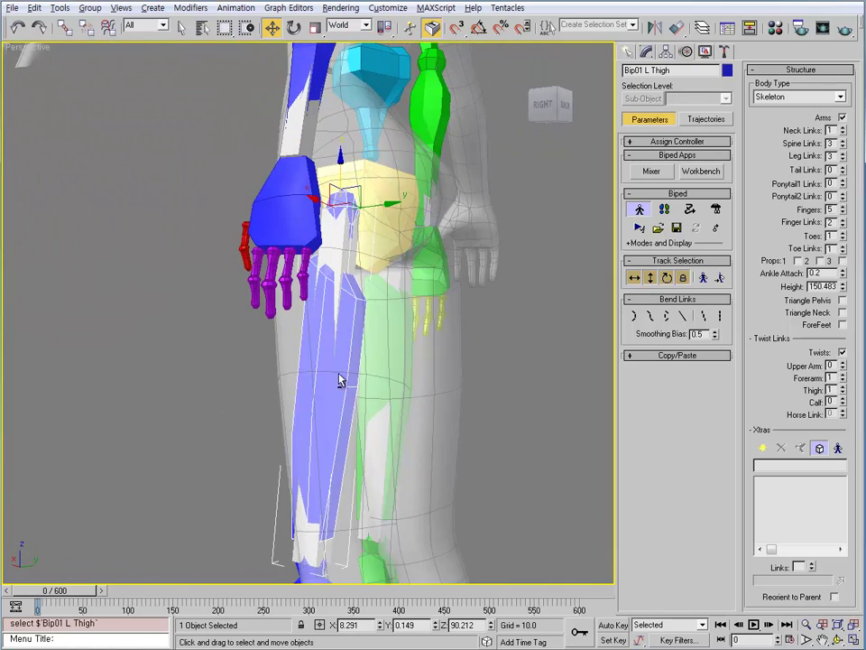
middle_click_drag(338, 372, 504, 410, "alt")
middle_click_drag(315, 361, 359, 272)
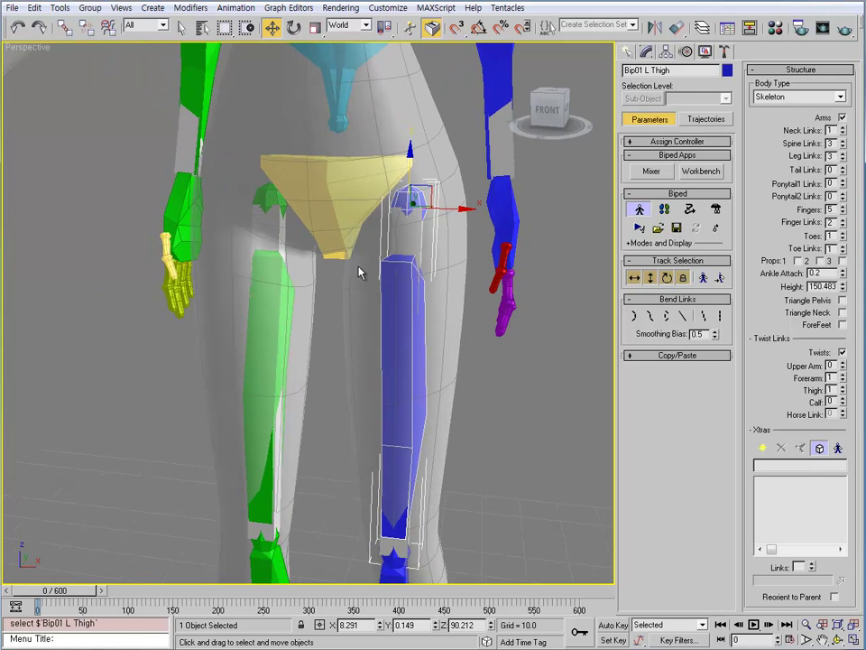
left_click(634, 277)
left_click_drag(340, 166, 351, 148)
middle_click_drag(399, 305, 442, 327, "alt")
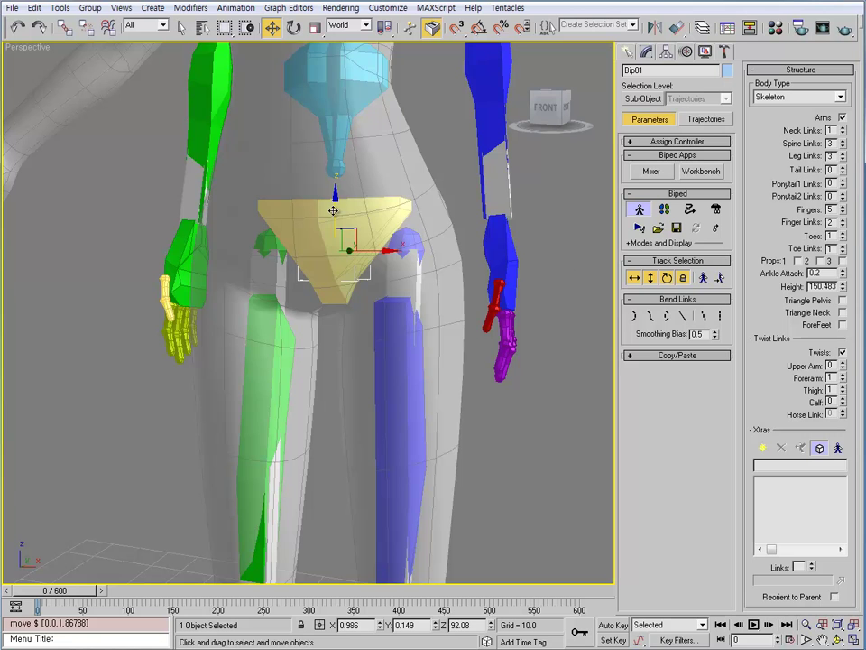
left_click_drag(333, 210, 334, 213)
middle_click_drag(418, 308, 472, 303, "alt")
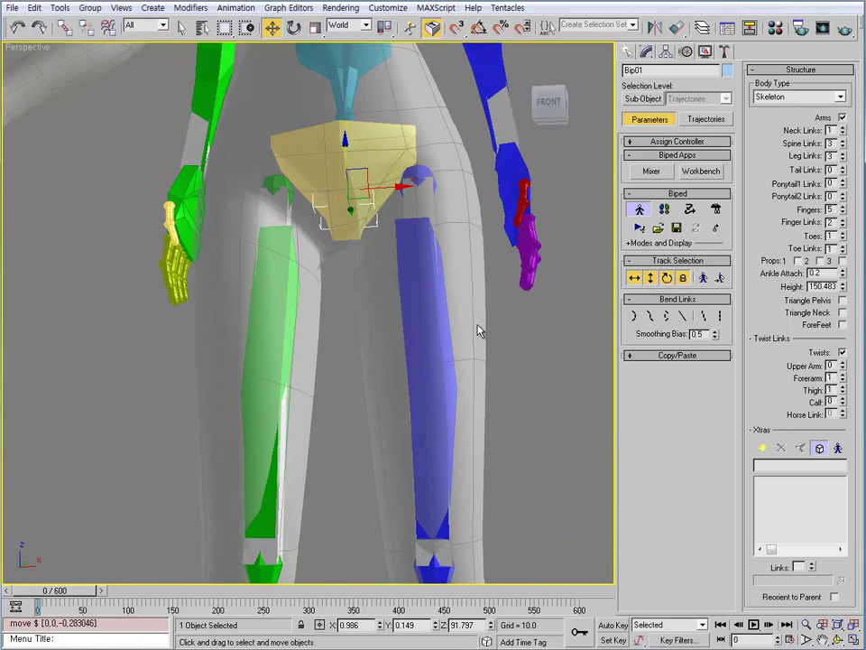
Step: Try shifting the biped's centre of mass sideways along X, and undo the move
middle_click_drag(443, 353, 322, 338, "alt")
left_click_drag(388, 188, 414, 193)
key("ctrl+z")
middle_click_drag(323, 260, 411, 233, "alt")
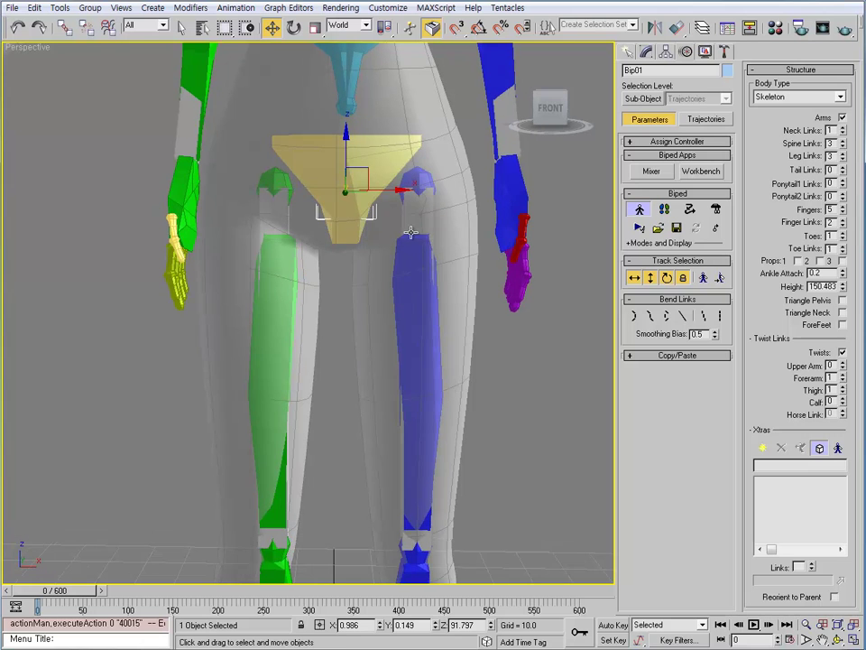
Step: Scale the biped's pelvis to about 97% along its local Z axis to match the mesh's hip width
left_click(404, 148)
key("r")
mouse_move(405, 186)
left_mouse_down()
mouse_move(420, 189)
mouse_move(409, 194)
left_mouse_up()
key("ctrl+z")
middle_click_drag(440, 299, 508, 275, "alt")
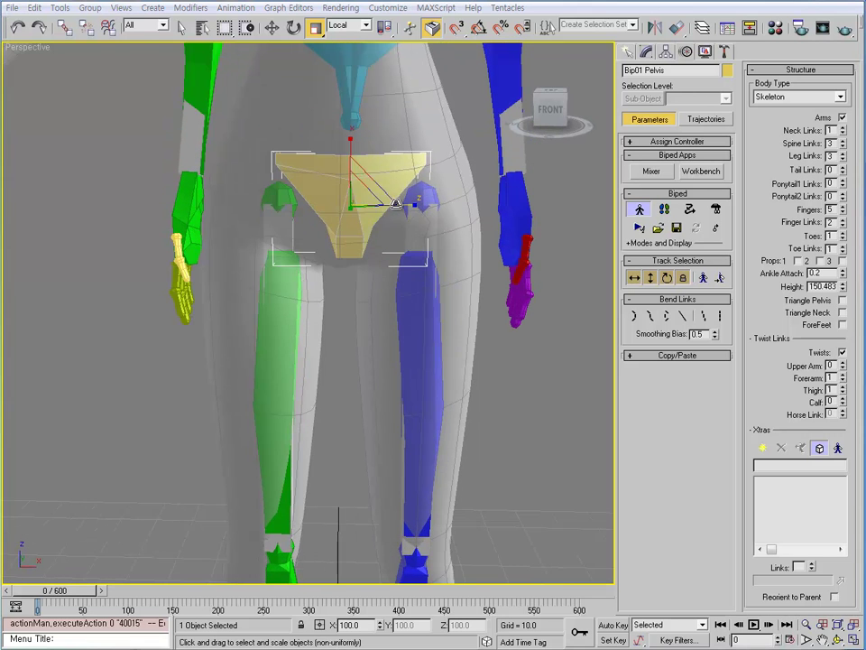
middle_click_drag(411, 220, 411, 226)
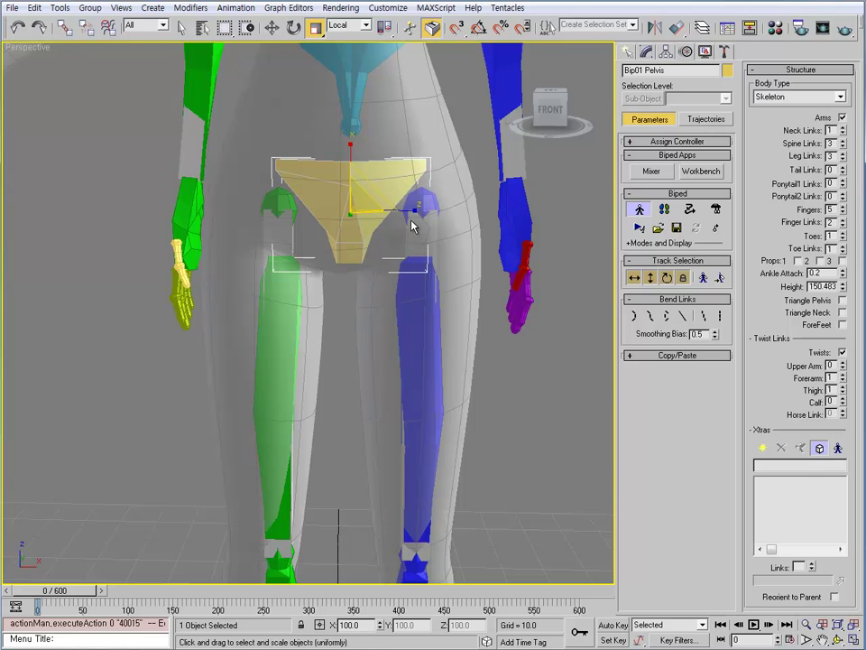
left_click_drag(409, 210, 409, 209)
mouse_move(439, 256)
middle_mouse_down("alt")
mouse_move(392, 260)
mouse_move(346, 222)
mouse_move(357, 261)
mouse_move(441, 267)
middle_mouse_up("alt")
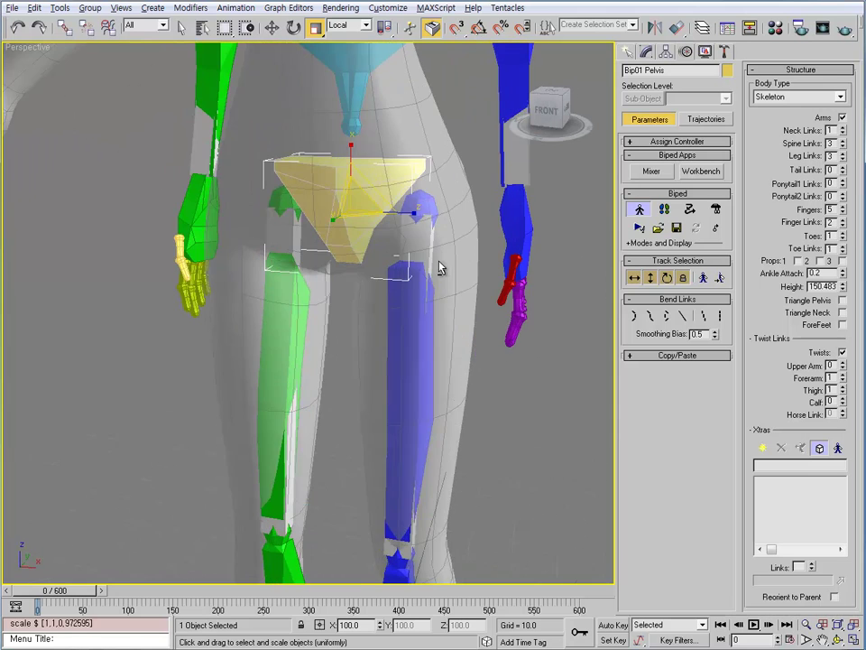
Step: Rotate the left upper arm bone about -59.8° around its local Y axis, raising the arm away from the body
middle_click_drag(548, 353, 535, 374)
middle_click_drag(471, 201, 451, 359)
scroll(451, 359, "down", 4)
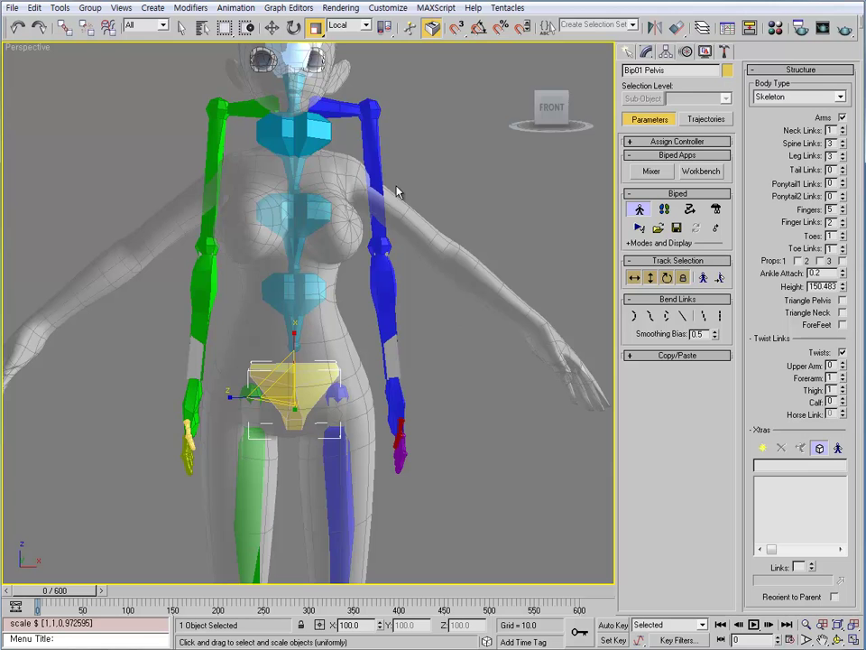
left_click(371, 146)
middle_click_drag(395, 183, 392, 162)
key("e")
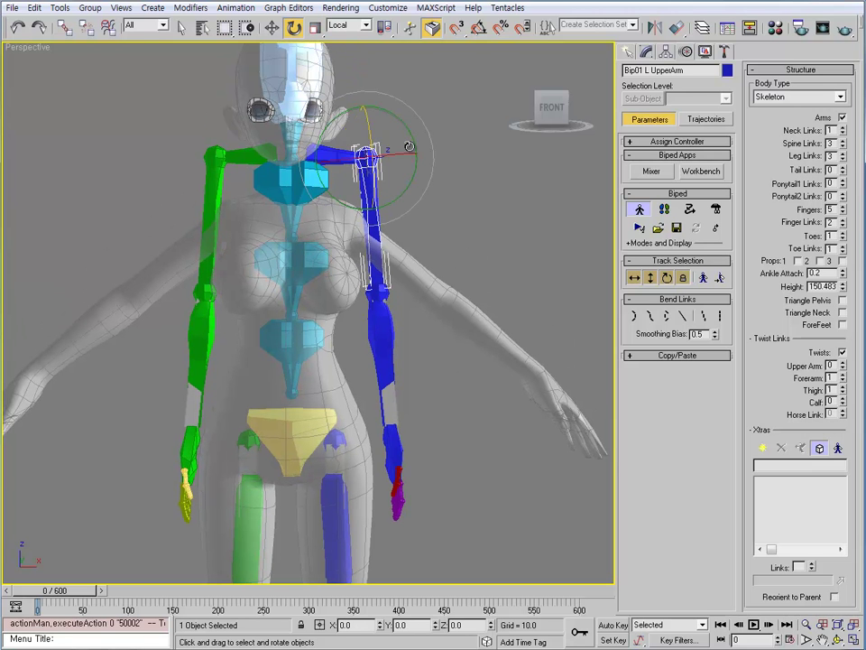
left_click_drag(417, 132, 427, 50)
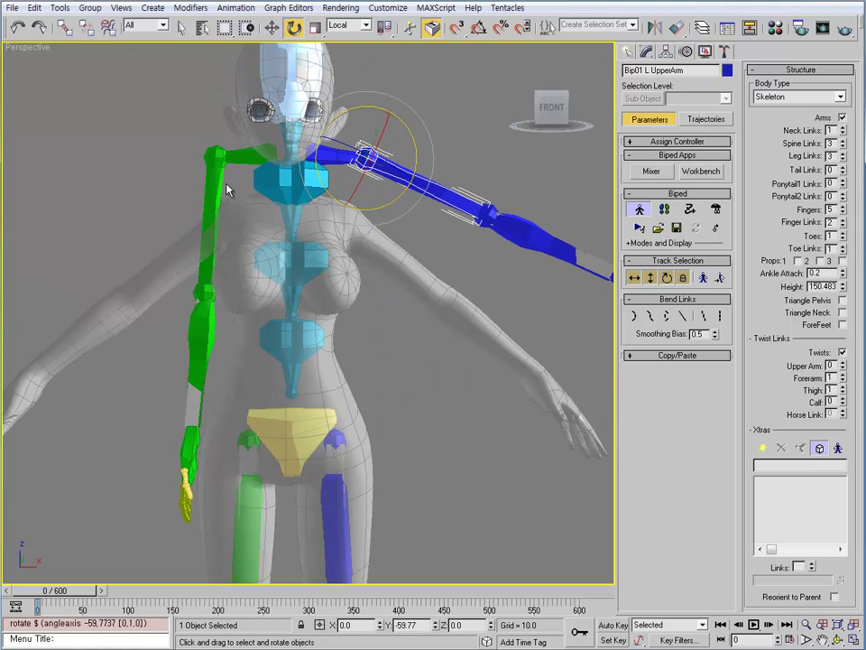
Step: Replace the stored posture with the left upper arm's, paste it onto the opposite arm, and delete the stored copy
left_click(672, 357)
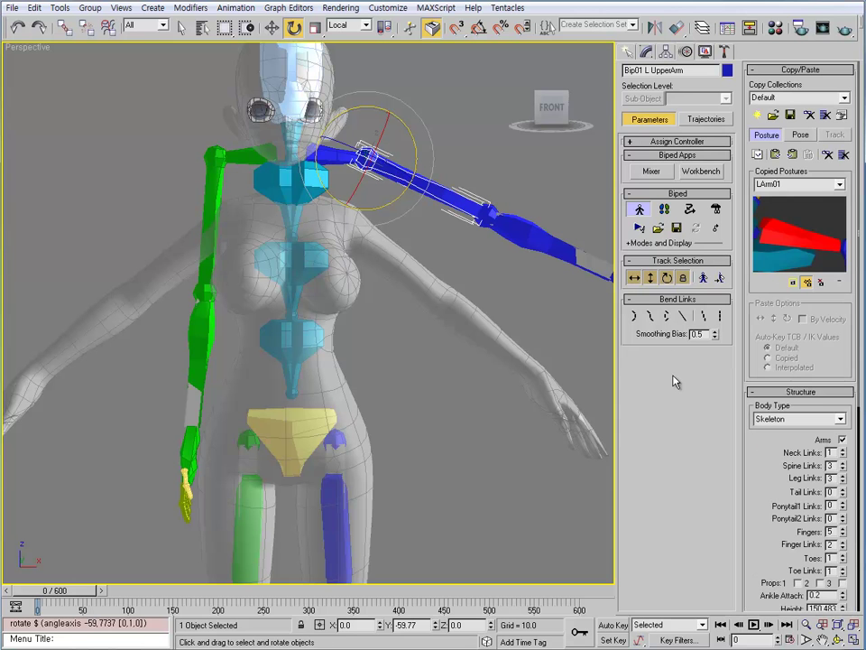
left_click(828, 155)
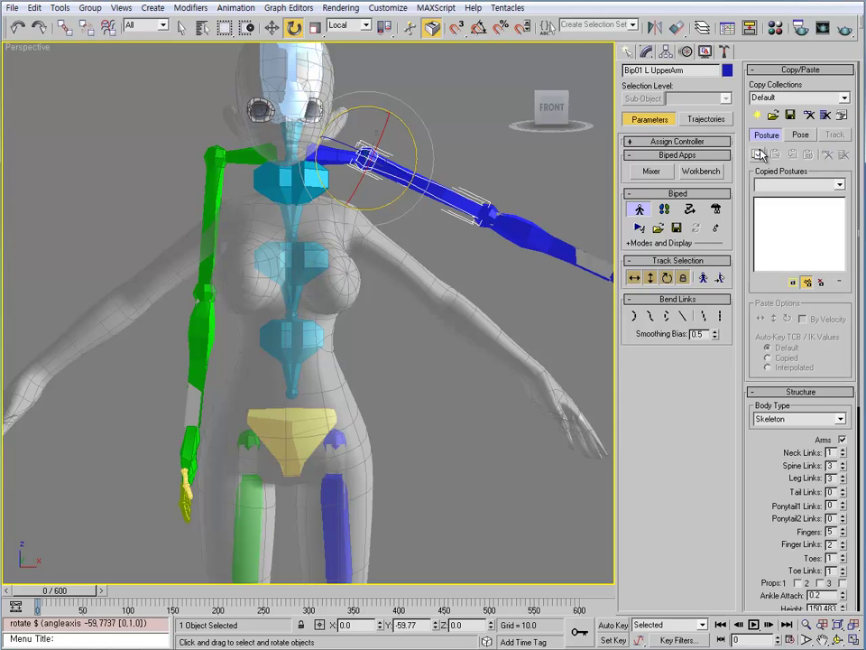
left_click(761, 156)
left_click(791, 155)
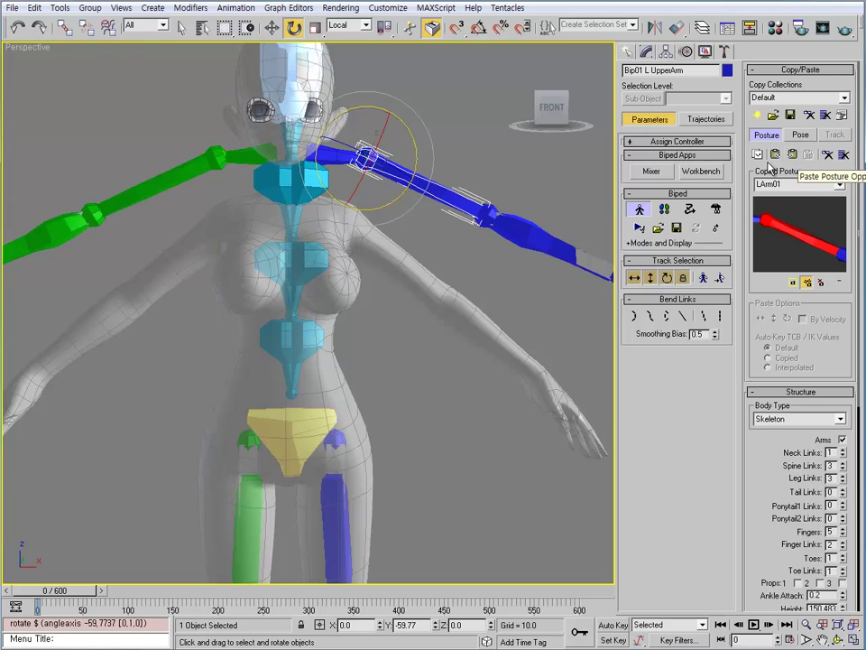
middle_click_drag(246, 320, 233, 377)
scroll(256, 293, "down", 5)
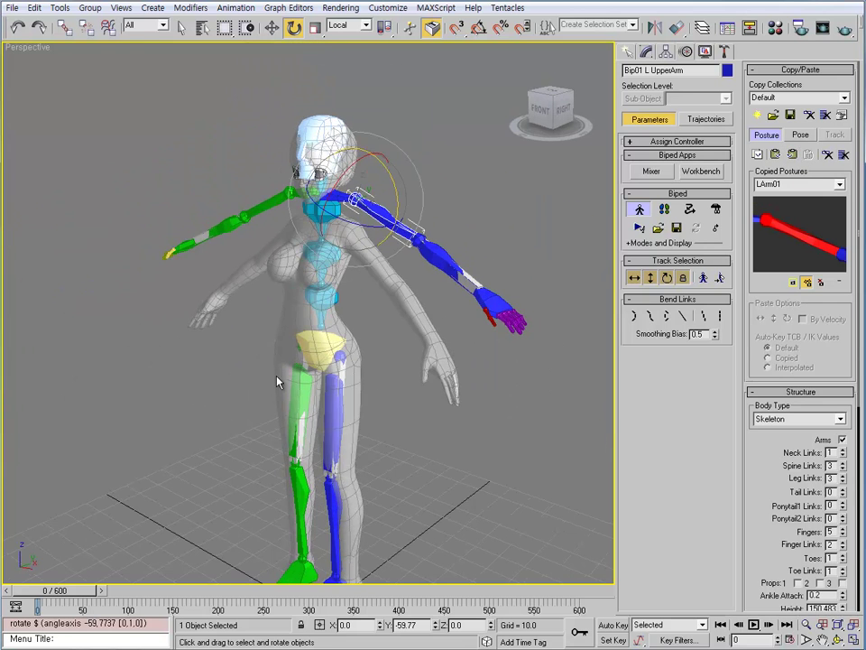
scroll(328, 284, "up", 5)
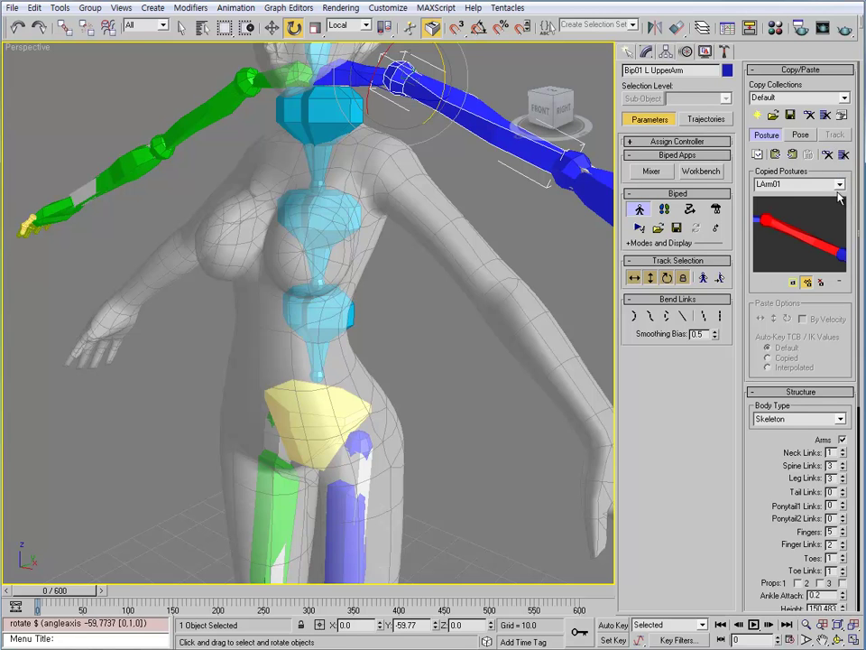
left_click(827, 156)
Step: Shift the biped's centre of mass along Y to about -0.29, aligning the hip joint with the mesh in side view
left_click(357, 479)
middle_click_drag(451, 478, 390, 439, "alt")
scroll(404, 389, "up", 5)
middle_click_drag(403, 388, 488, 393, "alt")
key("ctrl+z")
key("w")
mouse_move(437, 278)
left_mouse_down()
mouse_move(418, 285)
mouse_move(461, 290)
mouse_move(430, 287)
left_mouse_up()
middle_click_drag(365, 368, 344, 380, "alt")
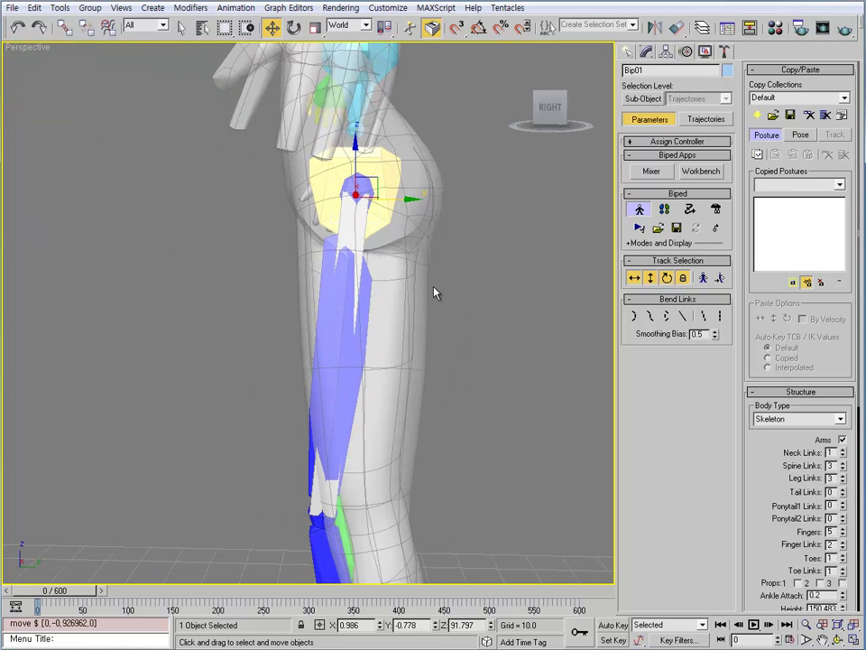
middle_click_drag(422, 281, 393, 226, "alt")
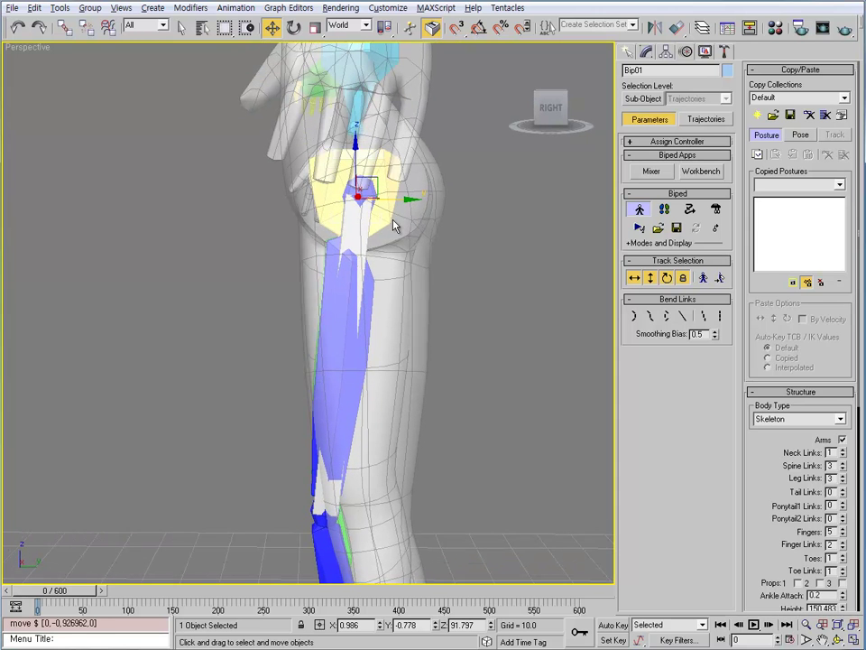
left_click_drag(401, 199, 406, 201)
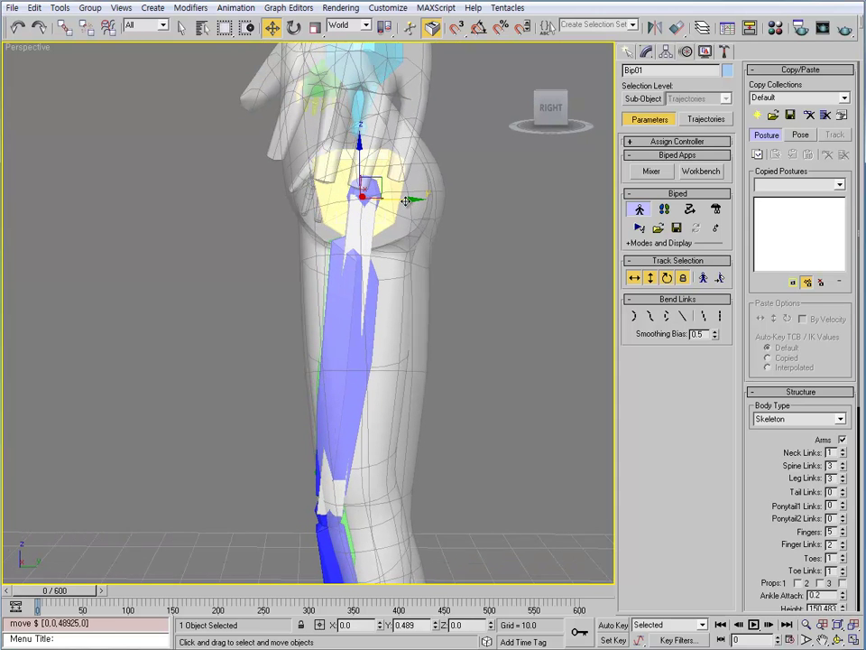
Step: Scale the left thigh bone to about 229% along its local Y and Z axes, and reduce Y to about 96%
middle_click_drag(393, 218, 478, 242, "alt")
middle_click_drag(433, 387, 416, 314)
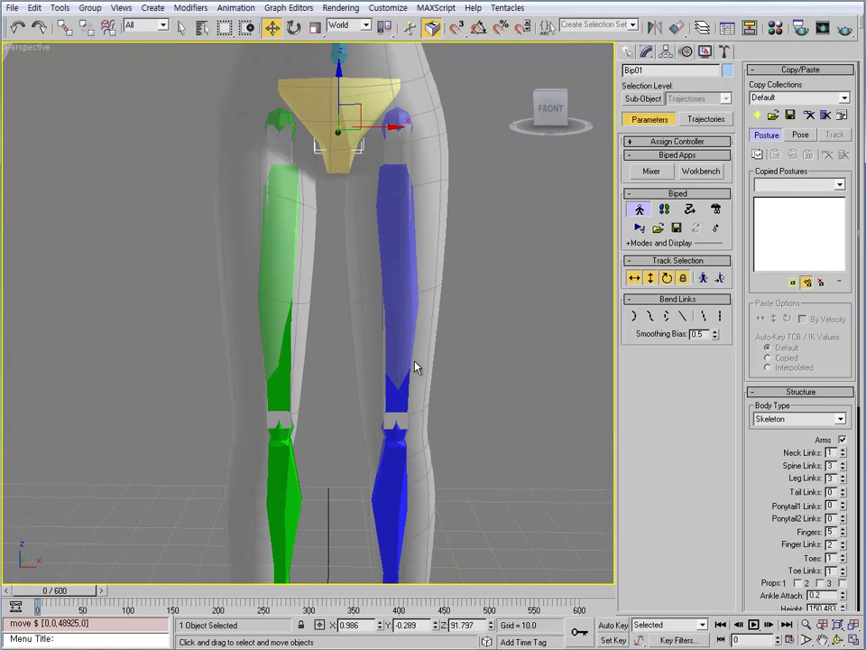
left_click(398, 395)
middle_click_drag(437, 406, 408, 247, "alt")
key("r")
left_click_drag(408, 248, 439, 145)
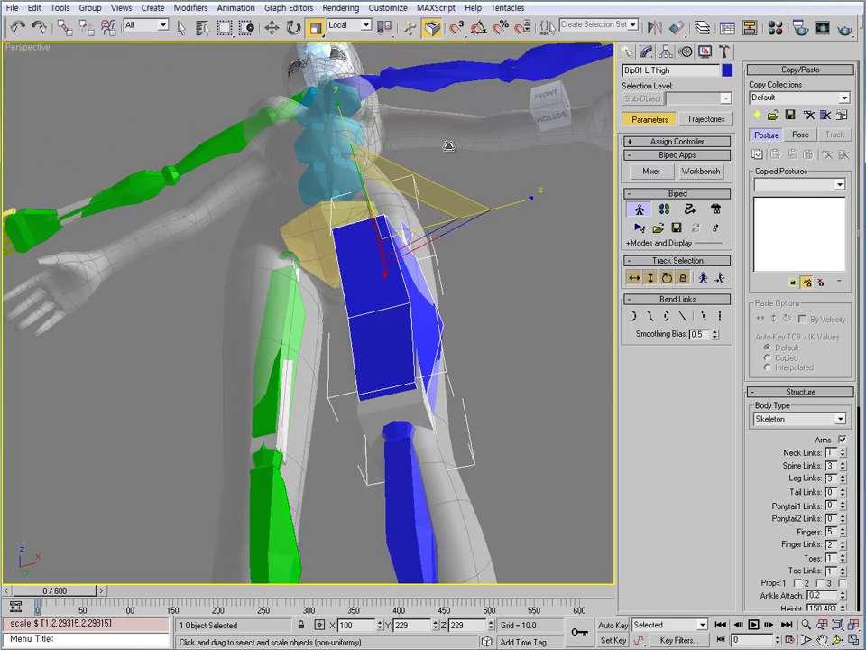
middle_click_drag(460, 302, 367, 266, "alt")
left_click_drag(341, 219, 342, 221)
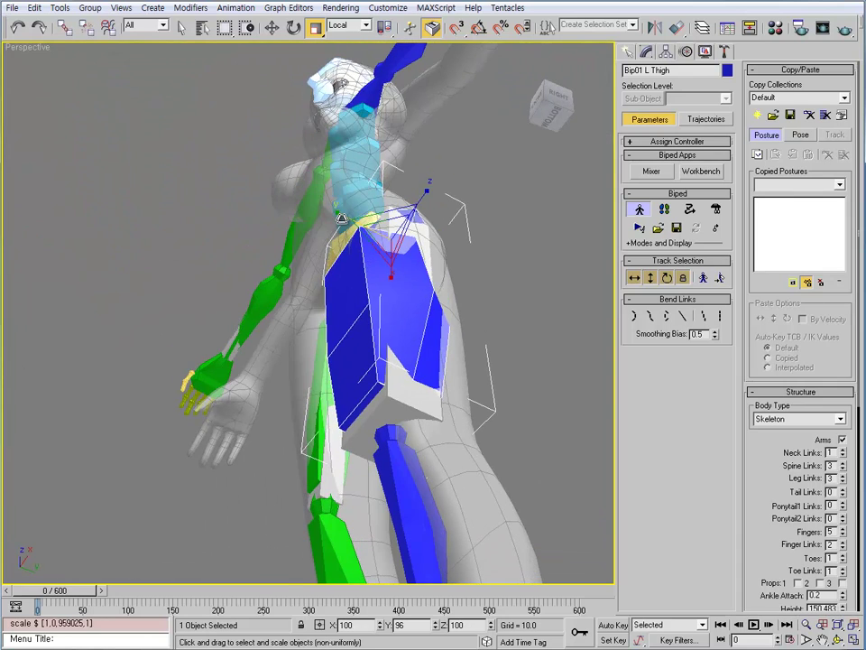
Step: Try the see-through display on the left thigh bone, checking its selection, and turn the display off again
middle_click_drag(365, 251, 481, 355, "alt")
key("alt+x")
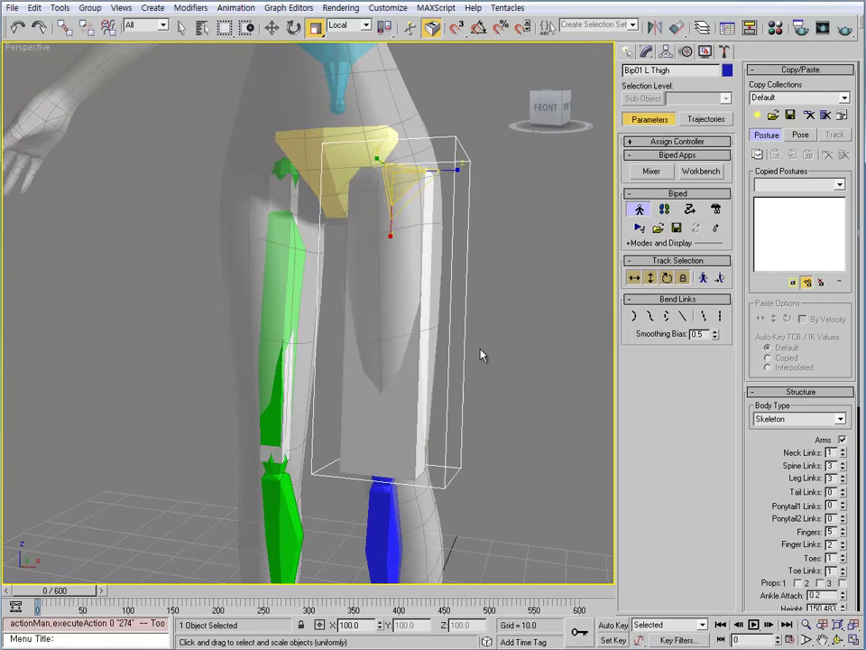
middle_click_drag(476, 410, 518, 391, "alt")
left_click(510, 350)
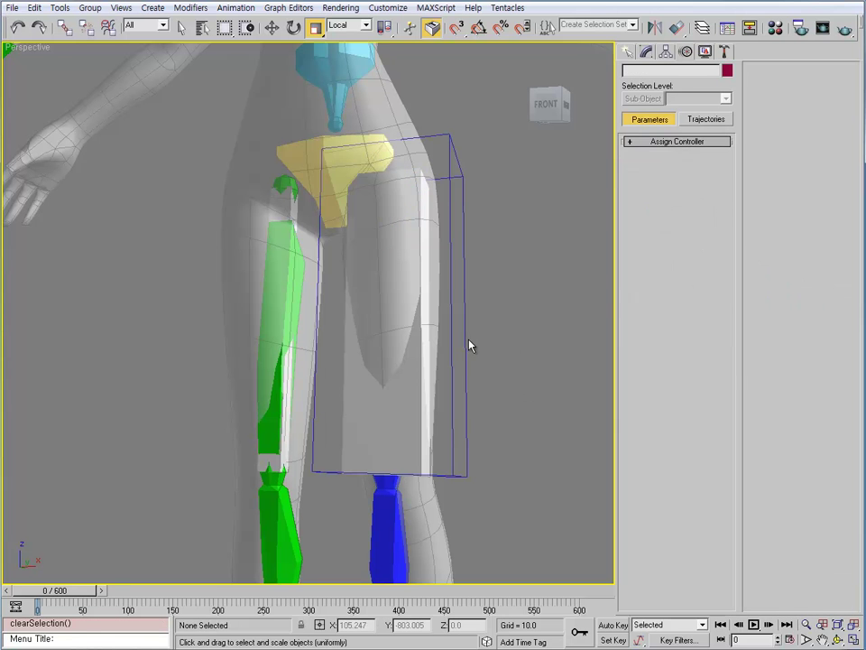
left_click(466, 342)
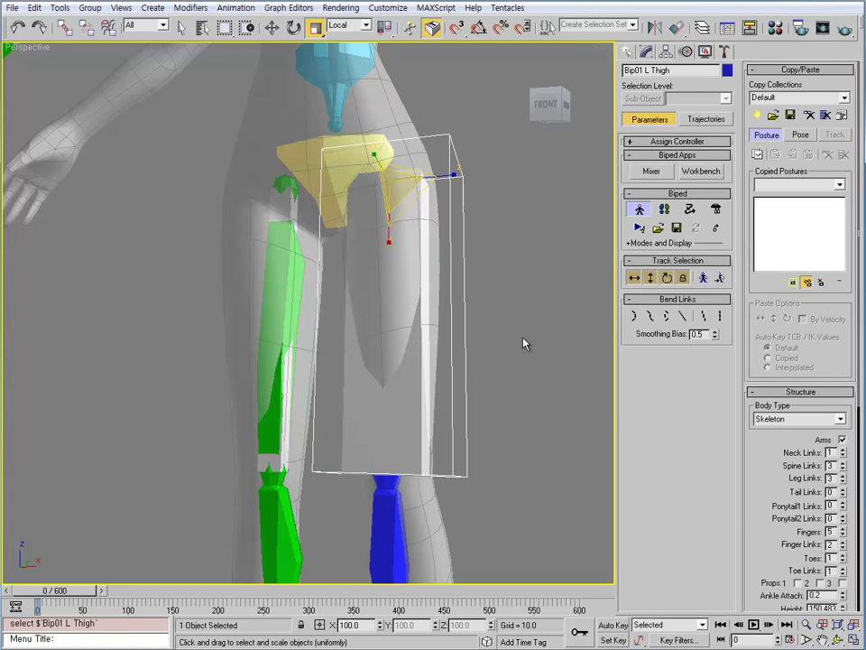
key("alt+x")
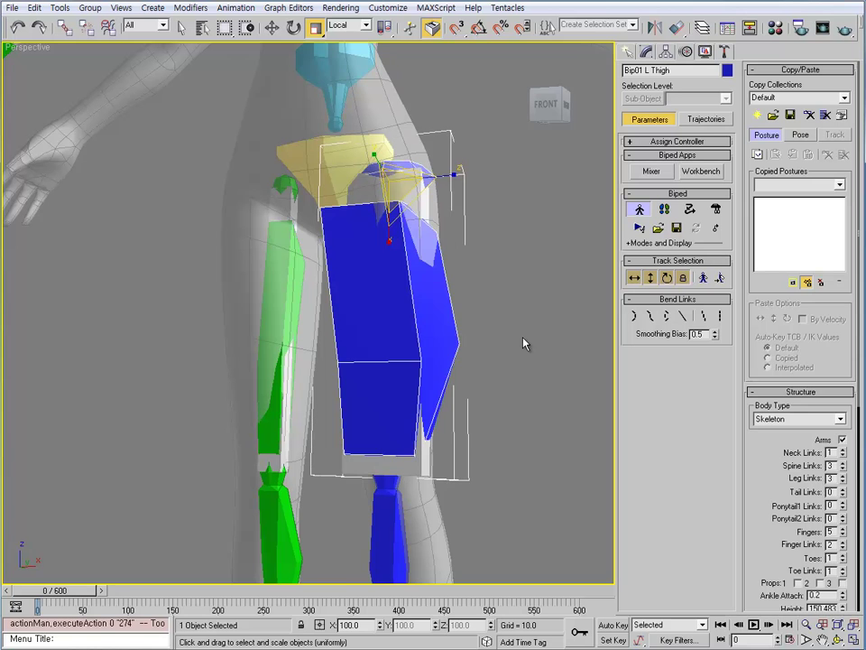
Step: Scale the left thigh to about 79% along its local Z axis and rotate it about -7° around local Z
middle_click_drag(501, 384, 428, 281, "alt")
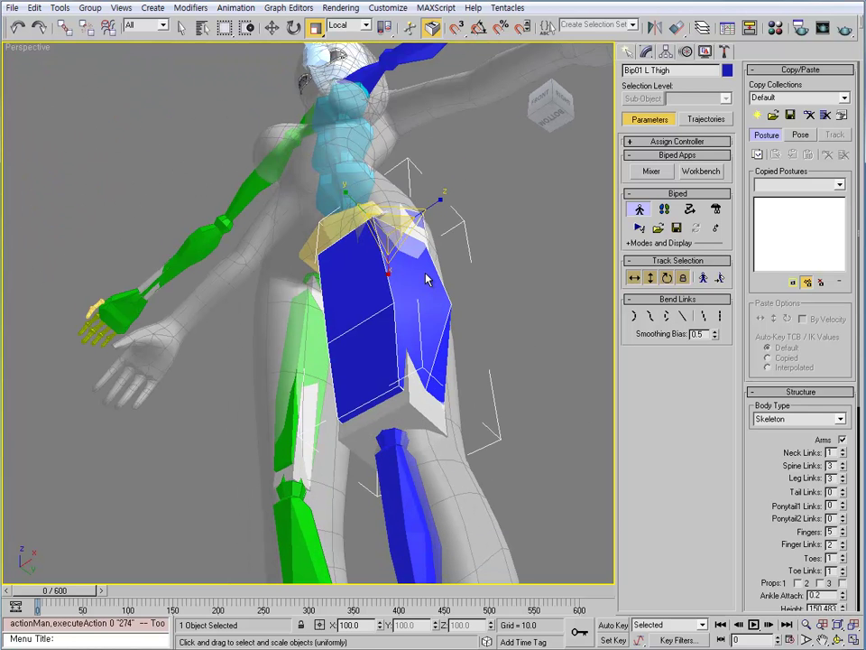
left_click_drag(350, 198, 420, 208)
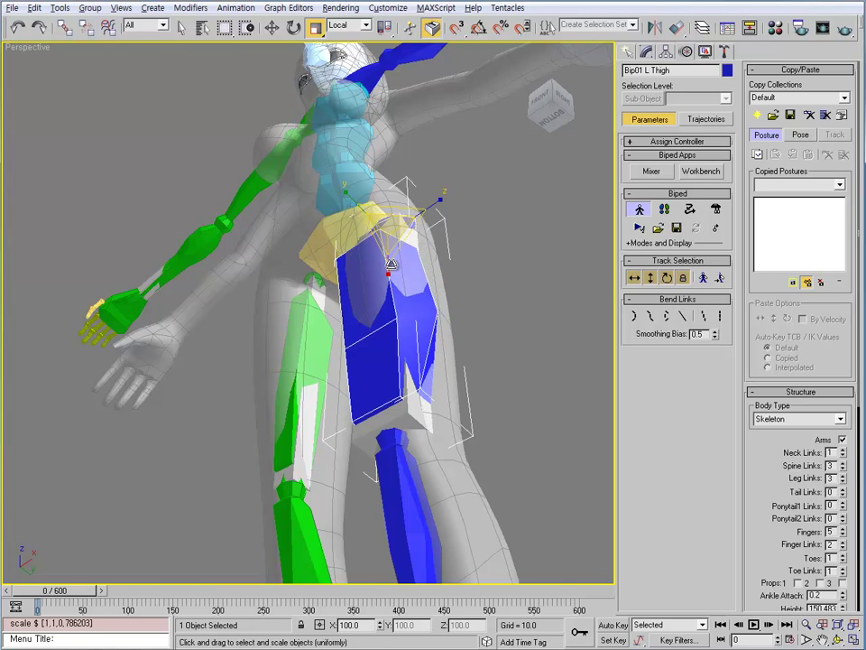
middle_click_drag(392, 267, 337, 181, "alt")
key("e")
left_click_drag(336, 180, 345, 186)
middle_click_drag(345, 186, 393, 287, "alt")
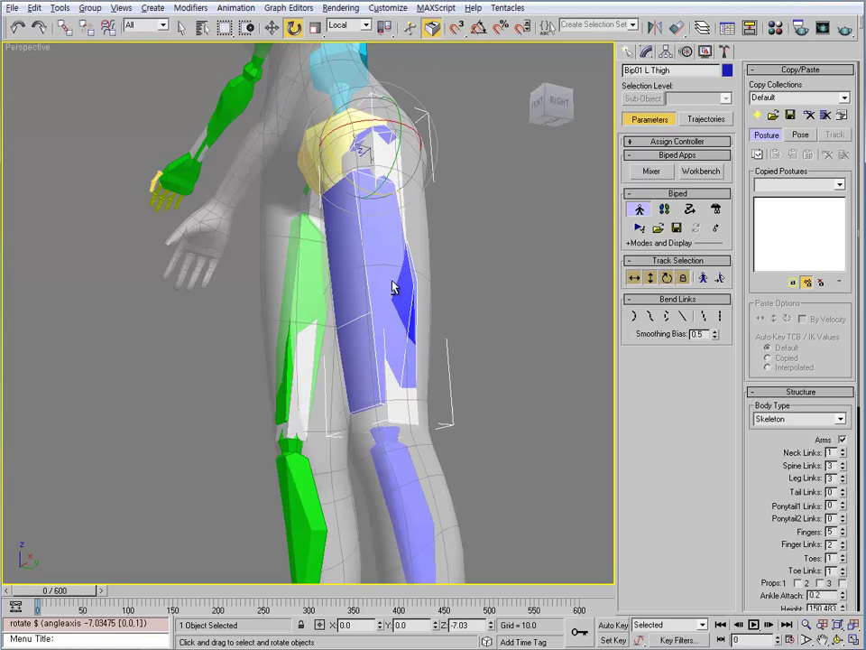
Step: Lengthen the left thigh bone along its local X axis so the calf joint meets the mesh's knee
middle_click_drag(363, 149, 379, 338, "alt")
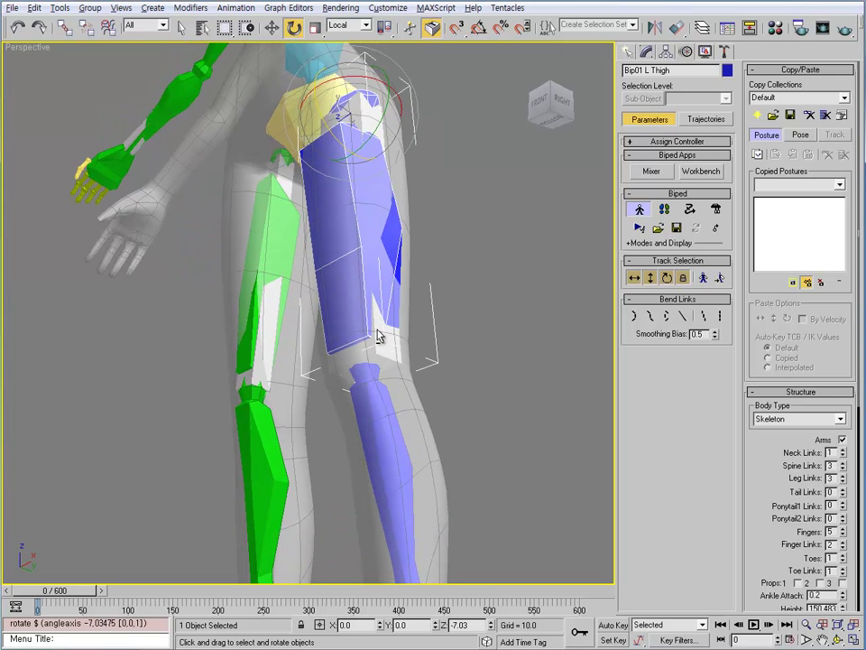
key("r")
left_click_drag(354, 160, 393, 315)
left_click(388, 459)
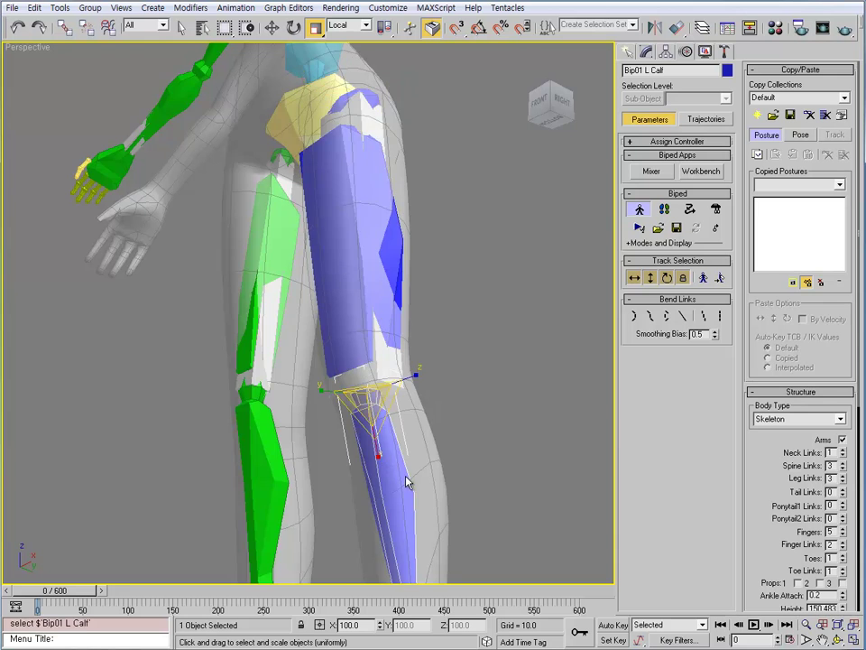
middle_click_drag(406, 479, 454, 399, "alt")
left_click(414, 227)
key("r")
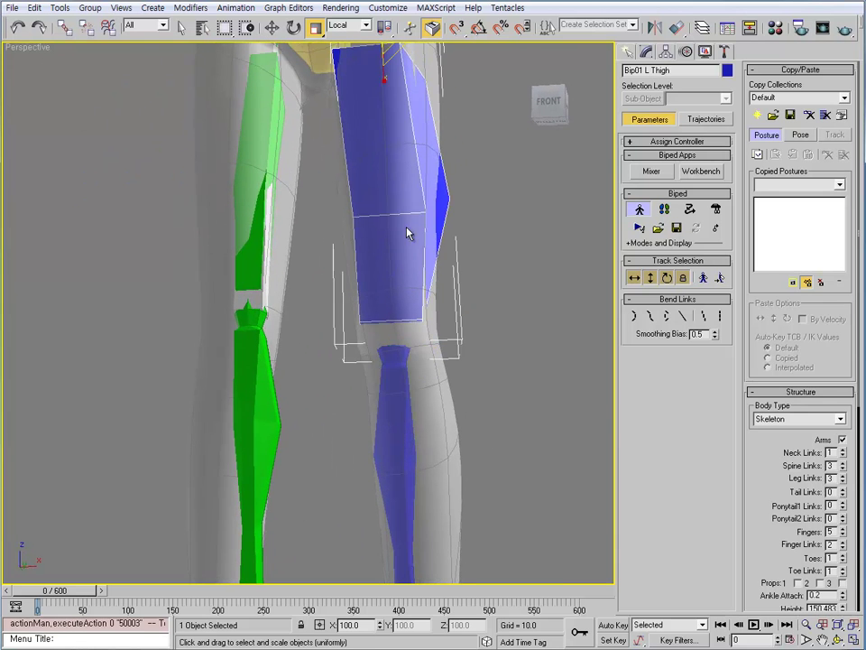
middle_click_drag(393, 163, 400, 201)
left_click_drag(386, 110, 384, 114)
Step: Examine the left calf bone and knee joint against the mesh from the front
middle_click_drag(481, 491, 462, 343)
left_click(497, 429)
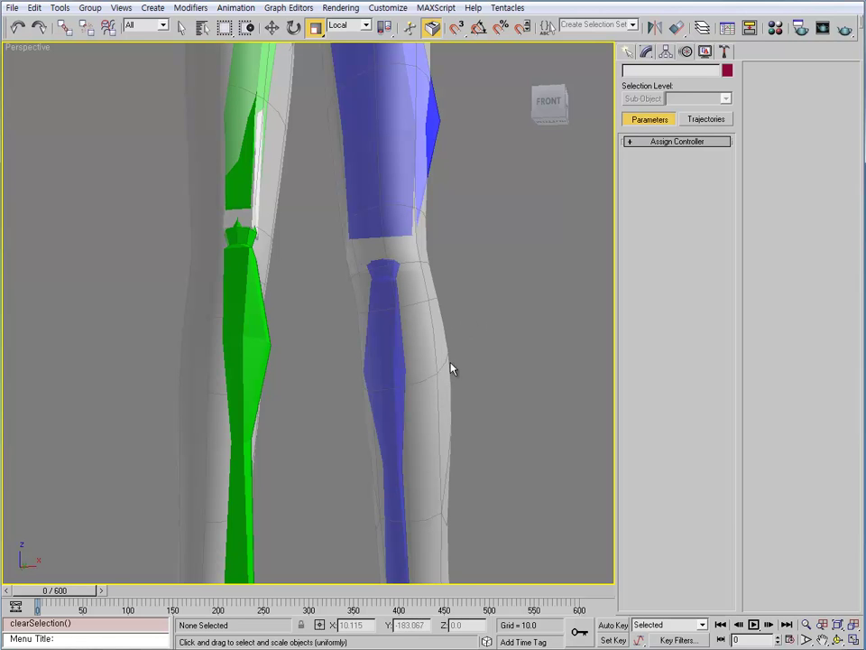
middle_click_drag(485, 349, 460, 338, "alt")
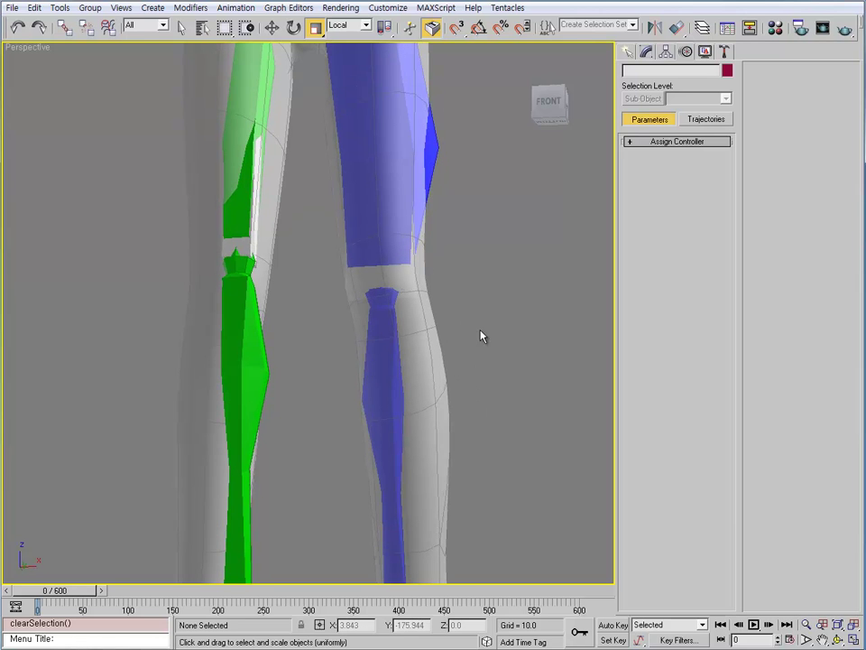
middle_click_drag(527, 347, 507, 368)
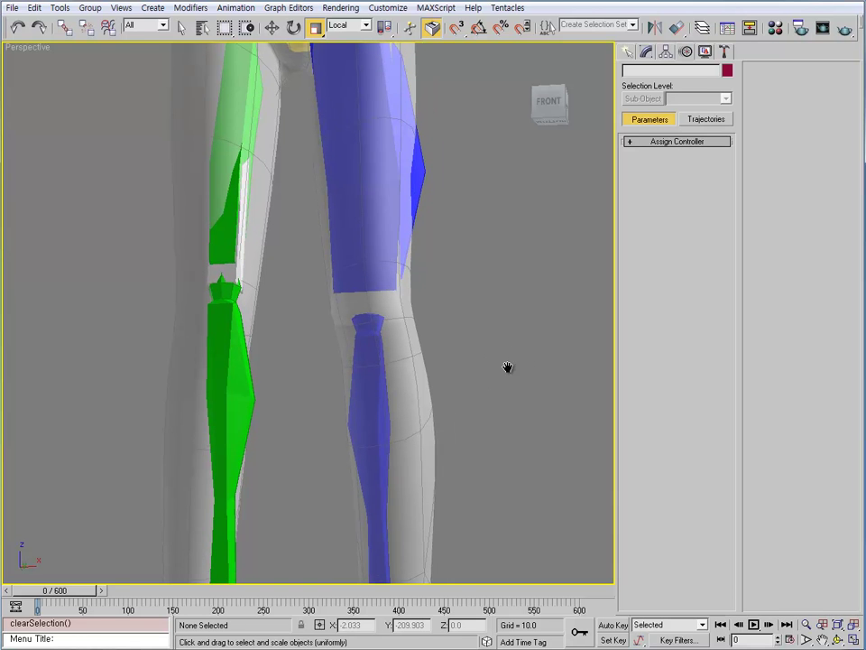
left_click(370, 393)
middle_click_drag(362, 391, 381, 414, "alt")
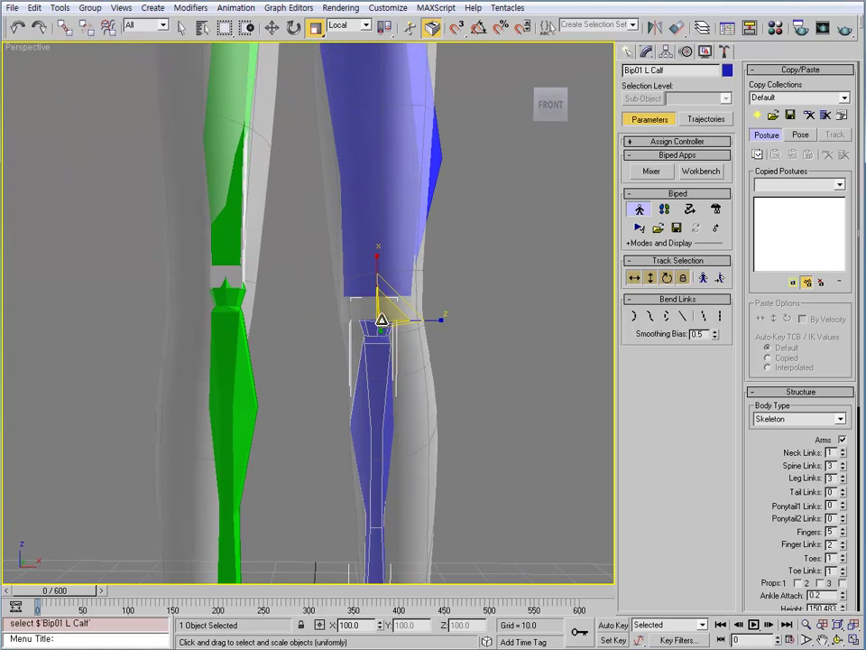
middle_click_drag(396, 268, 437, 340, "alt")
Step: Rotate the left thigh about 0.82° around its local Y axis to align the knee with the mesh
left_click(441, 202)
key("e")
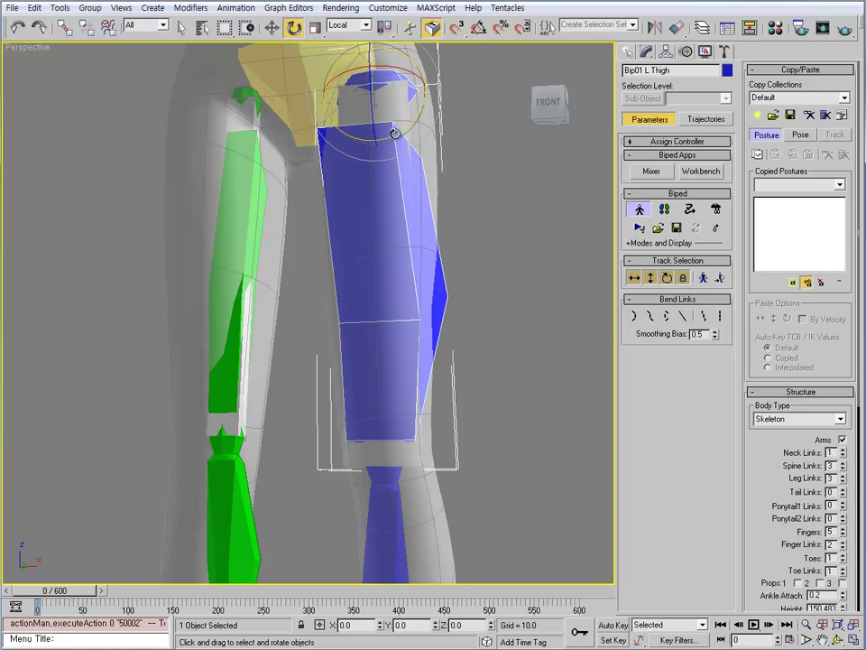
left_click(350, 25)
left_click(352, 28)
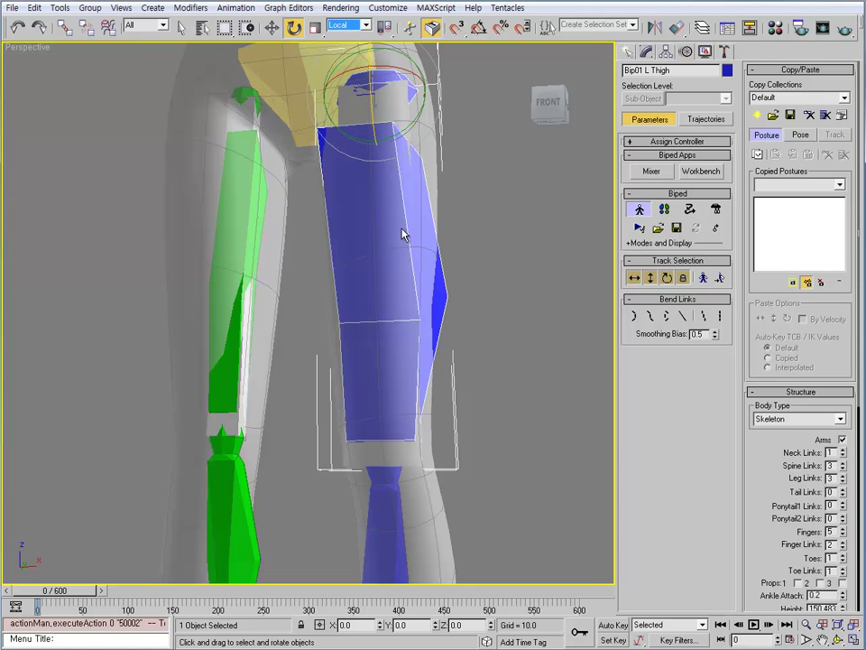
middle_click_drag(402, 229, 403, 204)
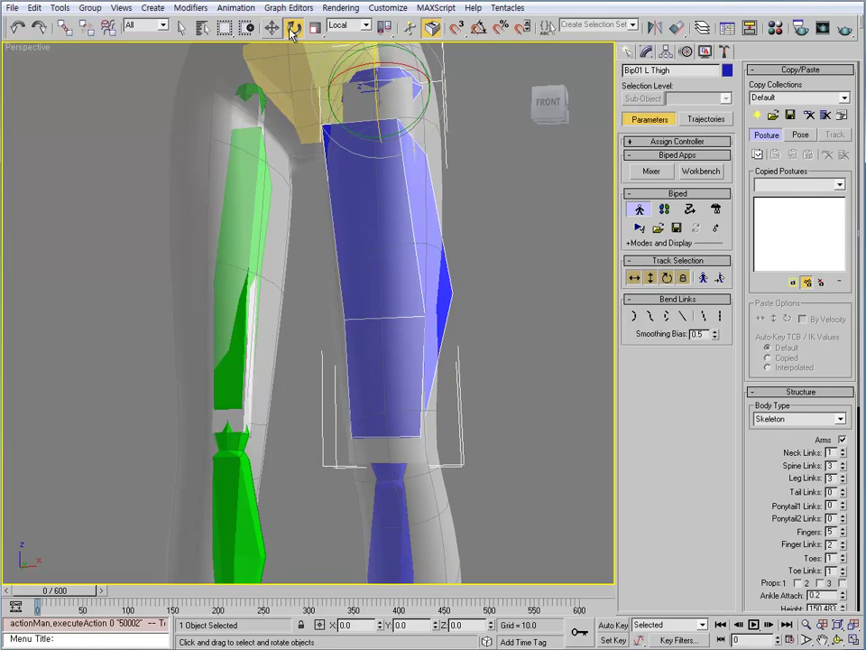
left_click_drag(406, 130, 403, 124)
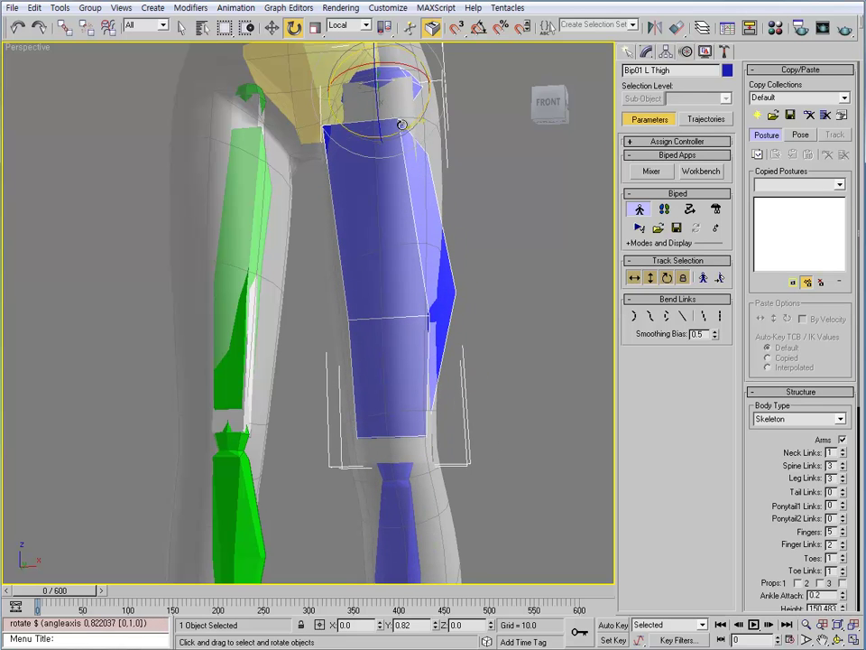
right_click(295, 30)
left_click_drag(423, 268, 553, 168)
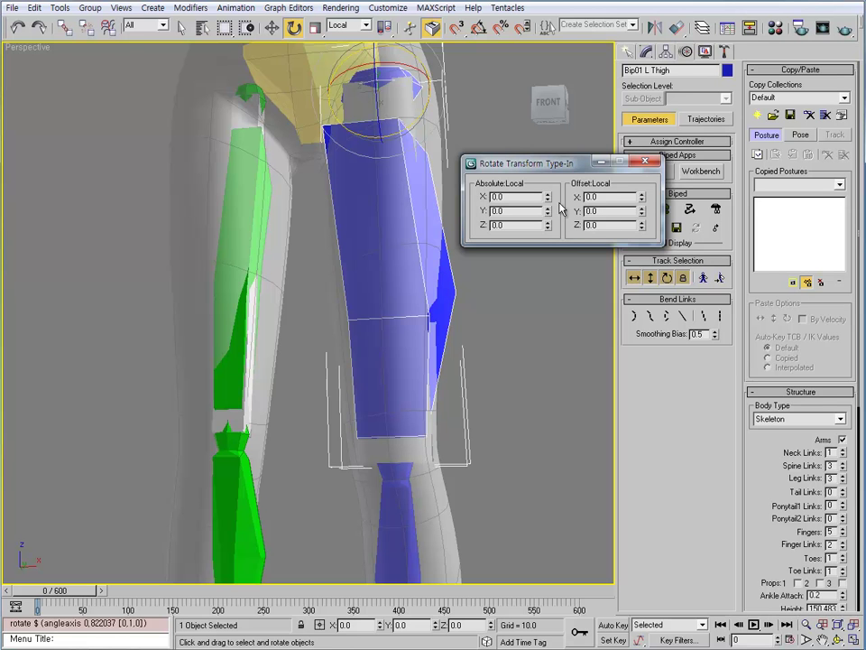
middle_click_drag(434, 198, 386, 204, "alt")
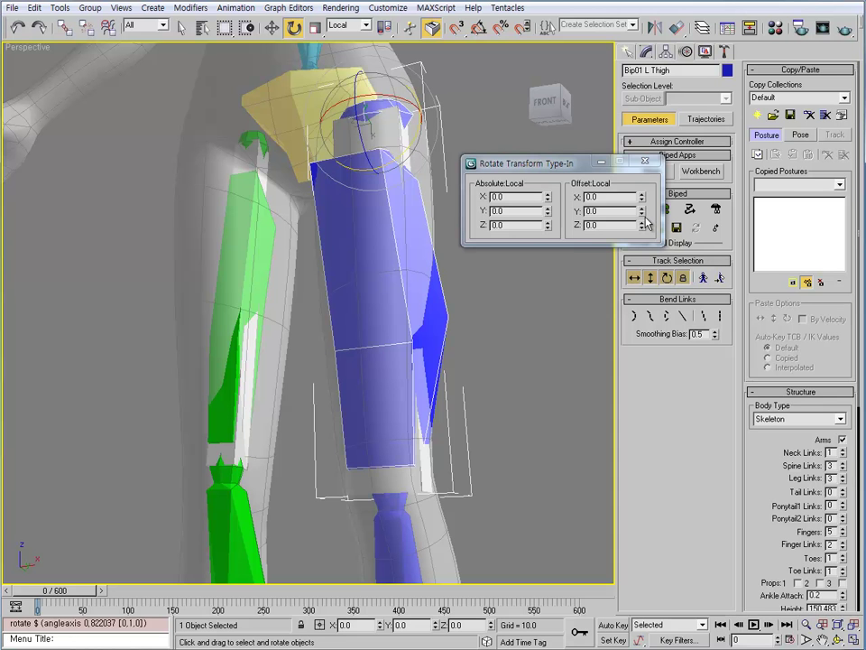
left_click_drag(642, 214, 642, 204)
left_click(653, 160)
Step: Shorten the left thigh to about 97% along its local X axis so the knee joint fits the mesh
middle_click_drag(361, 355, 415, 283)
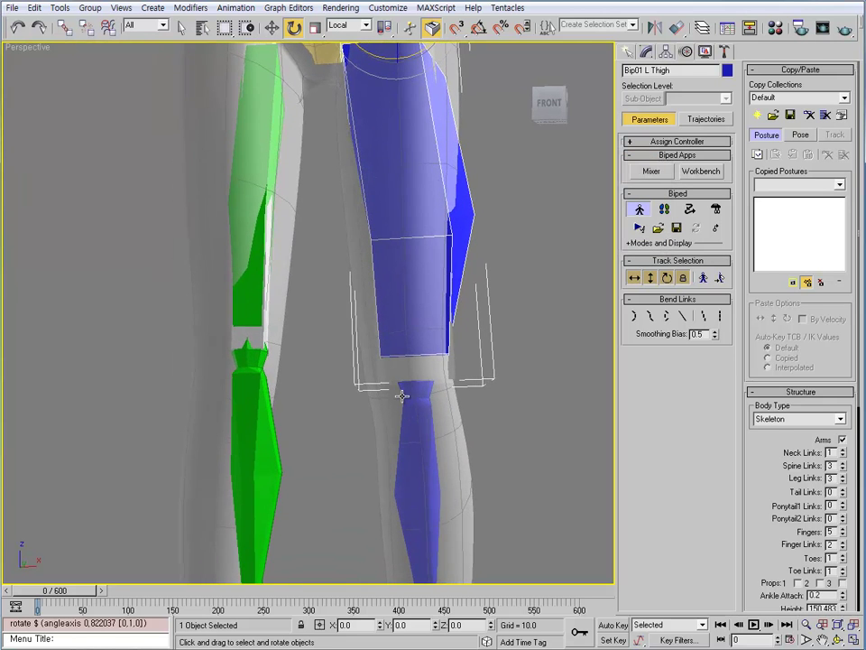
left_click(411, 423)
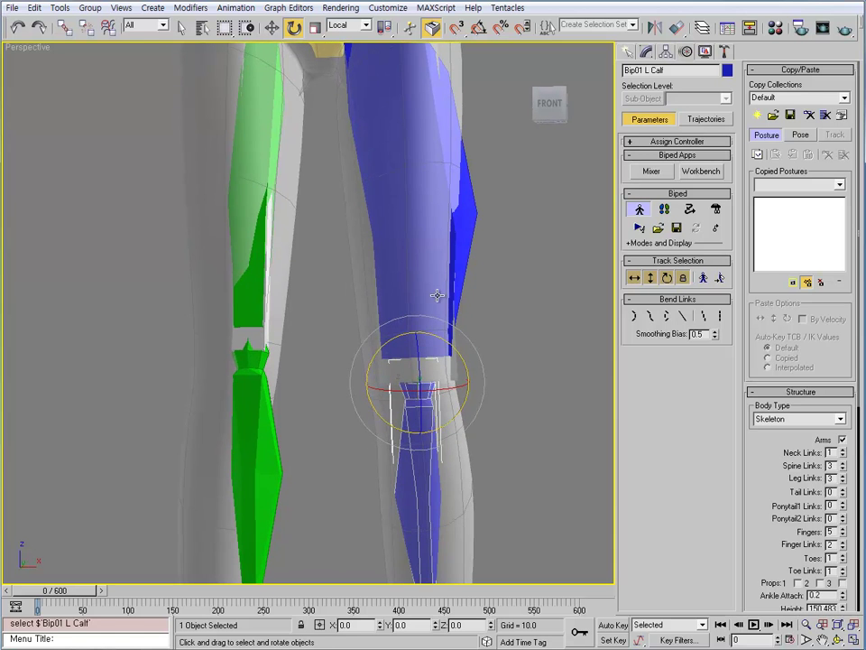
left_click(440, 284)
key("r")
middle_click_drag(441, 271, 435, 299)
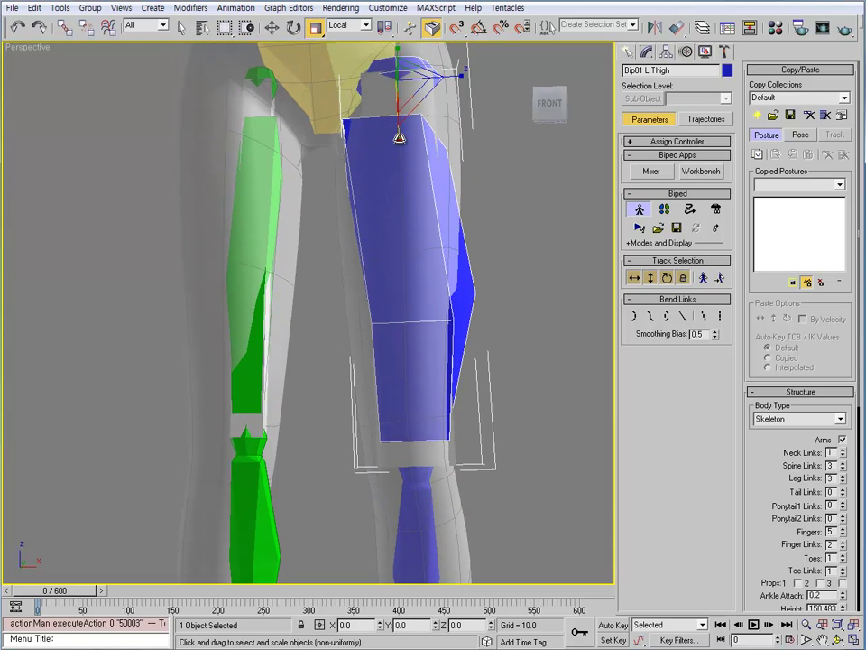
left_click_drag(398, 137, 400, 135)
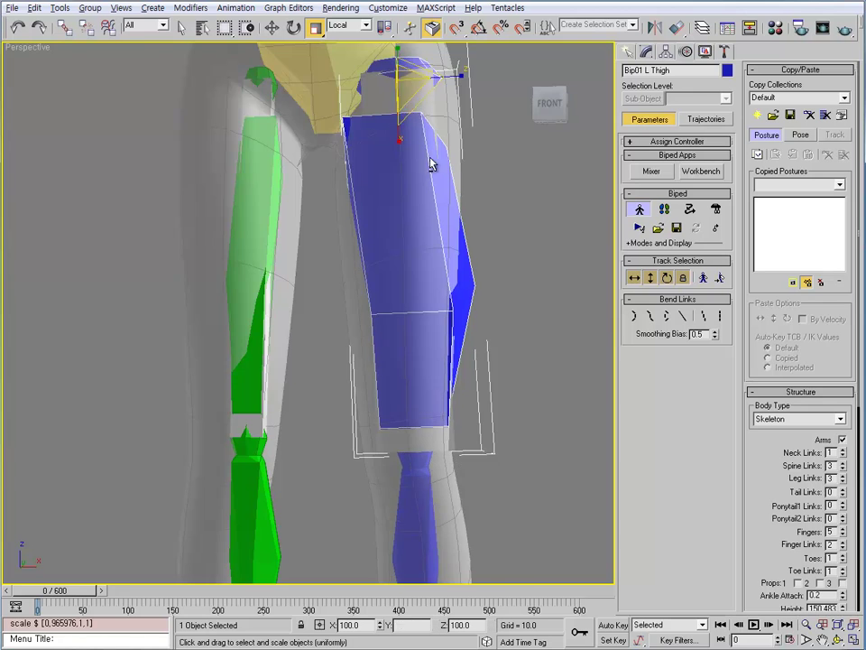
Step: Thicken the left calf bone across its width and depth to fill the mesh's lower leg
middle_click_drag(432, 165, 352, 288, "alt")
middle_click_drag(418, 408, 389, 268)
left_click(430, 414)
left_click_drag(389, 268, 407, 196)
middle_click_drag(407, 195, 400, 359, "alt")
Step: Rotate the left calf about 8.57° around its local Z axis to follow the mesh's shin
key("e")
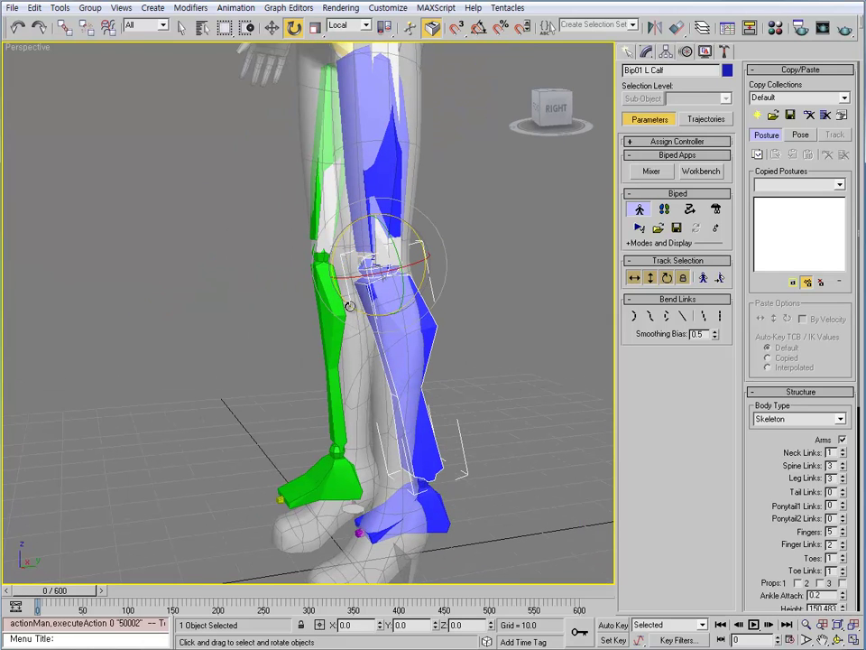
left_click_drag(366, 316, 338, 298)
mouse_move(378, 349)
middle_mouse_down("alt")
mouse_move(390, 353)
mouse_move(380, 353)
mouse_move(377, 338)
middle_mouse_up("alt")
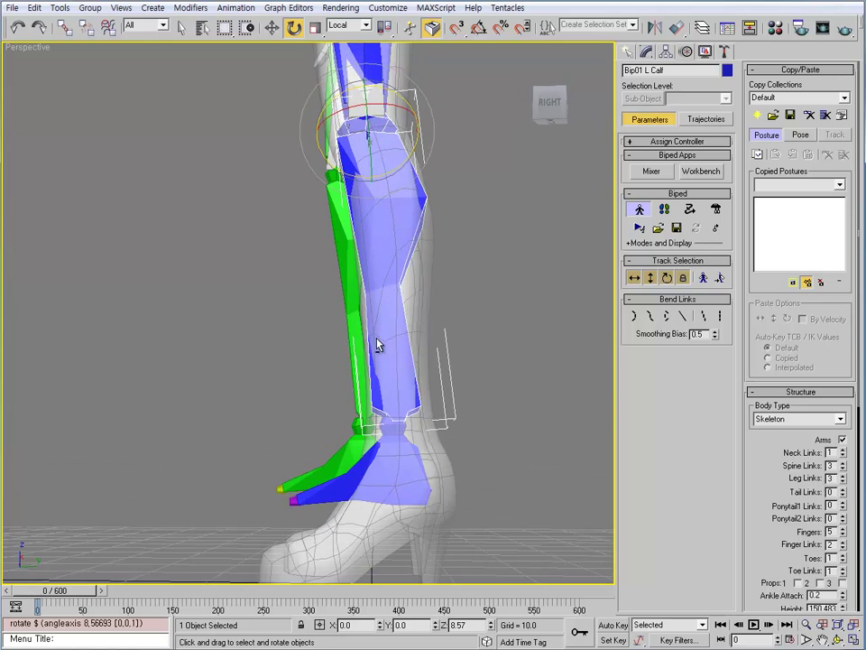
Step: Lengthen the left calf to about 108% along its local X axis to reach the mesh's ankle
left_click(395, 451)
middle_click_drag(422, 467, 425, 442, "alt")
left_click(396, 254)
key("r")
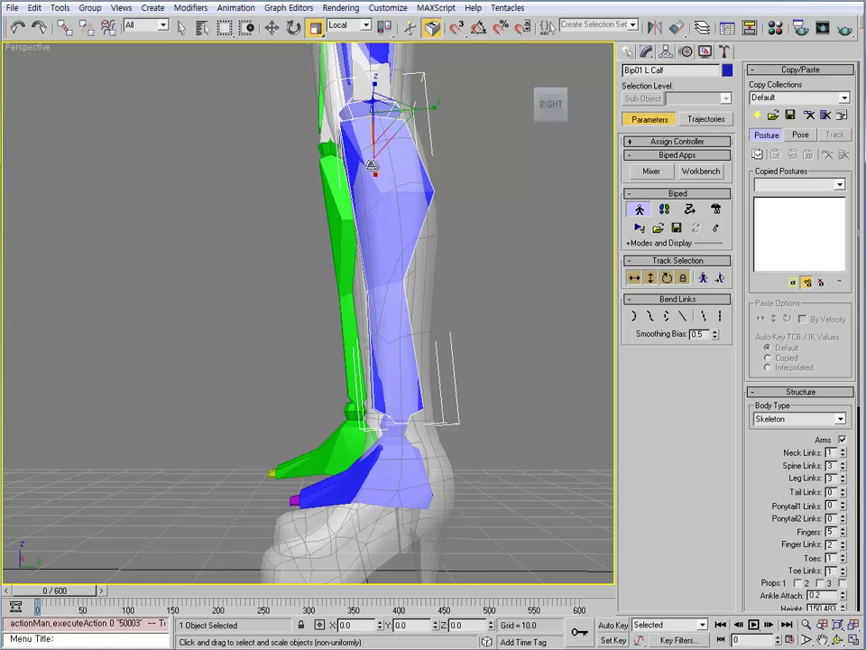
mouse_move(373, 171)
left_mouse_down()
mouse_move(371, 160)
mouse_move(375, 175)
left_mouse_up()
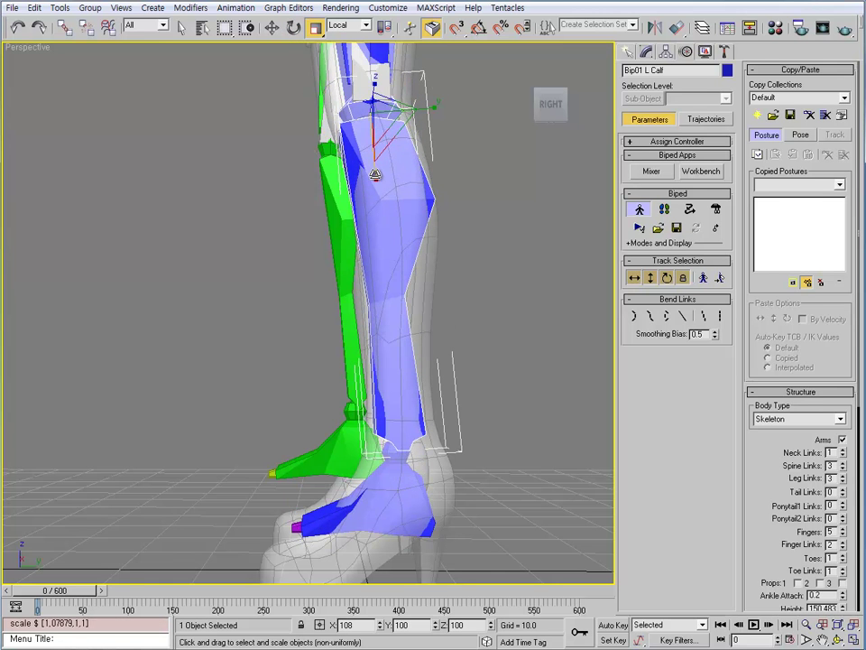
Step: Rotate the left calf about -0.88° around its local Z axis to center the ankle in the mesh
middle_click_drag(436, 316, 424, 303, "alt")
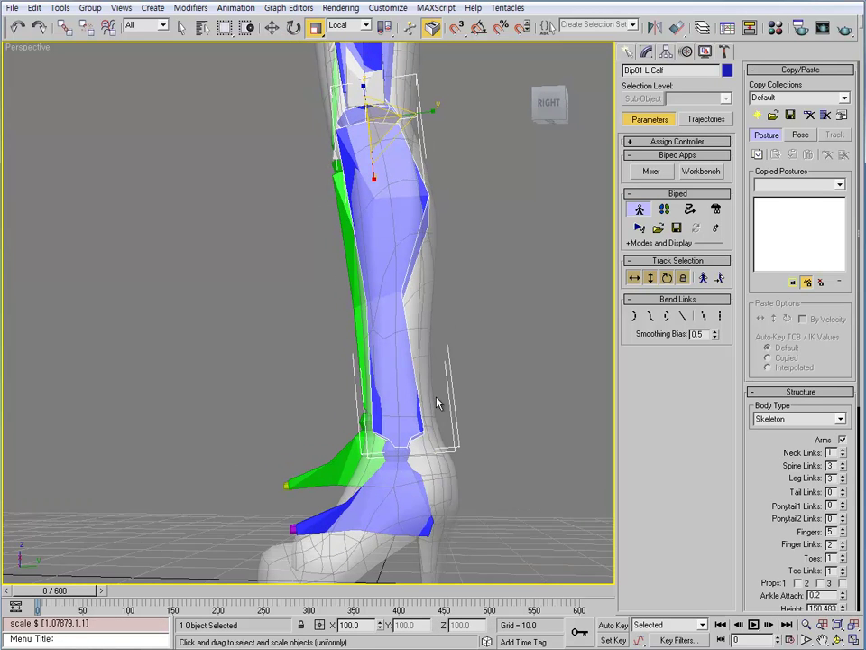
key("e")
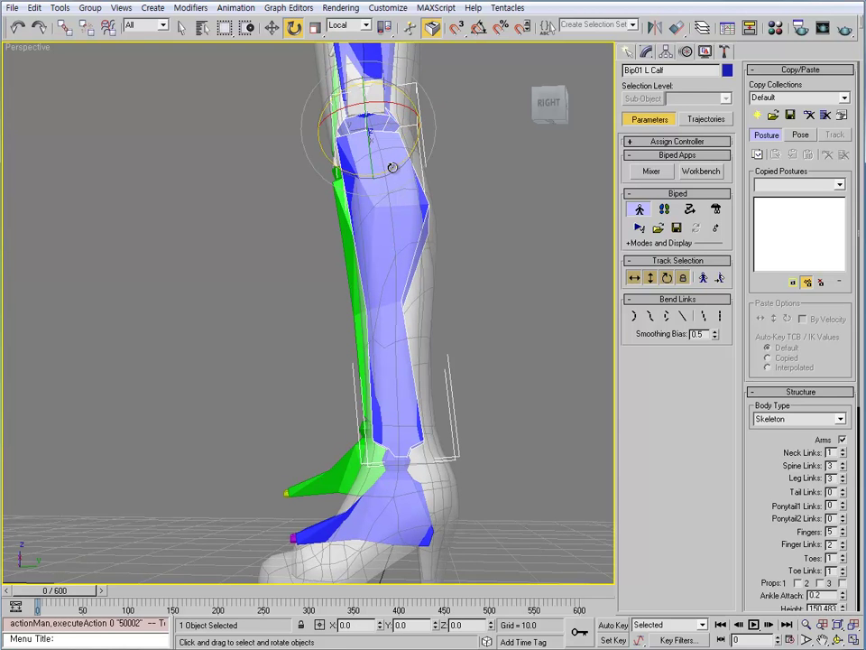
left_click_drag(392, 166, 394, 166)
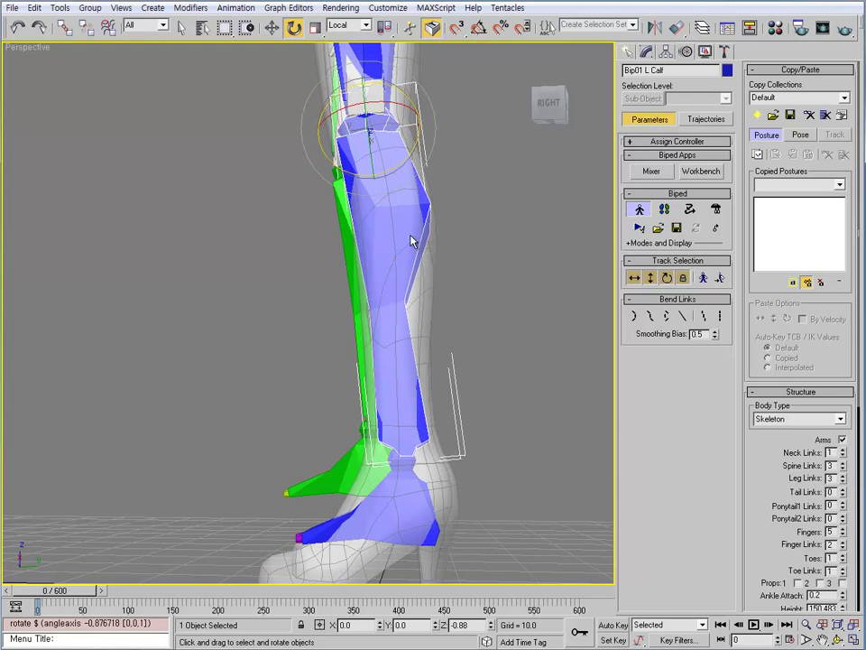
mouse_move(440, 472)
middle_mouse_down()
mouse_move(445, 400)
mouse_move(462, 411)
mouse_move(431, 410)
mouse_move(497, 462)
mouse_move(432, 472)
middle_mouse_up()
Step: Rotate the left foot about -2.18° around its local Z axis to line it up with the shoe
left_click(424, 420)
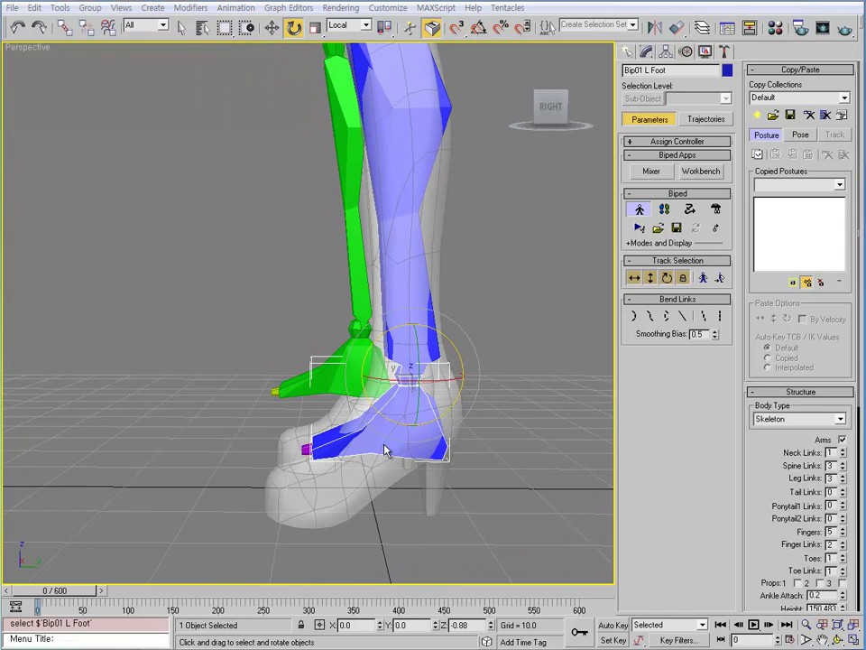
middle_click_drag(414, 423, 416, 448)
key("e")
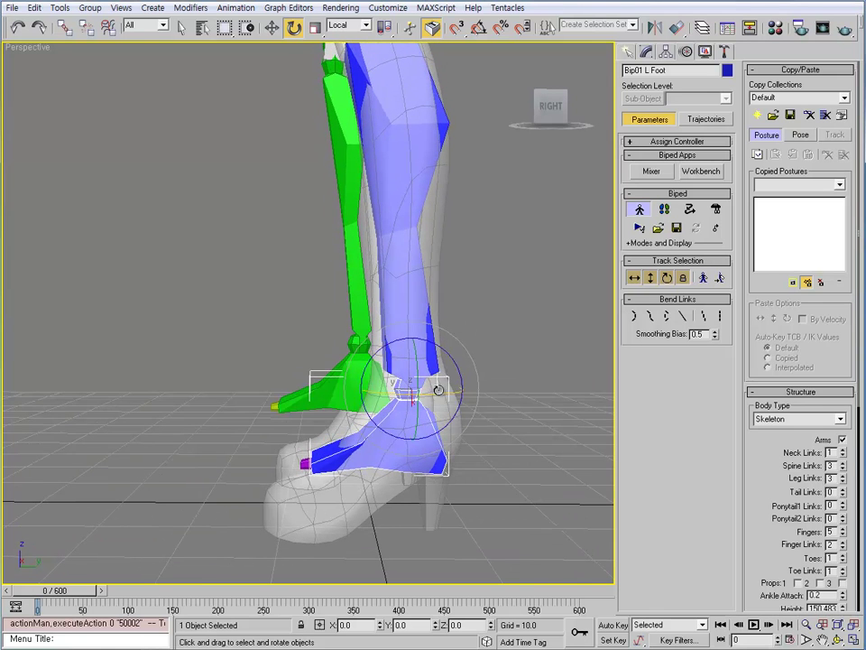
left_click_drag(457, 362, 474, 353)
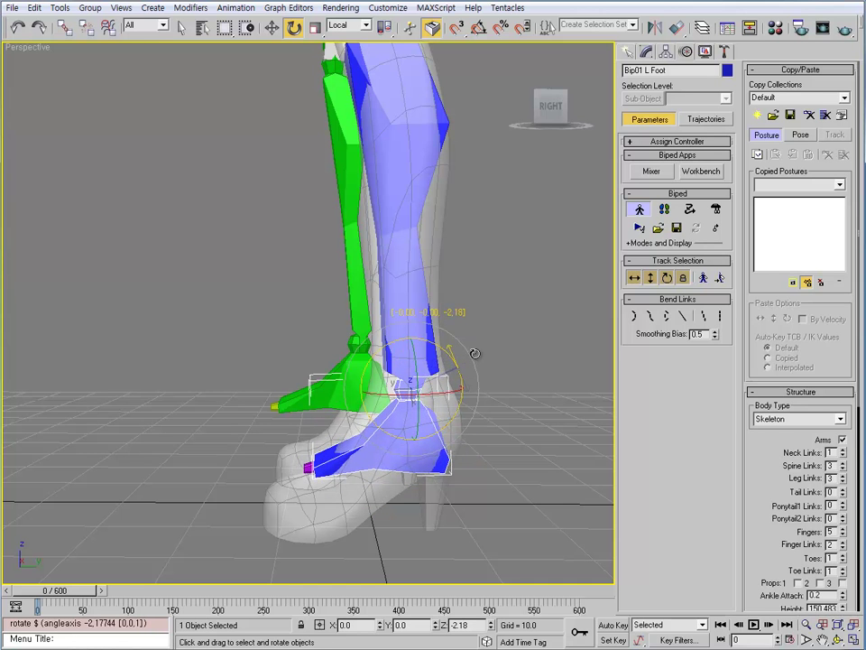
Step: Scale the left foot to about 169% along its local X axis and 104% along its local Y axis
key("r")
key("r")
left_click_drag(406, 354, 410, 301)
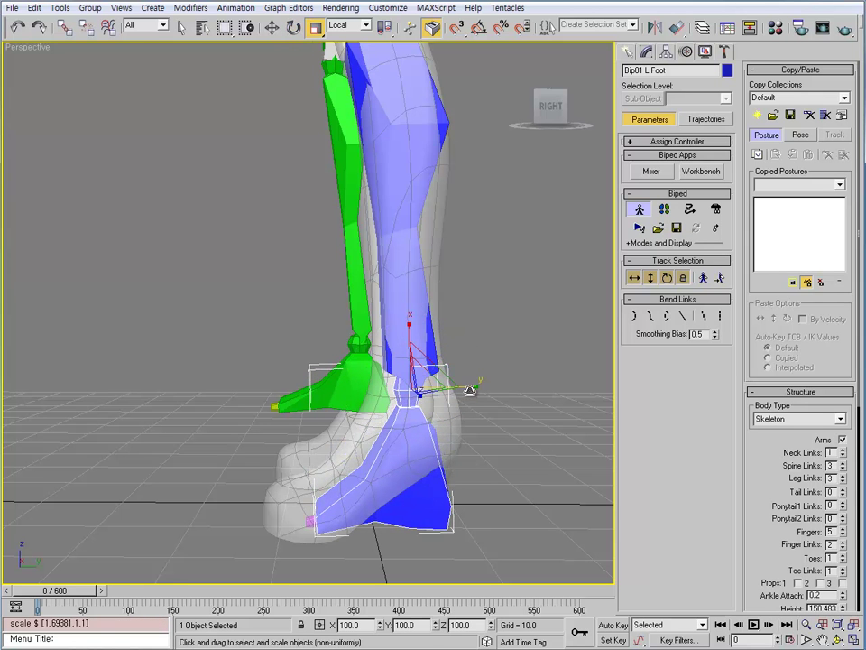
mouse_move(470, 389)
left_mouse_down()
mouse_move(496, 389)
mouse_move(472, 387)
left_mouse_up()
middle_click_drag(422, 492, 425, 451)
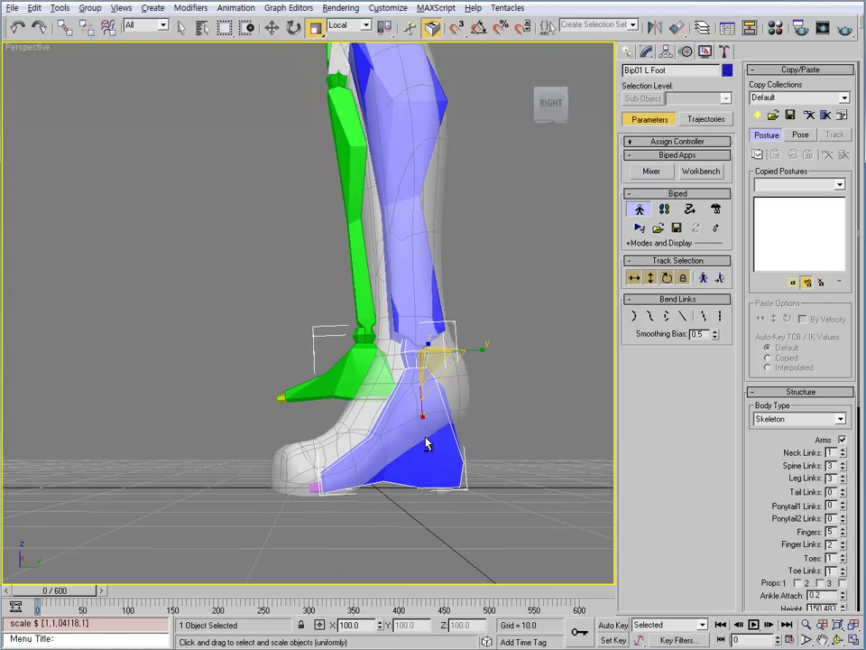
Step: Rotate the left foot about 2.43° around its local Z axis to level it with the shoe sole
key("e")
left_click_drag(454, 389, 450, 389)
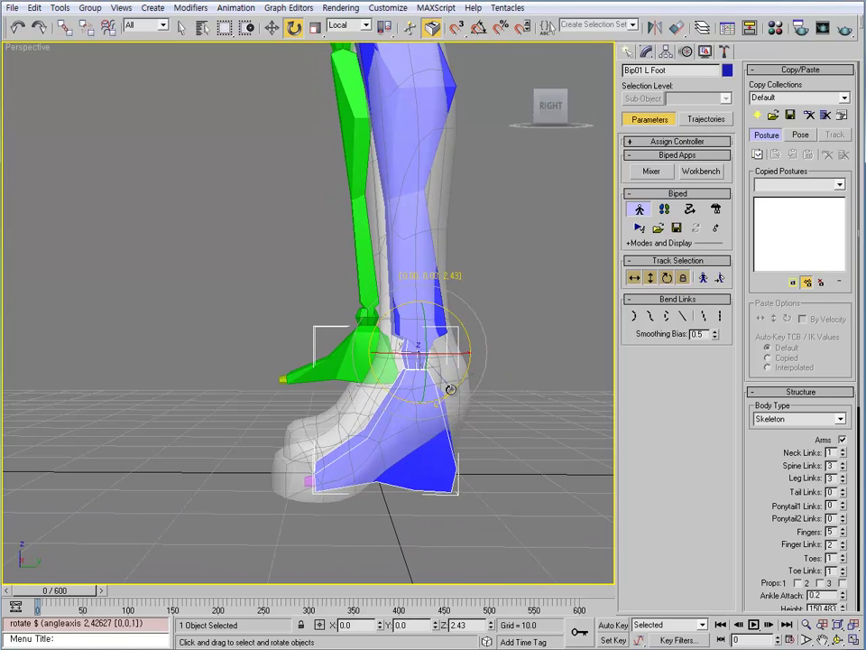
mouse_move(426, 444)
middle_mouse_down("alt")
mouse_move(426, 429)
mouse_move(427, 439)
middle_mouse_up("alt")
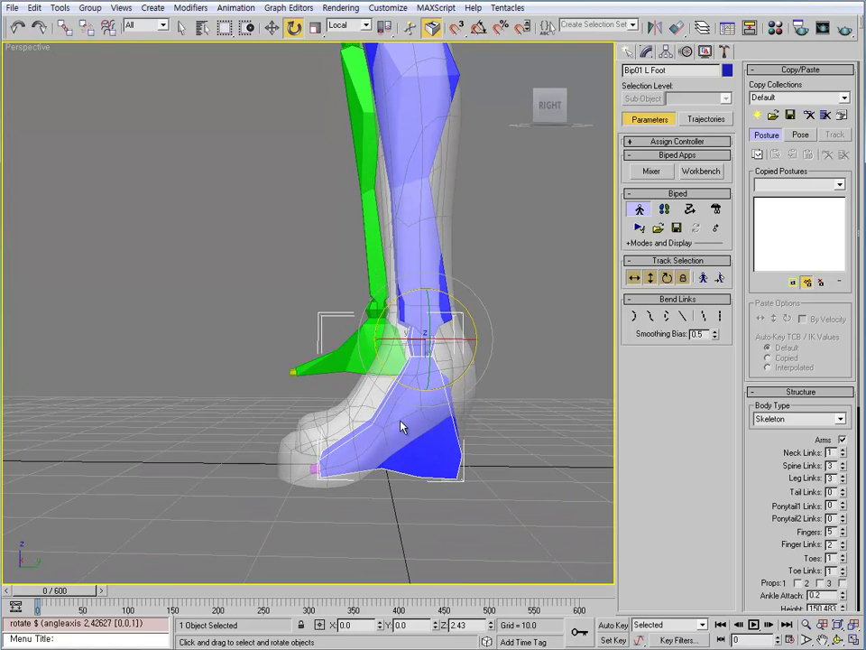
Step: Shorten the left foot to about 82% along its local Y axis to move the toe joint back in the shoe
left_click(314, 469)
middle_click_drag(326, 488, 471, 470)
scroll(393, 444, "up", 3)
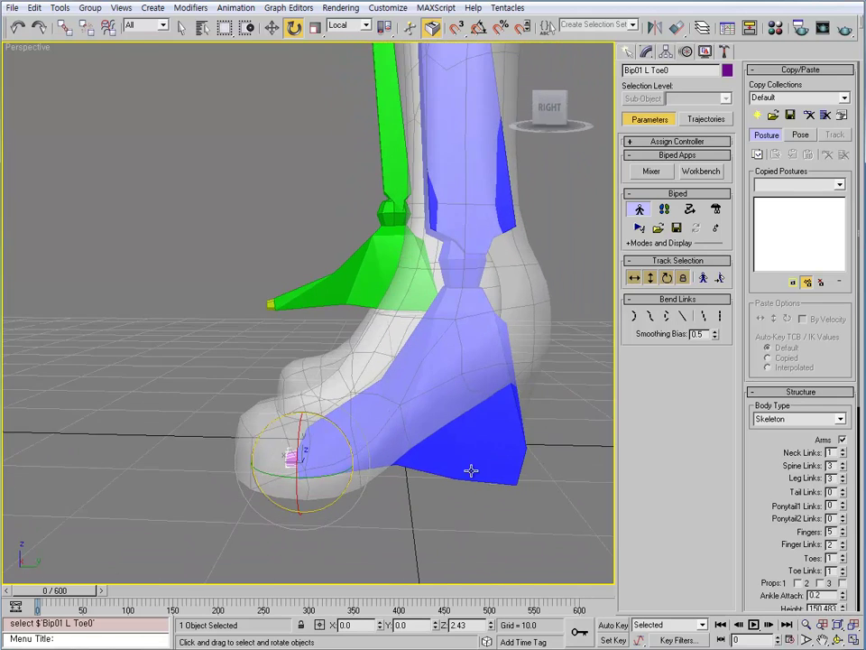
left_click(487, 442)
key("r")
left_click_drag(534, 259, 519, 257)
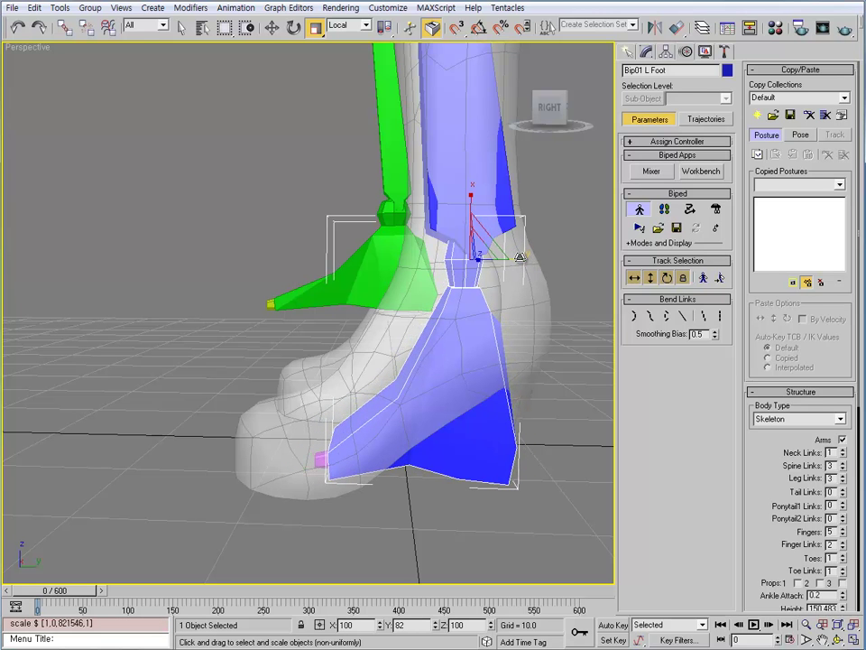
Step: Scale the left toe to about 534% along its local Z axis and 531% along its local X axis
middle_click_drag(379, 441, 389, 482, "alt")
left_click(323, 464)
key("r")
left_click_drag(385, 468, 603, 485)
middle_click_drag(578, 485, 281, 456, "alt")
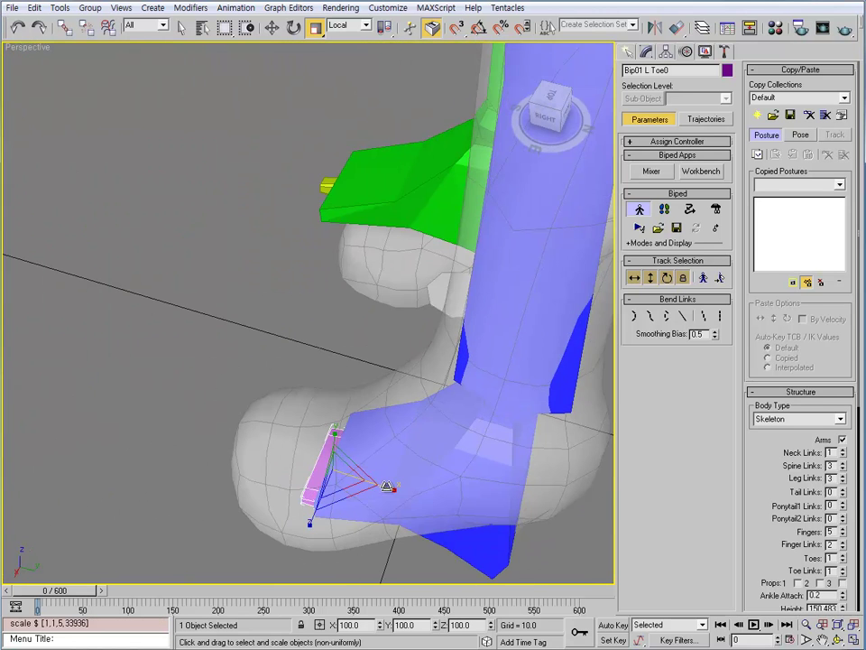
left_click_drag(386, 487, 612, 548)
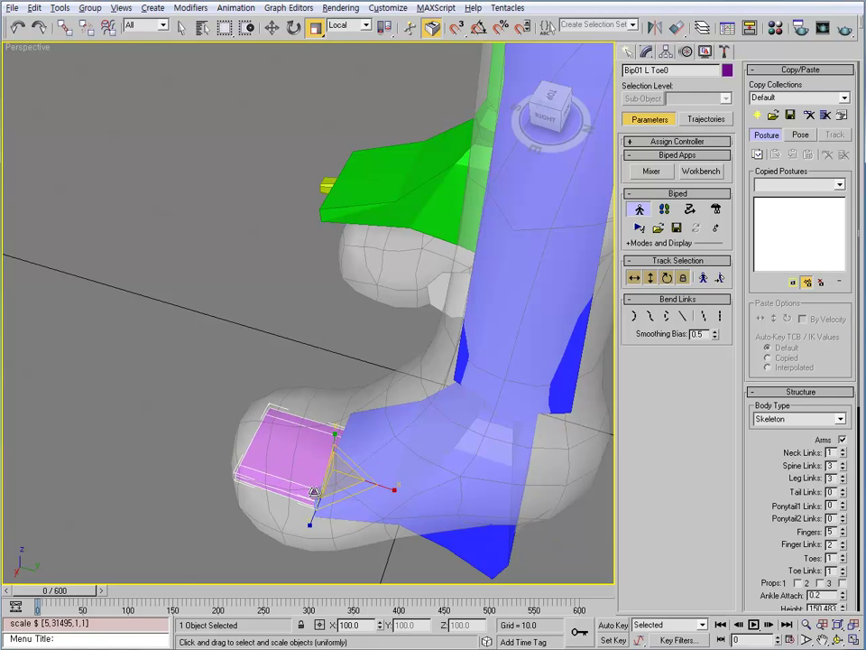
Step: Thicken the left toe along its local Y axis to fill the height of the shoe tip
middle_click_drag(271, 506, 333, 454, "alt")
left_click_drag(333, 460, 362, 140)
middle_click_drag(405, 401, 457, 424, "alt")
left_click_drag(357, 421, 381, 426)
middle_click_drag(460, 431, 347, 401, "alt")
Step: Widen the left foot to about 157% along its local Z axis to match the shoe's width
left_click(441, 365)
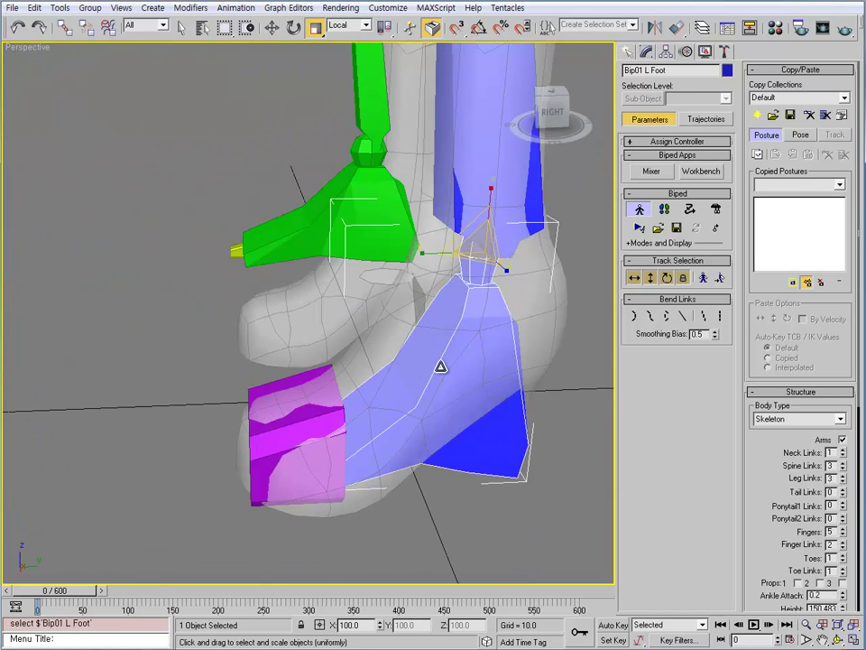
mouse_move(441, 366)
middle_mouse_down("alt")
mouse_move(527, 456)
mouse_move(436, 346)
middle_mouse_up("alt")
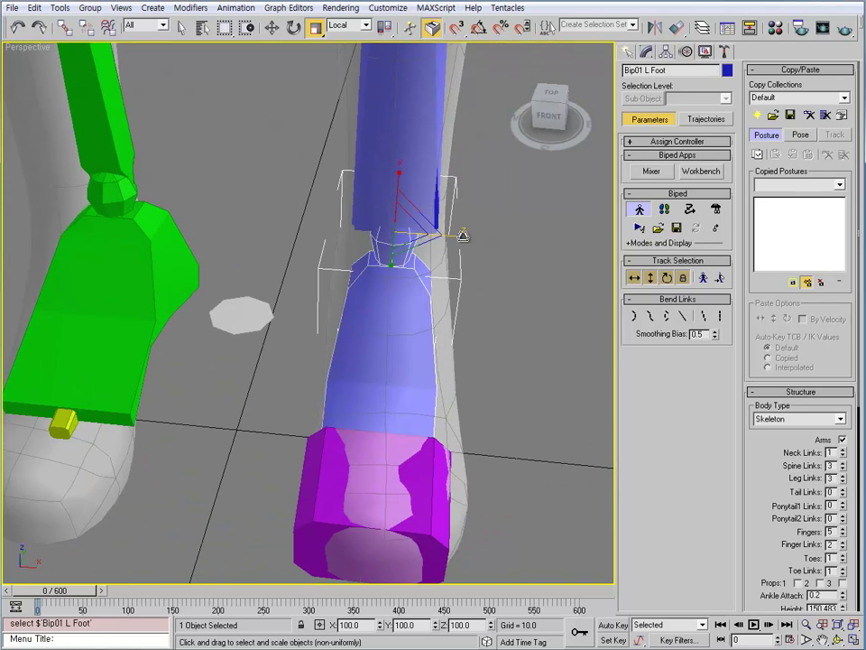
left_click_drag(462, 236, 487, 239)
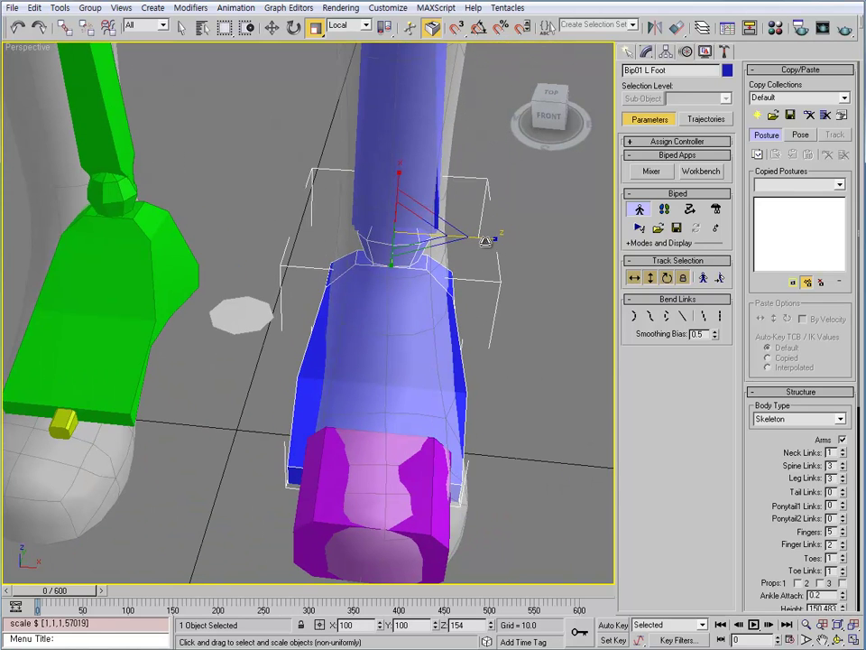
Step: Copy the posture of the left thigh, calf, foot and toe together and paste it opposite onto the right leg
middle_click_drag(471, 351, 385, 262, "alt")
mouse_move(433, 335)
middle_mouse_down("alt")
mouse_move(349, 328)
mouse_move(442, 338)
mouse_move(454, 312)
mouse_move(436, 347)
middle_mouse_up("alt")
left_click(436, 350)
left_click(340, 508)
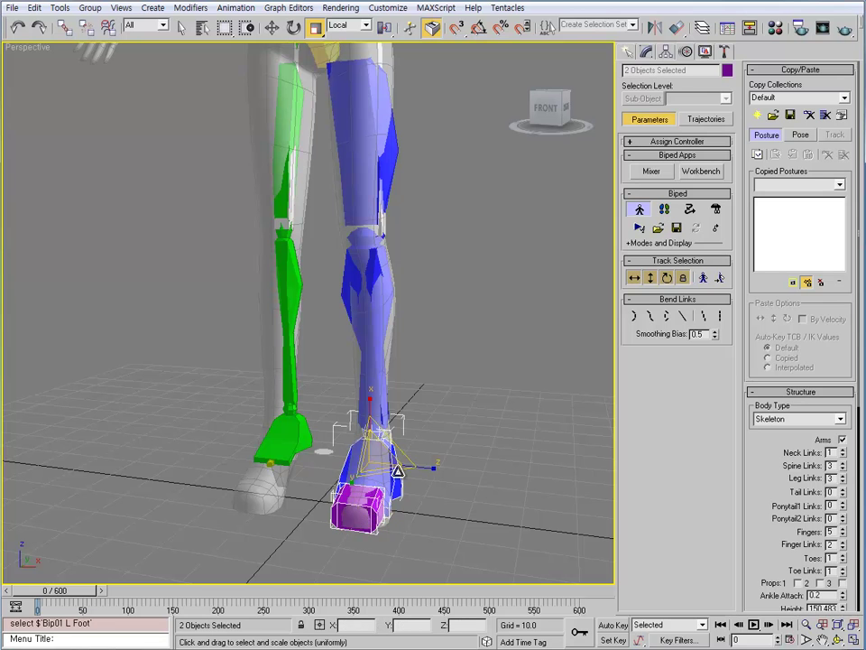
left_click(344, 295, "ctrl")
left_click(394, 155, "ctrl")
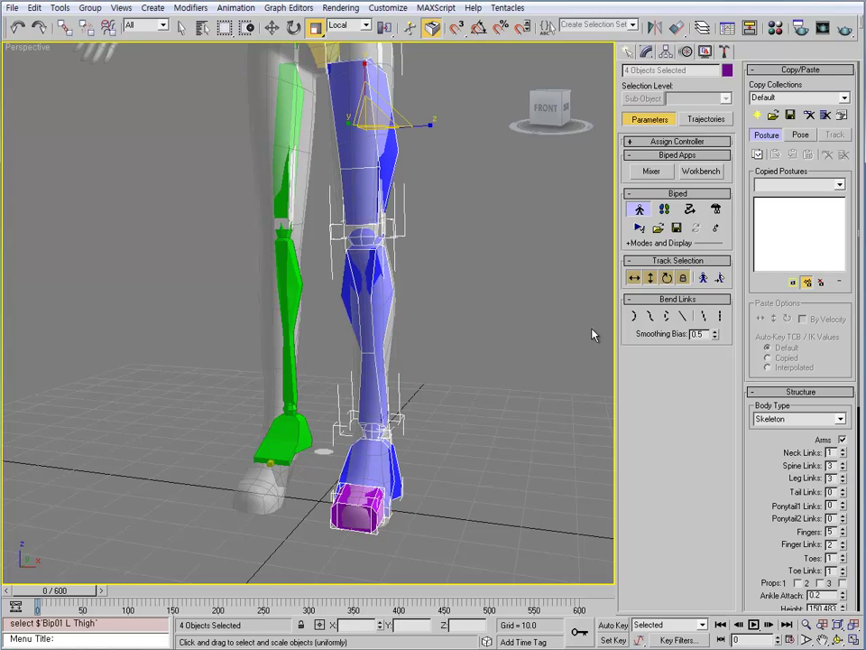
middle_click_drag(441, 242, 445, 287)
middle_click_drag(476, 356, 524, 334, "alt")
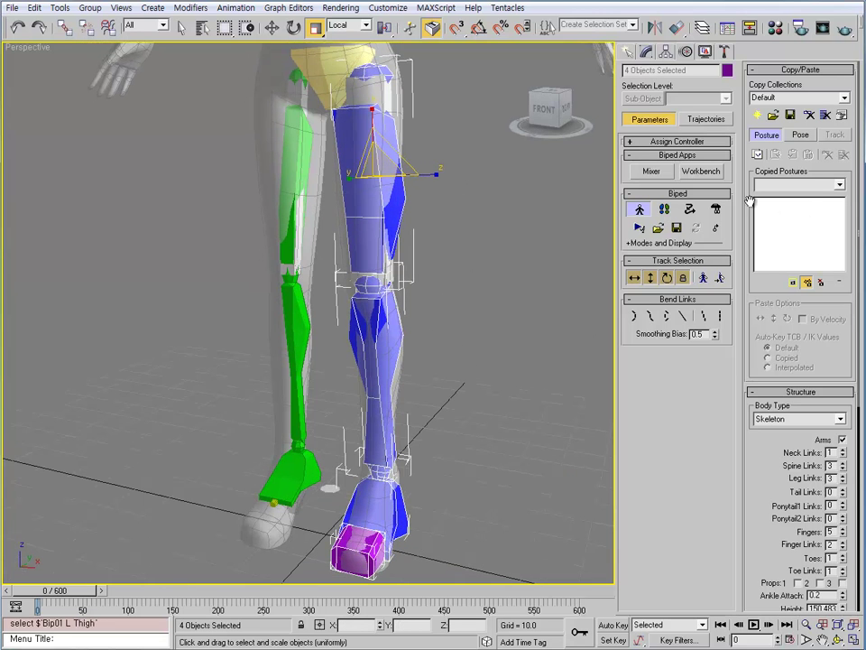
middle_click_drag(407, 382, 438, 367)
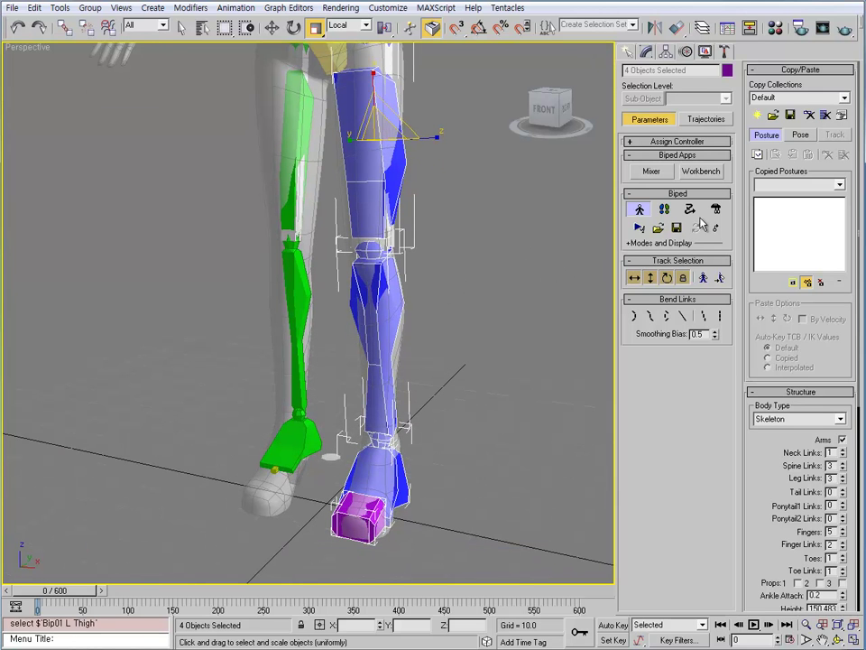
left_click(759, 155)
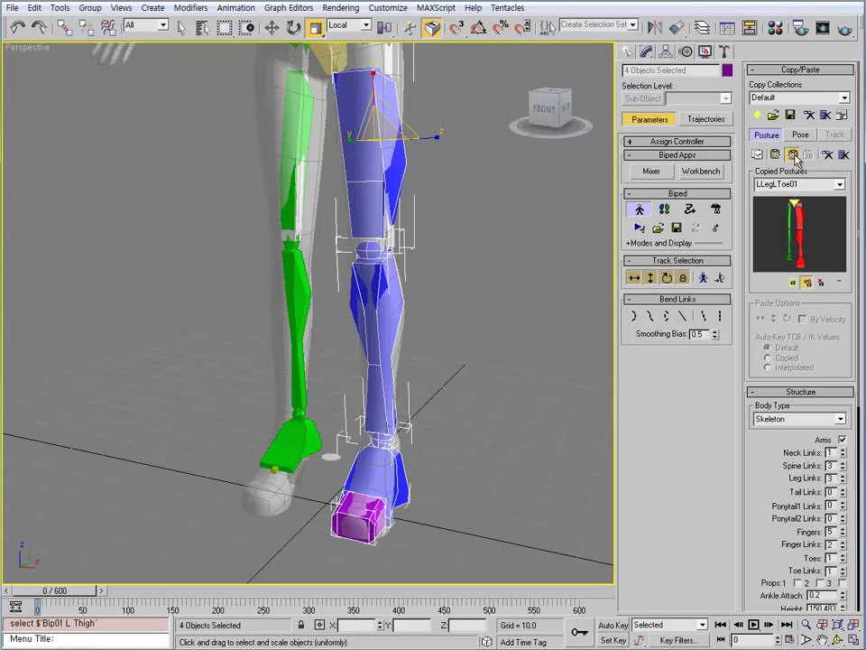
left_click(793, 155)
Step: Select the biped's center of mass with the Body Horizontal track and activate the Move tool
middle_click_drag(401, 258, 500, 283, "alt")
left_click(634, 277)
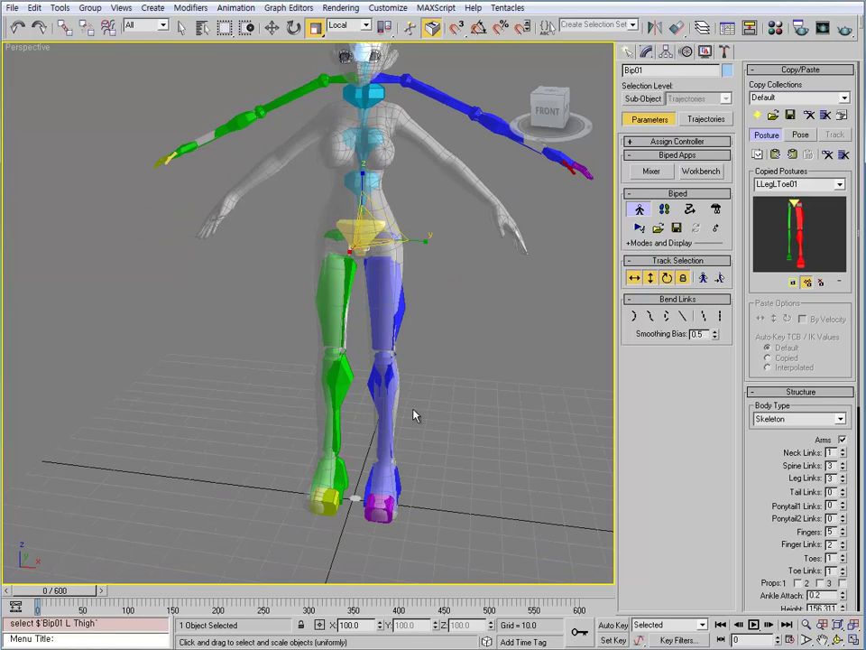
middle_click_drag(371, 450, 380, 476)
key("w")
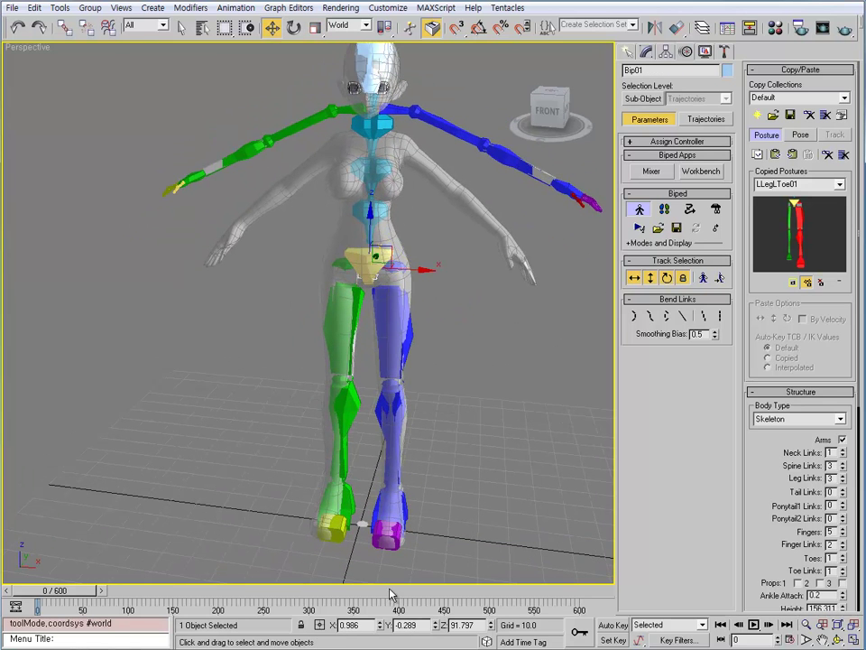
middle_click_drag(404, 406, 418, 477, "alt")
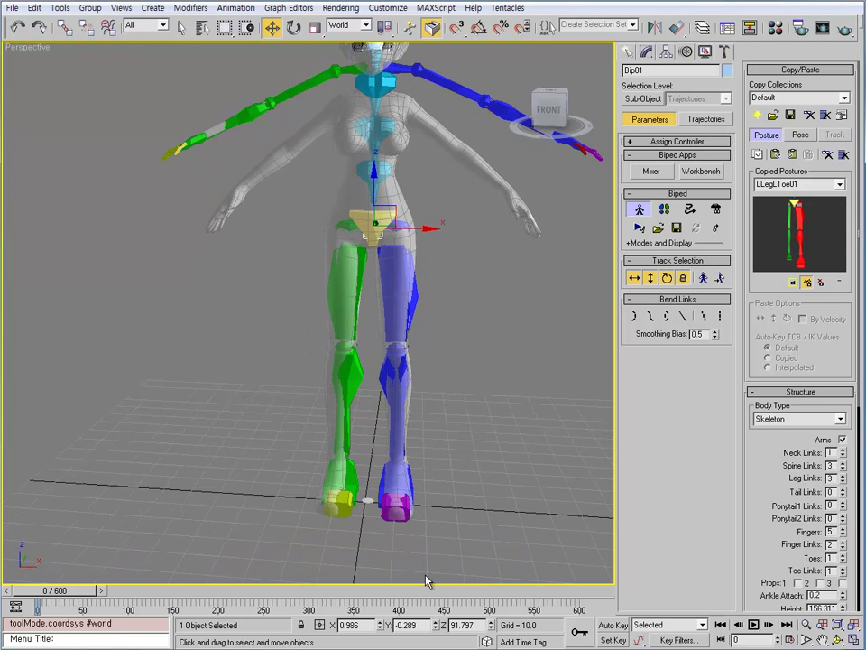
Step: Set the center of mass's X position to 0 so the biped is centred on the character mesh
middle_click_drag(397, 289, 408, 235, "alt")
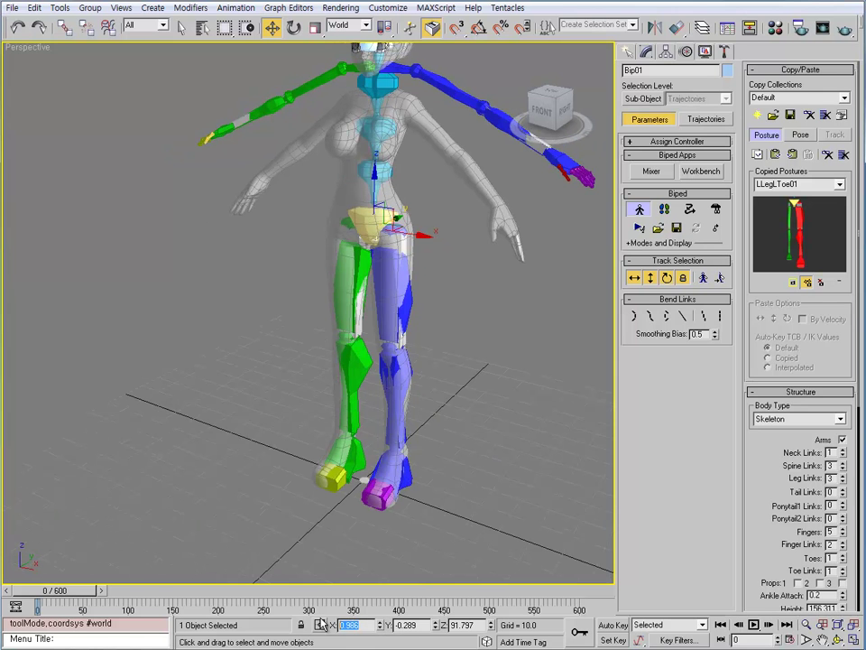
right_click(380, 629)
middle_click_drag(424, 478, 456, 442, "alt")
middle_click_drag(467, 269, 467, 297)
scroll(467, 297, "up", 4)
middle_click_drag(453, 247, 364, 317)
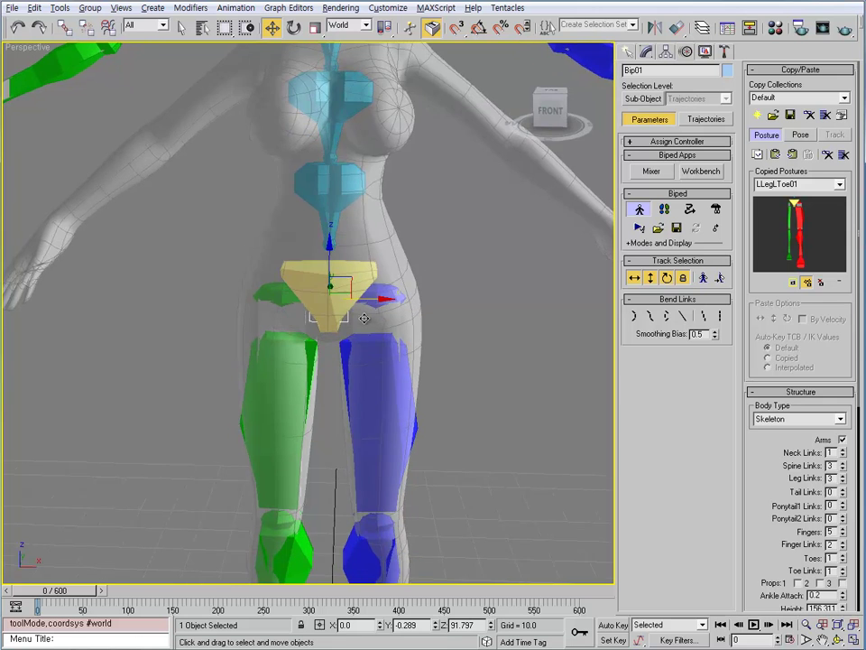
Step: Select the pelvis and widen it to about 107% along its local Z axis
middle_click_drag(439, 360, 453, 181, "alt")
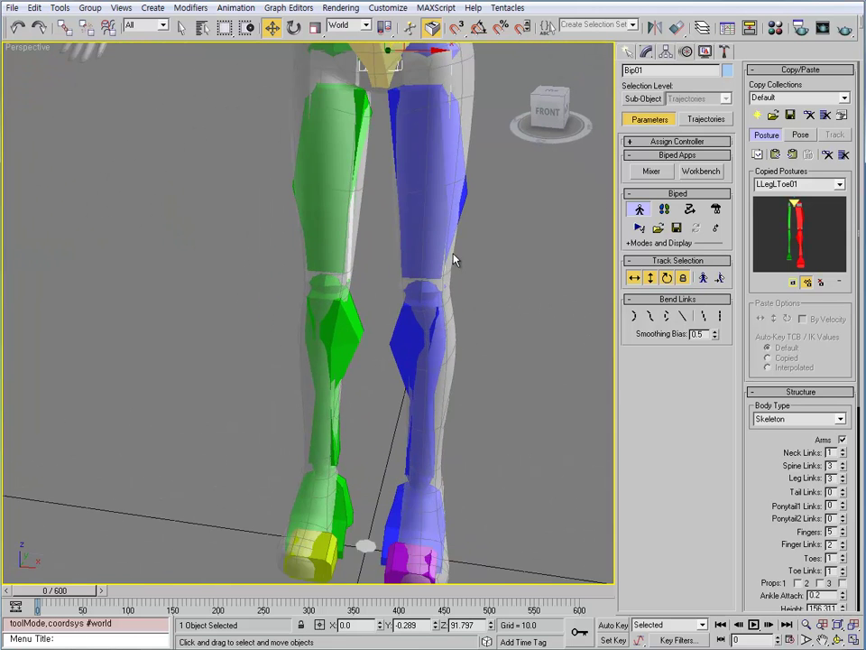
middle_click_drag(455, 257, 469, 337)
scroll(470, 340, "up", 2)
middle_click_drag(434, 217, 383, 308)
left_click(389, 264)
key("r")
left_click_drag(400, 303, 404, 303)
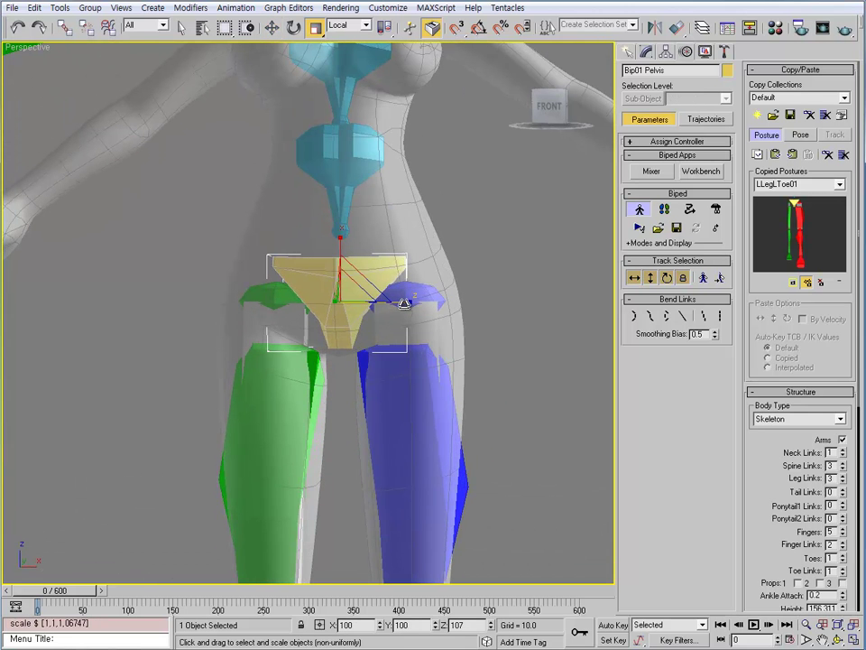
Step: Rotate the left thigh by about 0.5 degrees around its local Y axis with the Rotate Transform Type-In offset
middle_click_drag(416, 340, 431, 577)
left_click(439, 290)
left_click(450, 275)
key("e")
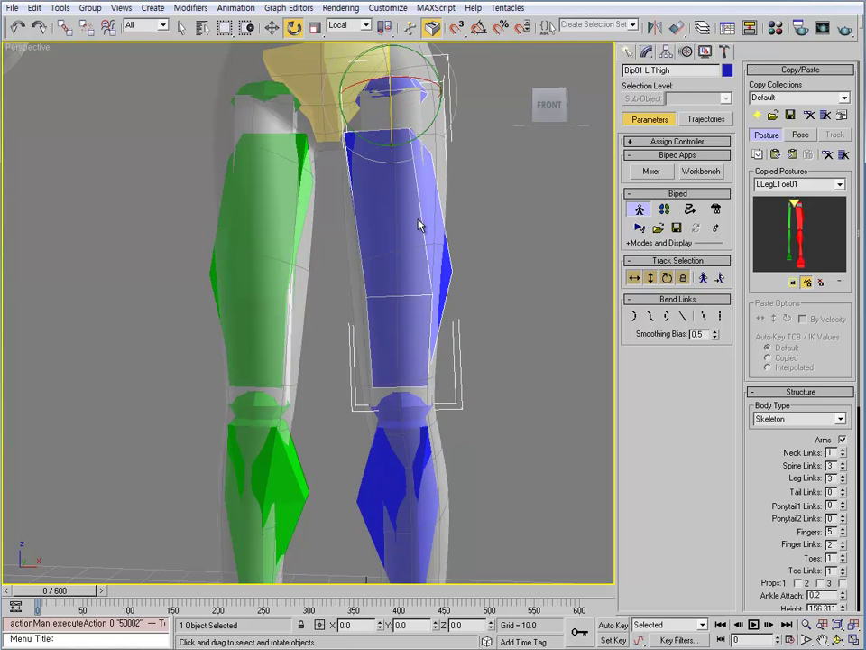
middle_click_drag(420, 225, 360, 115, "alt")
right_click(294, 29)
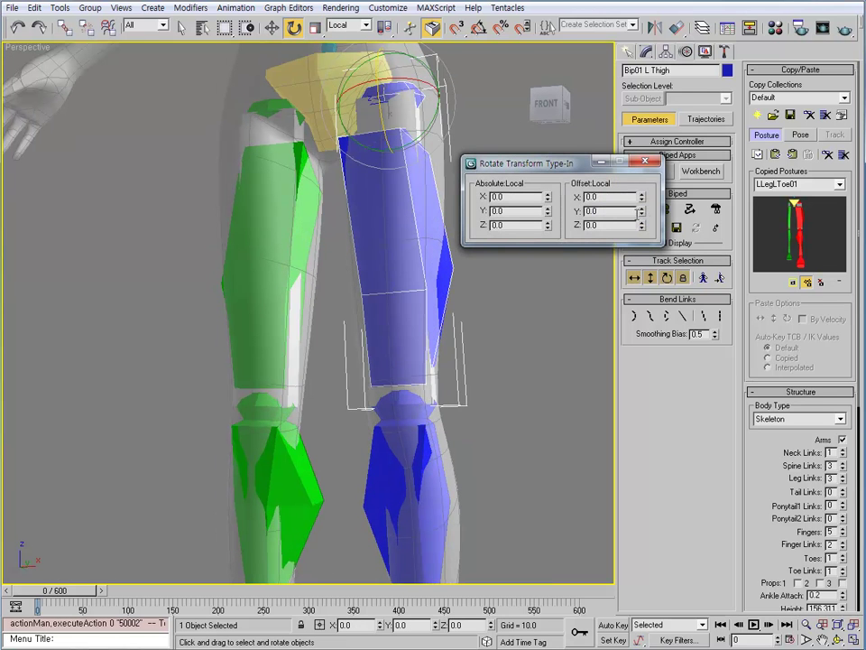
left_click_drag(644, 214, 641, 207)
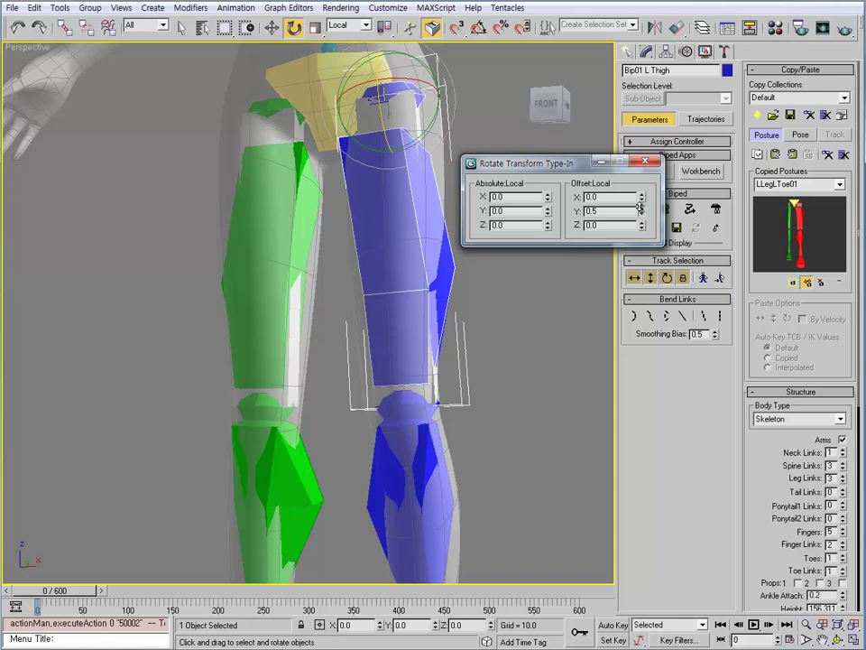
left_click(649, 163)
Step: Delete the stored leg posture, copy the left thigh's posture and paste it opposite onto the right thigh
middle_click_drag(473, 537, 499, 323)
scroll(491, 255, "down", 2)
middle_click_drag(430, 300, 454, 314)
left_click(823, 156)
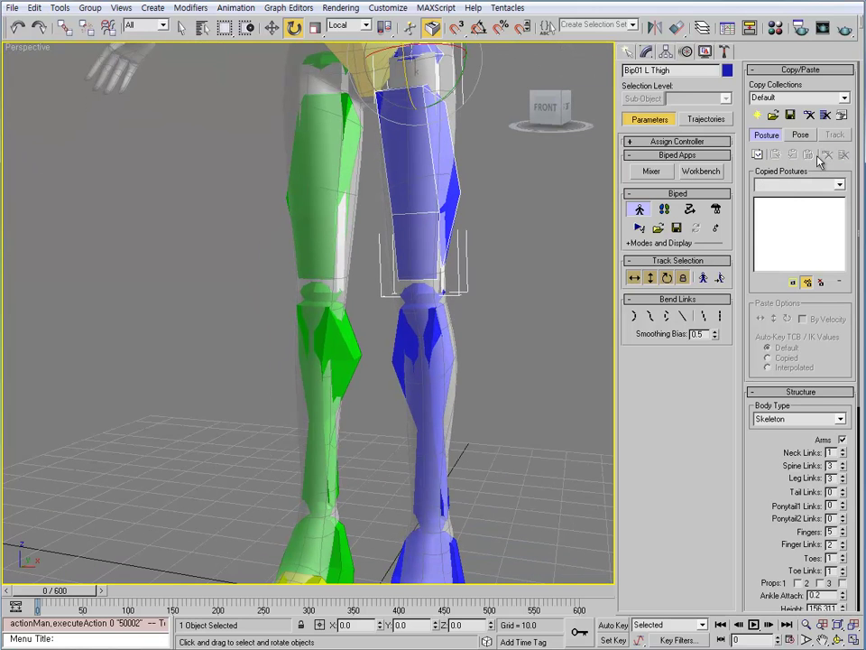
left_click(759, 155)
scroll(377, 342, "down", 3)
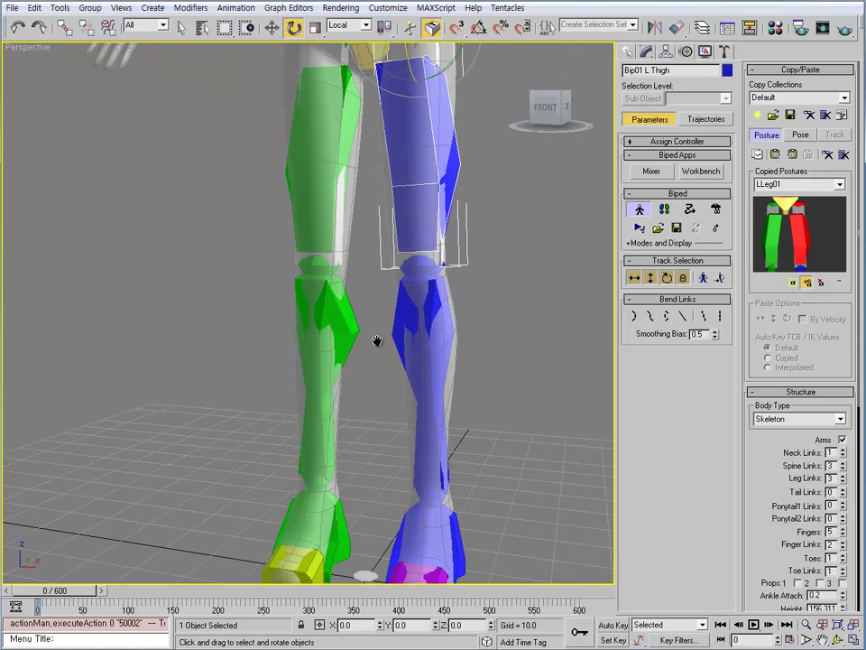
Step: Try to tilt the pelvis forward around its local Z axis, and undo the rotation
middle_click_drag(386, 357, 395, 392, "alt")
scroll(398, 375, "up", 3)
scroll(395, 392, "up", 3)
left_click(448, 366)
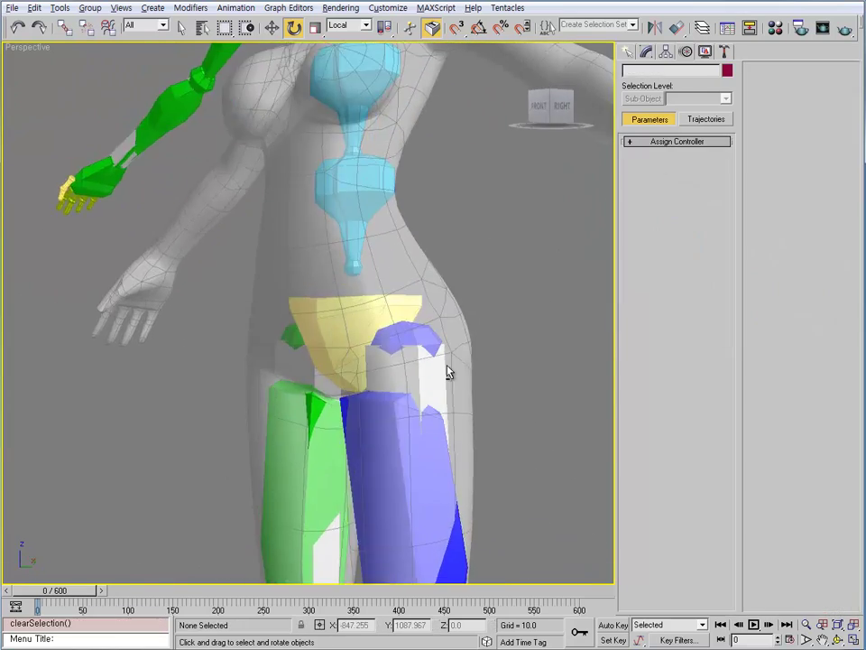
middle_click_drag(448, 366, 375, 324, "alt")
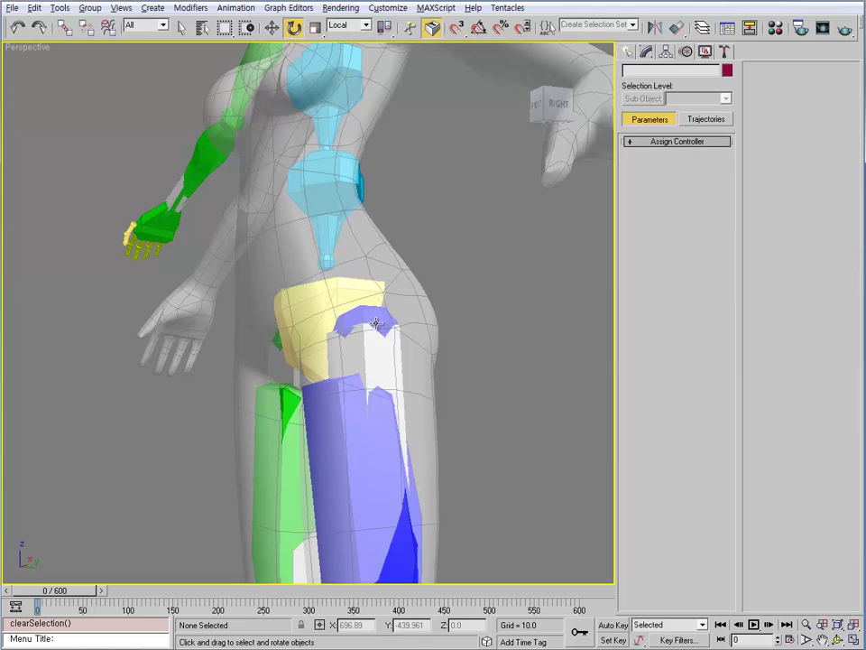
left_click(327, 302)
middle_click_drag(326, 303, 364, 357, "alt")
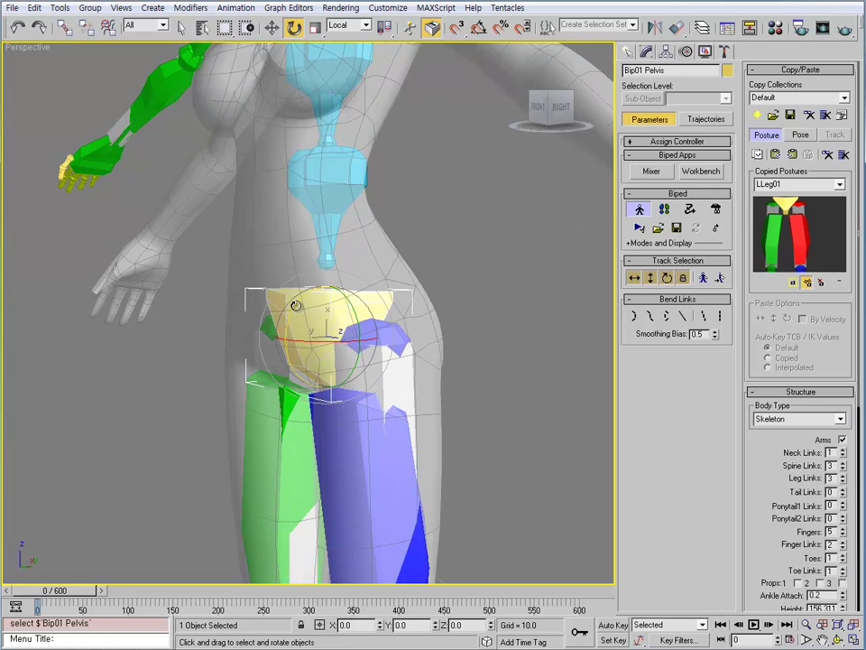
left_click_drag(296, 305, 294, 332)
middle_click_drag(426, 336, 412, 251, "alt")
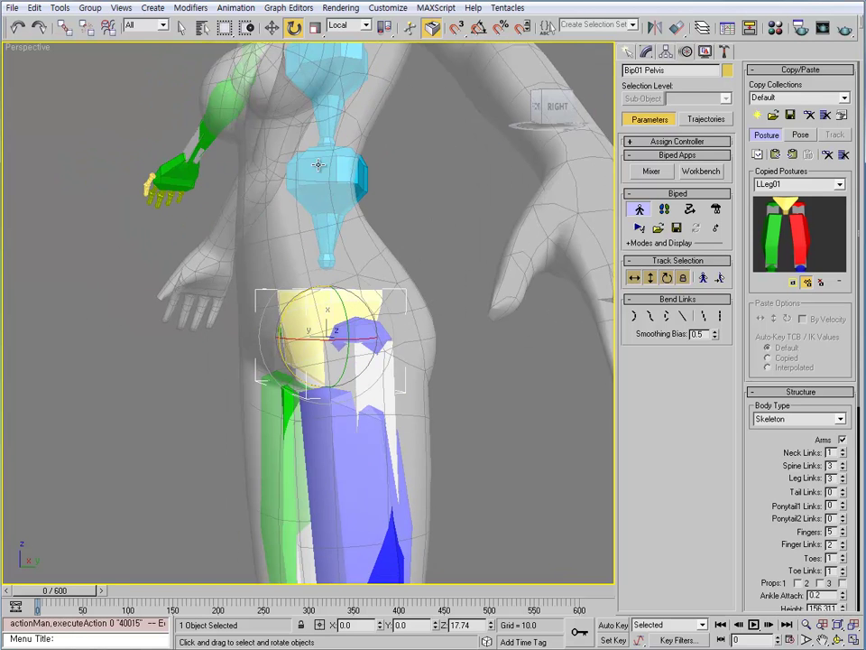
middle_click_drag(313, 304, 300, 313, "alt")
left_click_drag(292, 309, 283, 327)
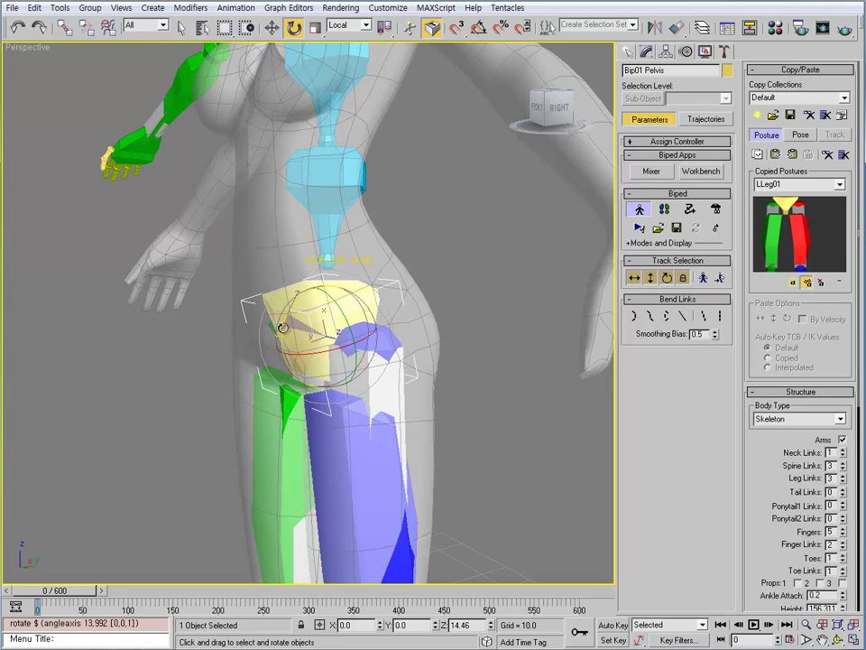
mouse_move(283, 332)
middle_mouse_down("alt")
mouse_move(478, 333)
mouse_move(338, 325)
mouse_move(298, 355)
mouse_move(287, 316)
middle_mouse_up("alt")
key("ctrl+z")
Step: Select the center of mass with the Body Rotation track and tilt it around local Y by about 12.8 degrees, then back about 1.5 degrees
left_click(667, 277)
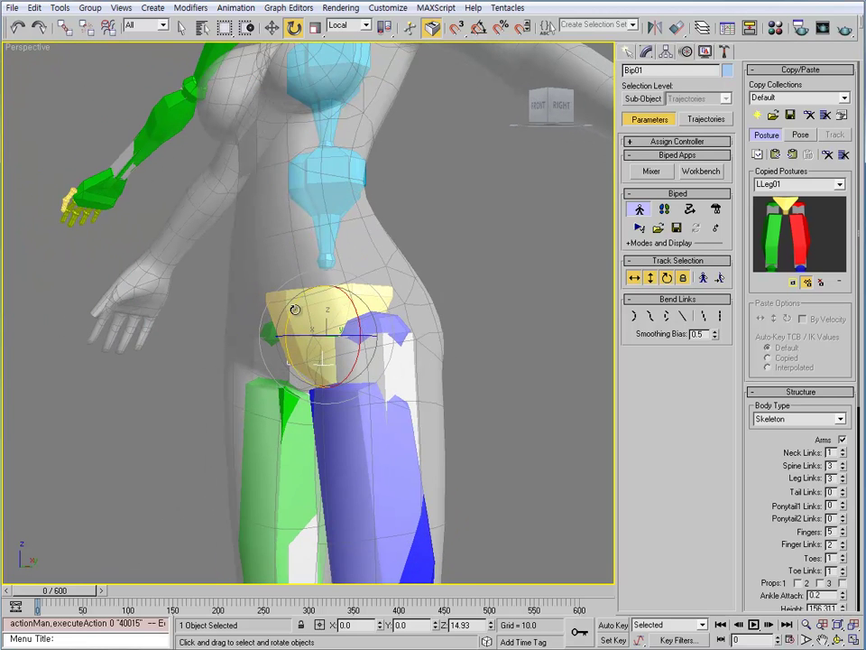
left_click_drag(295, 310, 290, 326)
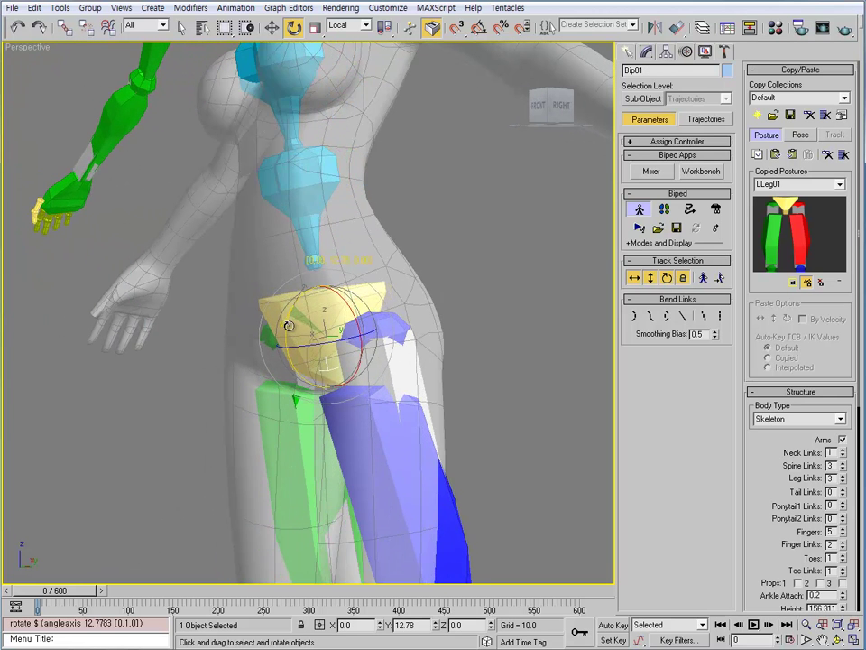
middle_click_drag(354, 410, 286, 270)
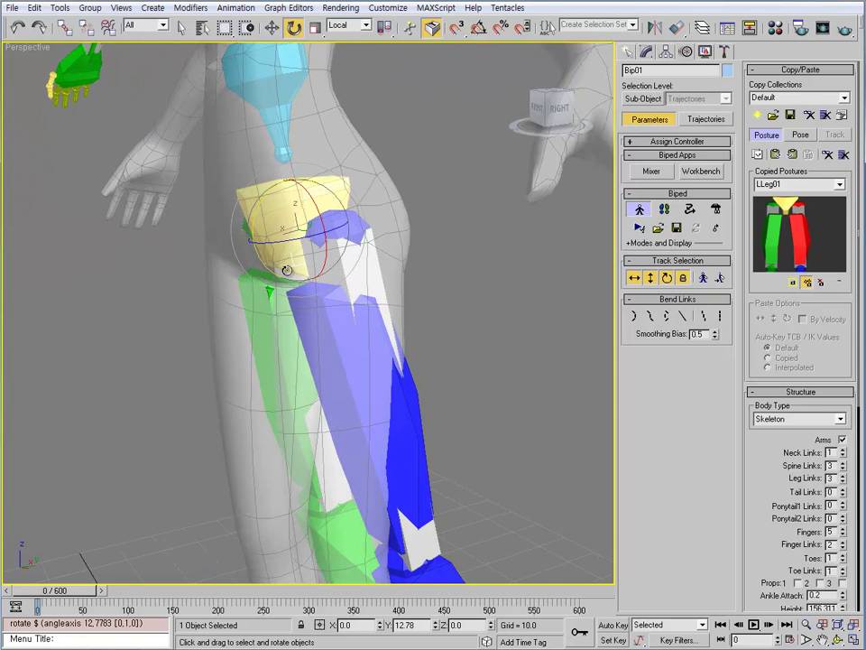
left_click_drag(252, 215, 254, 213)
middle_click_drag(322, 313, 416, 257, "alt")
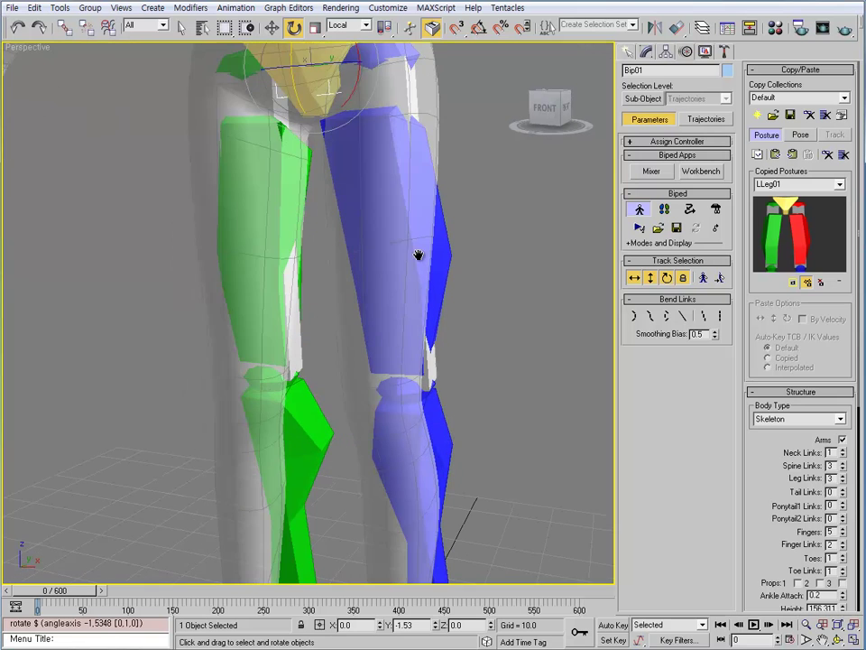
Step: Select both thighs and rotate them together by about 9.75 degrees around their local Z axis to follow the mesh's legs
left_click(441, 296)
middle_click_drag(440, 294, 404, 325)
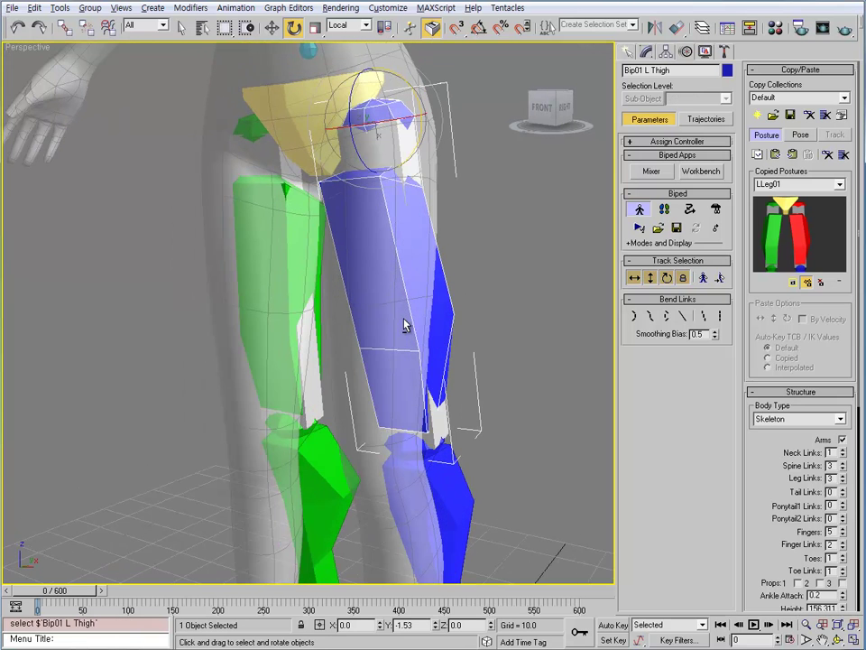
left_click(303, 243, "ctrl")
middle_click_drag(343, 258, 379, 333)
key("e")
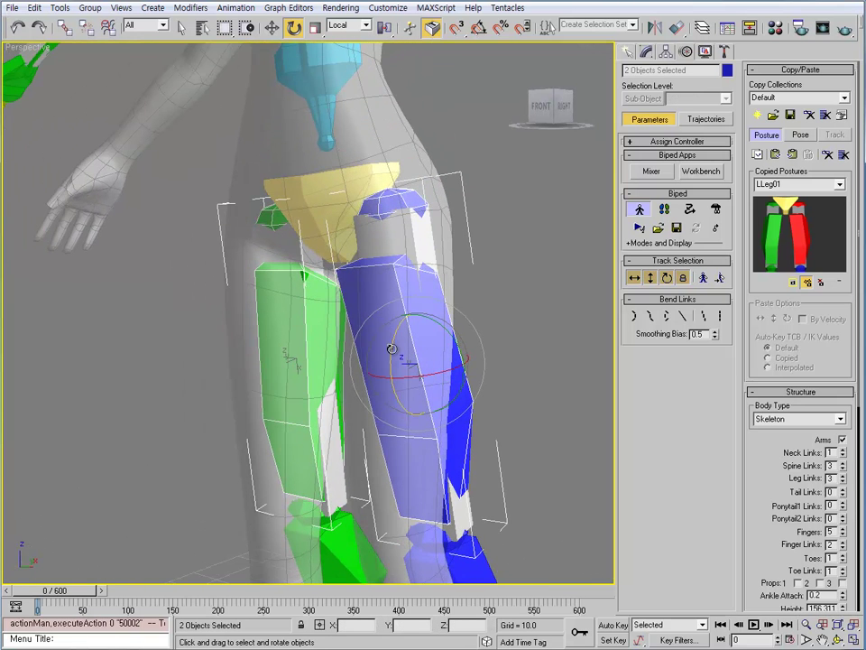
left_click_drag(393, 351, 384, 335)
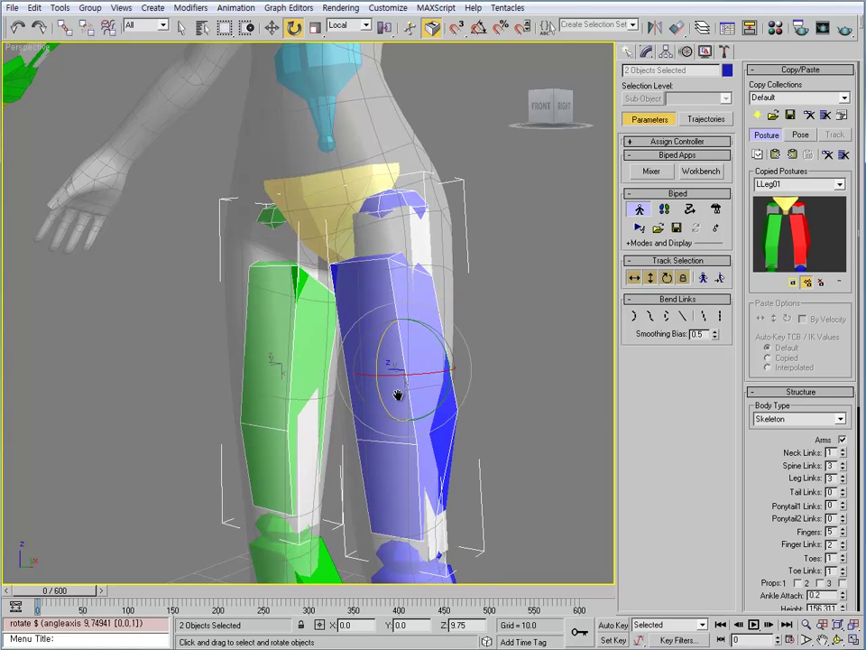
scroll(398, 397, "up", 2)
middle_click_drag(398, 396, 305, 277, "alt")
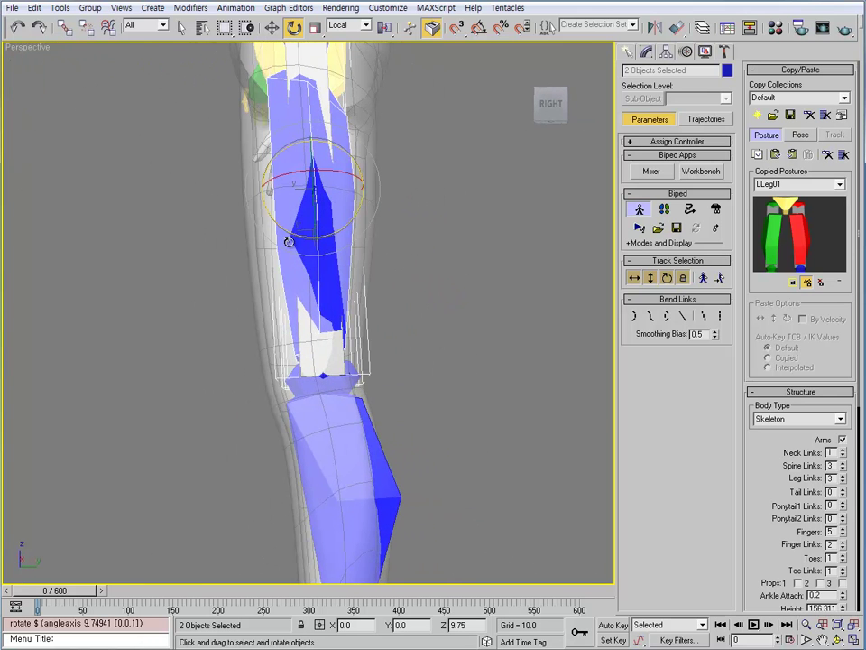
left_click_drag(287, 230, 286, 228)
Step: Select both feet and rotate them together by about 11.5 degrees around their local Z axis to align with the shoes
middle_click_drag(323, 332, 361, 317, "alt")
left_click(394, 445)
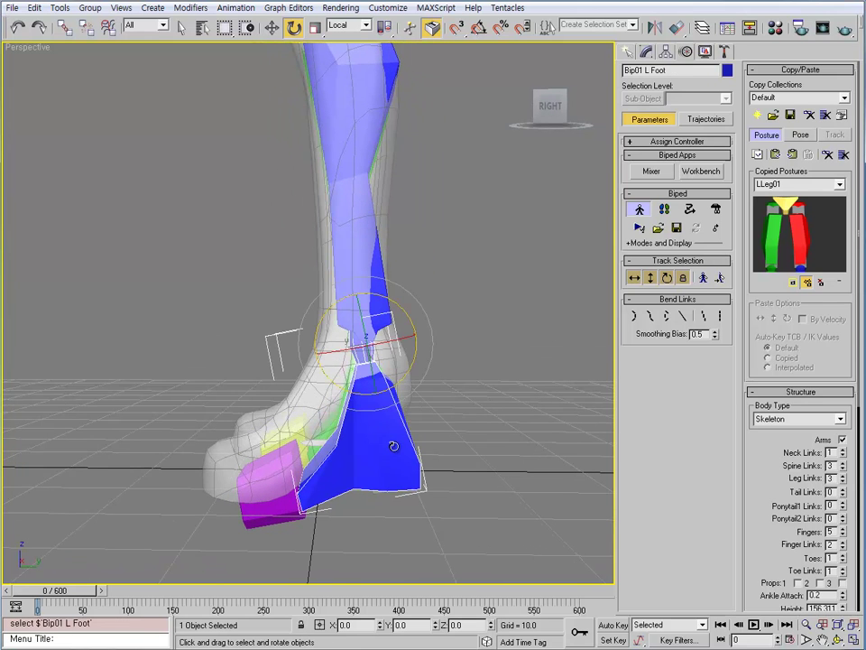
middle_click_drag(391, 362, 321, 384, "alt")
left_click(319, 387, "ctrl")
middle_click_drag(384, 372, 346, 366, "alt")
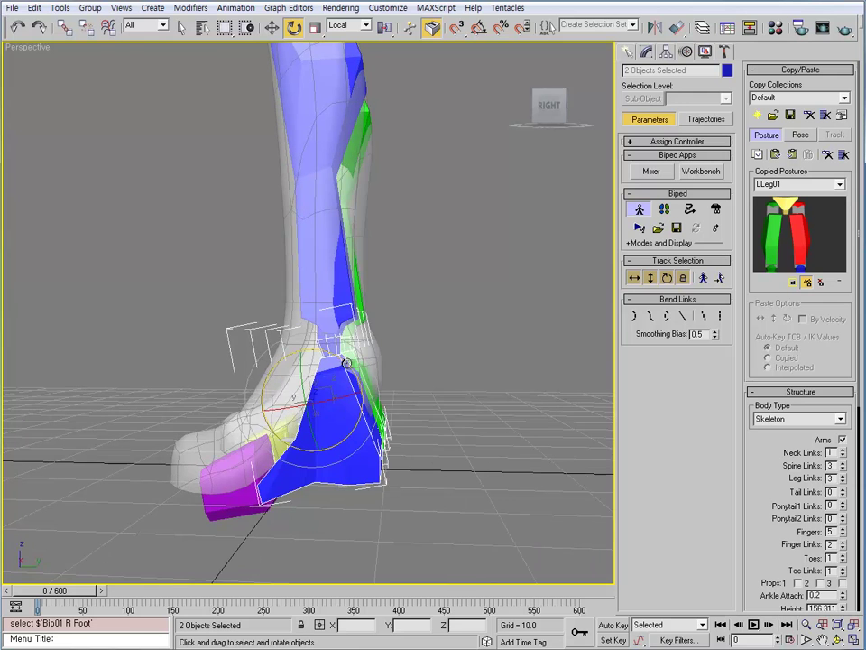
left_click_drag(349, 365, 359, 373)
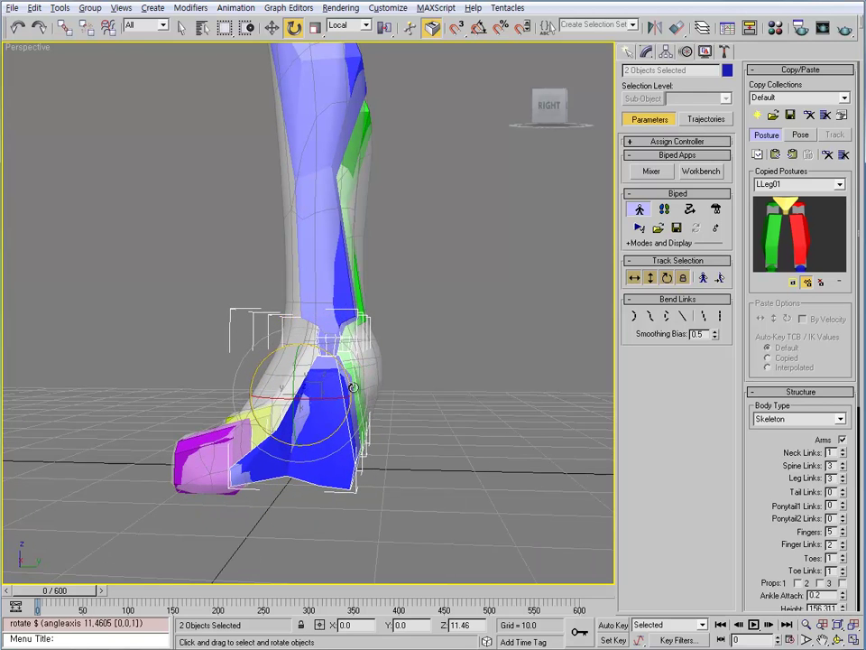
middle_click_drag(353, 387, 358, 428, "alt")
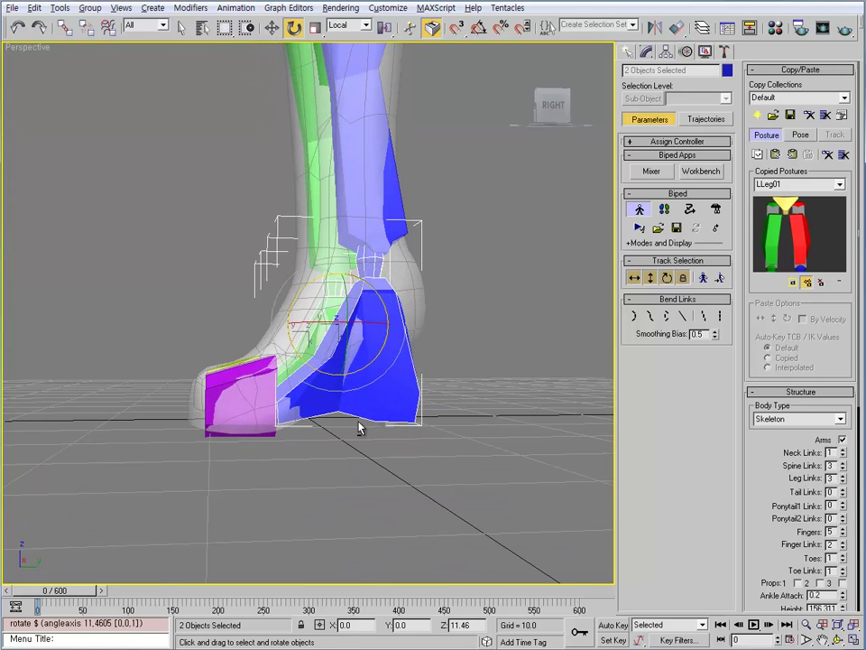
left_click(306, 456)
left_click(265, 401)
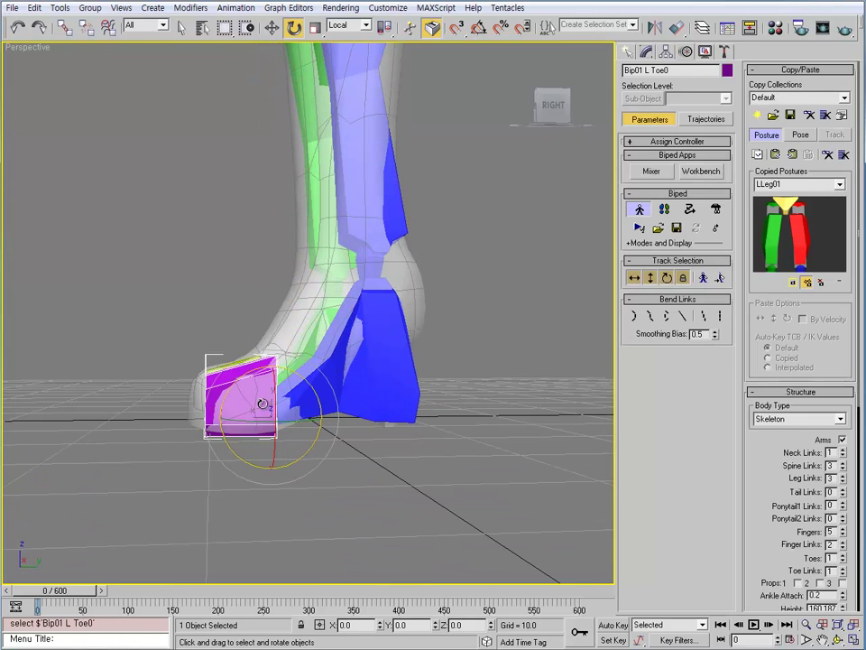
middle_click_drag(265, 401, 303, 421, "alt")
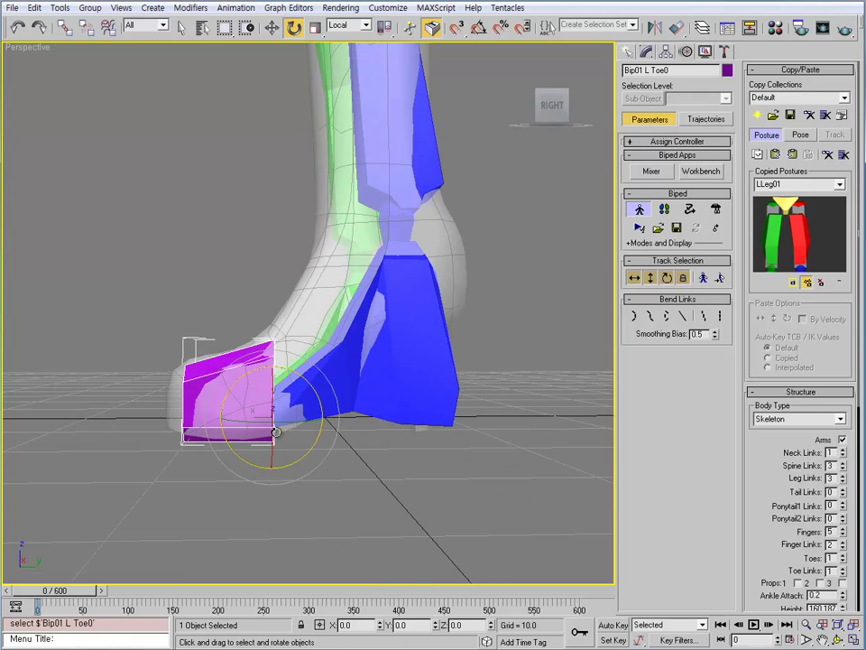
key("w")
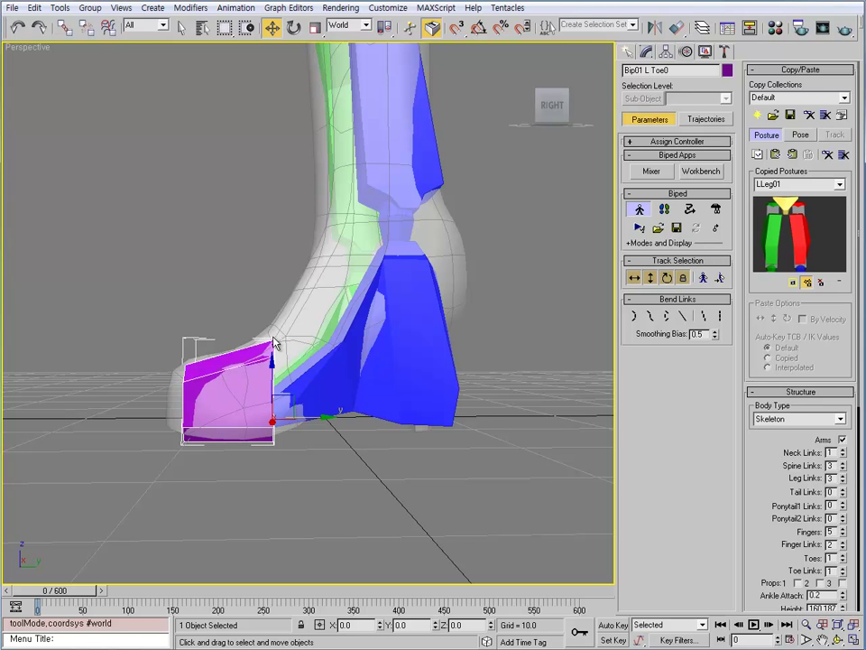
Step: Select both feet and shorten them to about 88% along their local X axis
left_click(402, 374)
key("w")
key("r")
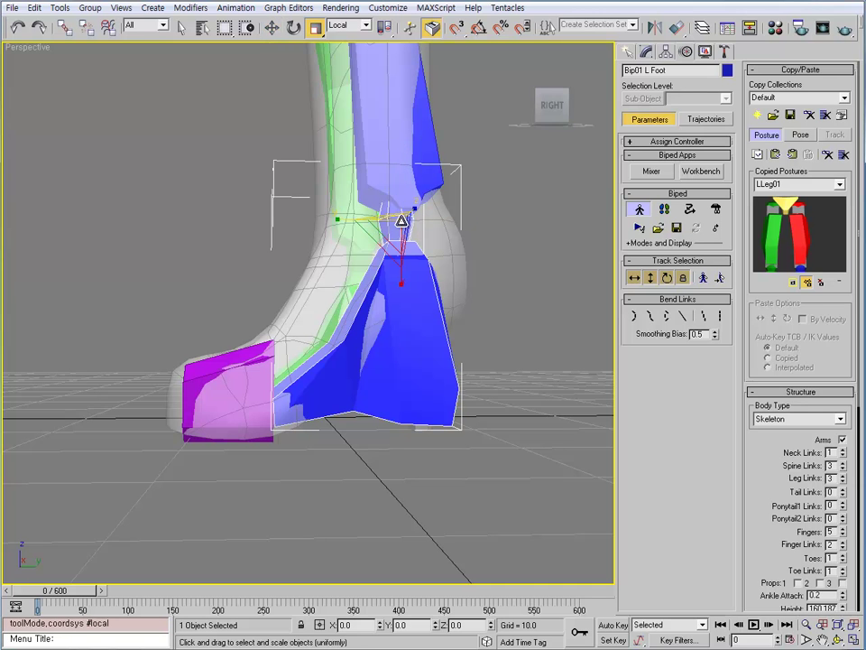
middle_click_drag(394, 269, 388, 339, "alt")
left_click(330, 291, "ctrl")
middle_click_drag(330, 291, 365, 298, "alt")
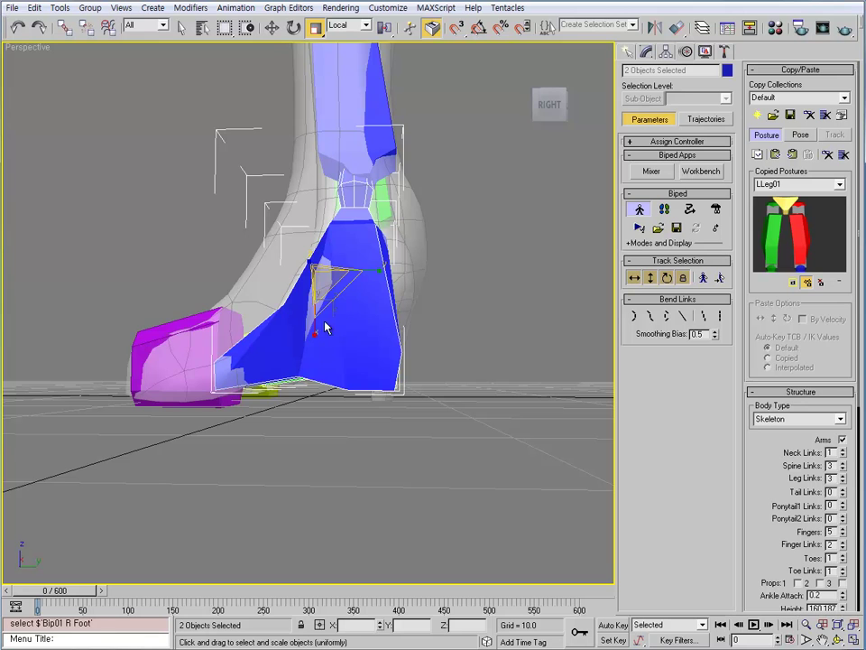
mouse_move(309, 328)
left_mouse_down()
mouse_move(306, 340)
mouse_move(312, 321)
left_mouse_up()
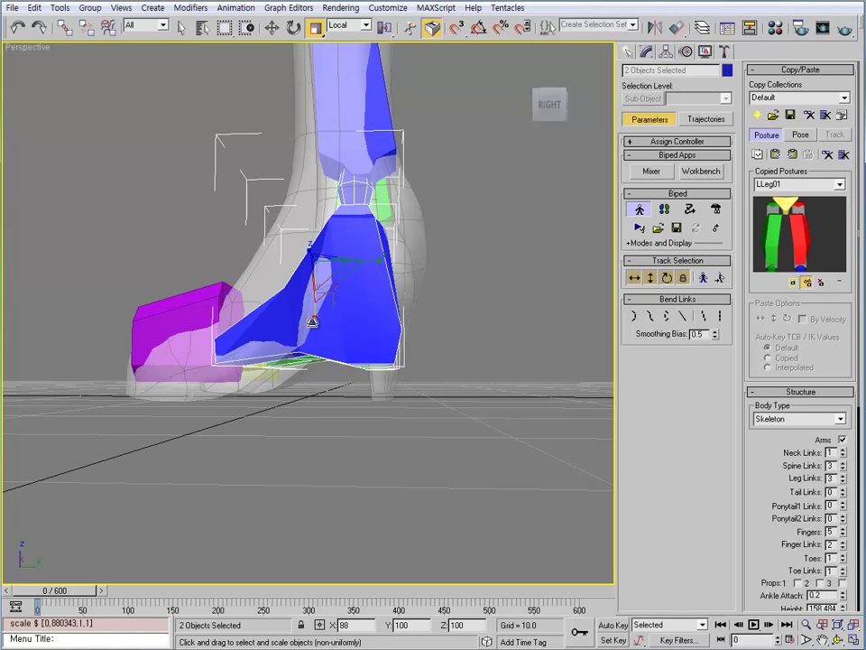
Step: Reselect the left and right feet together and scale them to about 106% along their local Y axis
left_click(269, 376)
left_click(201, 326)
middle_click_drag(201, 326, 228, 368, "alt")
left_click(358, 339)
middle_click_drag(357, 338, 372, 375, "alt")
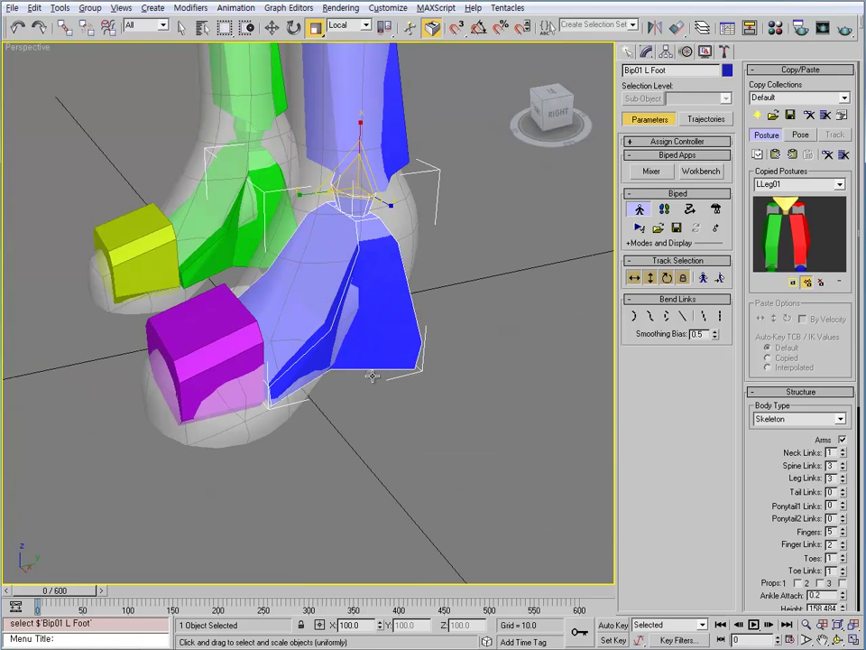
left_click(223, 220, "ctrl")
key("r")
left_click_drag(256, 271, 253, 272)
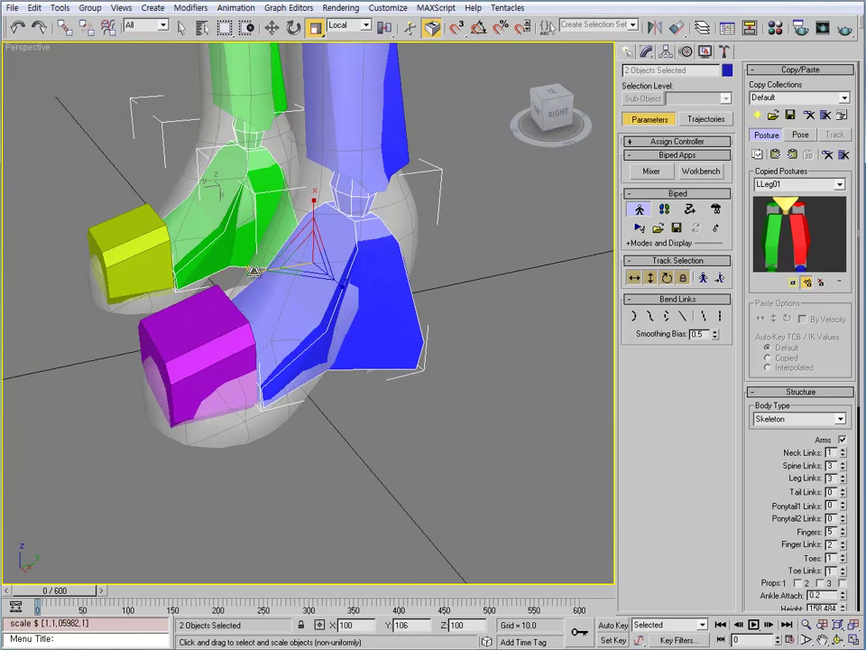
Step: Activate the Move tool and clear the selection of the foot bones
middle_click_drag(253, 272, 281, 348, "alt")
key("w")
key("Page_Down")
scroll(228, 273, "down", 2)
left_click(418, 393)
middle_click_drag(394, 374, 367, 386)
scroll(368, 386, "up", 3)
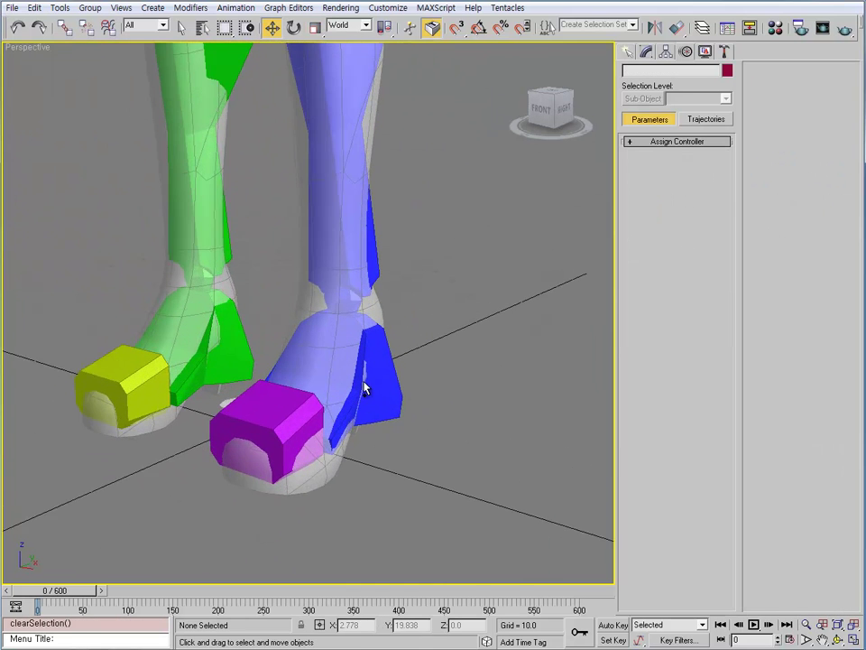
Step: Examine the left and right toe bones from several angles, selecting each to check its fit inside the shoe
left_click(298, 433)
left_click(135, 373)
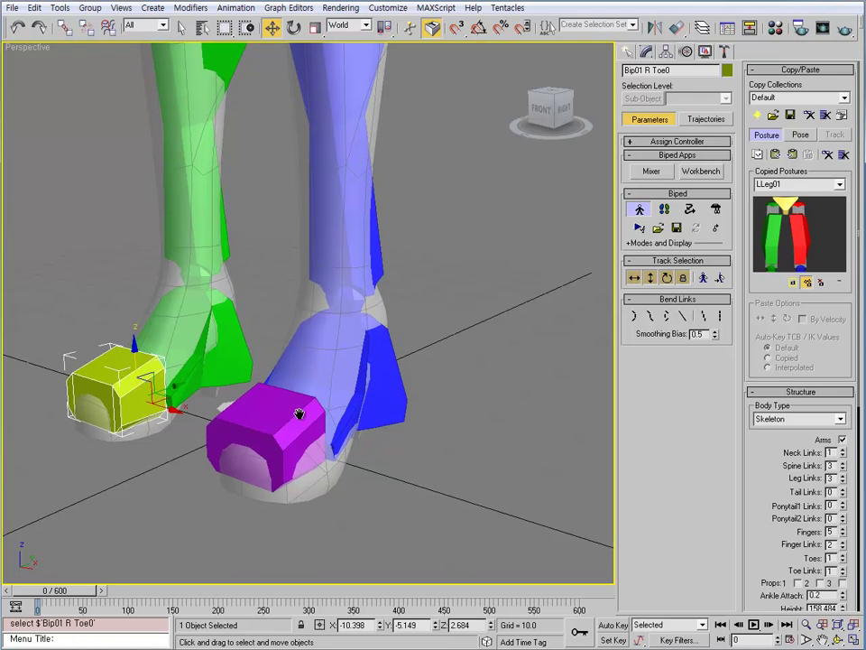
middle_click_drag(300, 414, 329, 371, "alt")
key("ctrl+d")
left_click(309, 364)
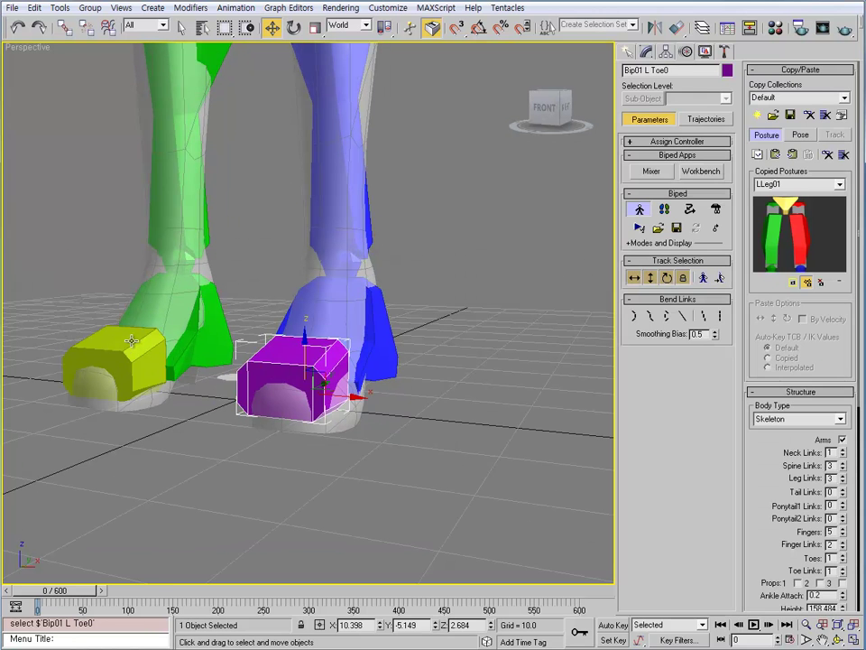
left_click(133, 341, "ctrl")
middle_click_drag(335, 324, 357, 354)
left_click(468, 429)
left_click(347, 395)
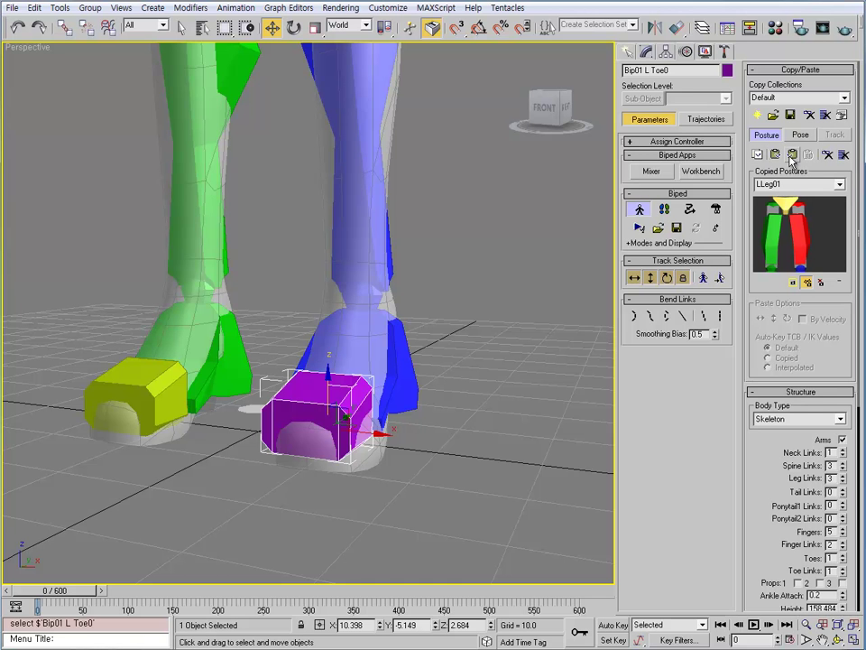
Step: Shorten the three selected spine links together along their local X axis to bring the upper body down toward the character's torso
middle_click_drag(296, 234, 344, 318)
scroll(398, 352, "down", 4)
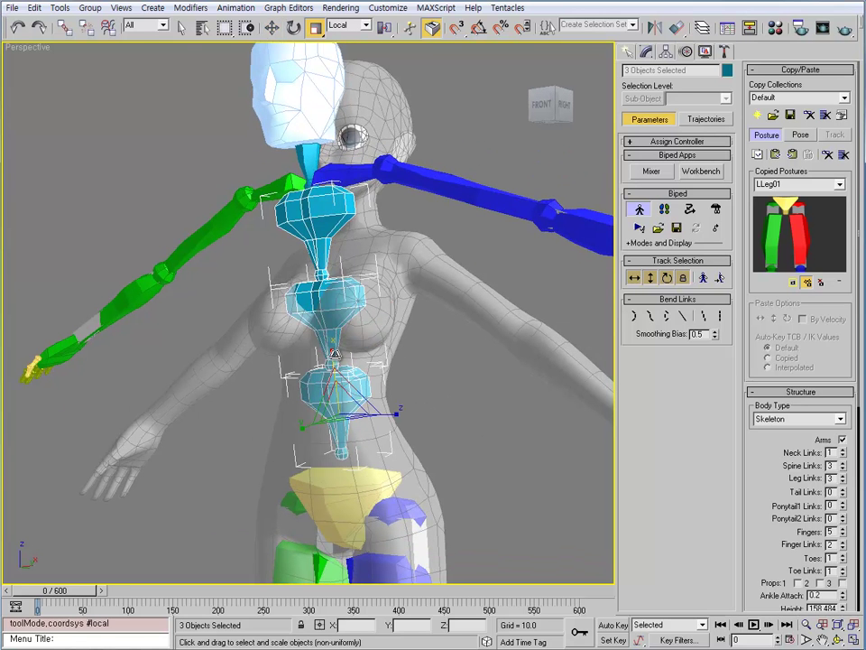
left_click_drag(335, 353, 338, 376)
mouse_move(338, 375)
middle_mouse_down("alt")
mouse_move(370, 378)
mouse_move(338, 386)
middle_mouse_up("alt")
Step: Rotate the three spine links together by about -10 degrees around their local Z axis, and clear the selection
key("e")
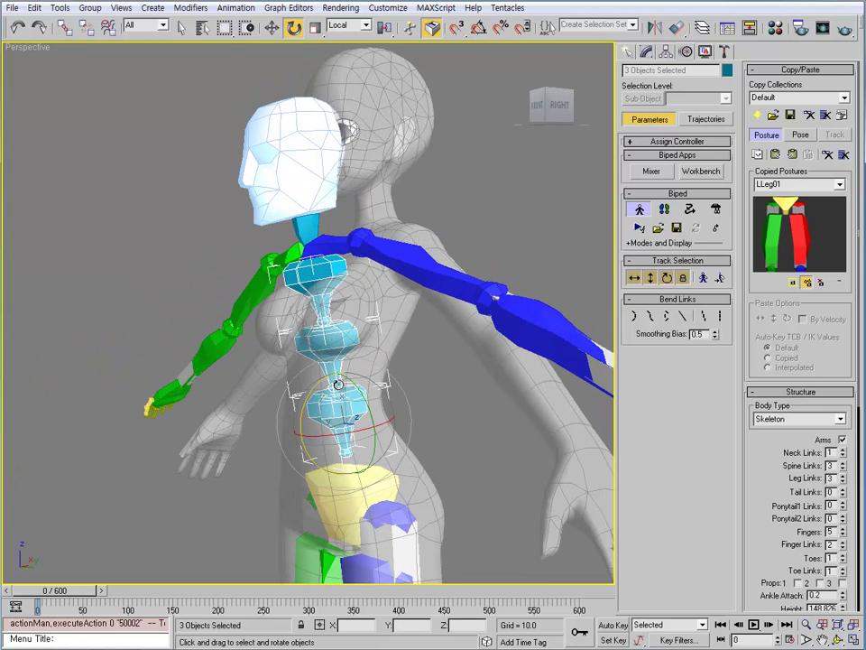
left_click_drag(303, 398, 307, 386)
middle_click_drag(307, 386, 430, 386, "alt")
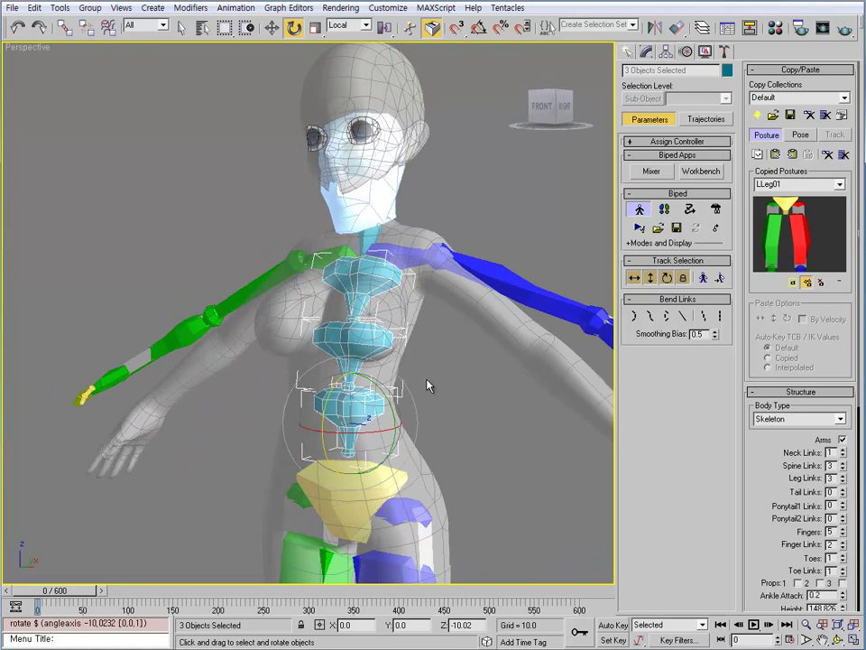
left_click(427, 369)
Step: Select the two lower spine links and shorten them together along their local X axis
scroll(365, 329, "up", 3)
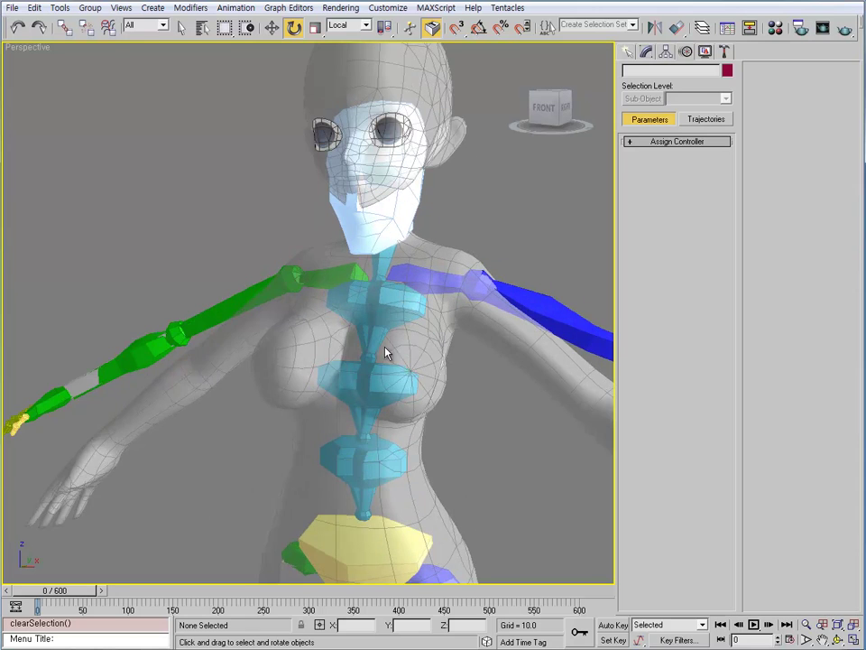
middle_click_drag(293, 302, 213, 275)
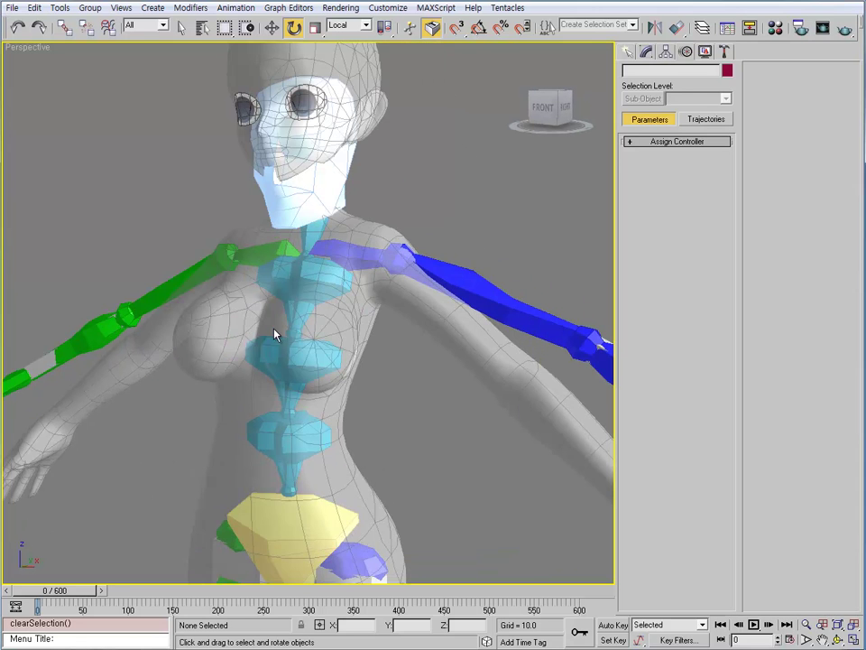
middle_click_drag(275, 335, 330, 300, "alt")
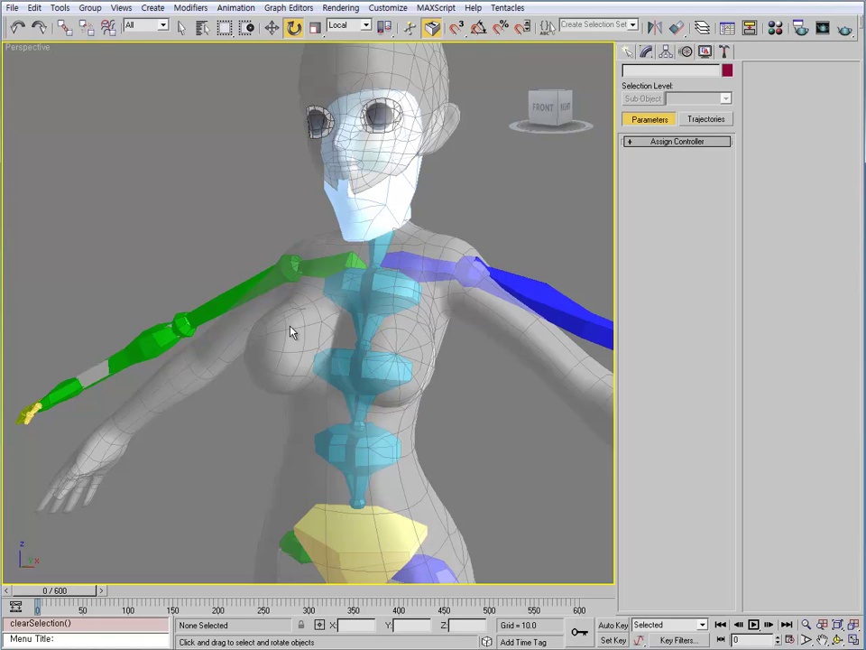
left_click(368, 436)
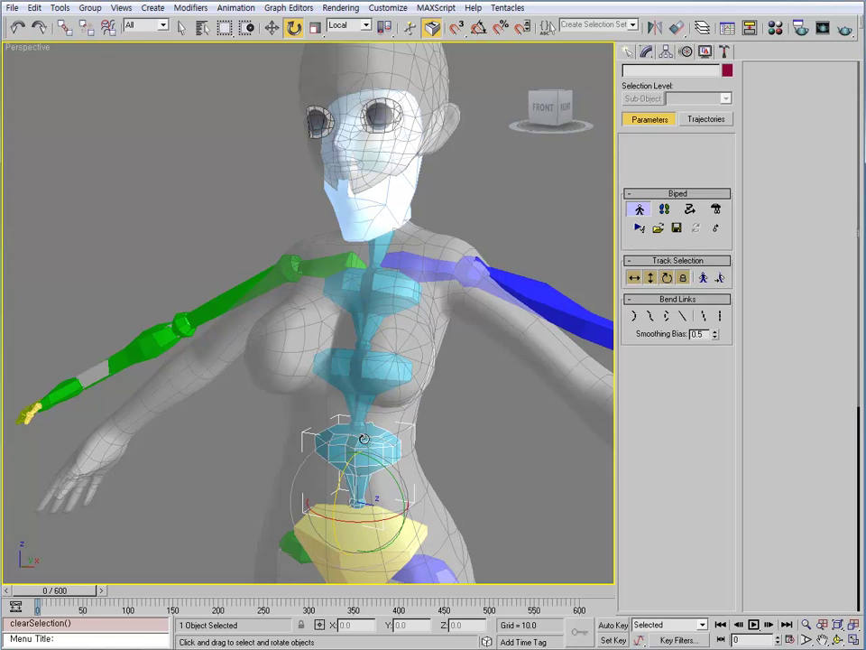
left_click(361, 366, "ctrl")
key("r")
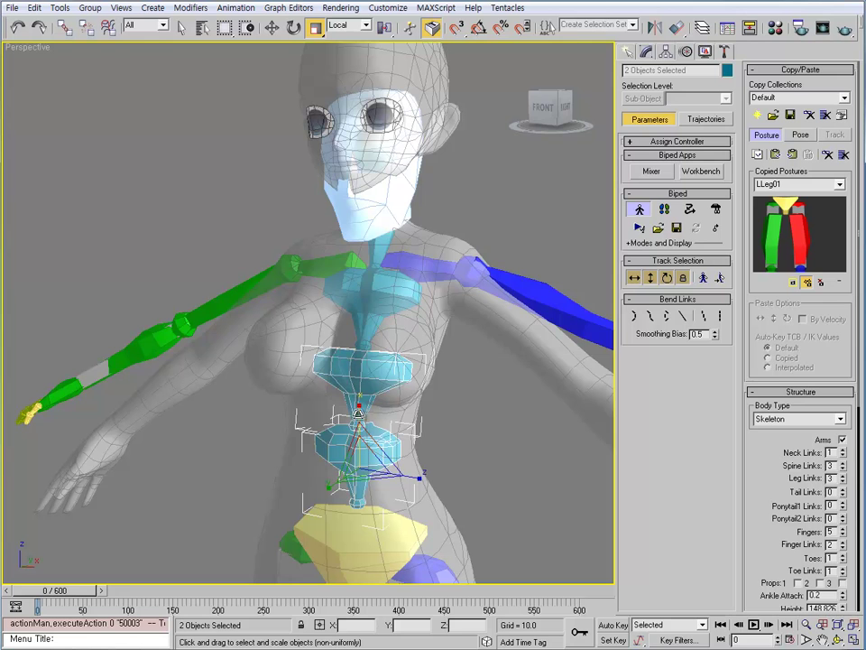
left_click_drag(358, 413, 359, 429)
middle_click_drag(359, 429, 384, 396, "alt")
Step: Lengthen the uppermost spine link to about 184% along its local X axis and enlarge it along its local Y axis to fill the chest
left_click(376, 338)
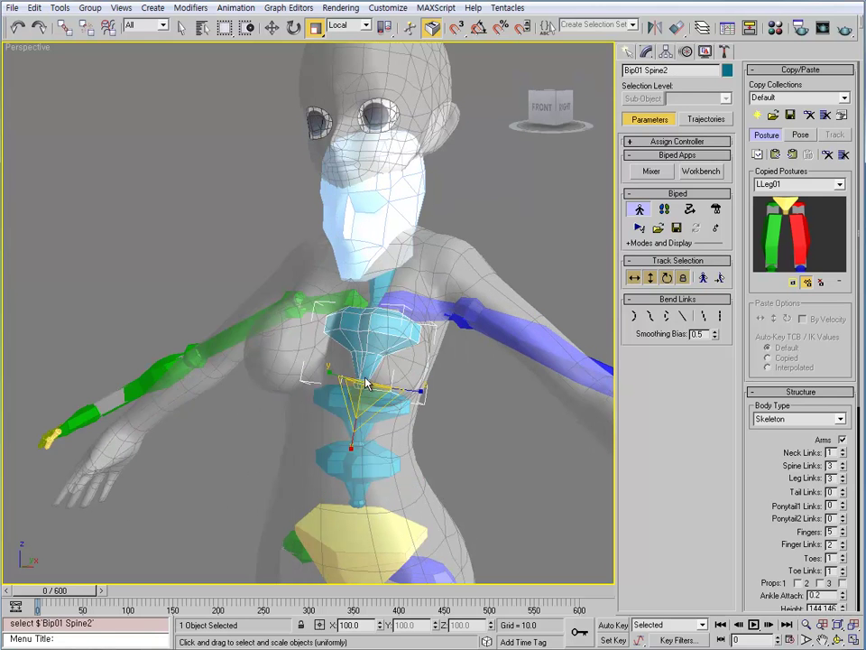
left_click_drag(353, 442, 354, 475)
middle_click_drag(354, 476, 309, 371, "alt")
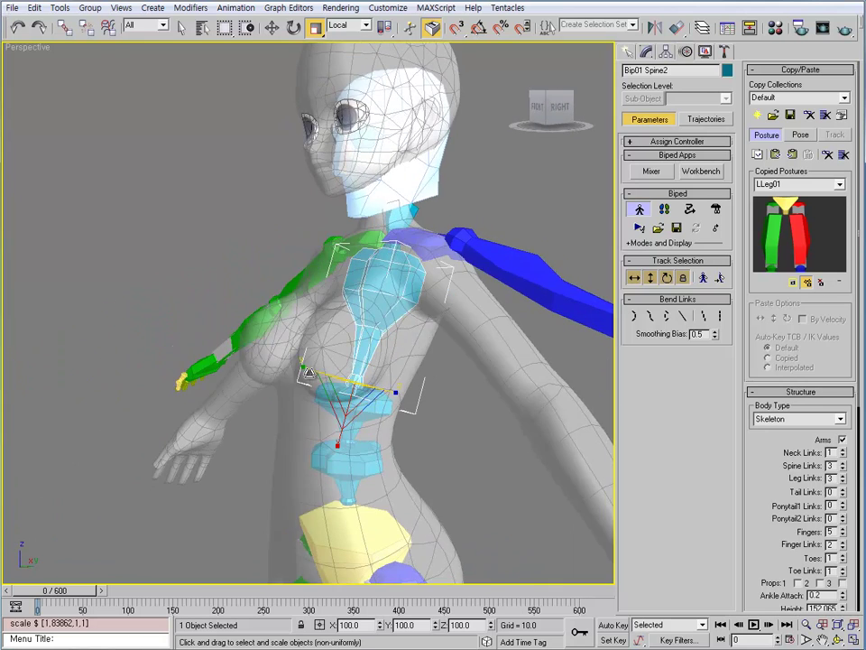
Step: Select the two lower spine links, scale them to about 167% along their local Y axis, and clear the selection
left_click(344, 425)
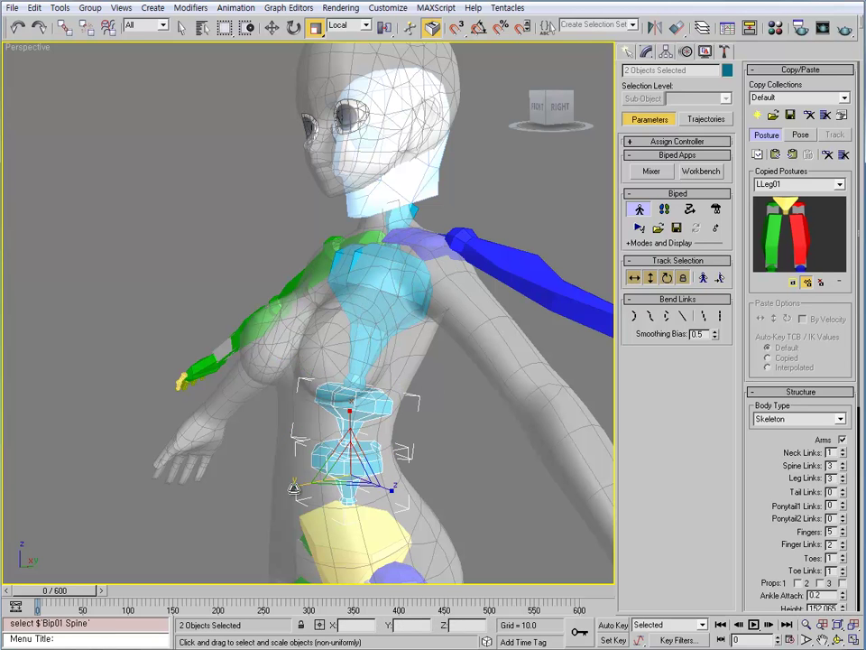
middle_click_drag(354, 459, 409, 244, "alt")
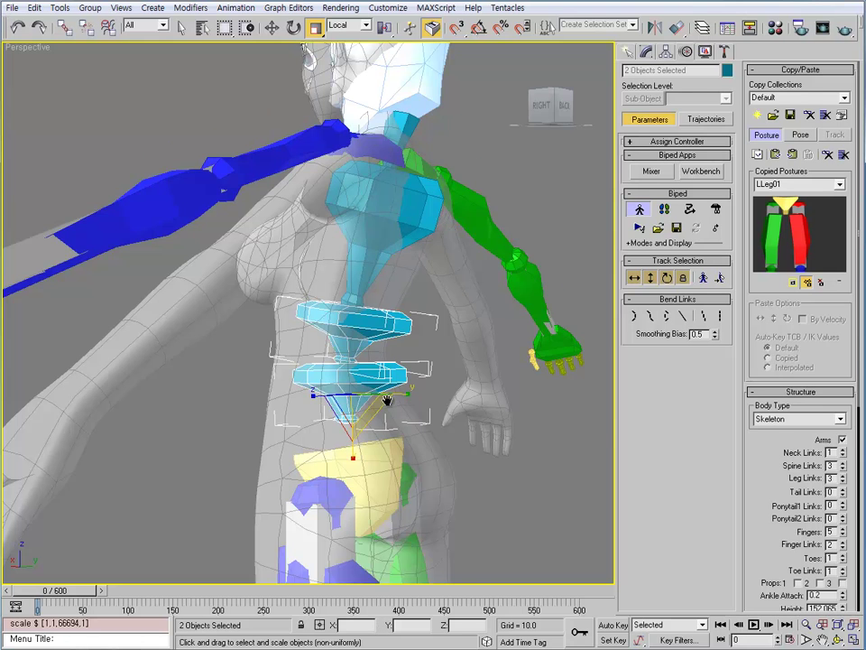
middle_click_drag(388, 401, 443, 401, "alt")
left_click(512, 392)
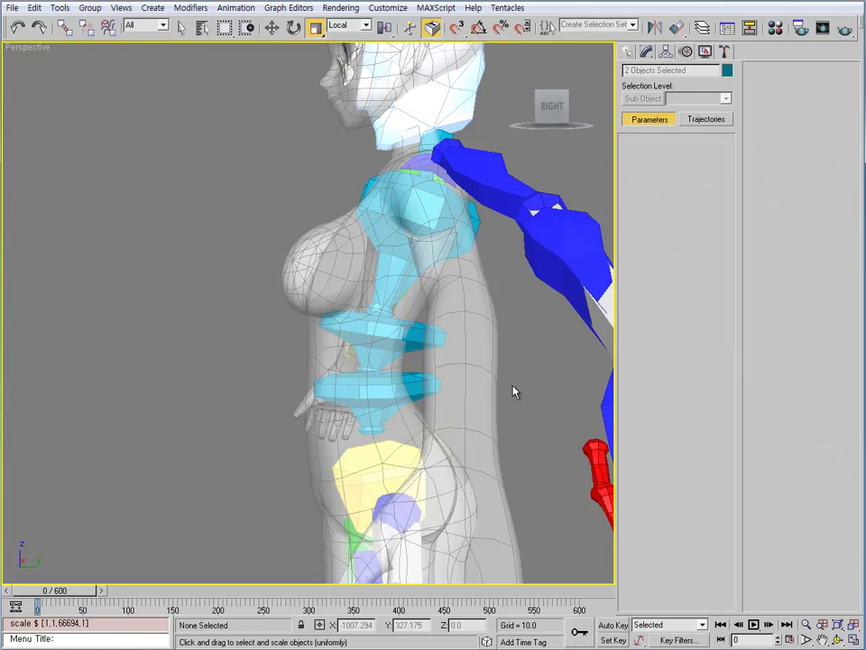
Step: Rotate the lowest spine link around its local Z axis, and rotate the middle spine link about -3.2 degrees around the same axis
left_click(415, 388)
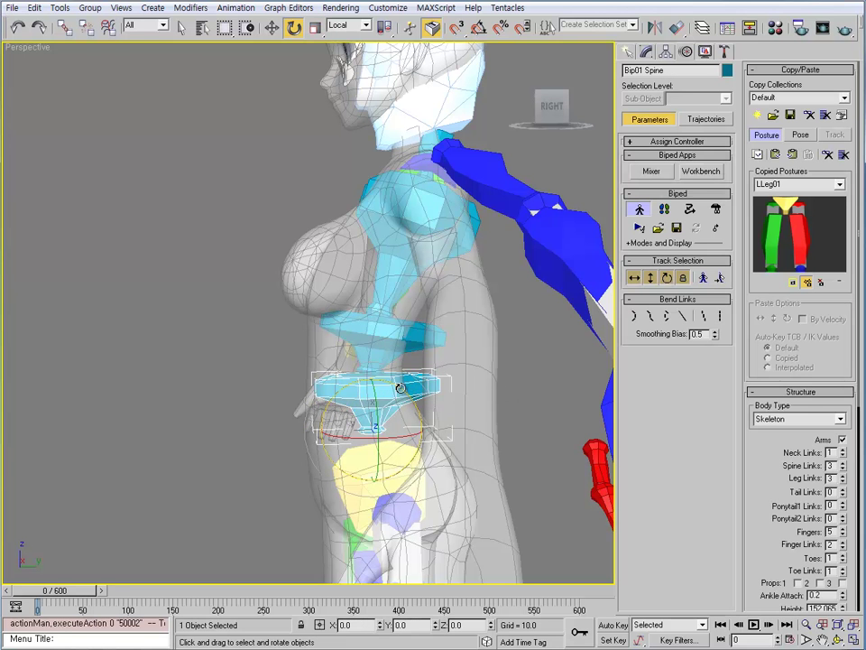
left_click_drag(400, 388, 400, 377)
left_click_drag(410, 337, 466, 261)
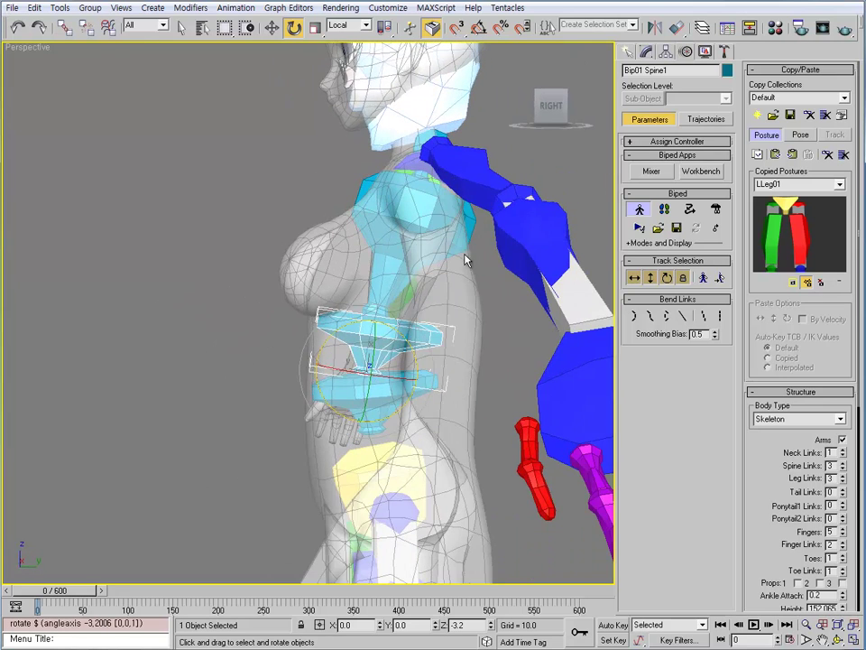
Step: Select the neck bone and move it about 2.53 units along its local X axis toward the base of the character's neck
middle_click_drag(471, 263, 451, 327)
scroll(460, 311, "up", 1)
mouse_move(451, 327)
left_mouse_down()
mouse_move(487, 320)
mouse_move(460, 294)
mouse_move(465, 321)
left_mouse_up()
mouse_move(465, 320)
middle_mouse_down("alt")
mouse_move(458, 303)
mouse_move(450, 315)
mouse_move(538, 318)
mouse_move(481, 315)
middle_mouse_up("alt")
scroll(451, 315, "up", 2)
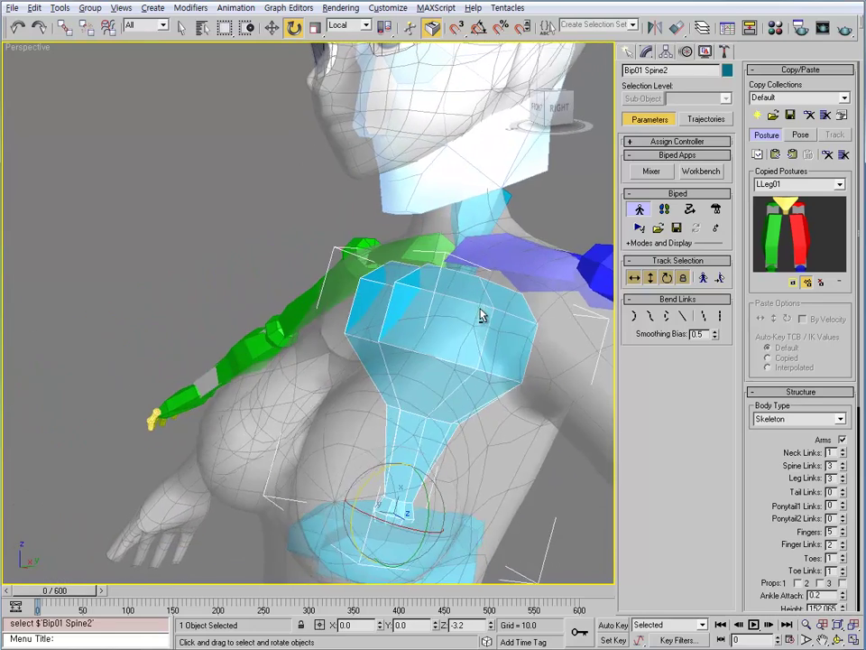
left_click(480, 212)
middle_click_drag(505, 230, 459, 278)
key("w")
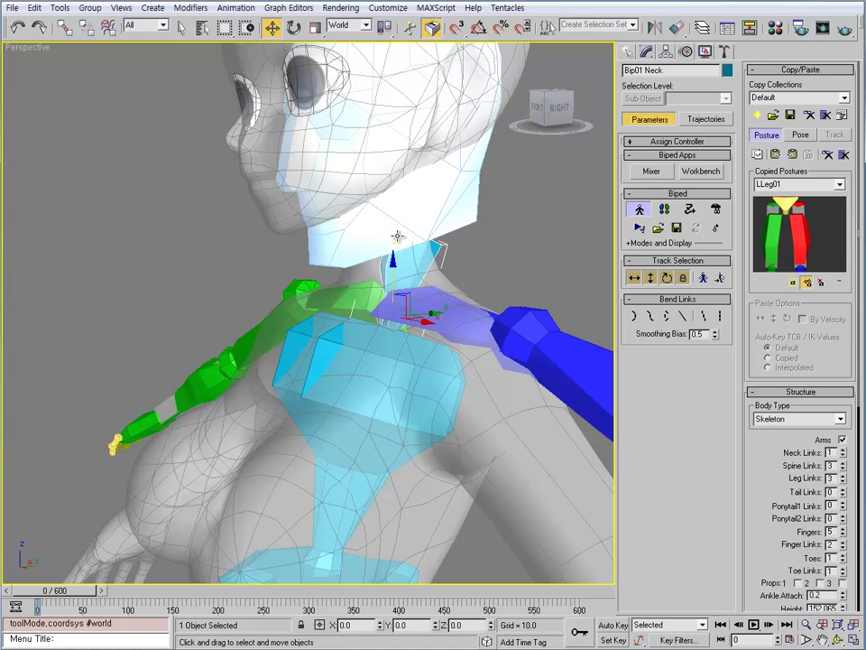
left_click_drag(403, 275, 435, 247)
middle_click_drag(435, 247, 403, 177, "alt")
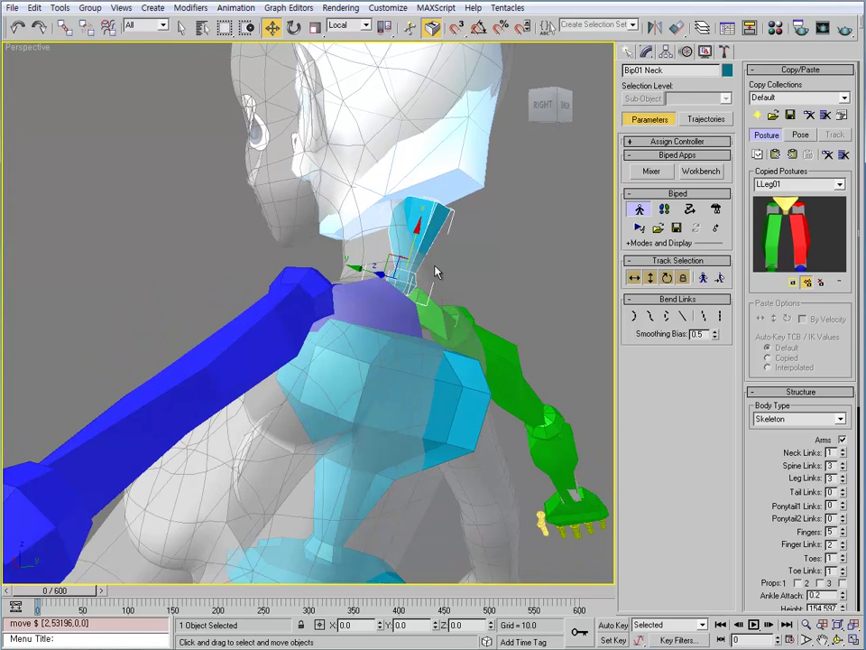
Step: Rotate the neck bone by about 28.8 degrees around its local Z axis to align it with the mesh neck
mouse_move(436, 273)
middle_mouse_down("alt")
mouse_move(467, 310)
mouse_move(450, 269)
middle_mouse_up("alt")
key("e")
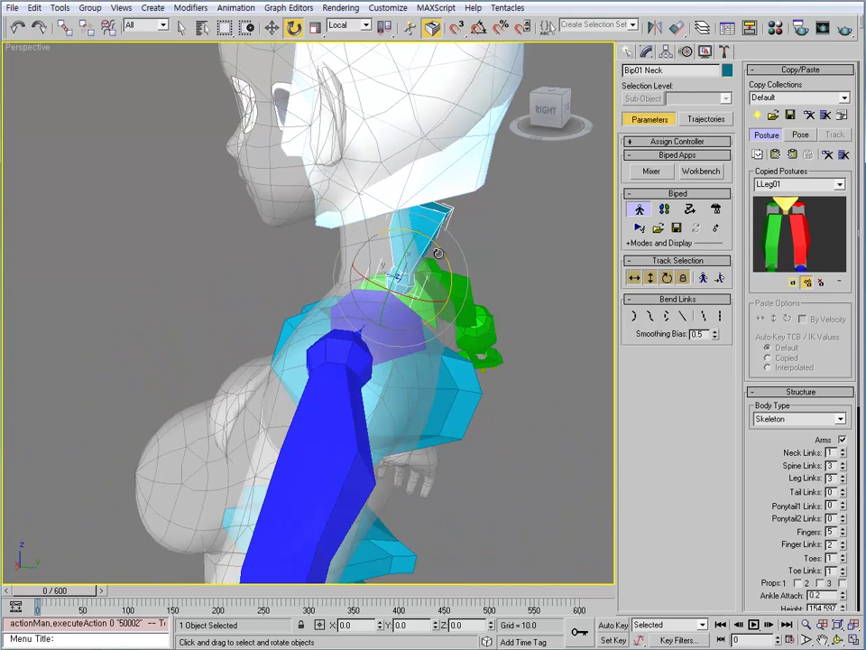
left_click_drag(451, 268, 446, 230)
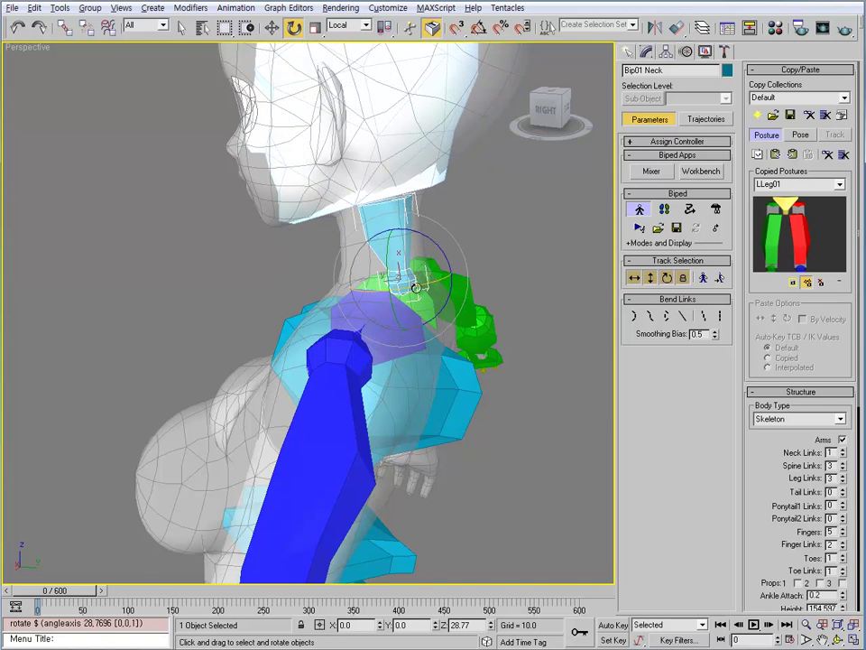
middle_click_drag(415, 287, 435, 290, "alt")
Step: Shift the neck bone slightly and rotate it by about -3.9 degrees around its local Z axis
key("w")
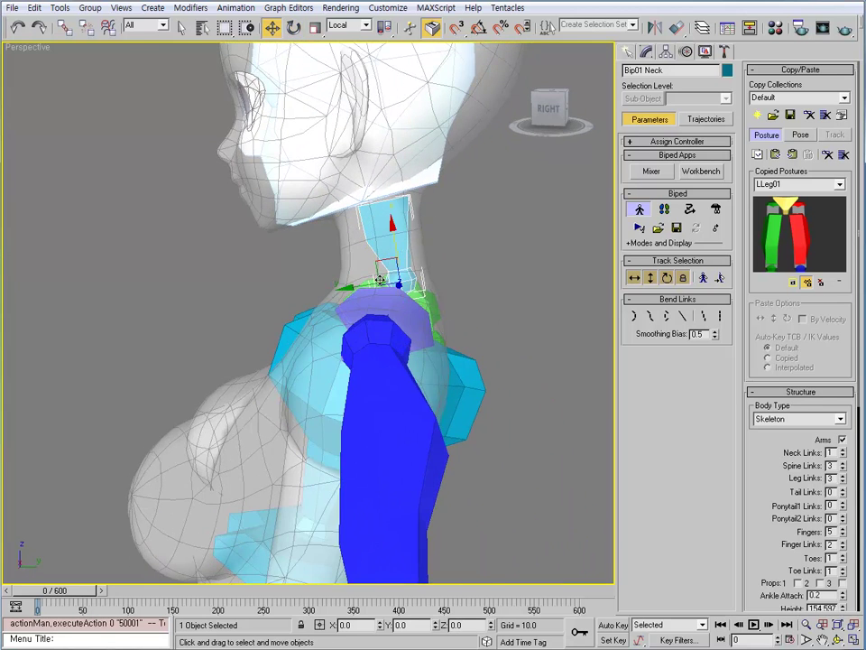
key("e")
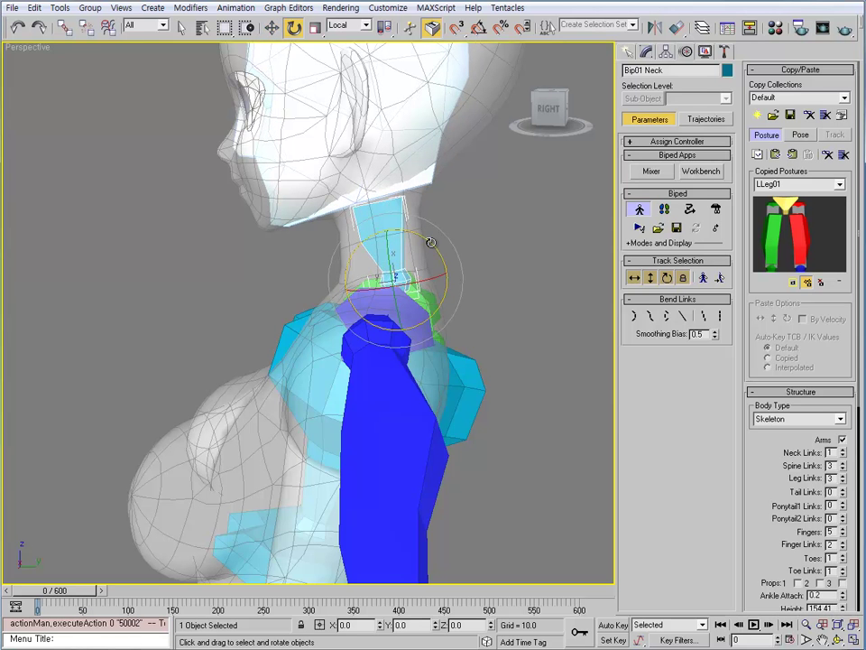
left_click_drag(432, 243, 443, 247)
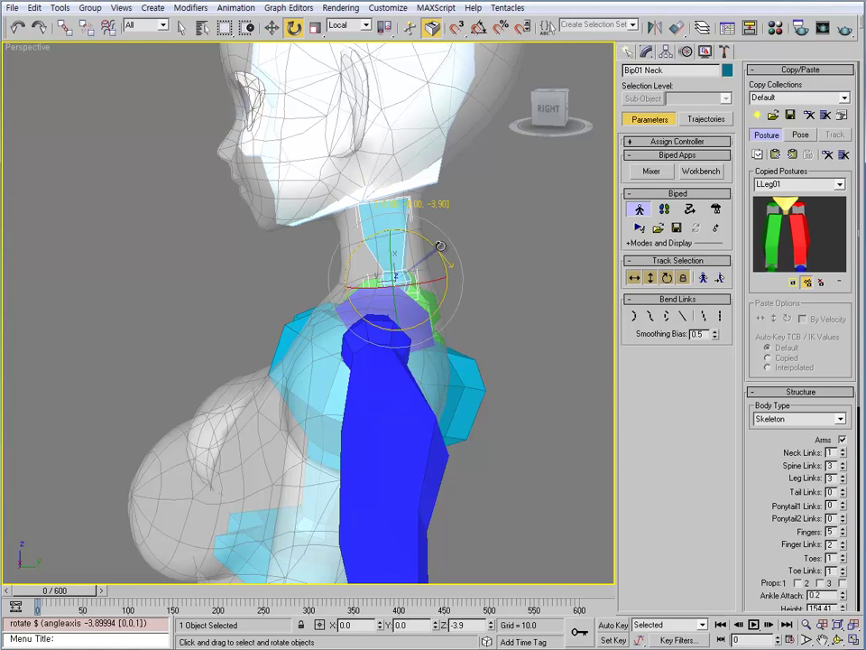
Step: Examine how the neck and head bones fit inside the mesh from several angles
middle_click_drag(439, 246, 430, 305, "alt")
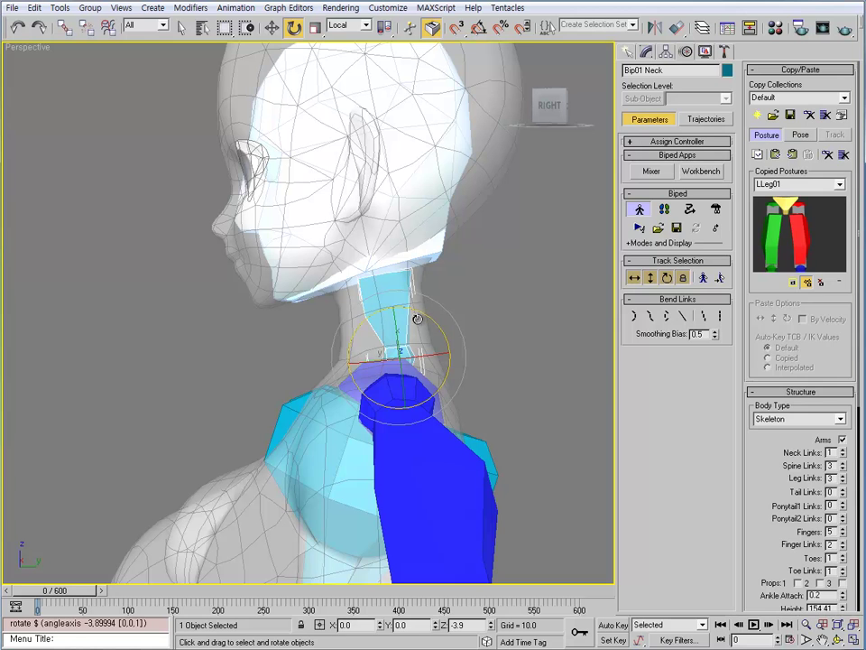
left_click(443, 303)
left_click(388, 294)
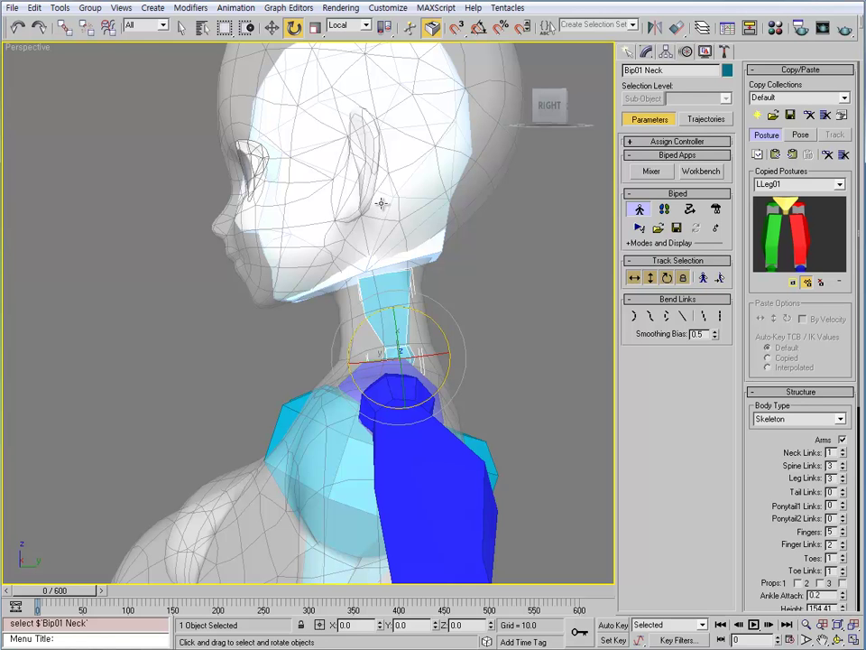
middle_click_drag(373, 235, 378, 254)
scroll(381, 257, "up", 1)
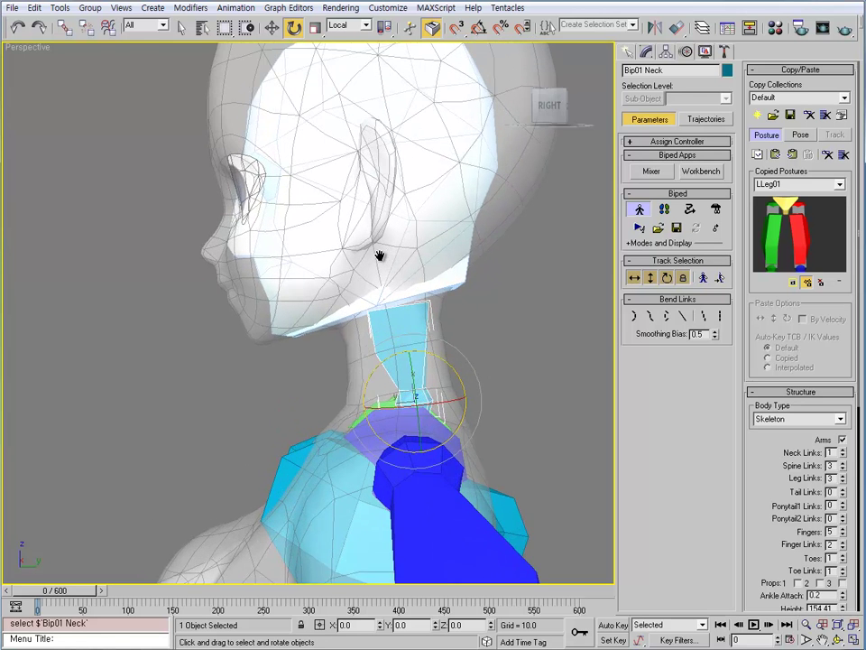
scroll(381, 257, "down", 1)
middle_click_drag(315, 137, 393, 196, "alt")
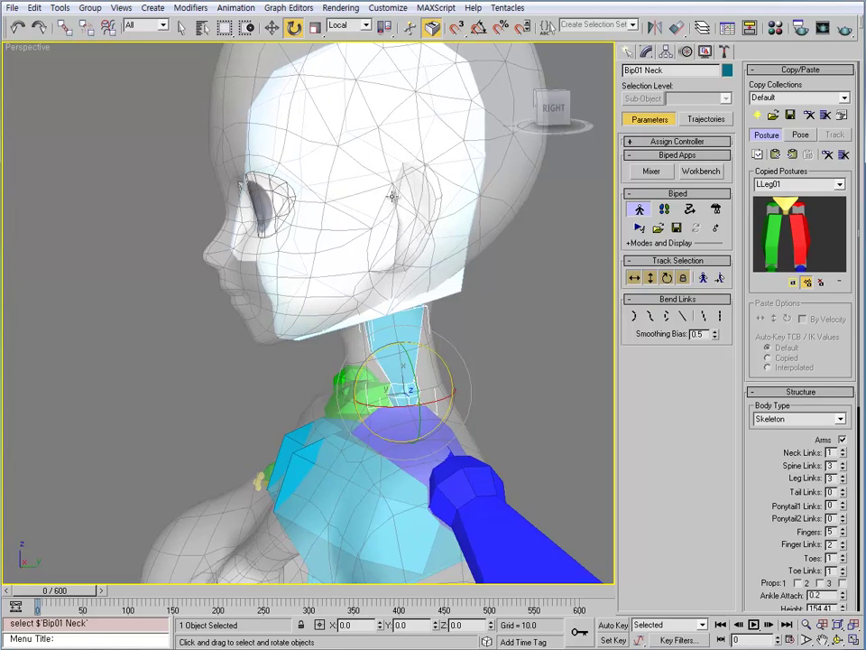
middle_click_drag(406, 251, 371, 256, "alt")
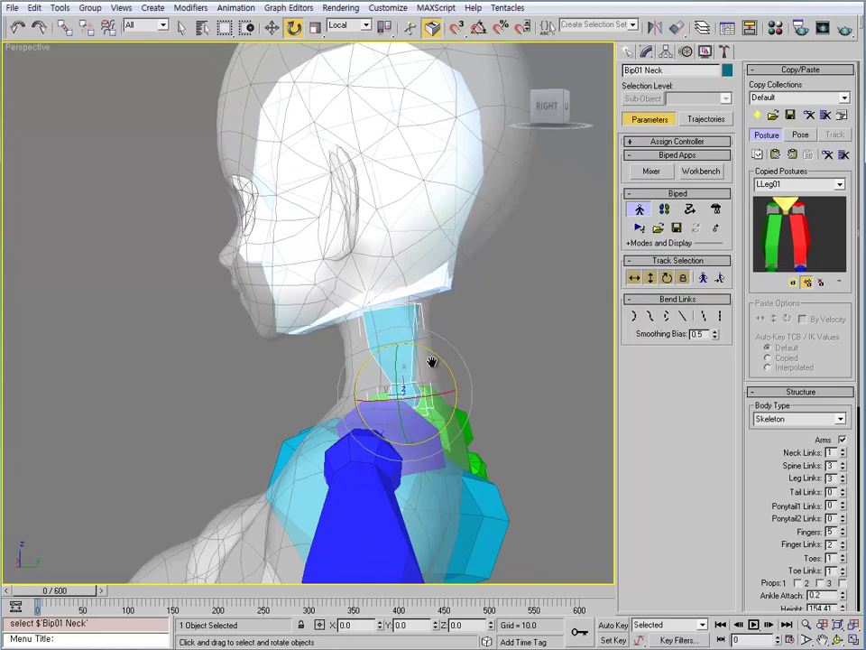
middle_click_drag(432, 362, 401, 342)
Step: Reposition the neck bone in local coordinates and rotate it by about 2.45 degrees around its local Z axis
key("w")
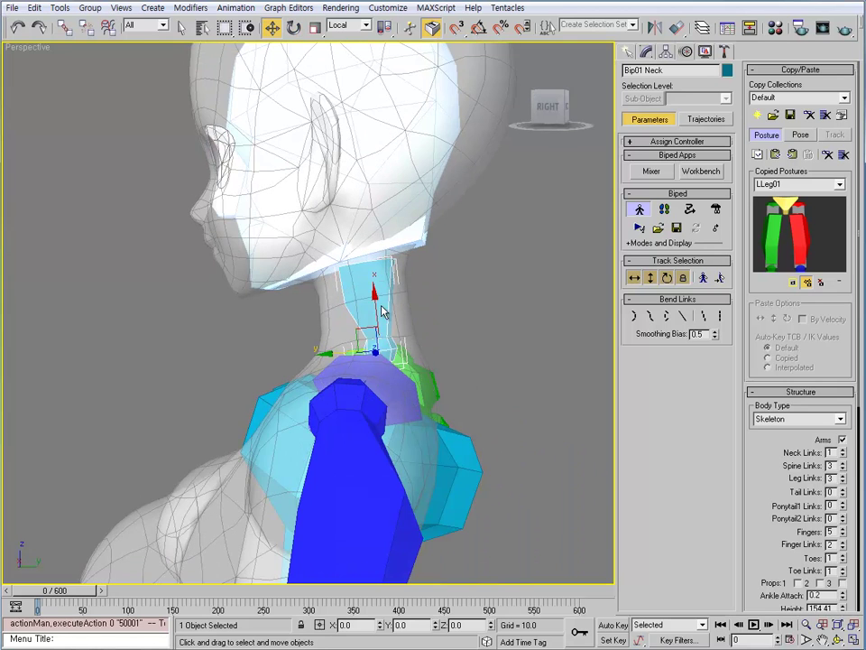
left_click_drag(378, 304, 412, 301)
middle_click_drag(413, 309, 429, 338, "alt")
left_click_drag(430, 339, 427, 326)
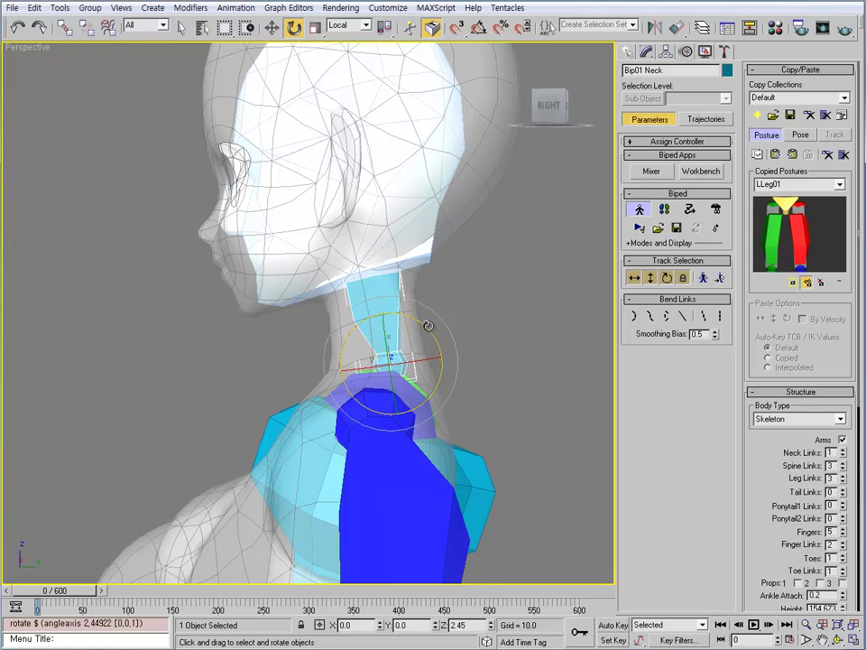
Step: Lengthen the neck bone to about 118% along its local X axis
middle_click_drag(435, 340, 403, 344, "alt")
key("r")
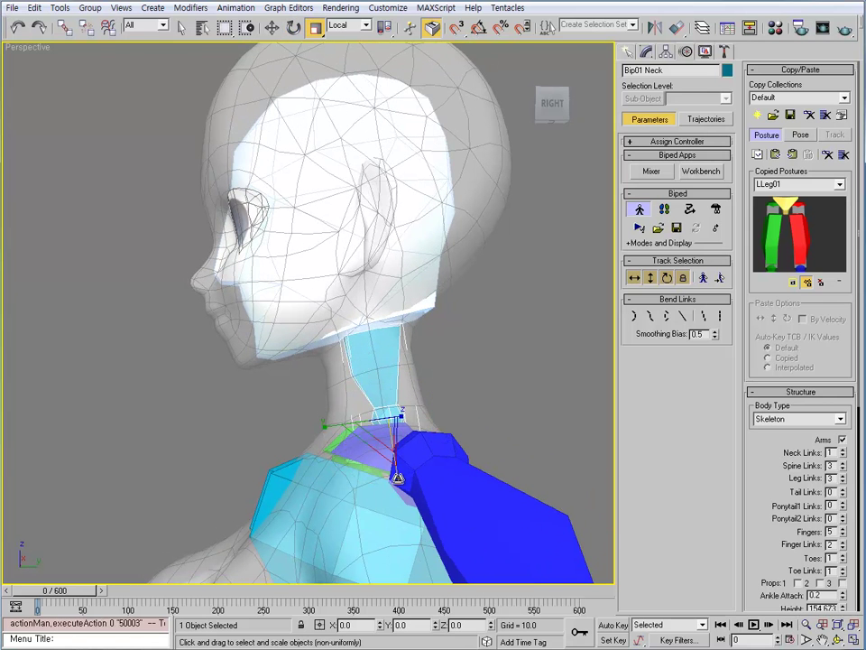
mouse_move(398, 476)
left_mouse_down()
mouse_move(396, 466)
mouse_move(399, 489)
left_mouse_up()
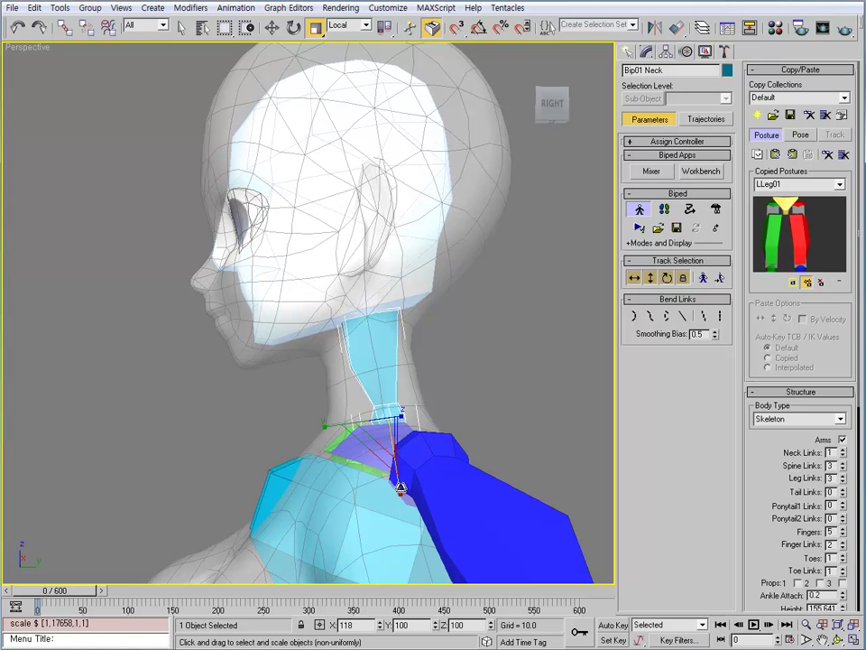
Step: Move the head bone about 1.72 units along its local X axis, away from the top of the neck
left_click(459, 377)
left_click(377, 323)
left_click(389, 294)
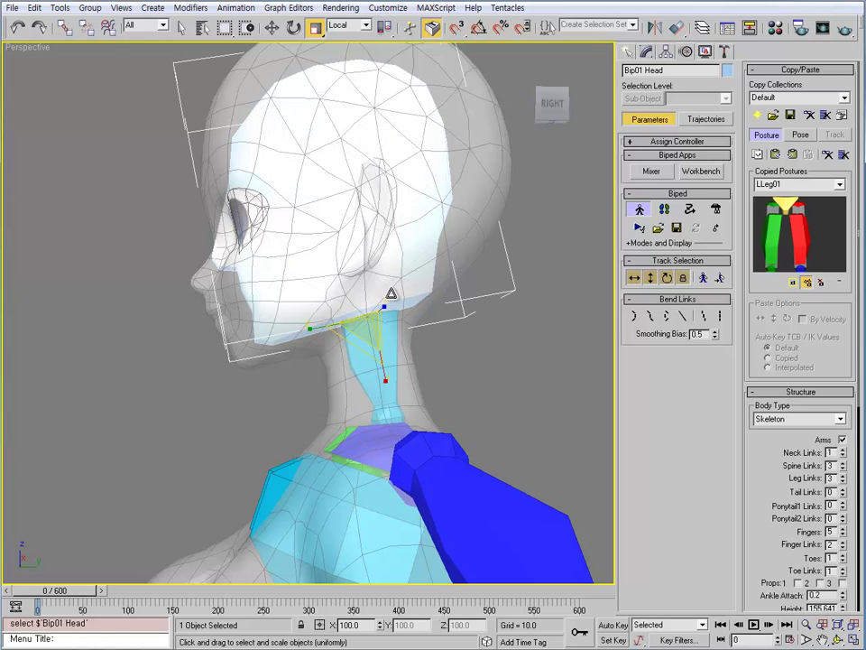
key("w")
left_click_drag(369, 280, 369, 253)
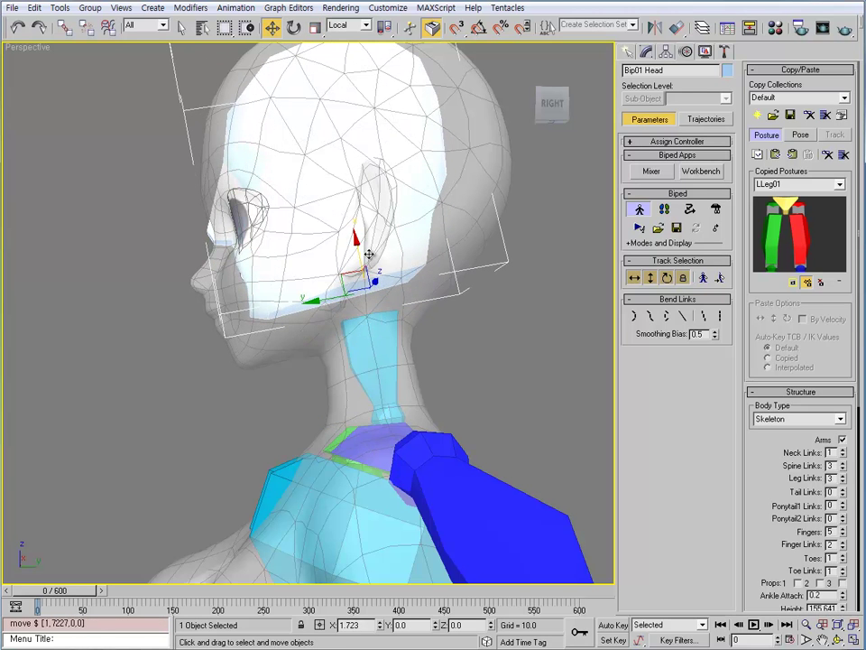
middle_click_drag(369, 253, 367, 303, "alt")
key("e")
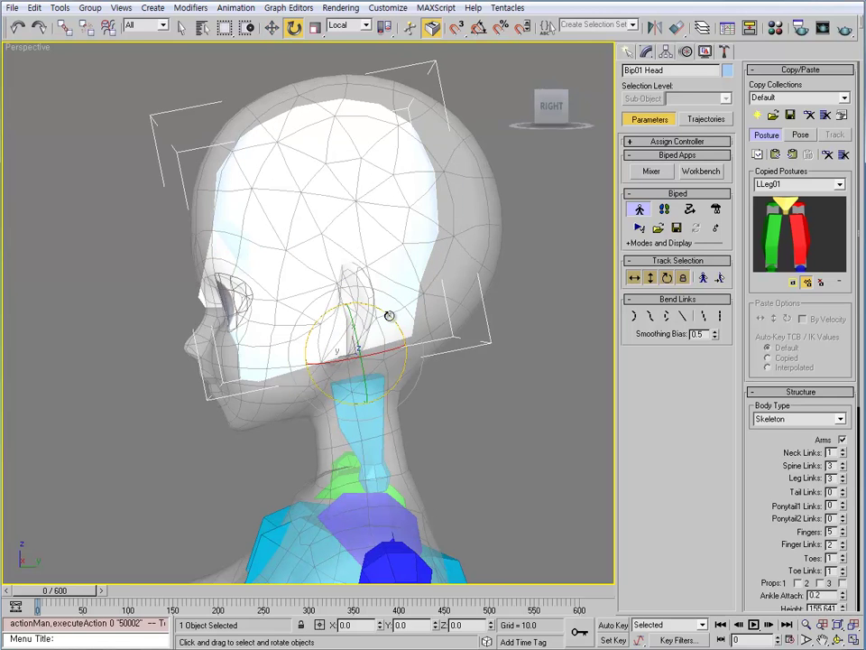
left_click_drag(389, 315, 351, 383)
middle_click_drag(350, 383, 455, 377, "alt")
Step: Scale the head bone to about 177% along local Z, 112% along local X and 119% along local Y
key("r")
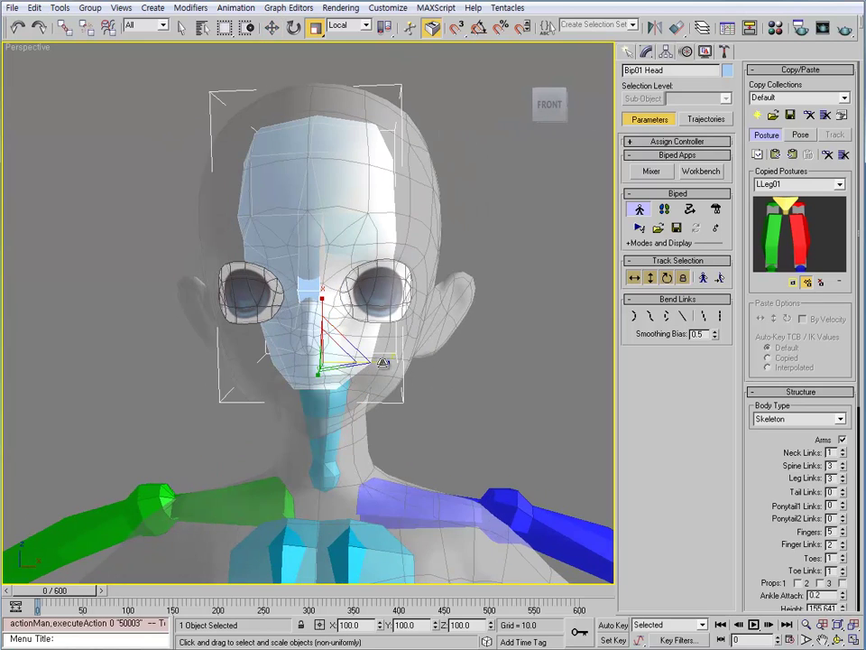
left_click_drag(382, 362, 412, 364)
middle_click_drag(421, 377, 357, 375, "alt")
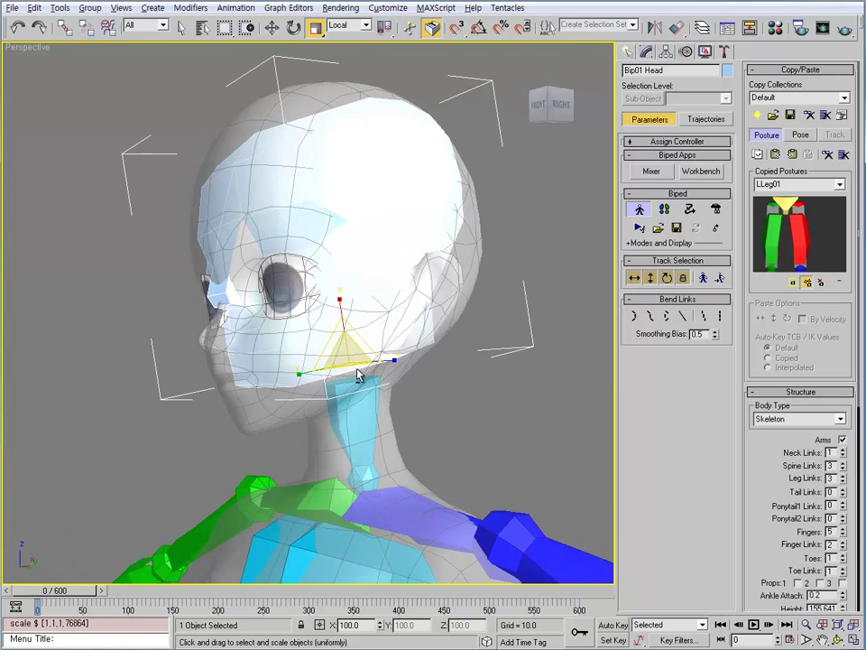
mouse_move(348, 316)
left_mouse_down()
mouse_move(340, 294)
mouse_move(344, 304)
left_mouse_up()
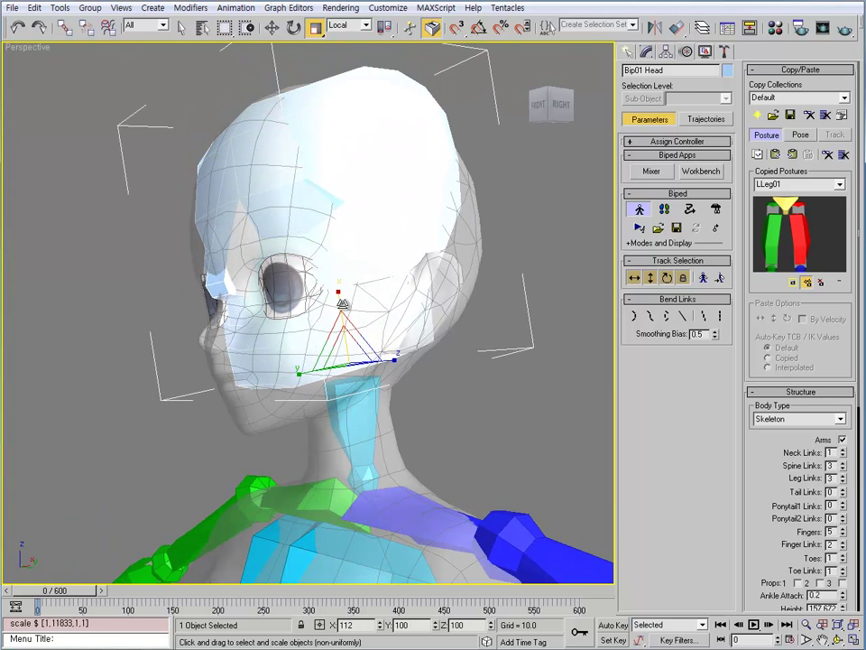
middle_click_drag(365, 336, 321, 338, "alt")
left_click_drag(310, 370, 294, 373)
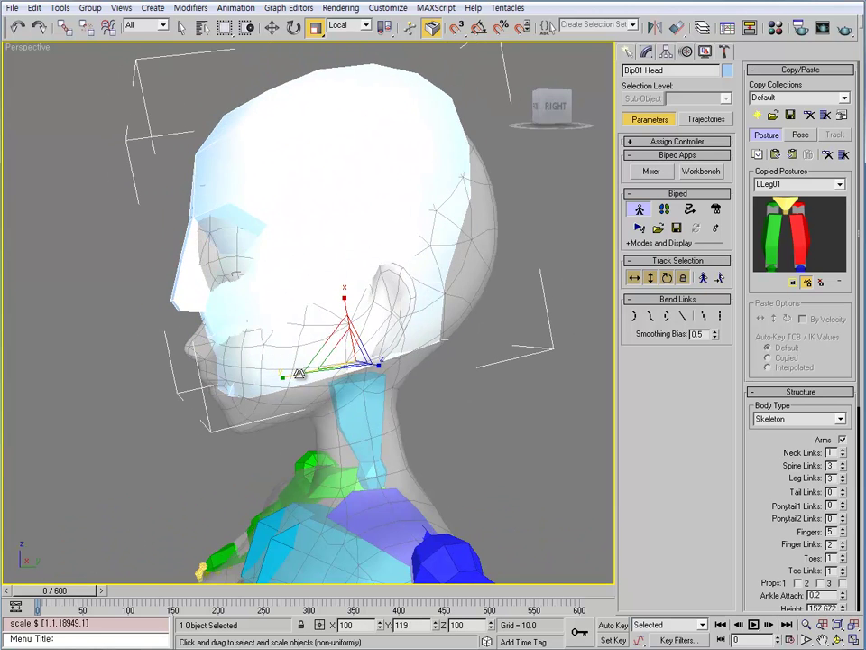
middle_click_drag(294, 373, 362, 374, "alt")
Step: Display the head bone as a box, examine its size around the head mesh, and restore the solid display
key("shift+b")
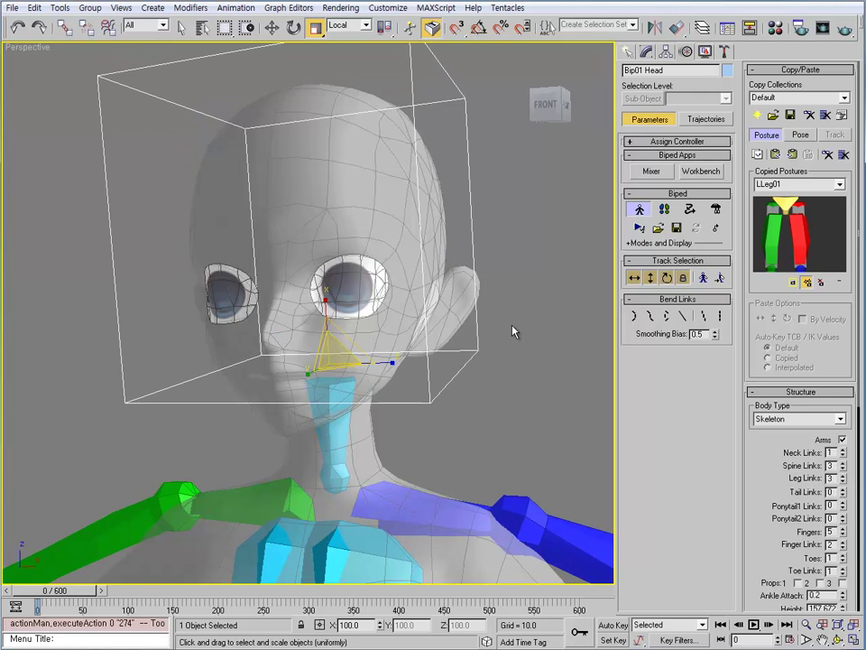
middle_click_drag(435, 317, 432, 244, "alt")
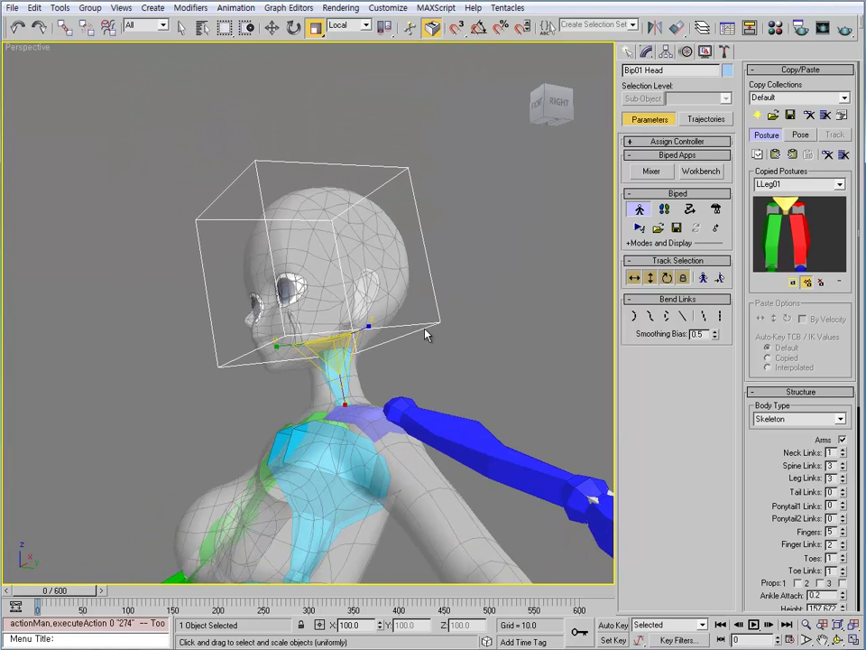
left_click(432, 244)
left_click(407, 173)
middle_click_drag(351, 271, 430, 290, "alt")
scroll(362, 327, "up", 3)
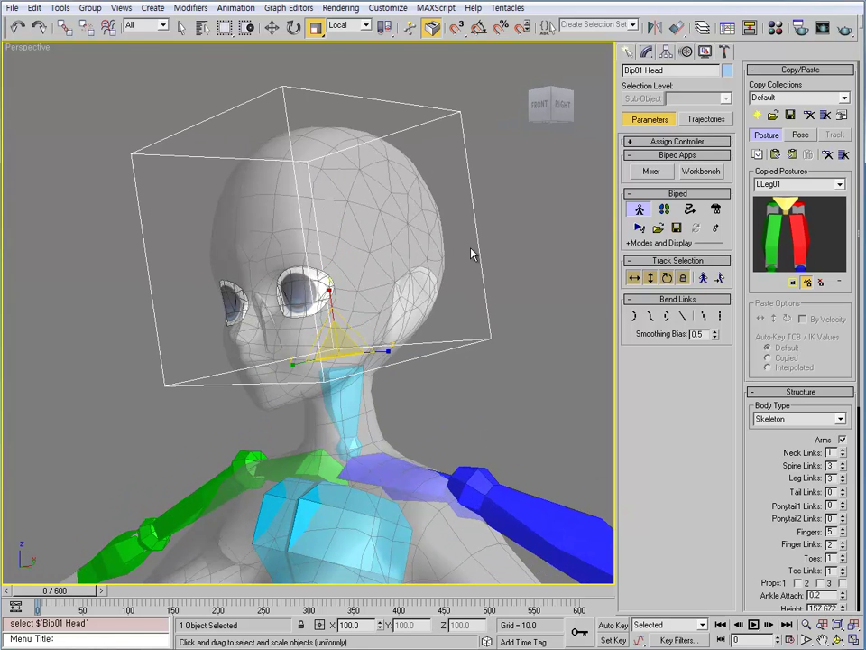
key("shift+b")
middle_click_drag(396, 361, 405, 293)
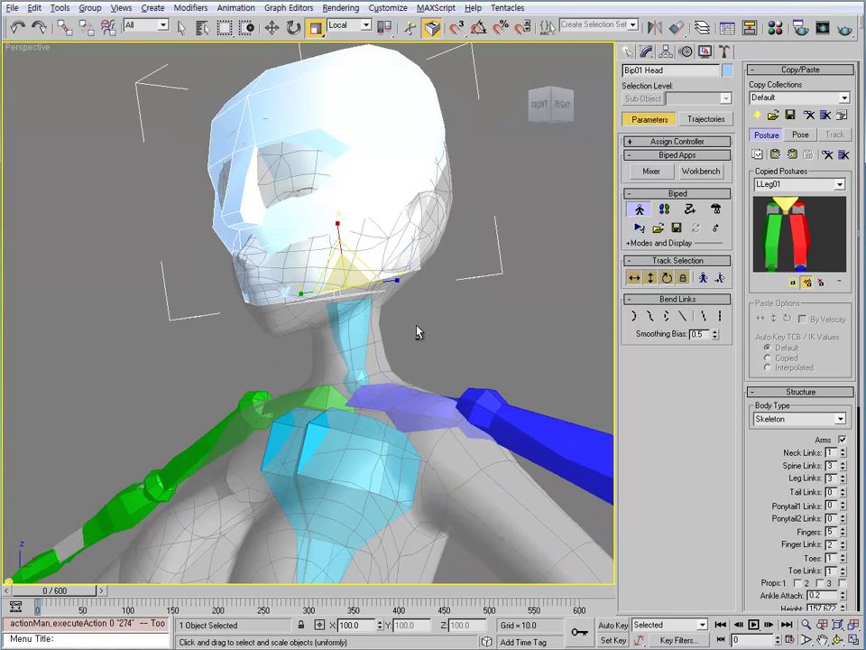
Step: Widen the neck bone to about 200% along its local Z axis and switch it to box display
middle_click_drag(410, 368, 354, 376)
left_click(350, 355)
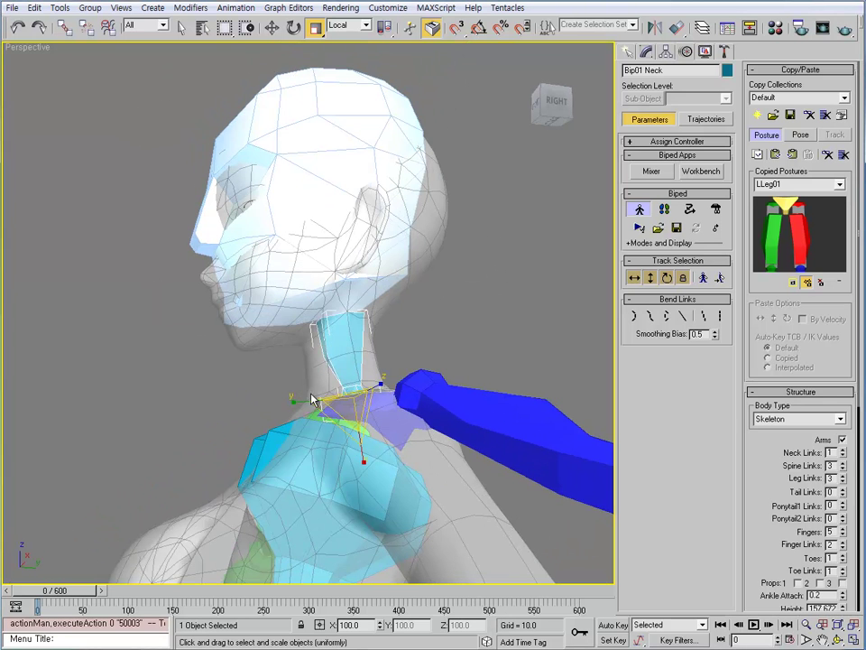
middle_click_drag(265, 421, 351, 424, "alt")
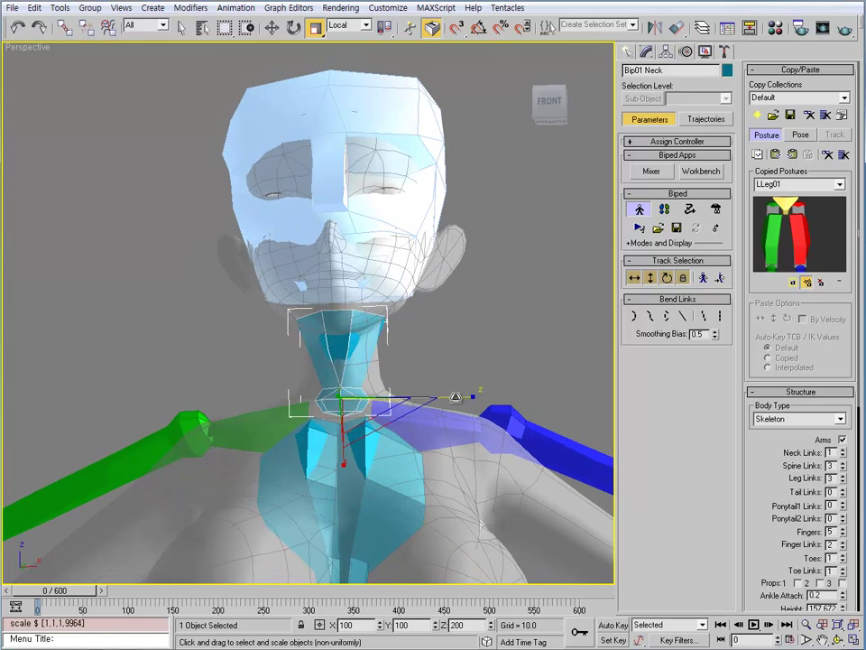
middle_click_drag(462, 407, 428, 380, "alt")
key("shift+b")
Step: Narrow the neck bone to about 52% along its local Z axis and restore its solid display
key("r")
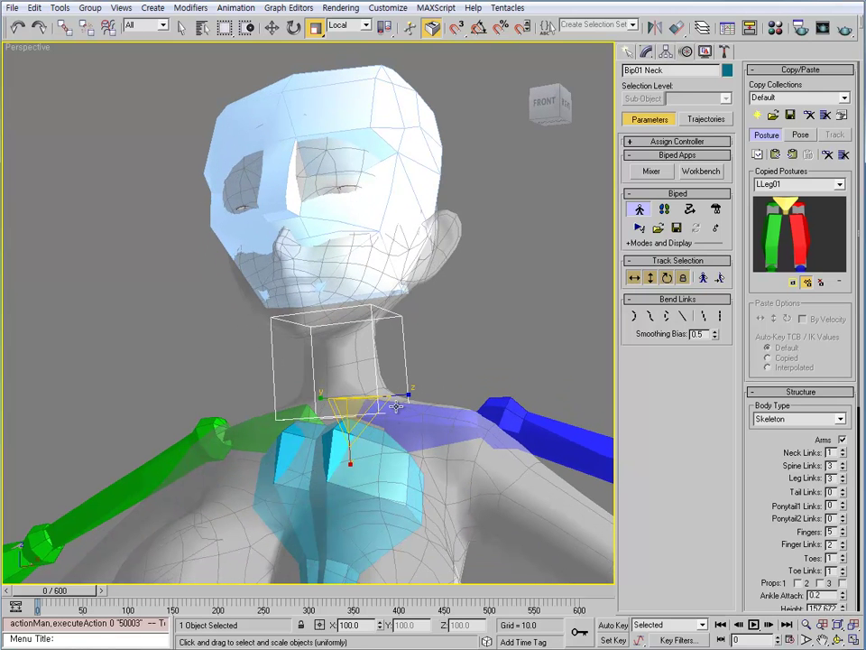
key("r")
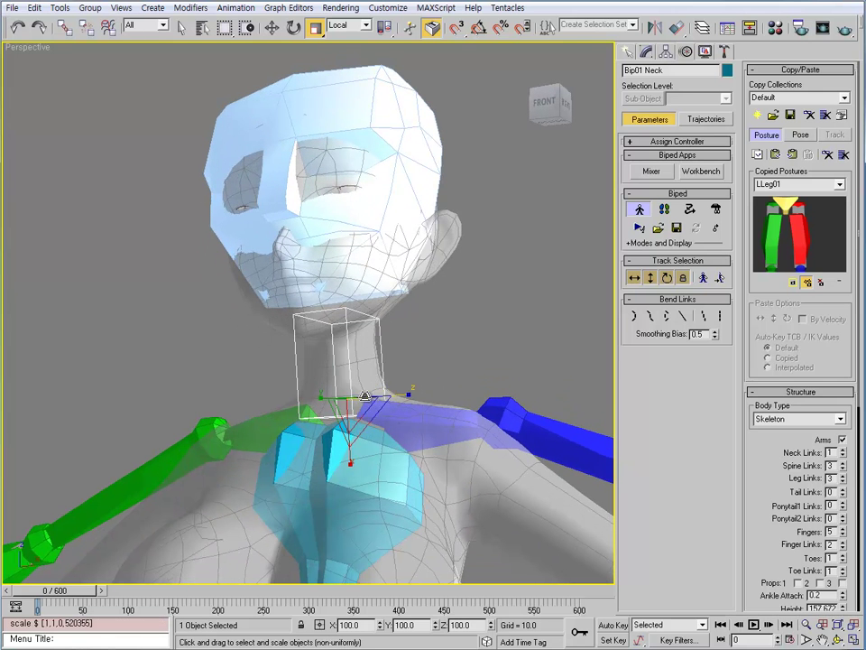
middle_click_drag(364, 397, 324, 423, "alt")
key("r")
key("r")
key("shift+b")
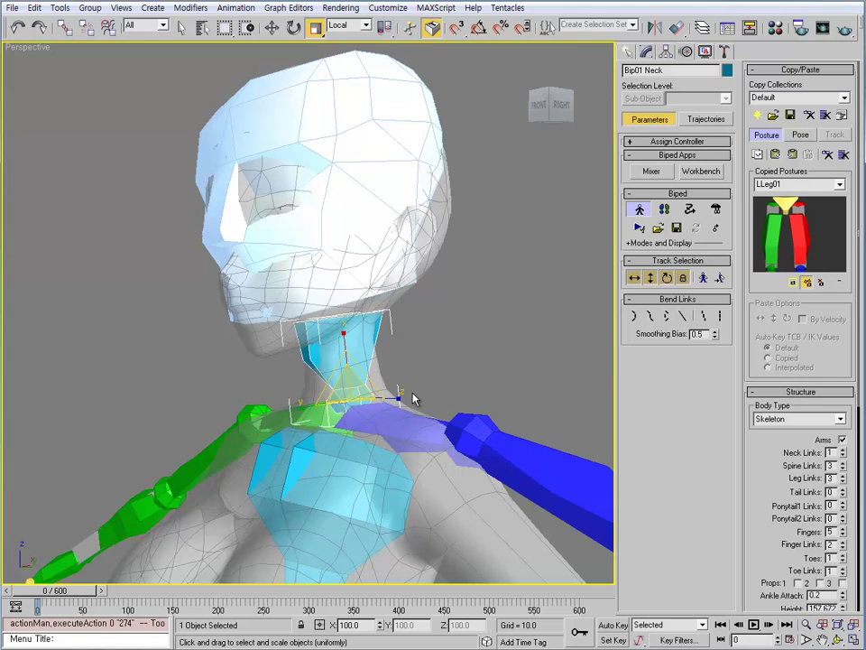
key("shift+z")
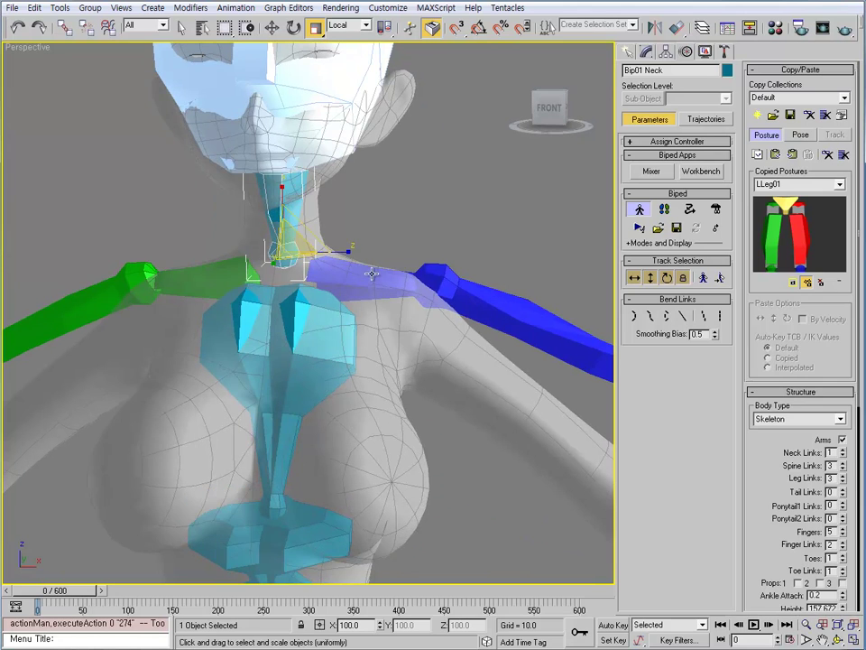
Step: Thicken the left clavicle to about 162% along its local Y axis and 164% along its local Z axis
left_click(373, 274)
middle_click_drag(373, 273, 267, 364, "alt")
left_click_drag(409, 319, 448, 344)
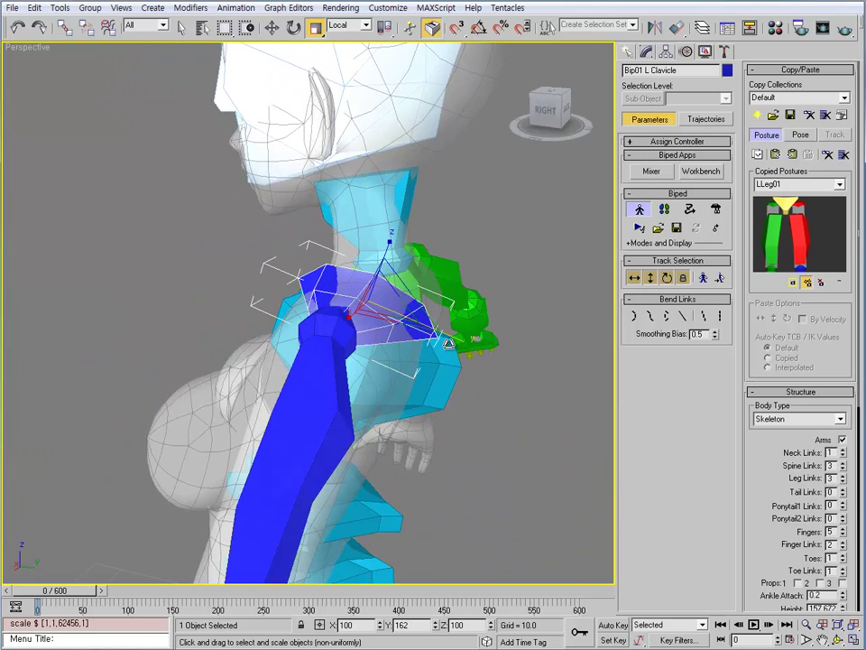
middle_click_drag(409, 318, 348, 271, "alt")
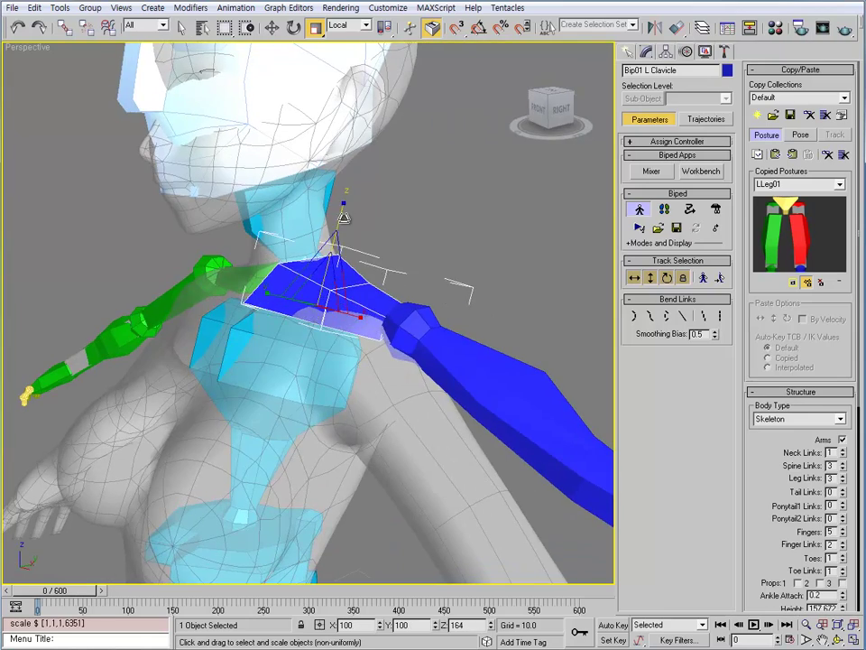
Step: Lower the left clavicle about 1.51 units along its local Z axis and rotate it about 8.06 degrees around local Y
middle_click_drag(345, 217, 330, 309, "alt")
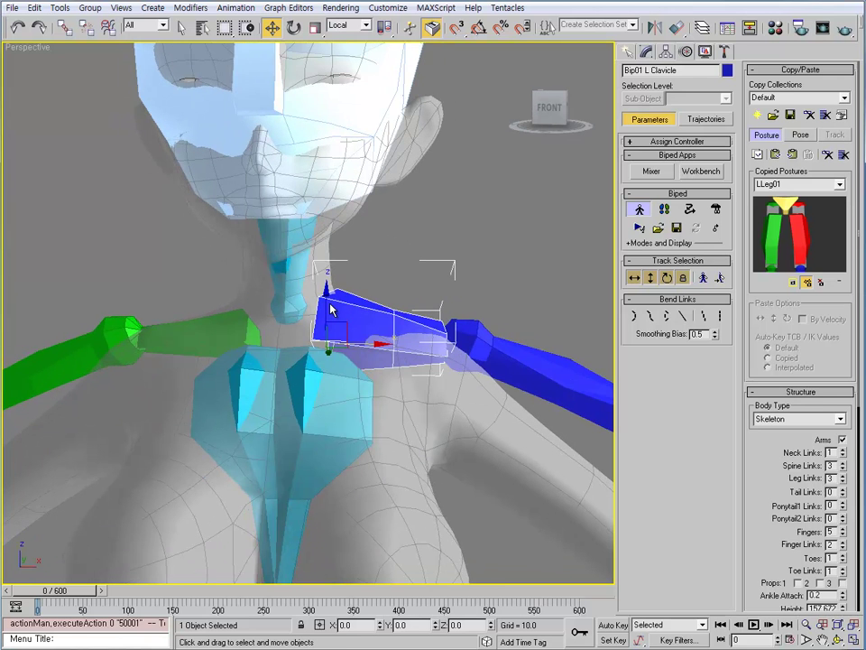
left_click_drag(330, 301, 324, 321)
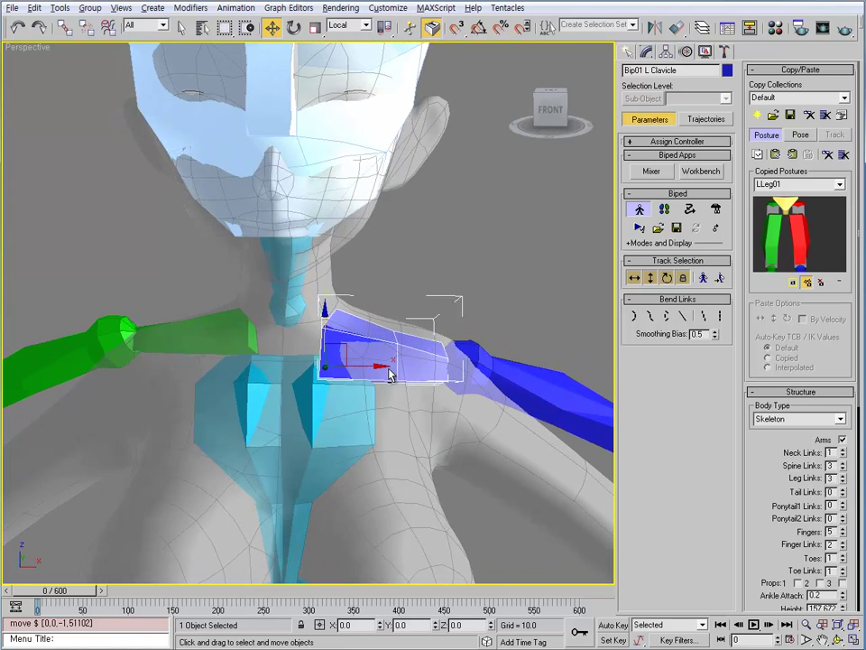
middle_click_drag(501, 428, 406, 379)
key("e")
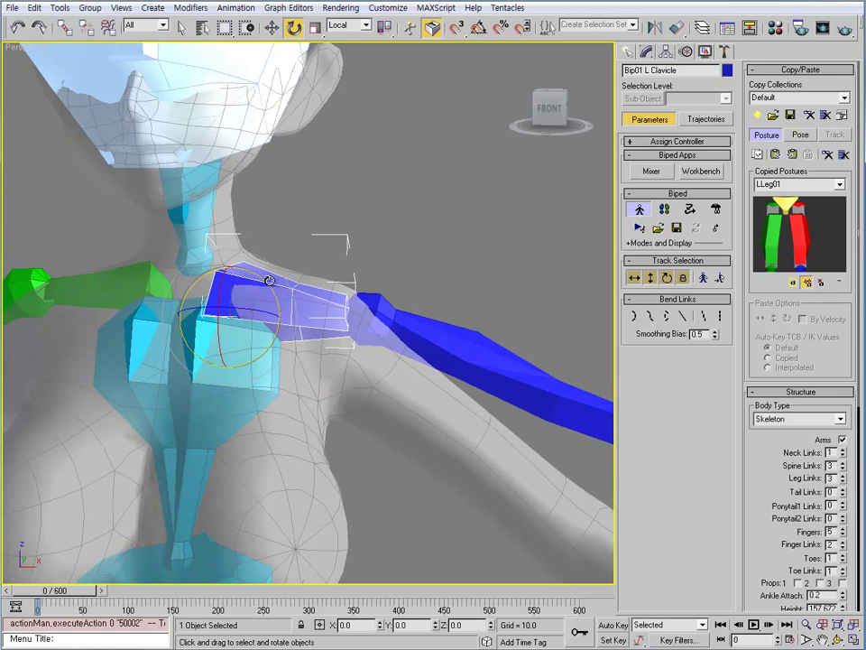
Step: Select the left upper arm and examine how it and the clavicle sit inside the shoulder mesh
left_click(419, 341)
middle_click_drag(447, 471, 431, 335)
scroll(432, 337, "down", 4)
middle_click_drag(411, 489, 346, 478, "alt")
middle_click_drag(346, 478, 402, 411)
scroll(404, 334, "up", 5)
scroll(374, 361, "up", 6)
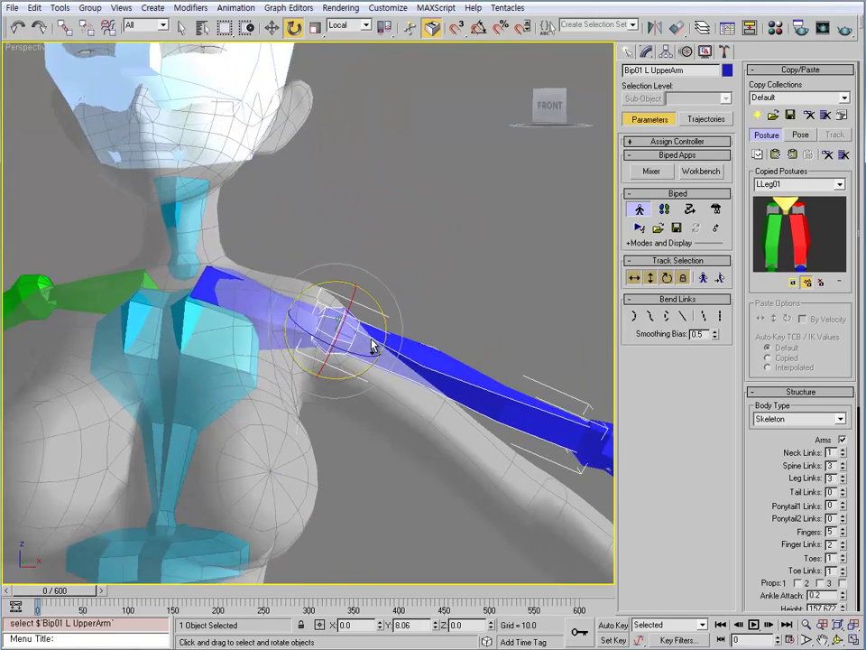
mouse_move(357, 352)
middle_mouse_down("alt")
mouse_move(374, 350)
mouse_move(368, 358)
middle_mouse_up("alt")
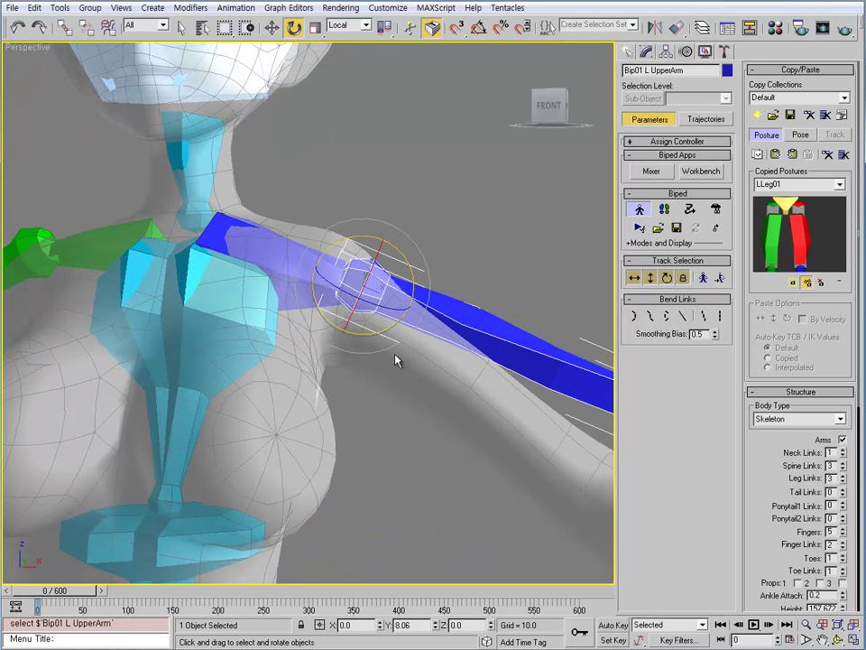
left_click(464, 255)
Step: Shift the left clavicle slightly along its local Z axis to fit the base of the neck
left_click(216, 228)
middle_click_drag(217, 227, 329, 348, "alt")
key("w")
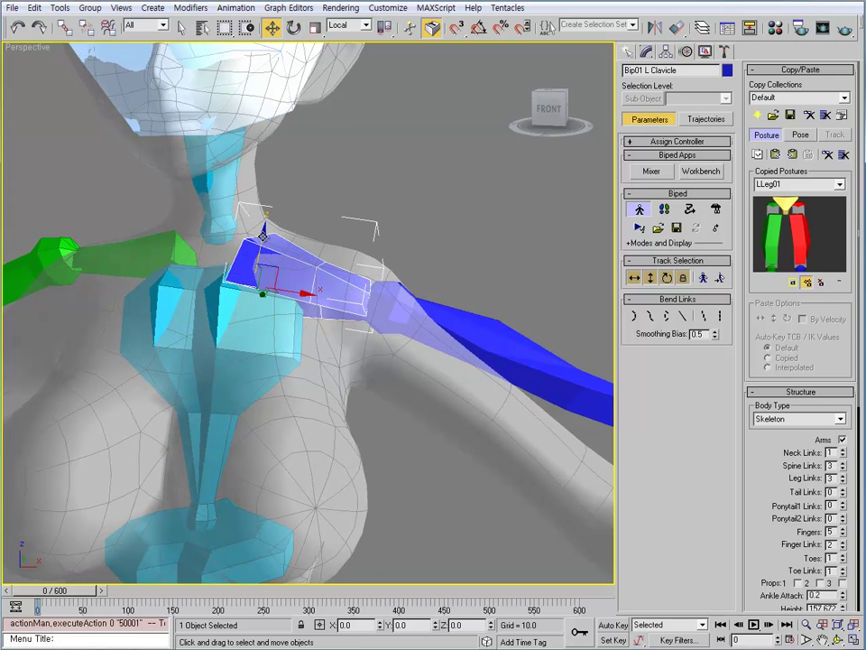
mouse_move(263, 241)
left_mouse_down()
mouse_move(258, 264)
mouse_move(252, 243)
left_mouse_up()
Step: Rotate the left clavicle about 19.82 degrees around its local Y axis, and undo the further rotation
key("e")
mouse_move(295, 276)
left_mouse_down()
mouse_move(295, 266)
mouse_move(252, 252)
mouse_move(252, 244)
mouse_move(292, 276)
left_mouse_up()
key("e")
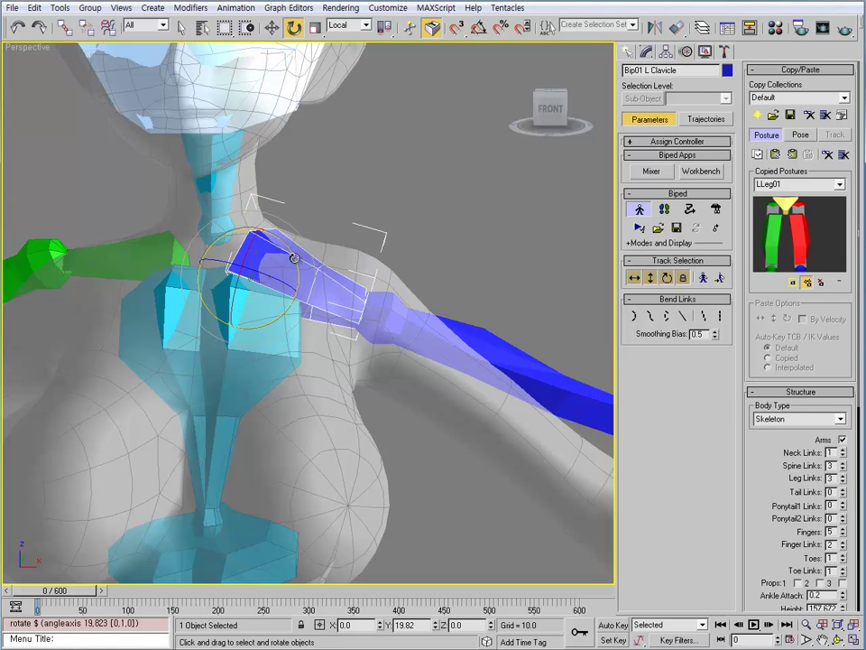
left_click_drag(294, 258, 294, 217)
key("ctrl+z")
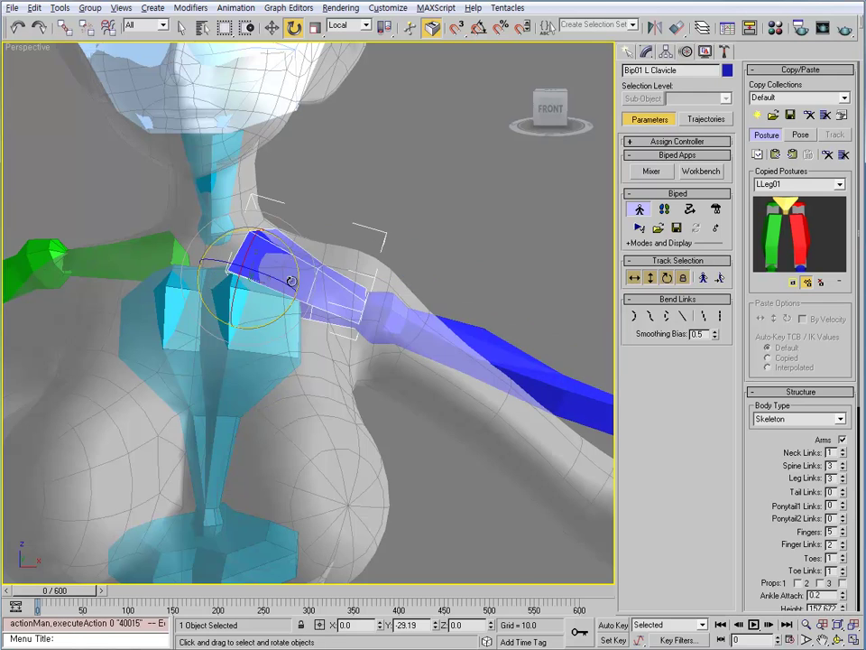
Step: Tilt the left clavicle back up and adjust its height by about 0.53 units along its local Z axis
left_click_drag(294, 271, 254, 254)
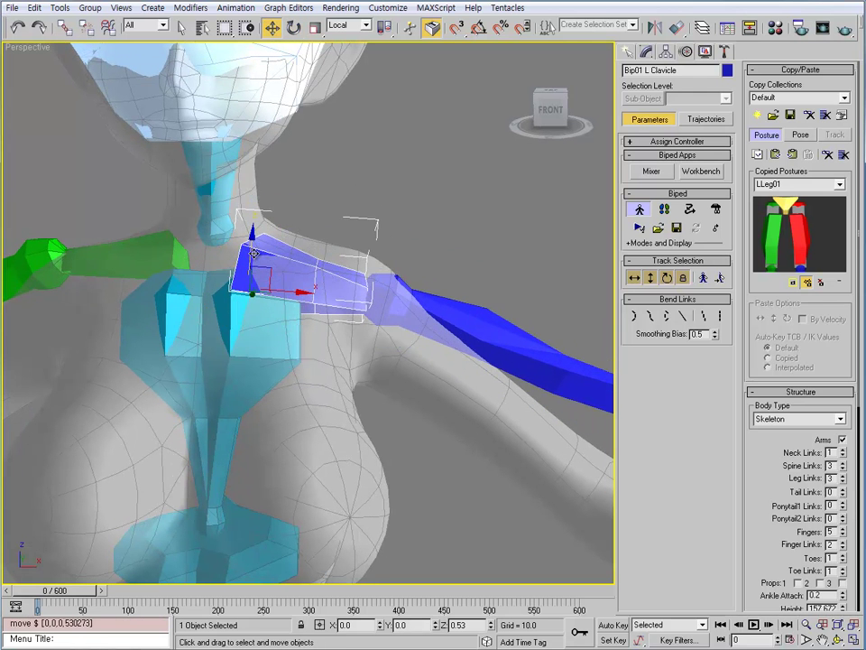
left_click_drag(299, 276, 253, 298)
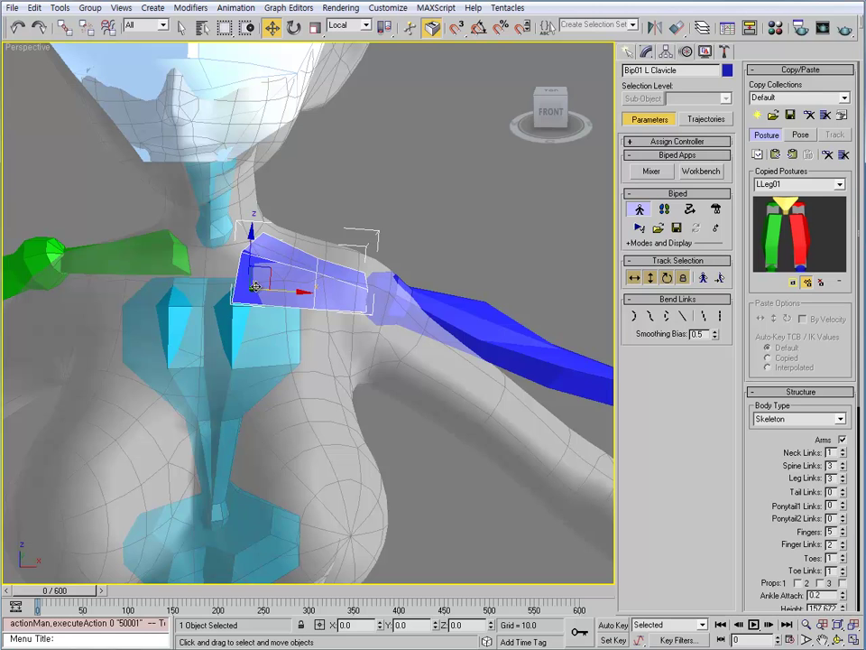
middle_click_drag(350, 301, 264, 260, "alt")
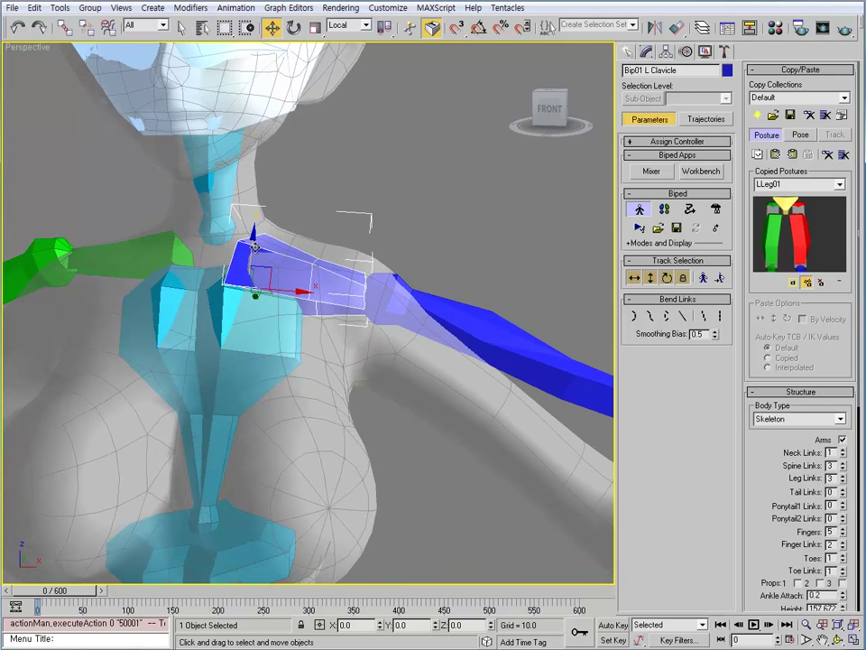
left_click_drag(255, 246, 256, 257)
middle_click_drag(282, 287, 305, 302, "alt")
Step: Shorten the left clavicle to about 85% along its local X axis and check the upper arm's position at the shoulder
key("r")
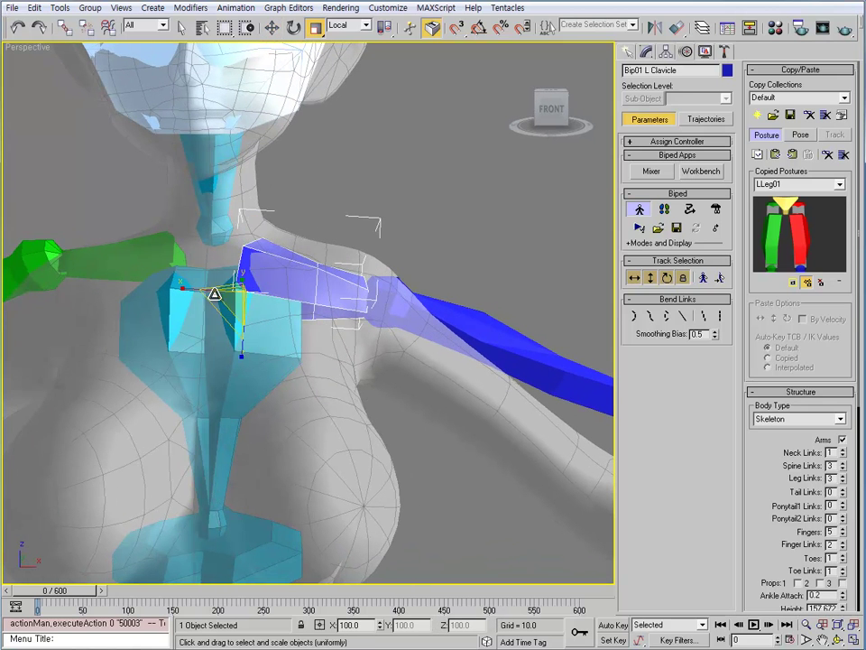
left_click_drag(188, 289, 195, 290)
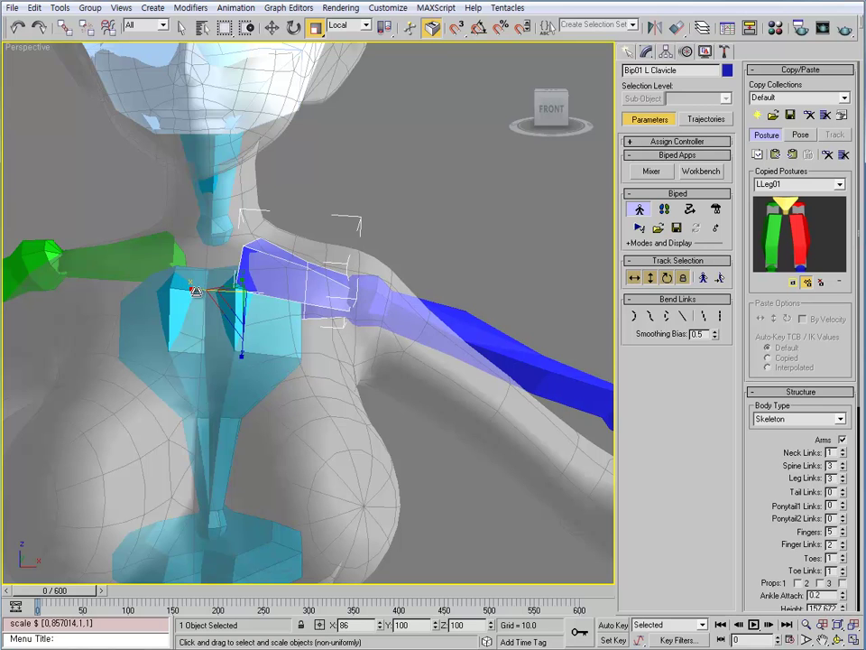
left_click(471, 332)
middle_click_drag(450, 334, 415, 332, "alt")
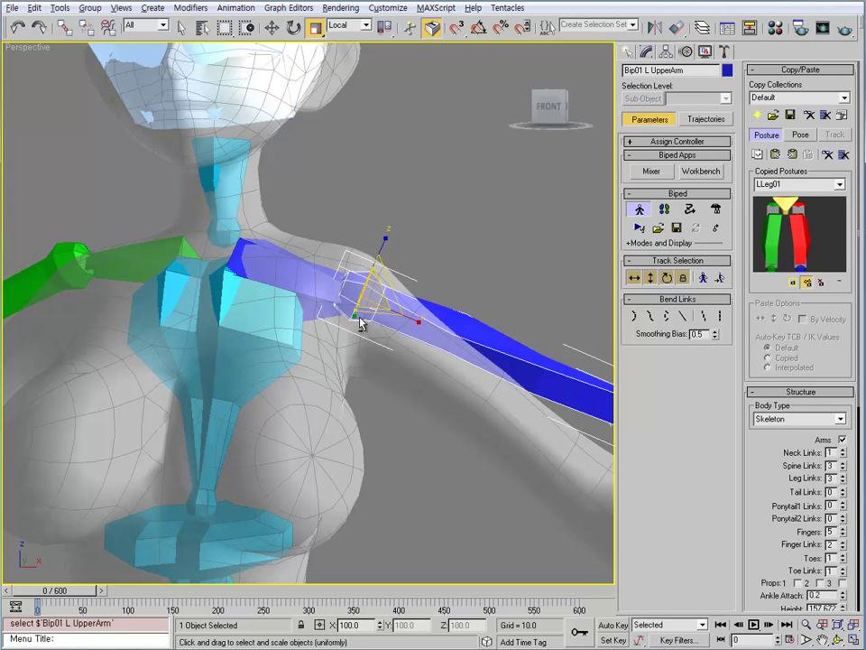
middle_click_drag(361, 325, 364, 330, "alt")
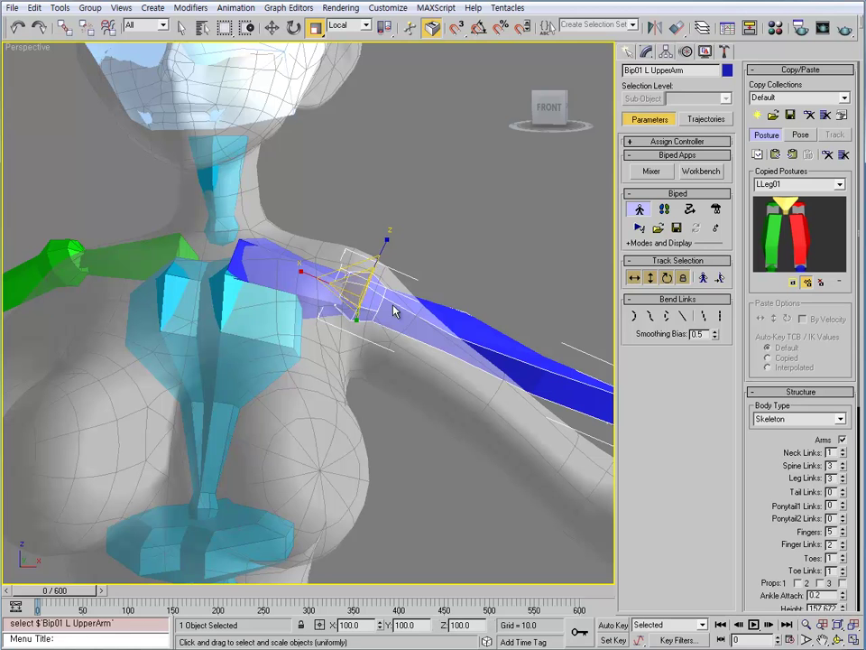
Step: Fine-tune the left clavicle's angle toward the shoulder, finishing with a rotation of about -1.58 degrees around its local Y axis
left_click(251, 259)
key("e")
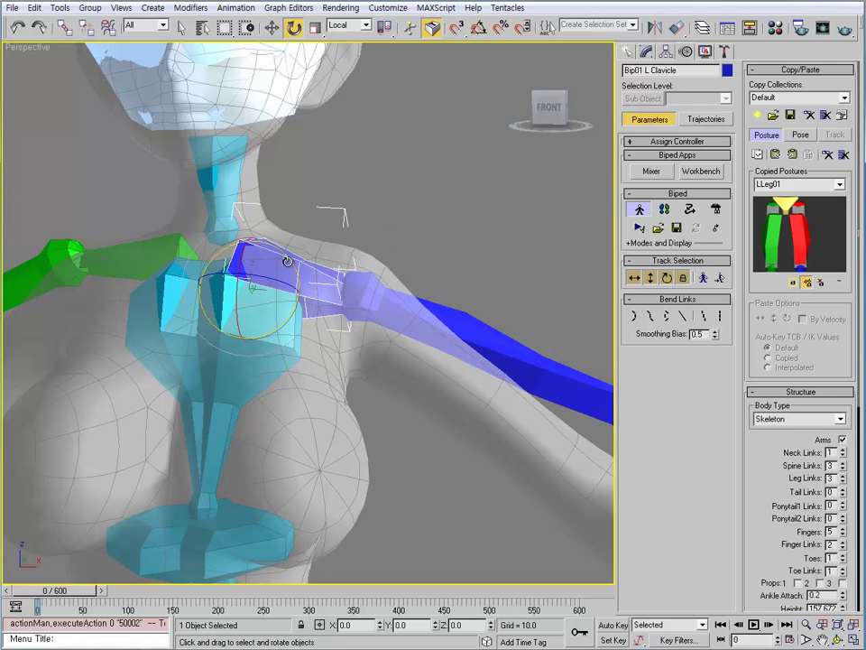
left_click_drag(292, 265, 290, 271)
middle_click_drag(300, 290, 275, 278, "alt")
key("w")
left_click_drag(263, 243, 296, 270)
middle_click_drag(296, 270, 424, 336, "alt")
left_click(217, 222)
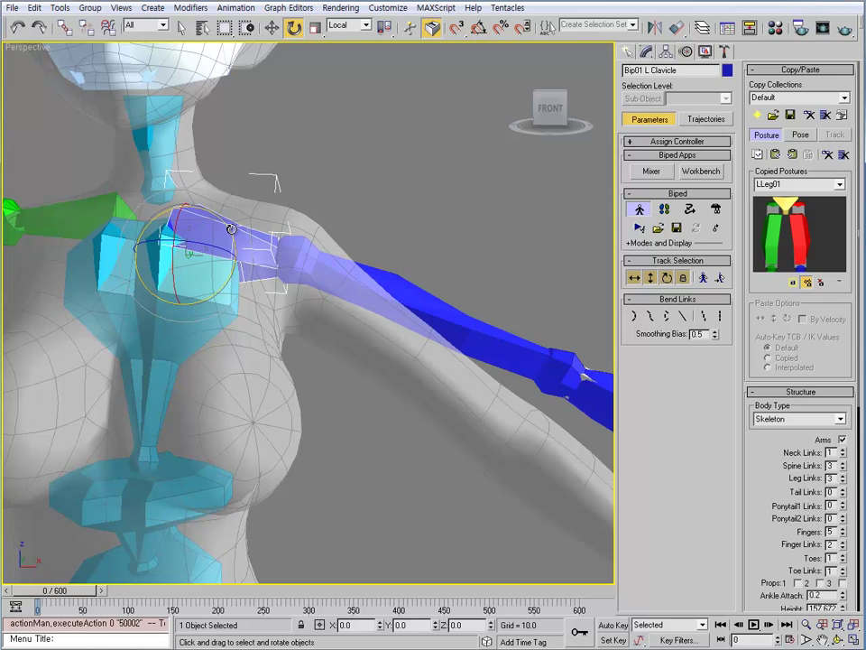
left_click_drag(230, 229, 229, 231)
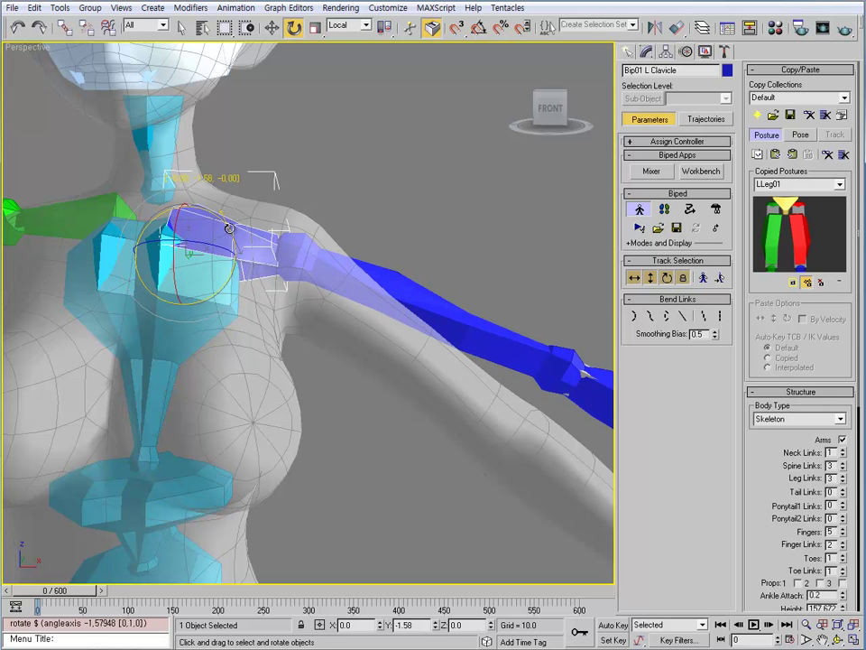
Step: Rotate the left upper arm down into the mesh arm, including about 10.69 degrees around local Y and 4.79 around local Z, and check the forearm's alignment
left_click(437, 300)
middle_click_drag(466, 364, 275, 280, "alt")
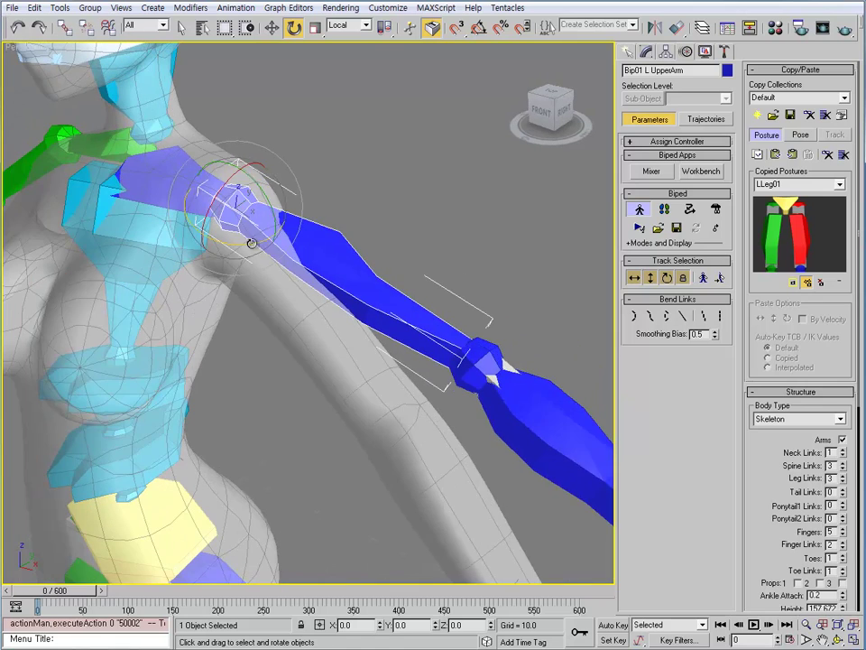
left_click_drag(252, 244, 228, 252)
middle_click_drag(252, 300, 286, 254, "alt")
left_click_drag(236, 204, 232, 218)
middle_click_drag(232, 218, 273, 242, "alt")
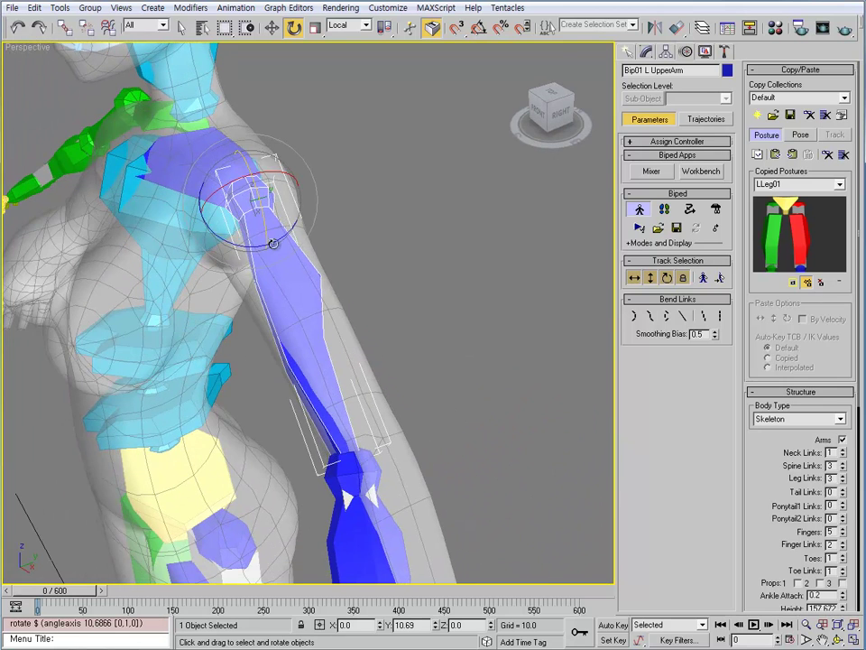
left_click_drag(272, 242, 280, 241)
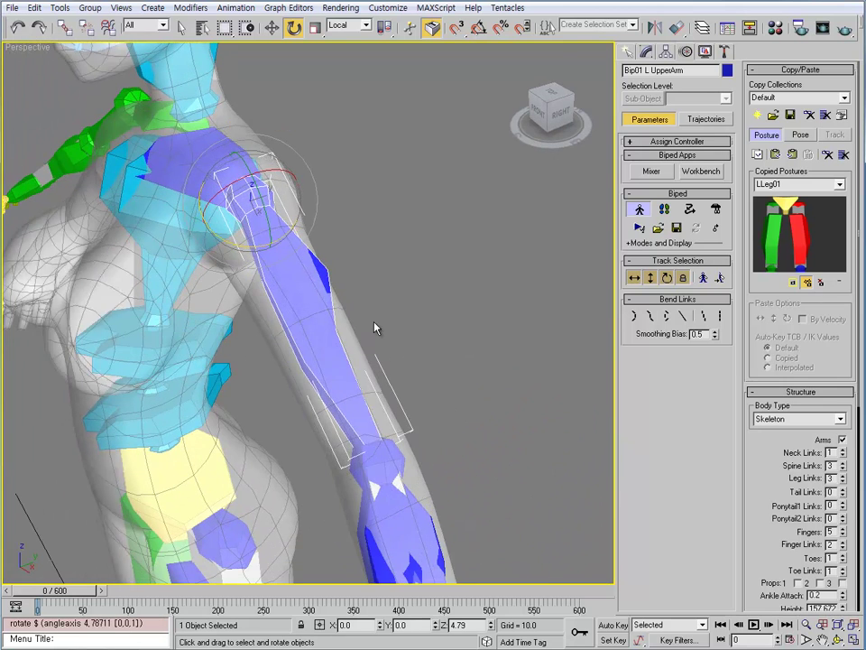
middle_click_drag(403, 447, 361, 427)
left_click(332, 452)
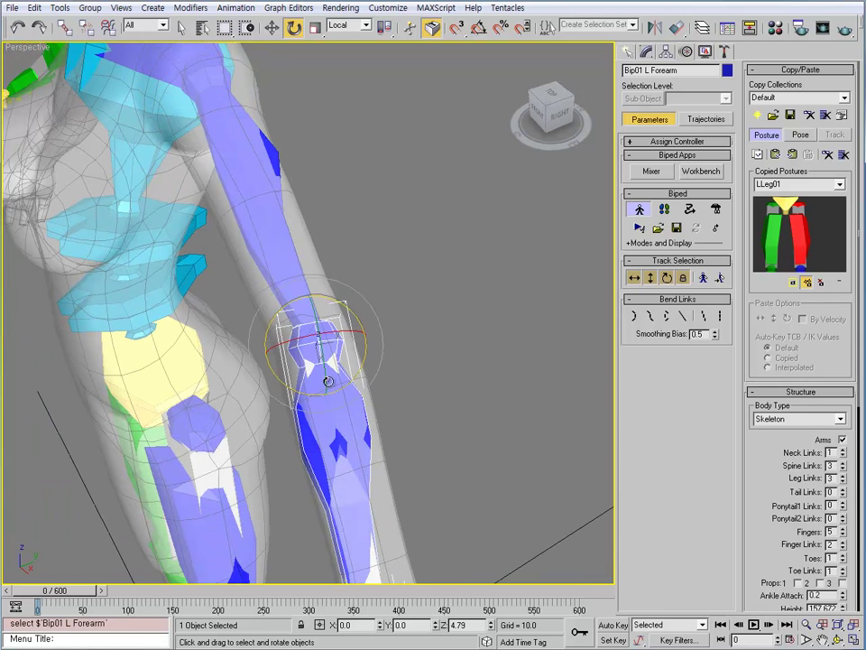
middle_click_drag(327, 381, 206, 259, "alt")
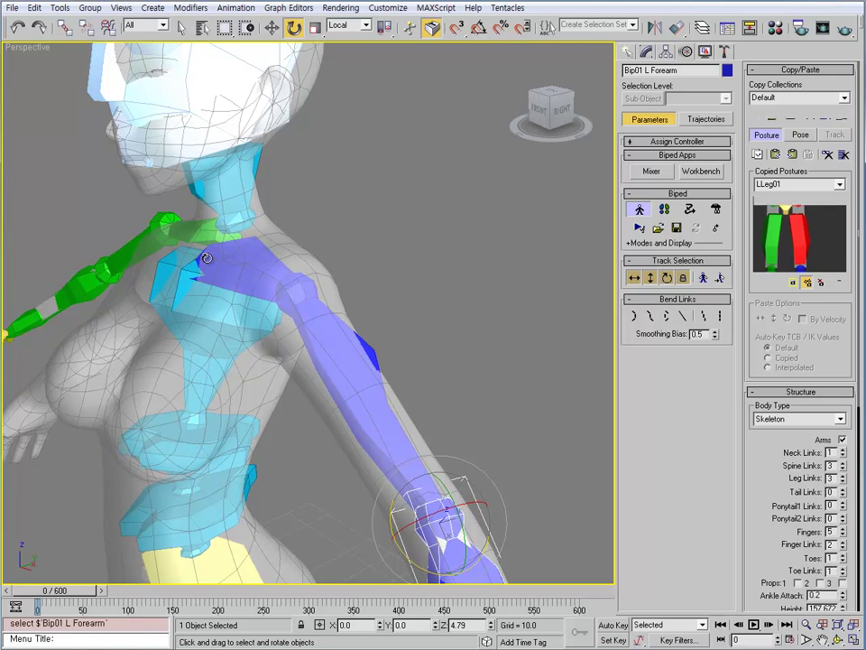
Step: Thicken the left clavicle by scaling it to about 118% along its local Y axis and 144% along its local Z axis
left_click(207, 259)
key("r")
left_click_drag(189, 267, 183, 265)
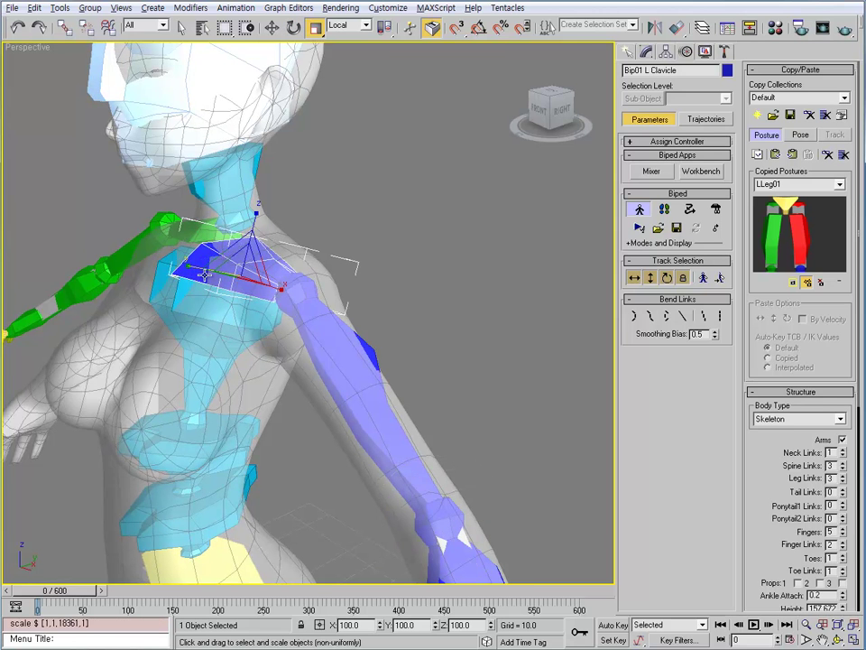
middle_click_drag(255, 302, 177, 308, "alt")
left_click_drag(285, 211, 288, 196)
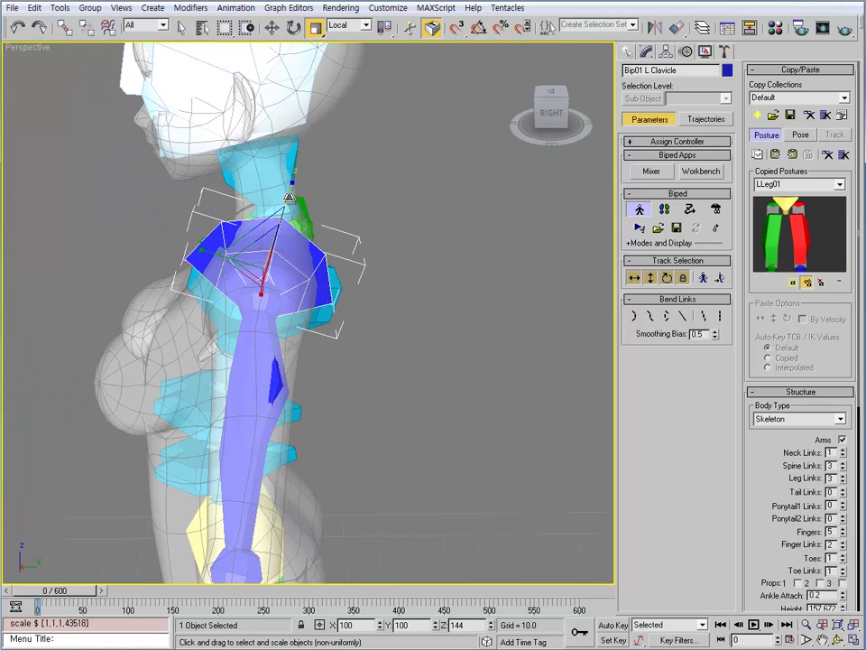
Step: Rotate the left upper arm about 3 degrees around its local Z axis to bring the elbow toward the mesh's elbow
left_click(441, 436)
middle_click_drag(288, 197, 389, 406, "alt")
middle_click_drag(419, 361, 381, 242, "alt")
left_click(371, 213)
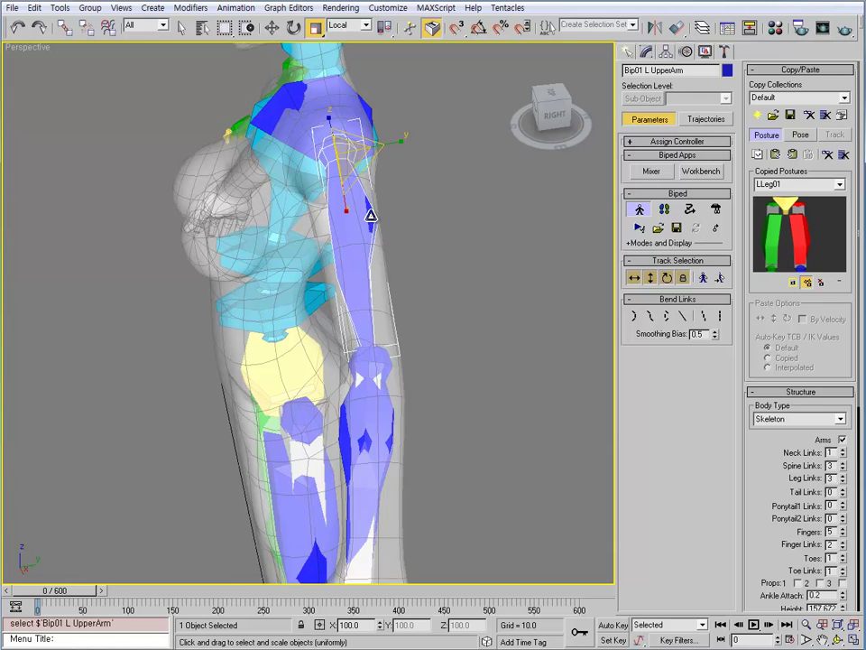
key("e")
left_click_drag(367, 185, 373, 187)
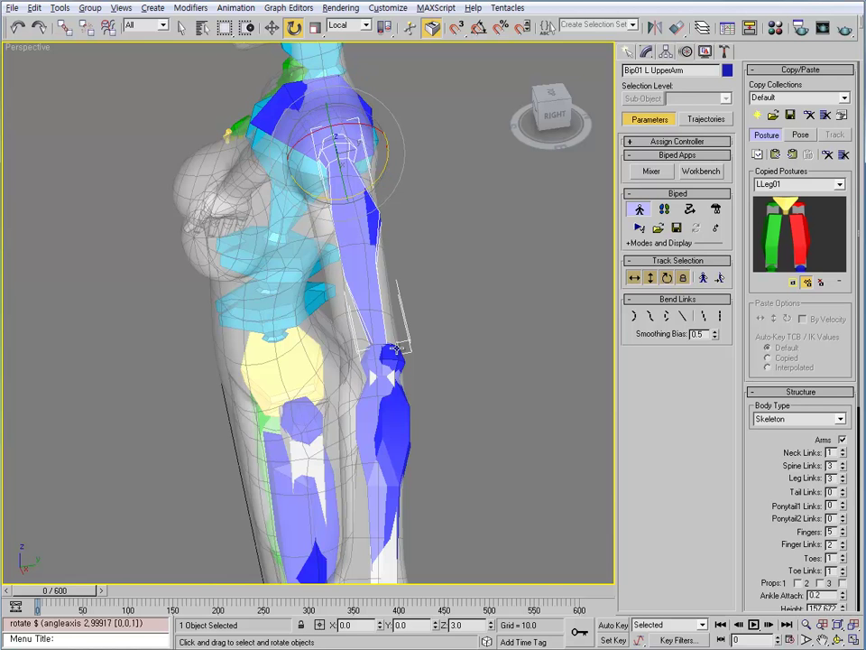
middle_click_drag(394, 351, 383, 275, "alt")
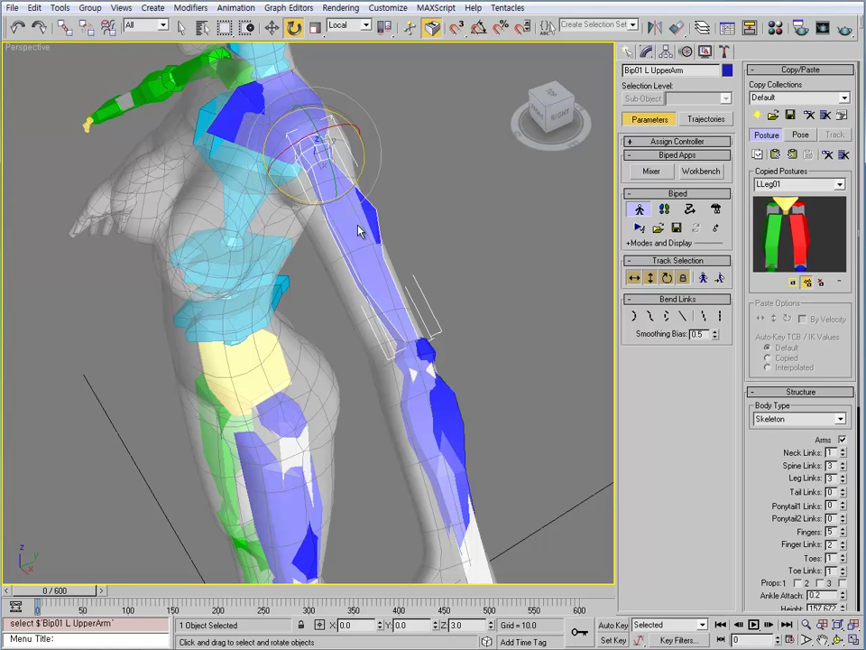
Step: Slightly rotate the left upper arm to seat it inside the mesh's upper arm
middle_click_drag(374, 334, 390, 368, "alt")
scroll(410, 318, "up", 3)
middle_click_drag(358, 188, 368, 222)
key("e")
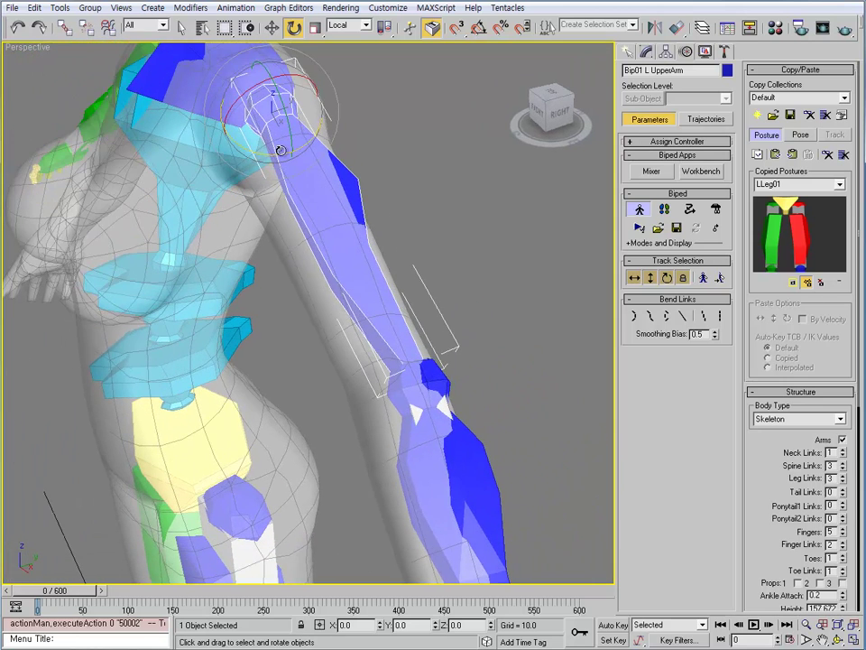
left_click_drag(281, 150, 278, 155)
middle_click_drag(342, 263, 307, 268, "alt")
Step: Thicken the left upper arm by scaling it to about 161% along its local Y and Z axes
key("r")
left_click_drag(239, 178, 251, 114)
middle_click_drag(287, 209, 339, 365, "alt")
scroll(437, 379, "down", 5)
scroll(379, 361, "up", 5)
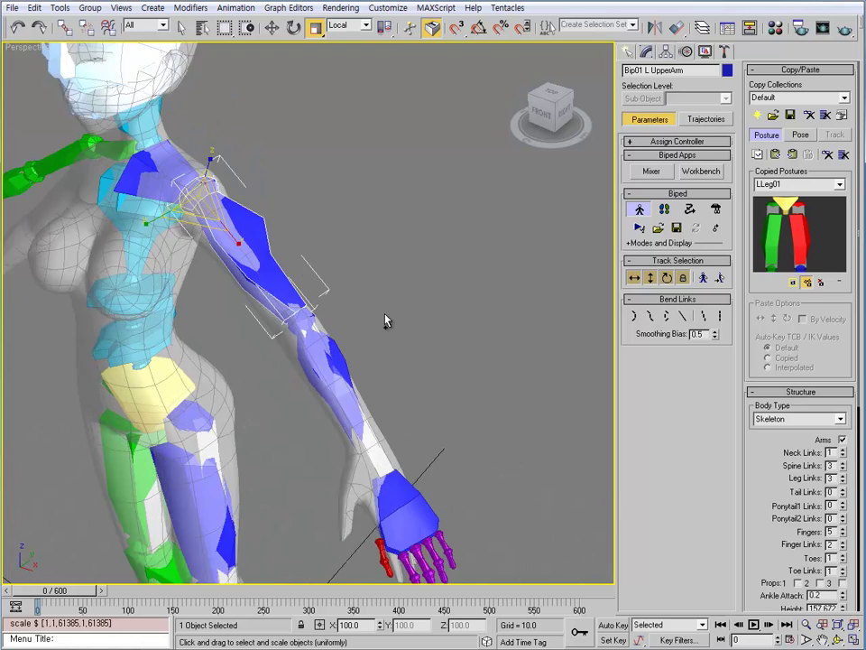
middle_click_drag(385, 321, 408, 378, "alt")
scroll(406, 392, "down", 3)
scroll(424, 401, "down", 4)
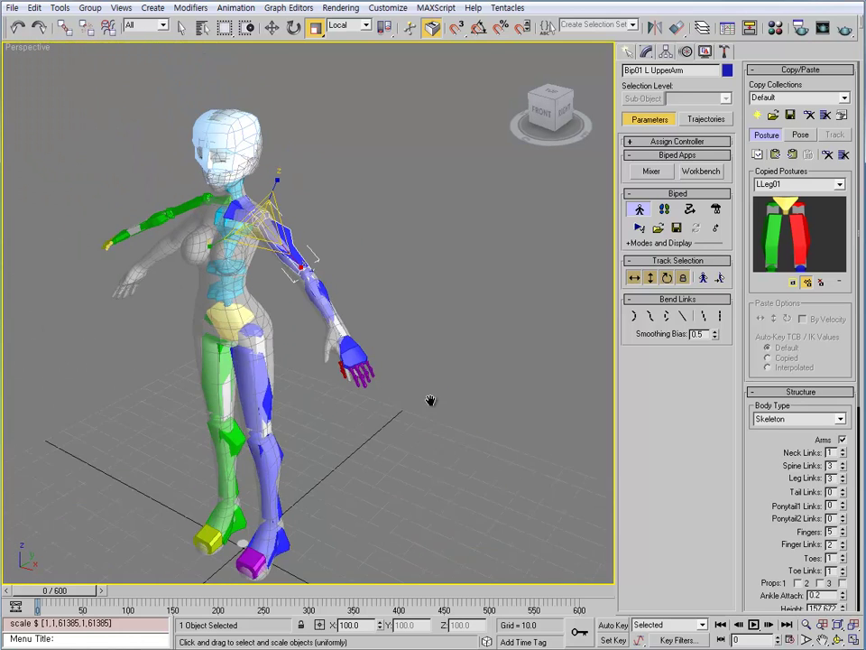
Step: Create a standard cylinder beside the character, about 9.07 in radius and 77.47 high, and place it at about X 64.6, Y 0
left_click(629, 52)
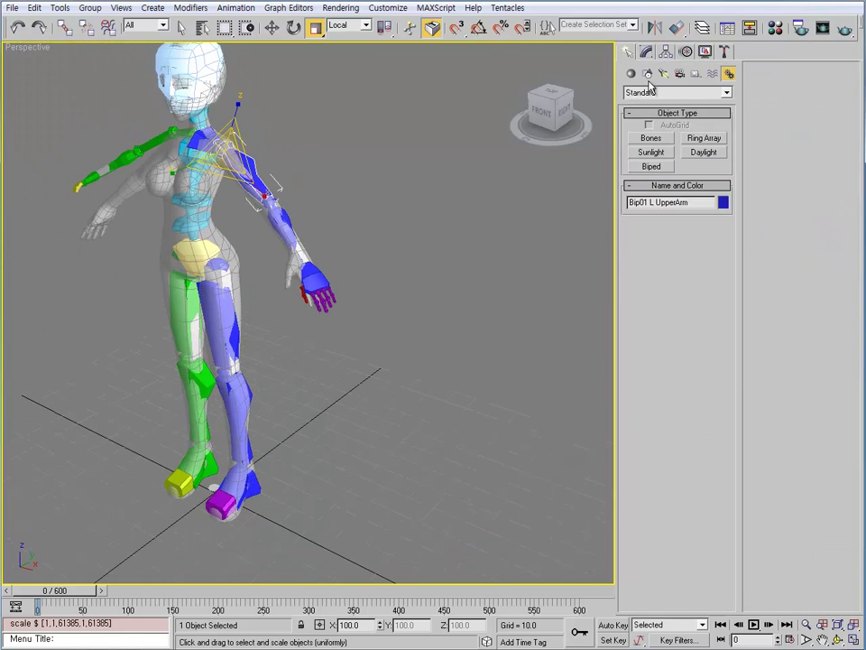
left_click(631, 73)
left_click(659, 168)
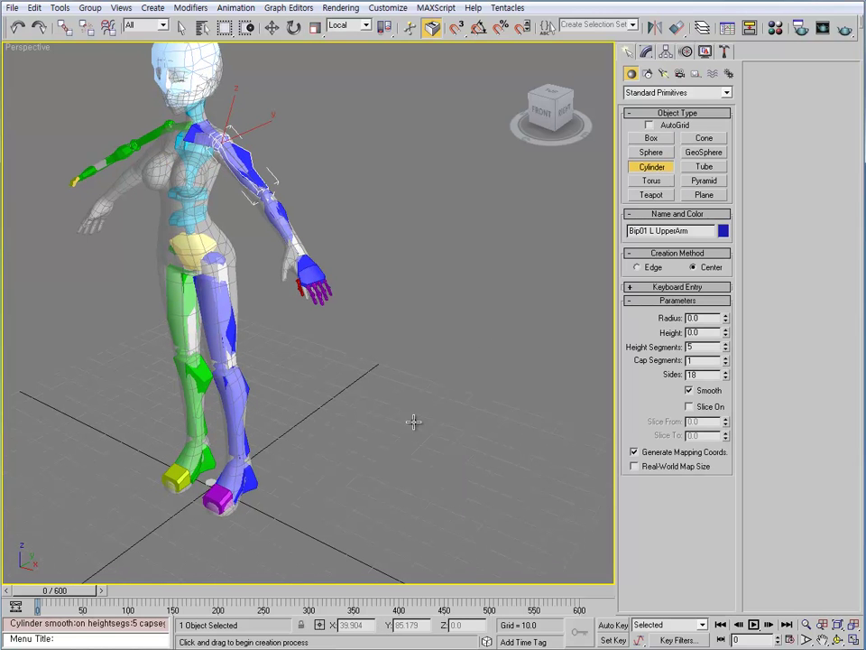
middle_click_drag(413, 421, 417, 400)
left_click_drag(419, 478, 440, 487)
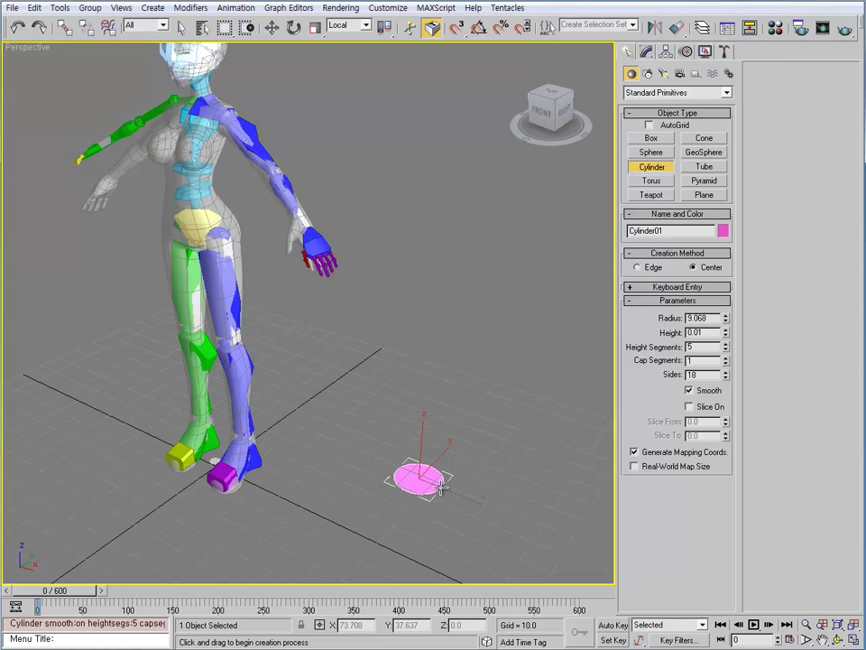
left_click(435, 282)
key("w")
middle_click_drag(426, 487, 423, 529, "alt")
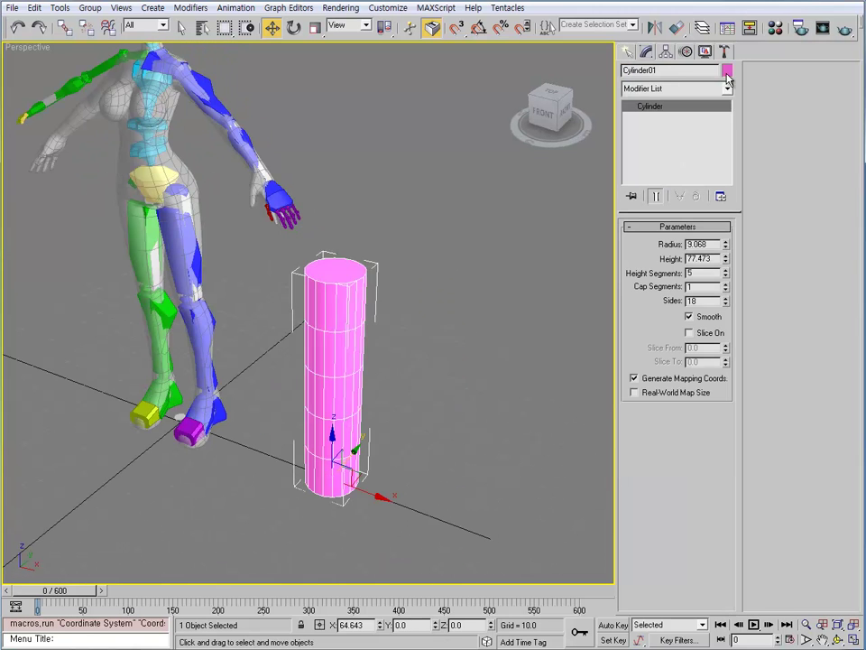
Step: Change the cylinder's object color to the biped's dark blue
left_click(727, 72)
left_click(509, 399)
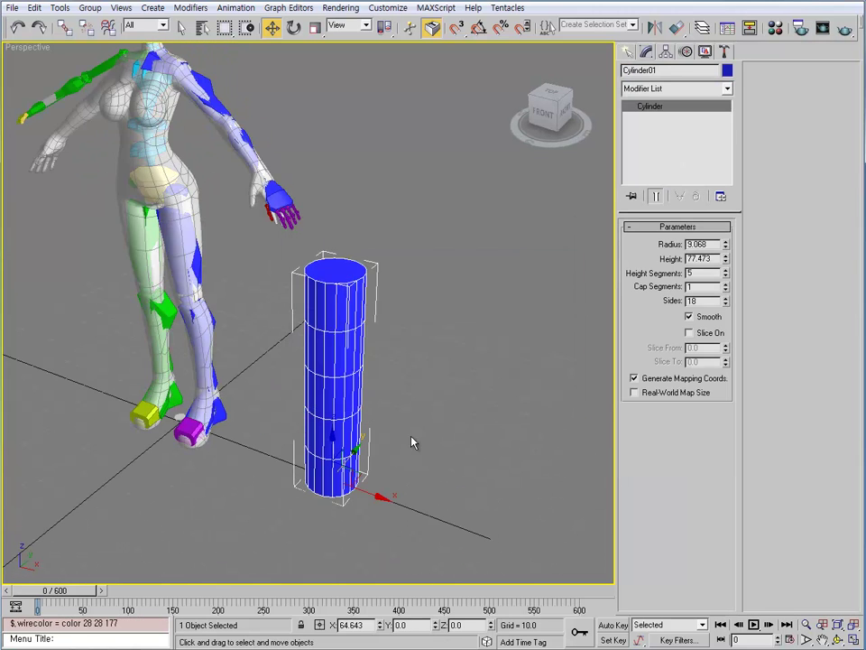
middle_click_drag(412, 441, 407, 423, "alt")
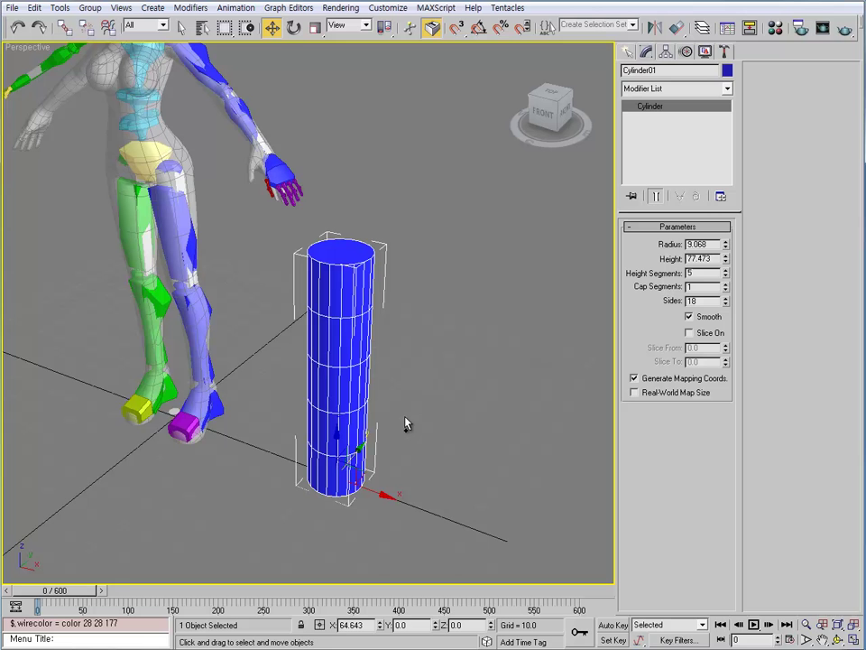
Step: Set the cylinder to 4 sides and 3 height segments
left_click_drag(726, 301, 710, 322)
double_click(709, 302)
type("4")
key("Return")
middle_click_drag(392, 359, 377, 338, "alt")
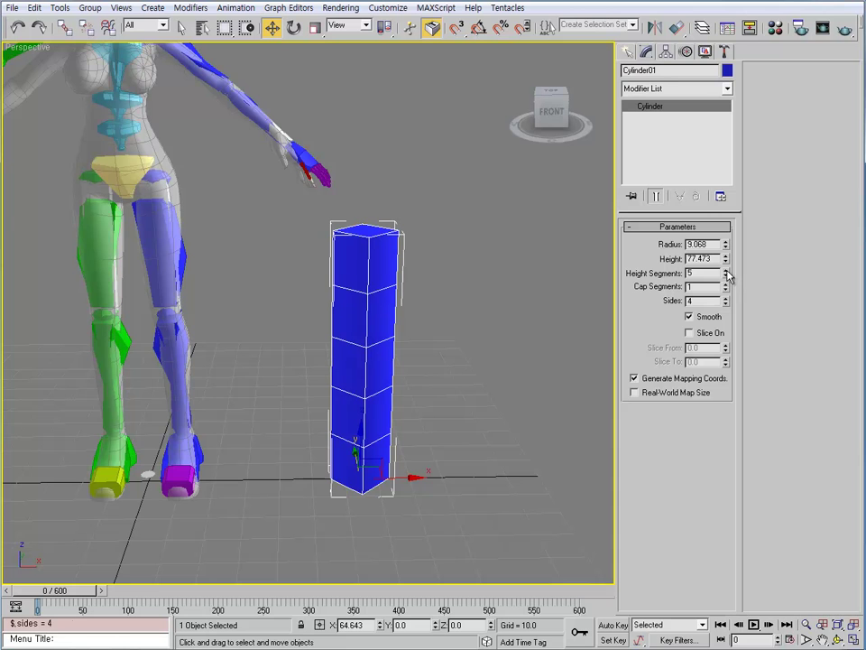
left_click_drag(727, 274, 727, 283)
middle_click_drag(464, 390, 471, 354, "alt")
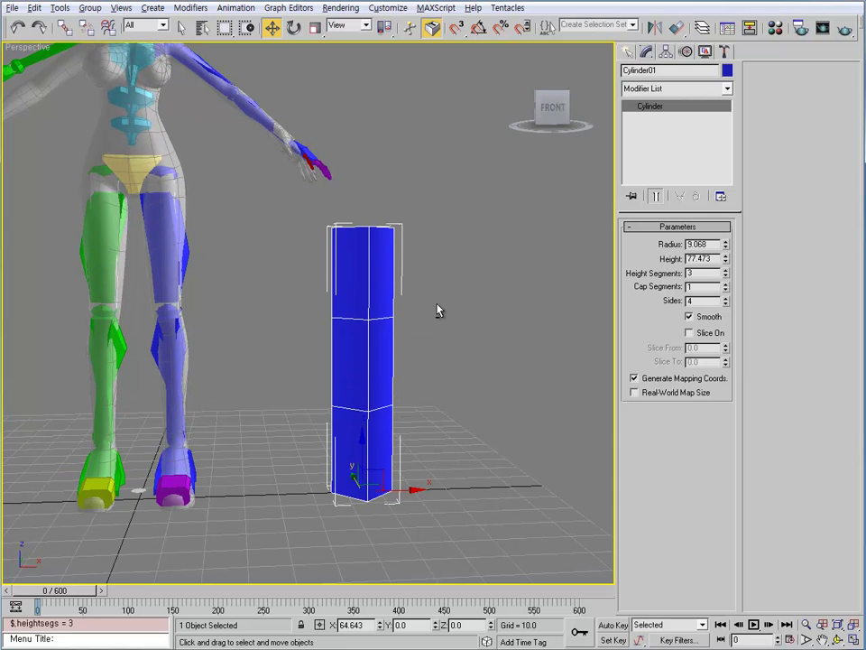
Step: Add an Edit Poly modifier to the cylinder and switch to vertex editing
middle_click_drag(437, 310, 430, 313, "alt")
left_click(689, 90)
key("e")
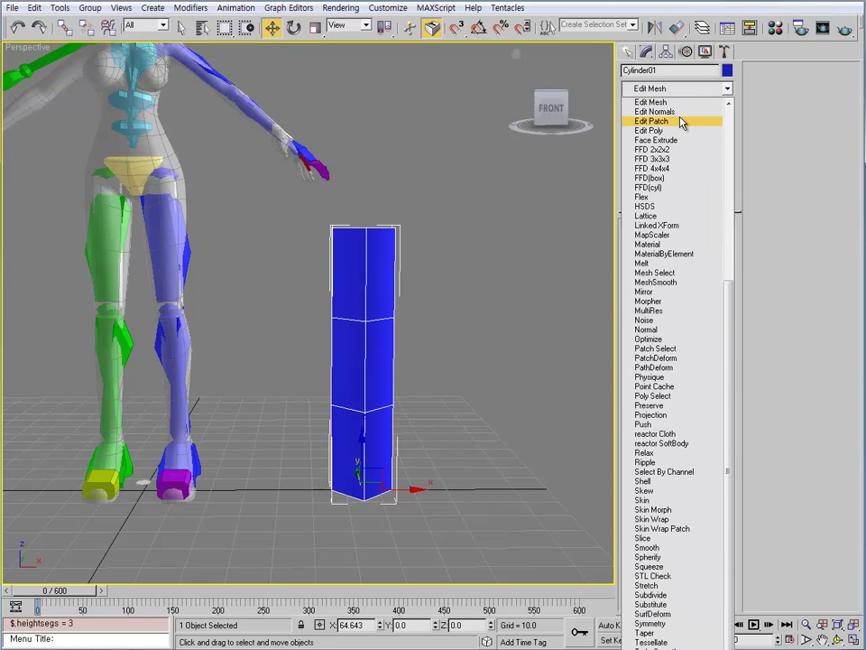
left_click(675, 131)
key("1")
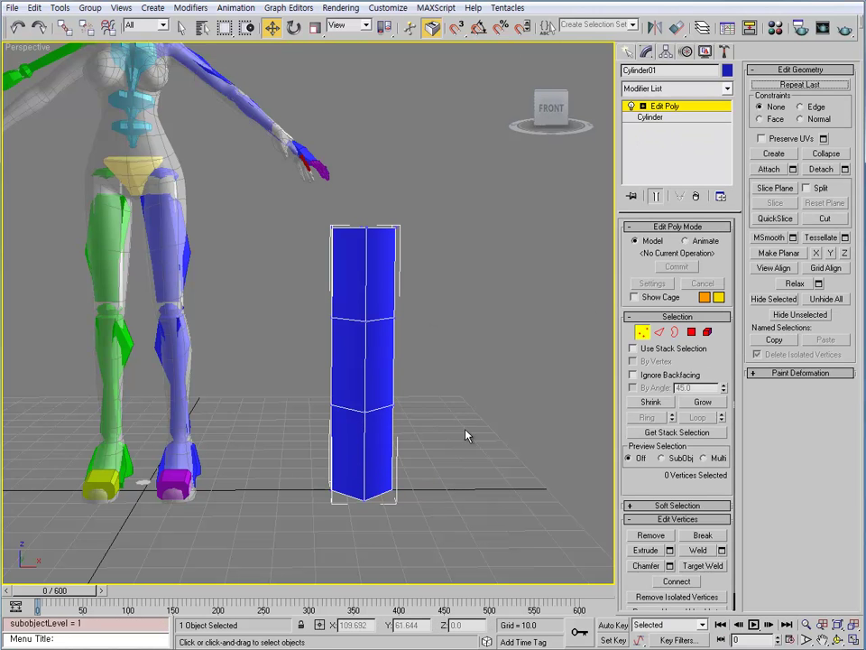
Step: Select the eight middle vertices and scale them along Z into a narrow band halfway up the cylinder
left_click_drag(466, 435, 291, 291)
middle_click_drag(388, 329, 366, 330, "alt")
key("r")
left_click_drag(366, 330, 386, 549)
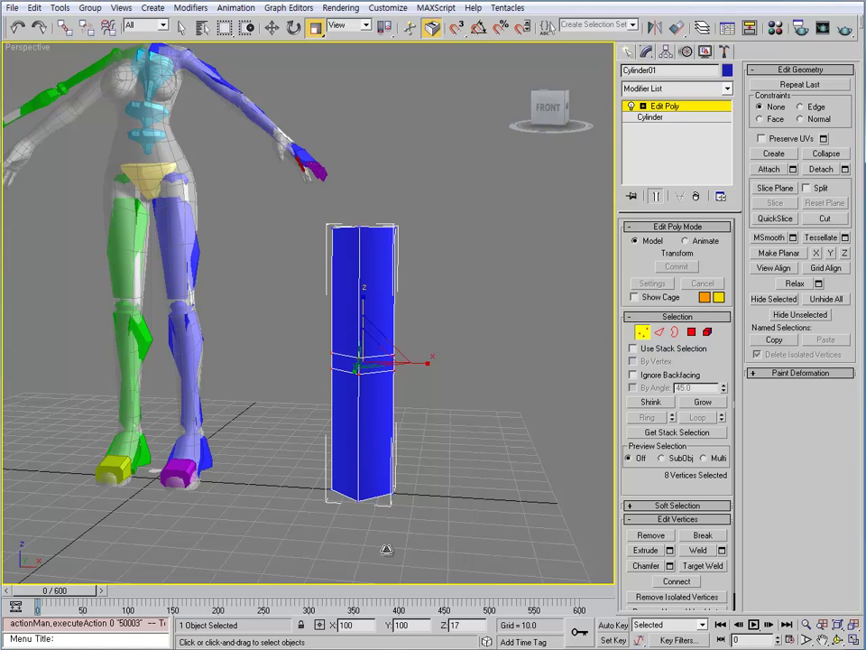
left_click_drag(393, 629, 449, 646)
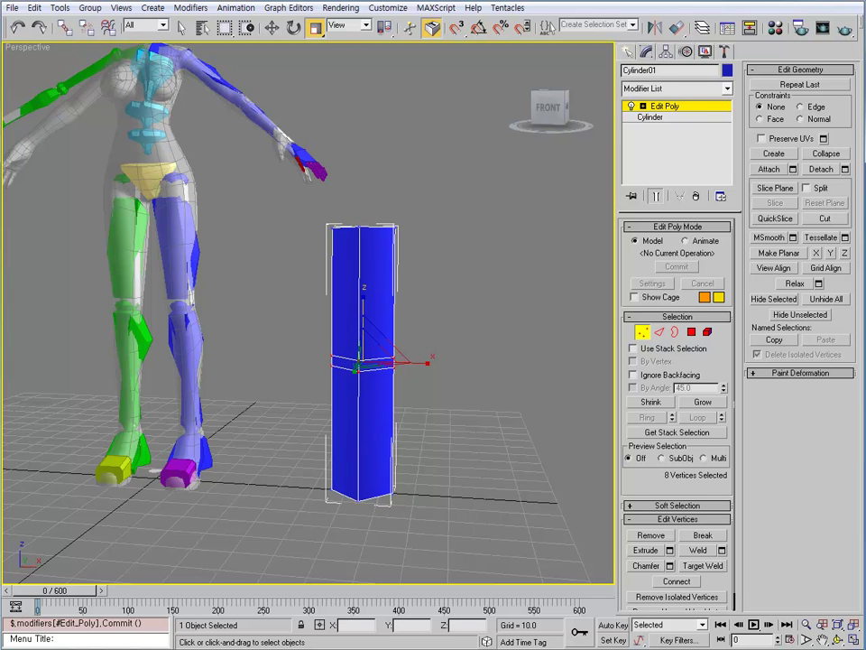
middle_click_drag(378, 352, 421, 380, "alt")
scroll(412, 361, "up", 2)
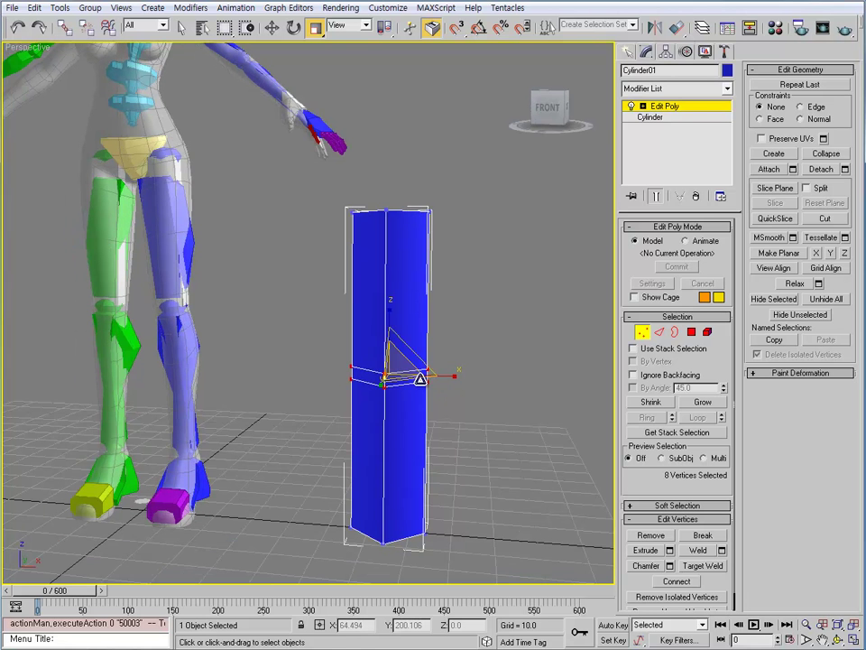
left_click_drag(389, 327, 389, 284)
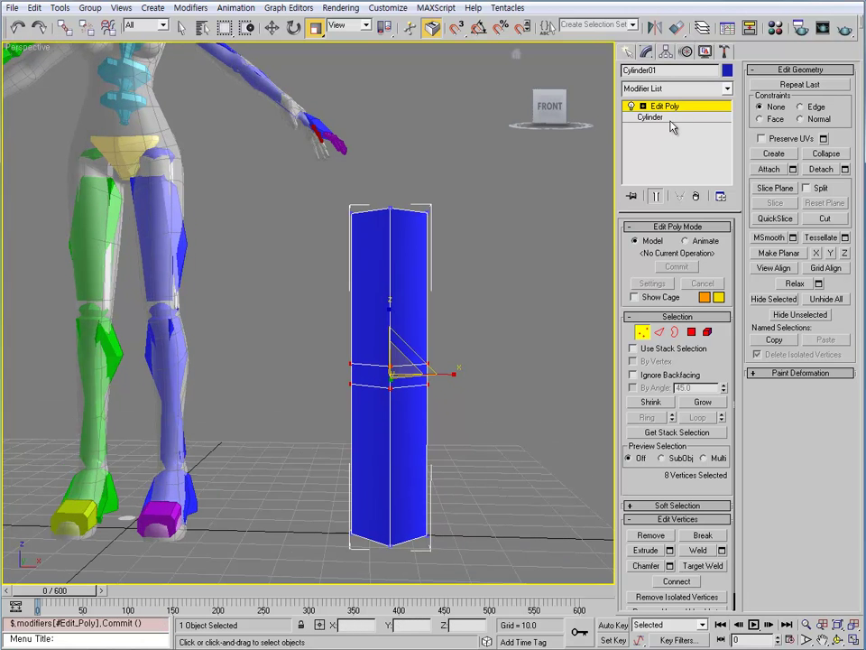
Step: Add a Mesh Select modifier above Edit Poly and select the eight vertices of the cylinder's upper section
left_click(665, 106)
left_click(677, 89)
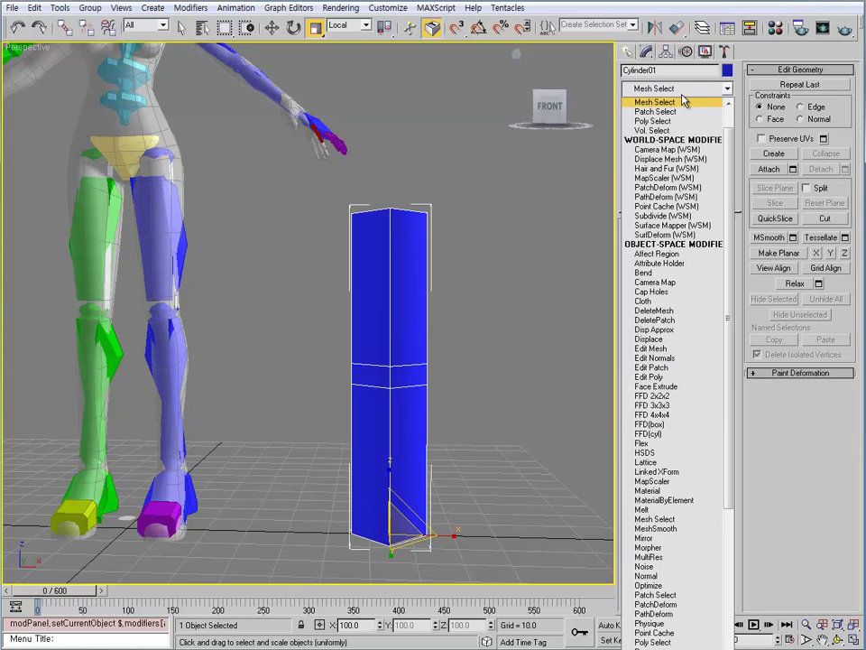
left_click(681, 102)
left_click(658, 245)
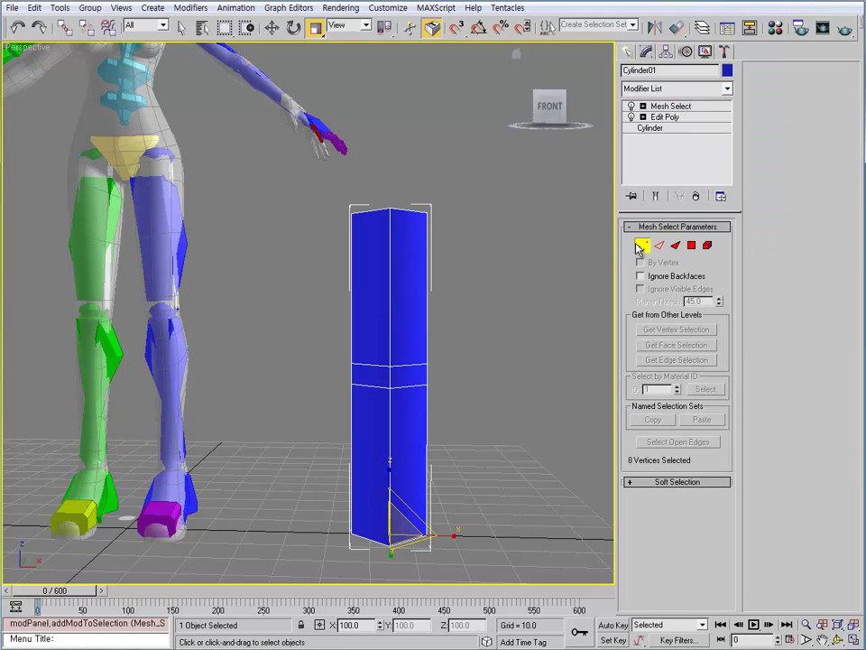
left_click_drag(509, 170, 318, 372)
middle_click_drag(310, 388, 296, 408, "alt")
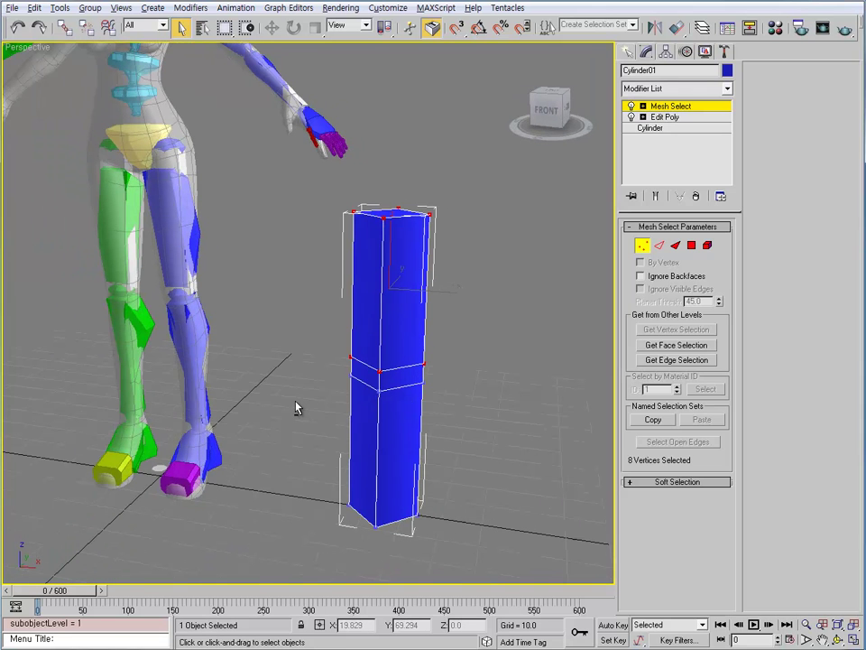
Step: Apply an XForm modifier to the selected upper vertices
left_click(681, 91)
key("x")
key("Return")
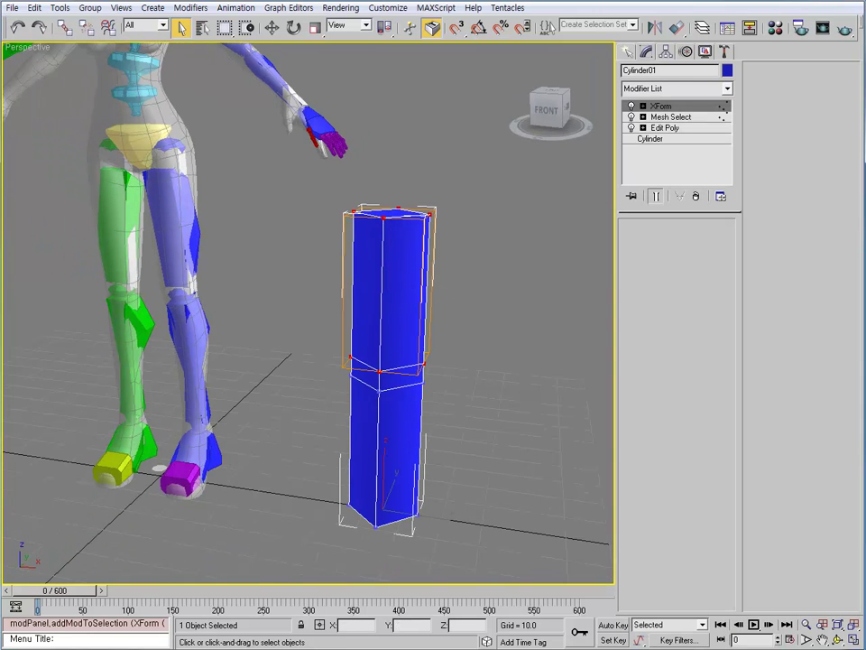
key("shift+z")
Step: Move the XForm center to the left edge of the cylinder's middle band, at about X 56.5 and Z 38.5
left_click(644, 105)
left_click(668, 127)
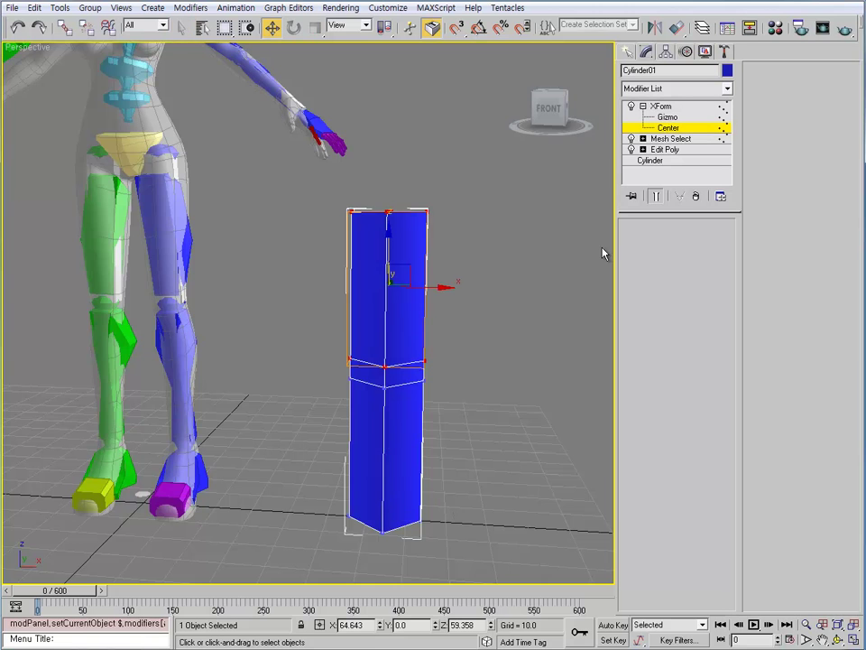
scroll(433, 359, "up", 6)
middle_click_drag(427, 360, 431, 289, "alt")
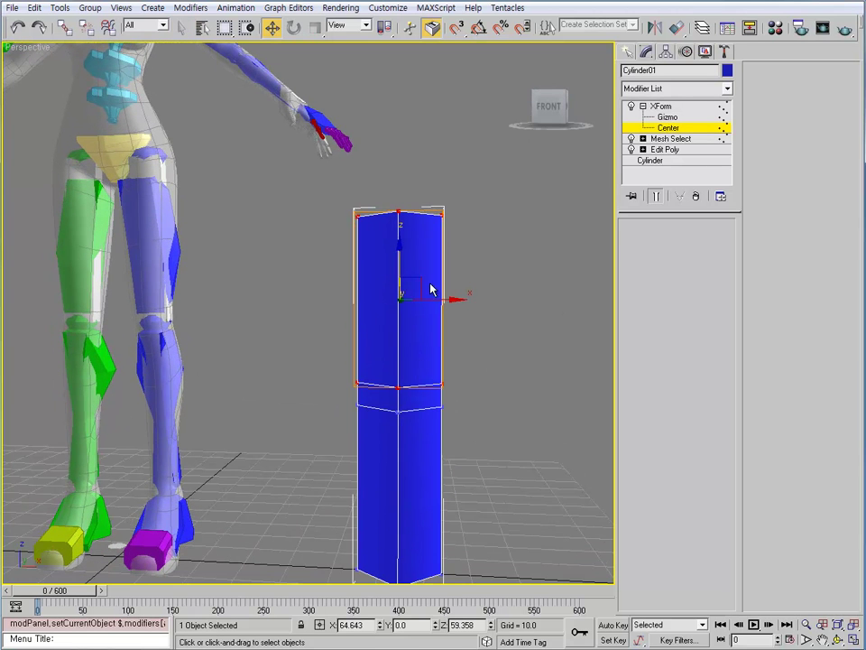
left_click_drag(425, 282, 389, 379)
mouse_move(390, 396)
middle_mouse_down("alt")
mouse_move(397, 380)
mouse_move(390, 387)
middle_mouse_up("alt")
mouse_move(383, 384)
left_mouse_down()
mouse_move(388, 376)
mouse_move(381, 383)
left_mouse_up()
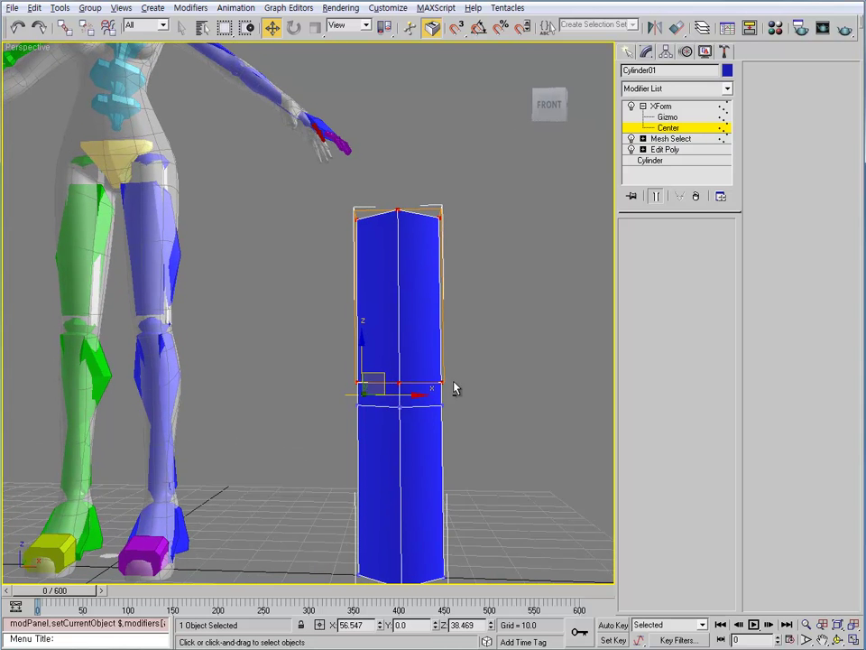
middle_click_drag(455, 387, 438, 363, "alt")
scroll(433, 384, "up", 3)
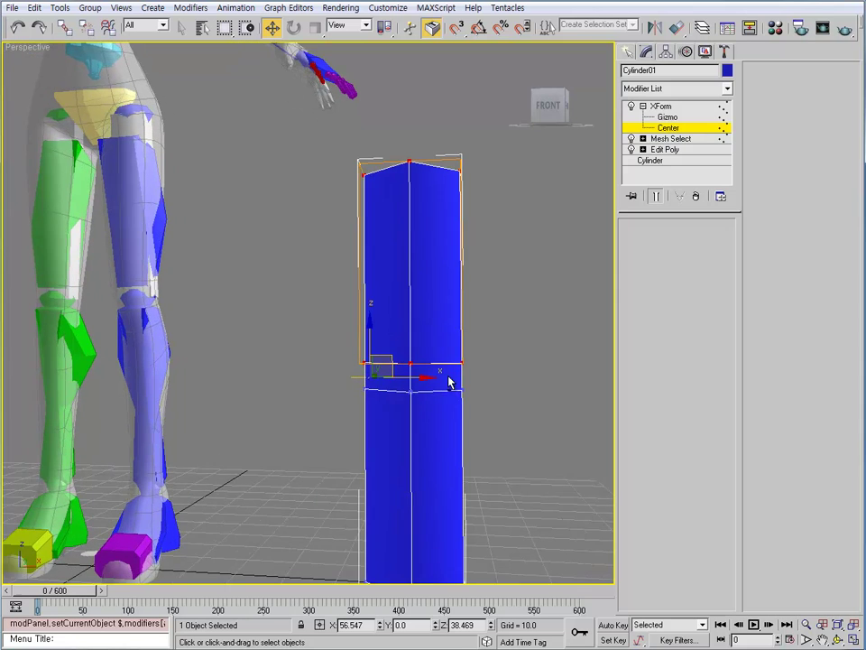
Step: Test the off-center pivot by rotating the XForm gizmo about 106.56 degrees around Y, and undo the rotation
left_click(668, 117)
key("e")
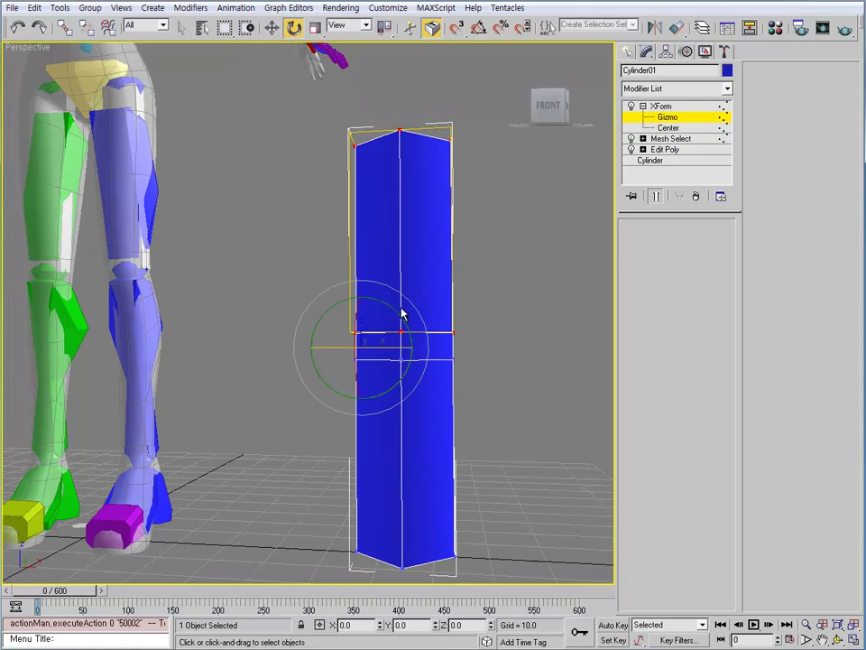
left_click_drag(403, 317, 434, 460)
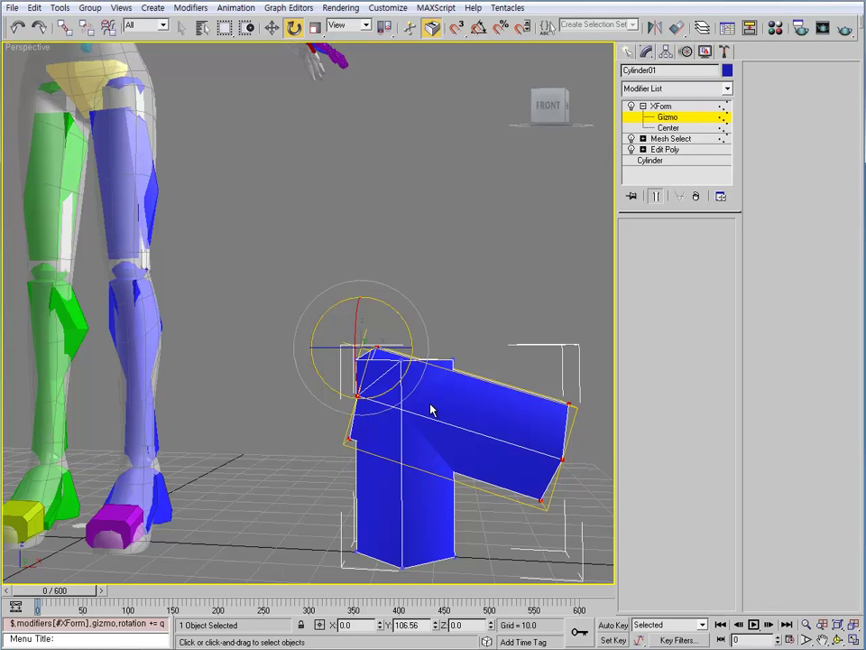
middle_click_drag(408, 387, 412, 354)
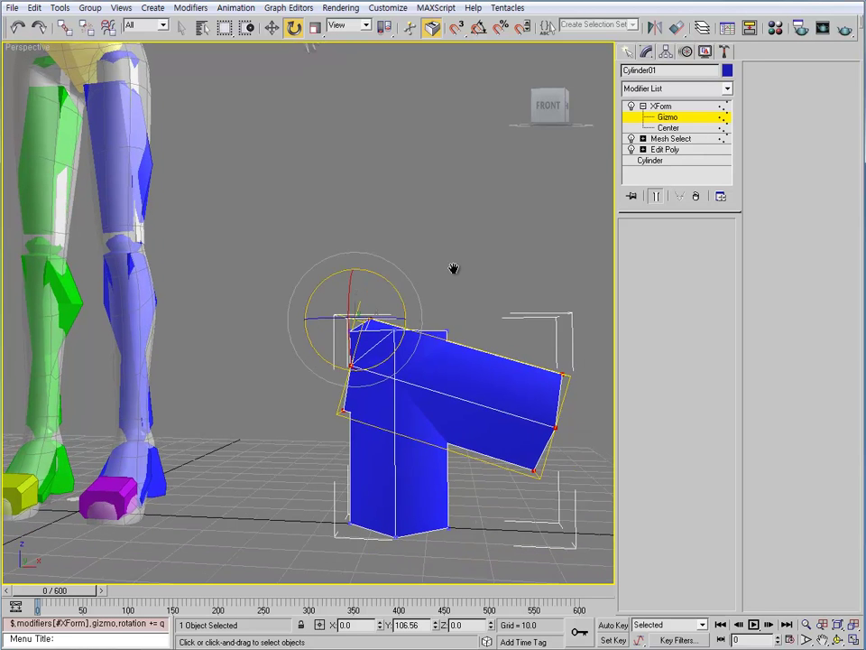
key("ctrl+z")
Step: Move the XForm center to mid-width at about X 64.4, test-rotate the gizmo about 148 degrees around Y, and undo the rotation
middle_click_drag(414, 301, 421, 311, "alt")
left_click(675, 129)
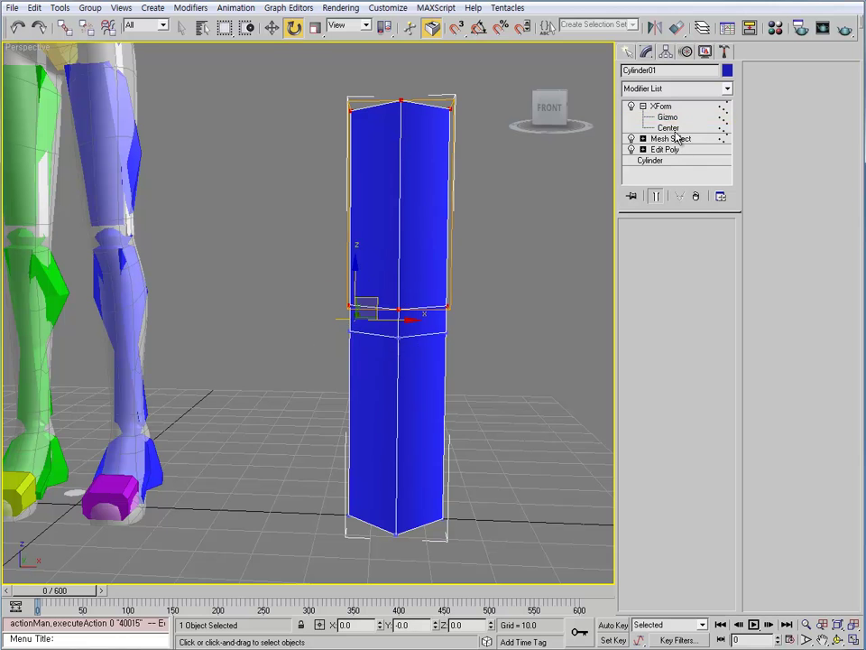
left_click_drag(406, 321, 437, 328)
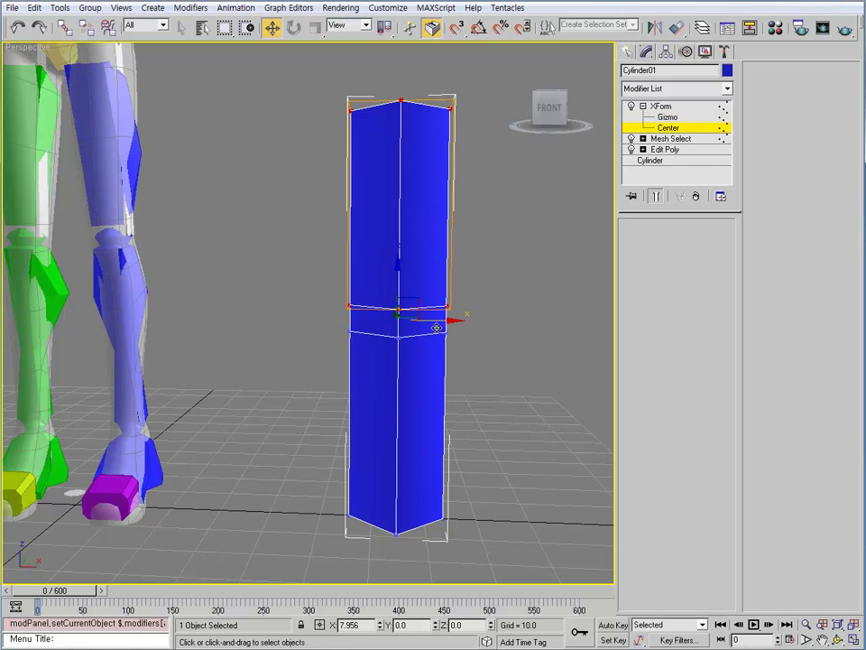
left_click(668, 116)
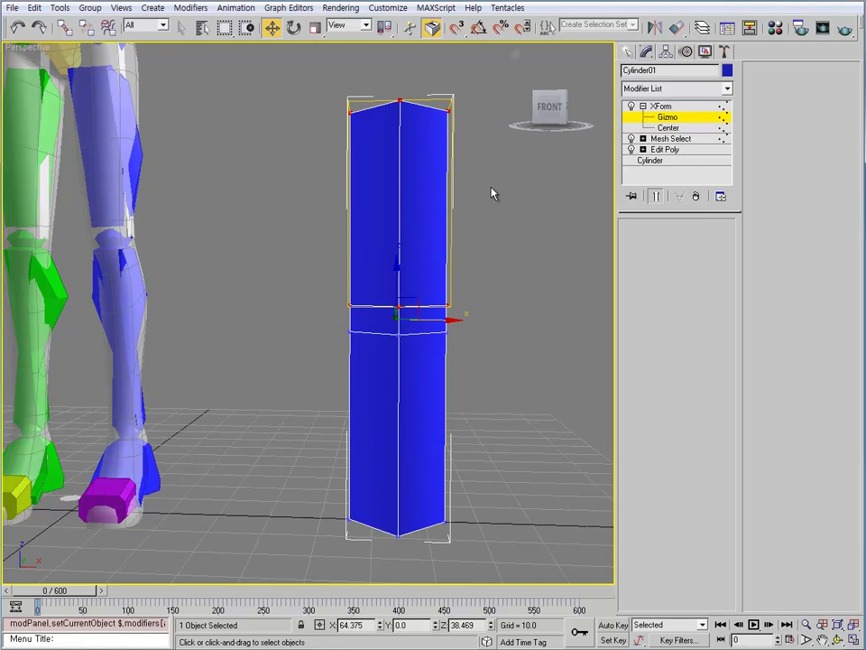
key("e")
left_click_drag(428, 278, 533, 483)
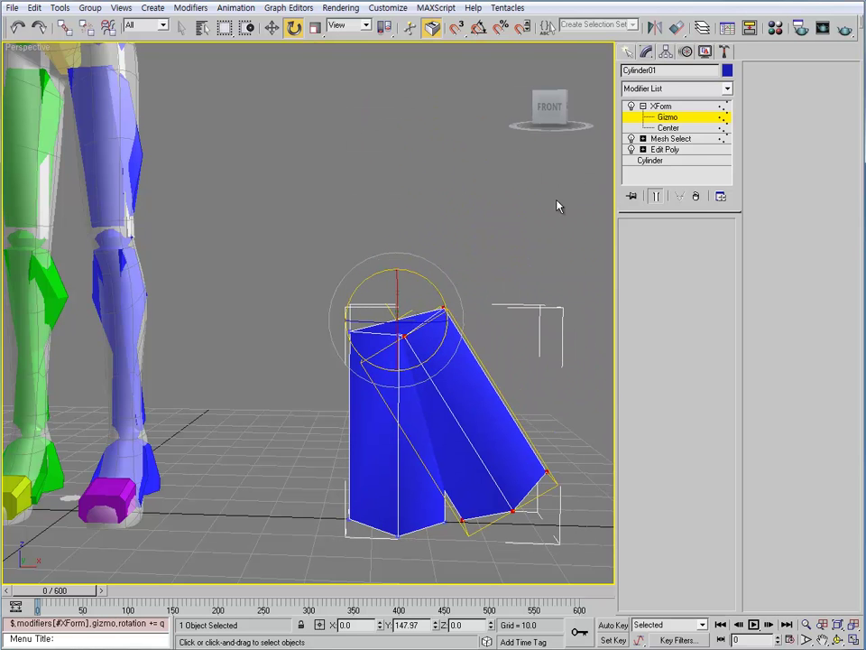
key("ctrl+z")
Step: Move the XForm center back to the left edge of the cylinder's middle band, at about X 57.3, and activate the gizmo
left_click(668, 128)
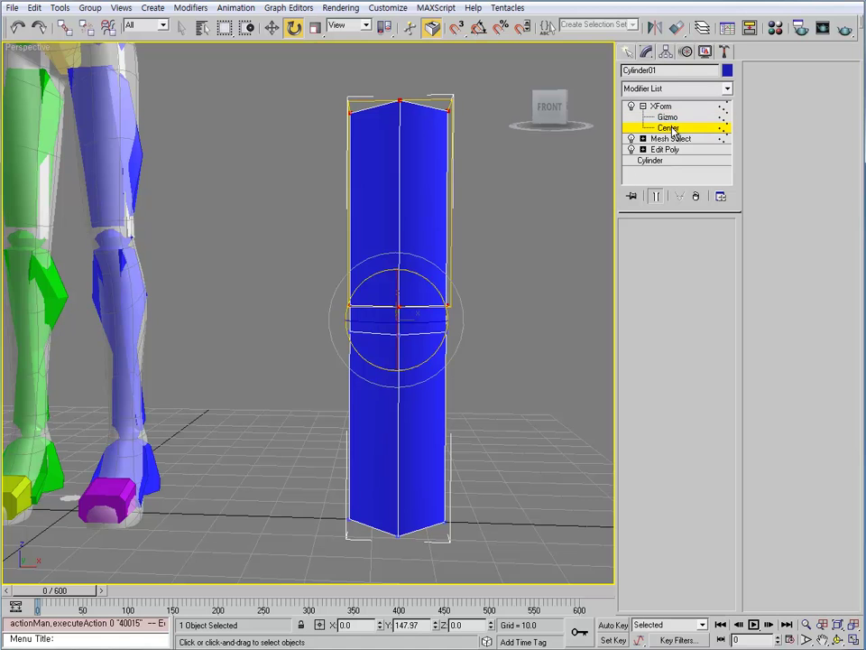
key("w")
left_click_drag(425, 321, 388, 320)
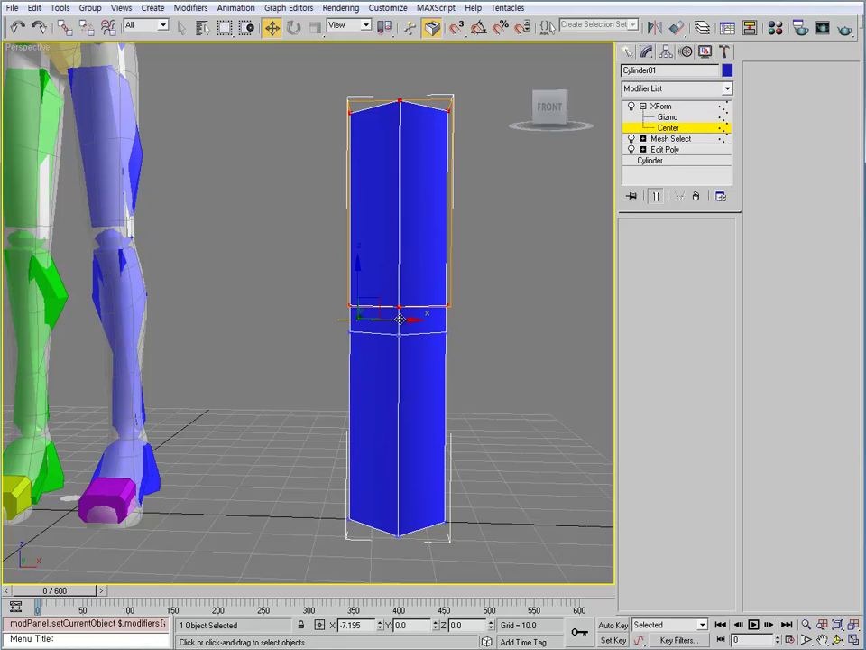
left_click(679, 120)
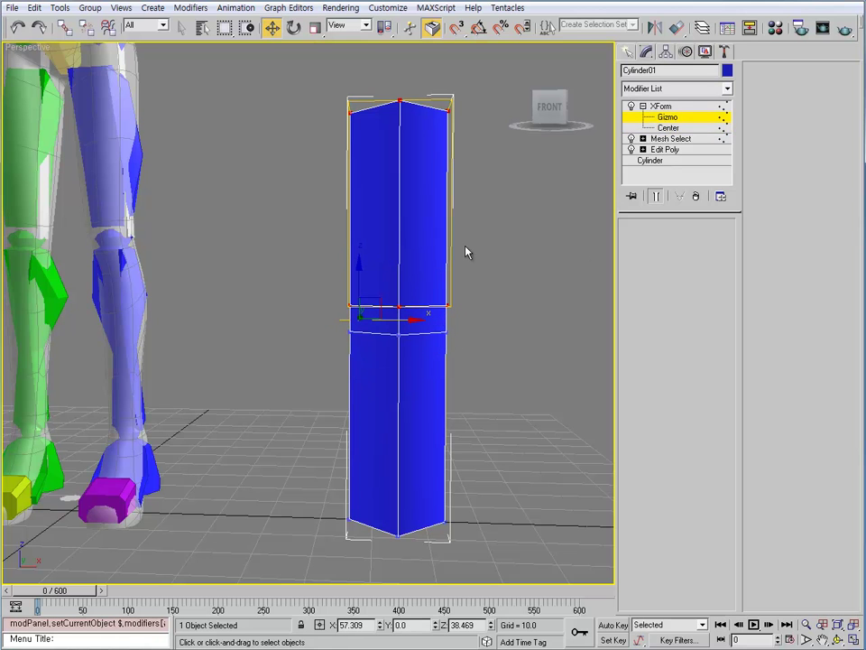
Step: Test-rotate the XForm gizmo about 112 degrees around Y from the left-edge center, and undo the rotation
key("e")
left_click_drag(381, 273, 463, 425)
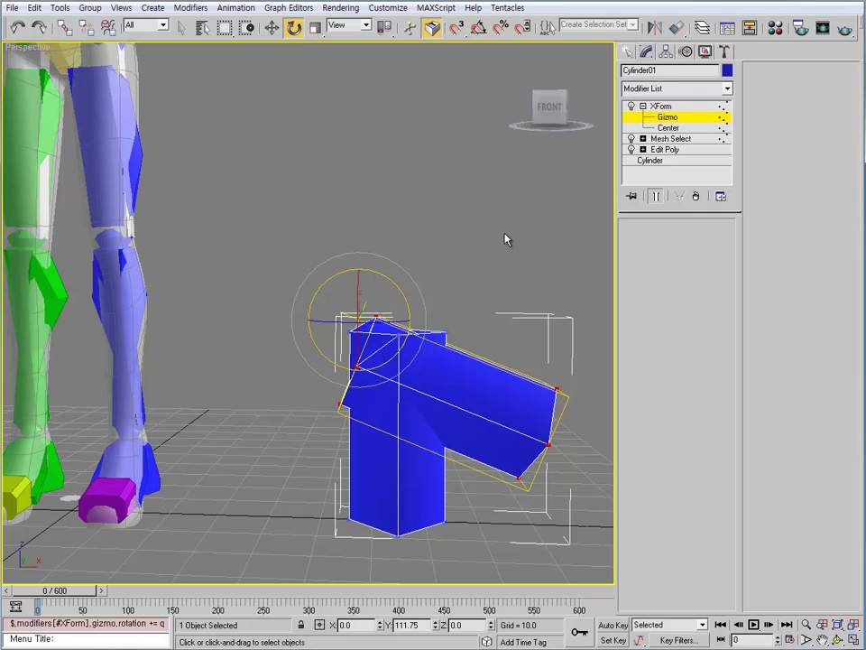
key("ctrl+z")
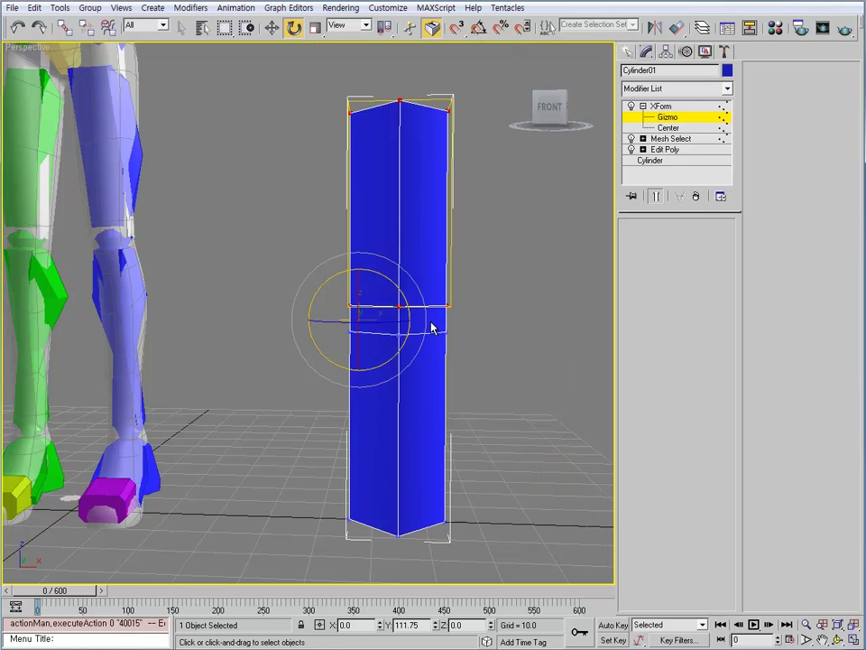
mouse_move(412, 333)
middle_mouse_down()
mouse_move(407, 343)
mouse_move(411, 318)
middle_mouse_up()
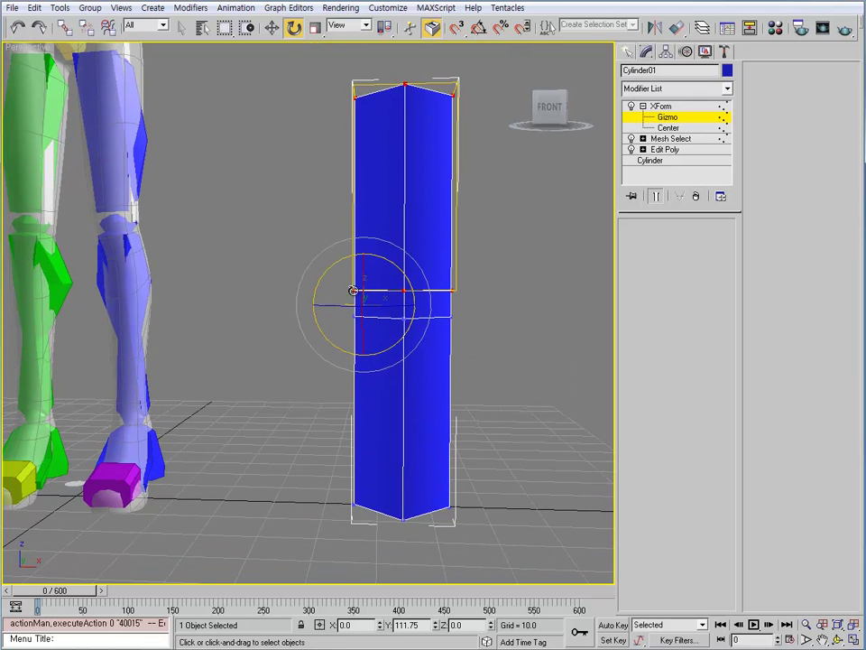
Step: Return to Edit Poly vertex editing and spread the middle band's upper and lower right-edge vertices apart vertically
left_click(683, 140)
left_click(668, 149)
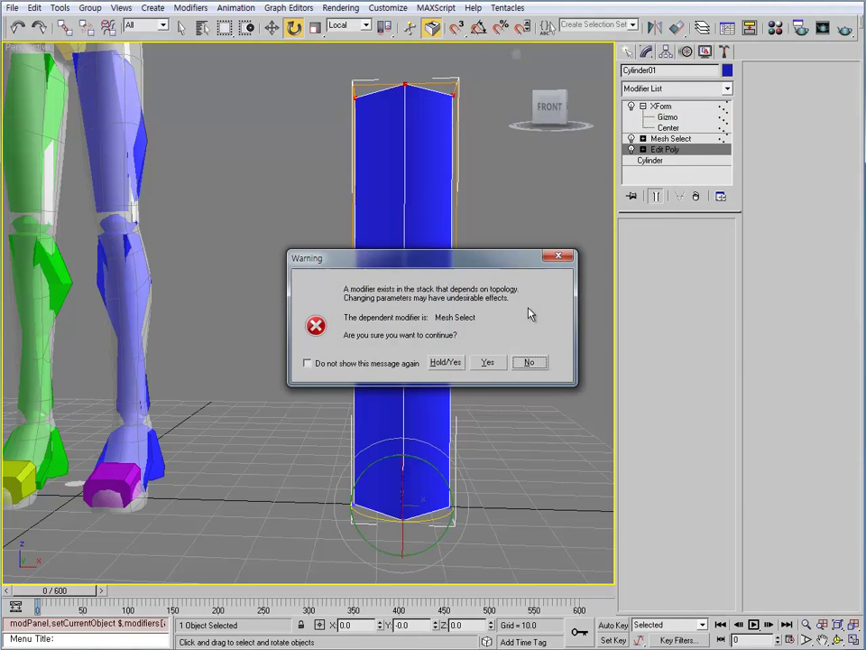
left_click(487, 362)
key("w")
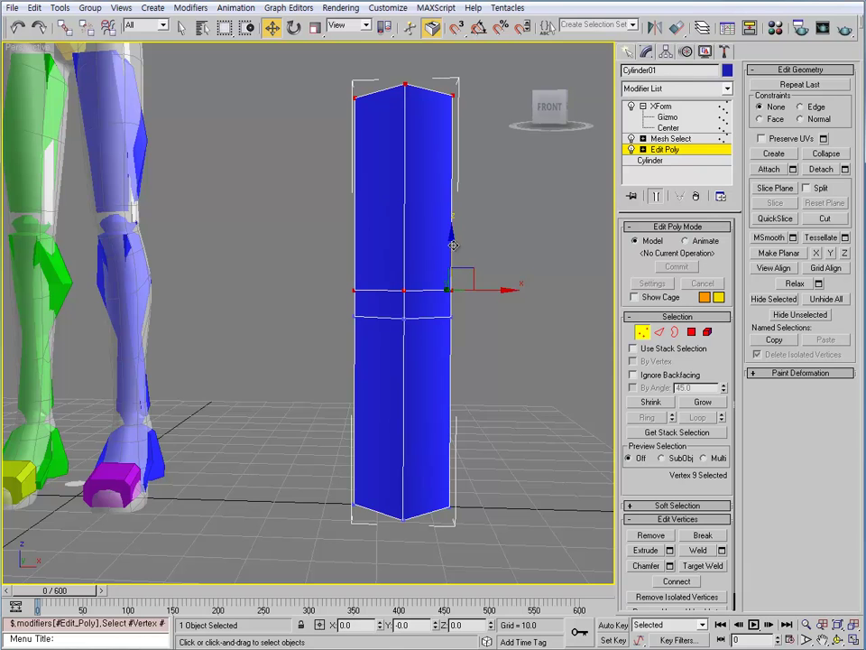
left_click_drag(453, 245, 463, 195)
left_click(450, 303)
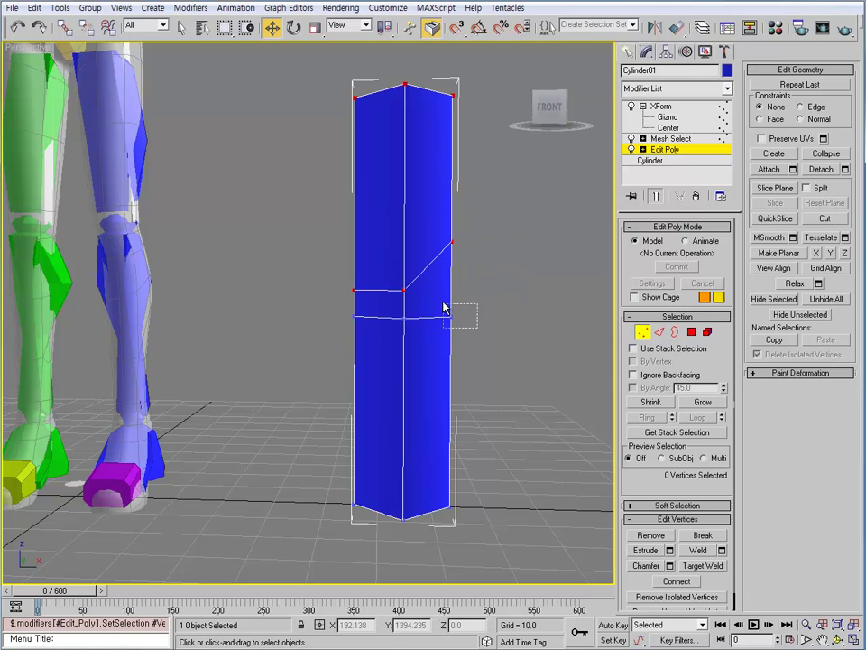
left_click_drag(444, 308, 402, 256)
Step: Move the middle band's front and back mid-width vertices vertically so both rings slope evenly, and leave vertex editing
key("F3")
left_click(411, 311)
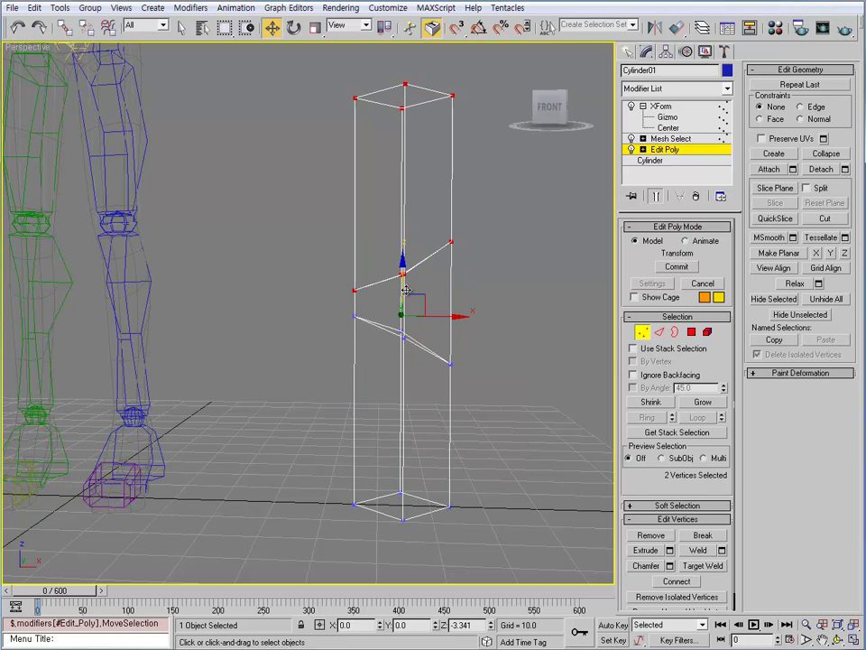
key("F3")
left_click(665, 149)
Step: Place the XForm center at about X 57.2 on the left edge, test-rotate the gizmo around Y, and undo the rotation
left_click(667, 126)
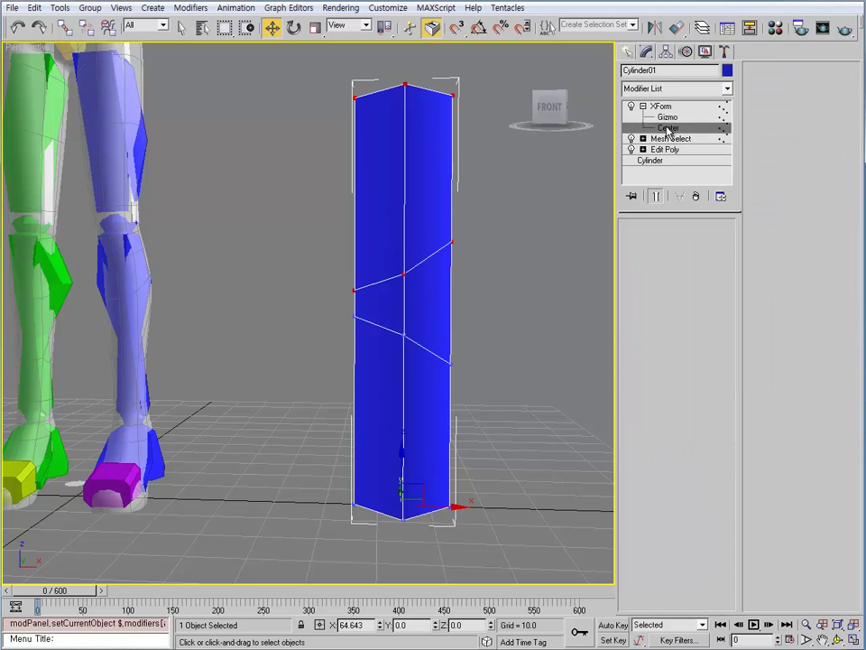
left_click_drag(401, 303, 411, 308)
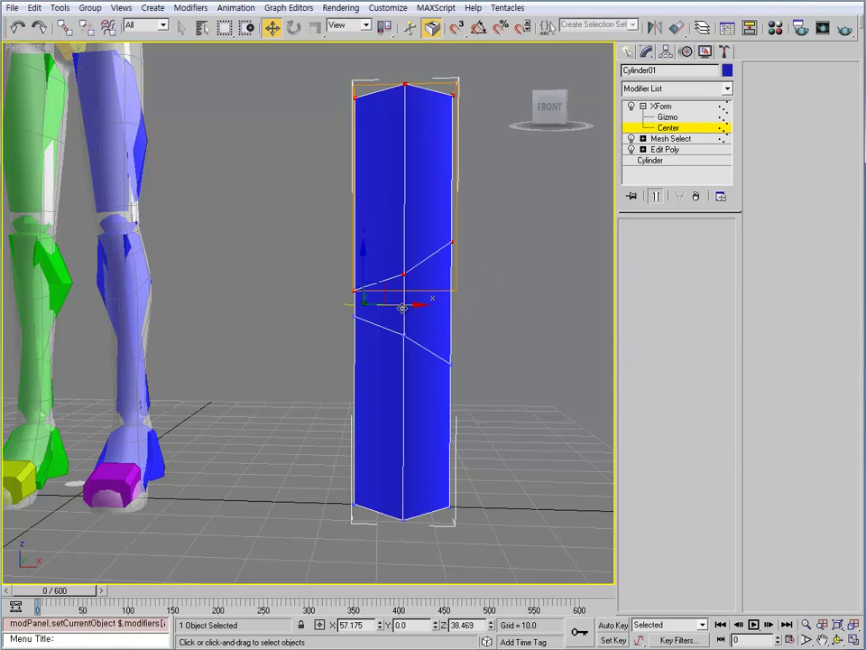
left_click(668, 117)
key("e")
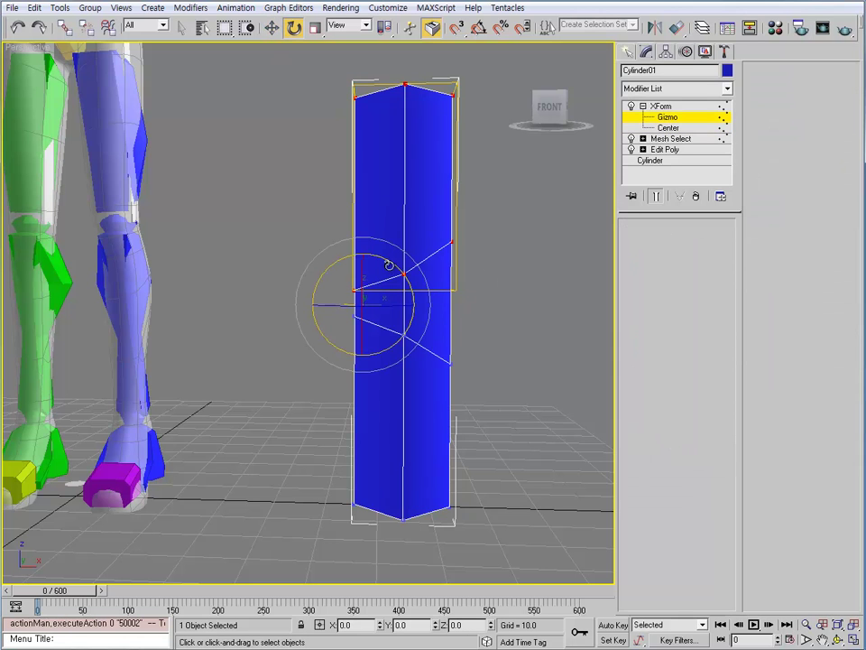
left_click_drag(389, 264, 453, 390)
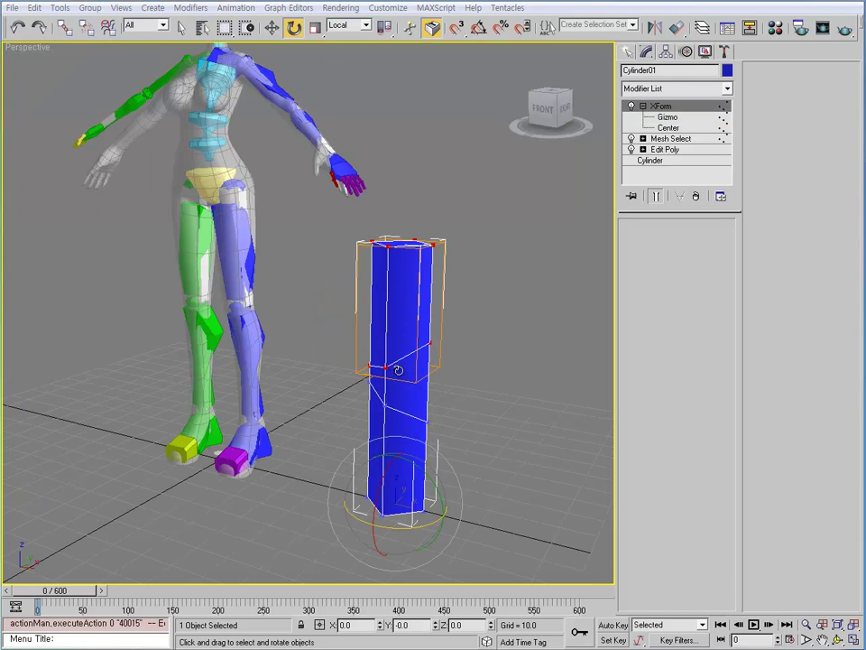
Step: Test-twist the XForm gizmo about 54 degrees around Z on the reshaped cylinder, and undo the rotation
middle_click_drag(397, 372, 420, 333, "alt")
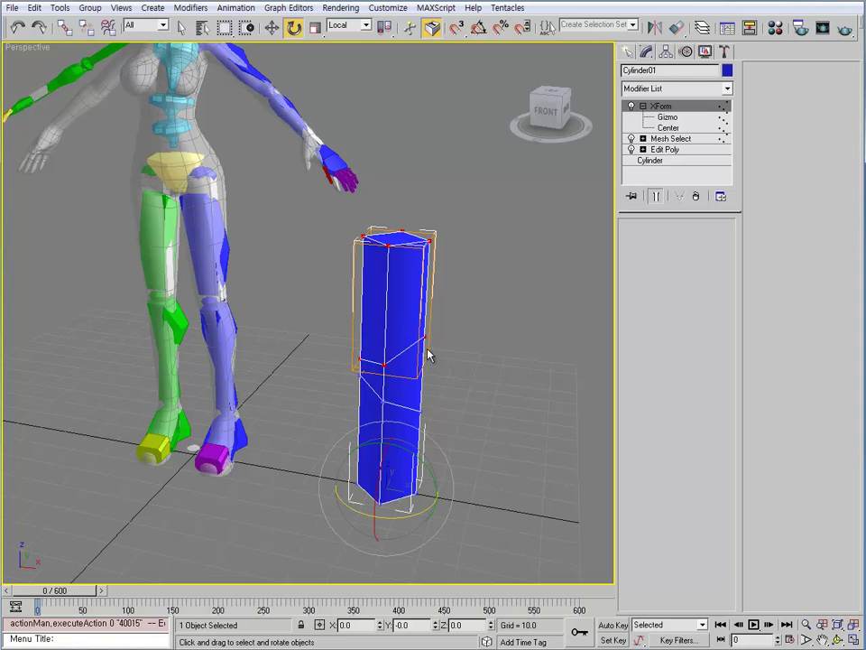
middle_click_drag(410, 344, 437, 307, "alt")
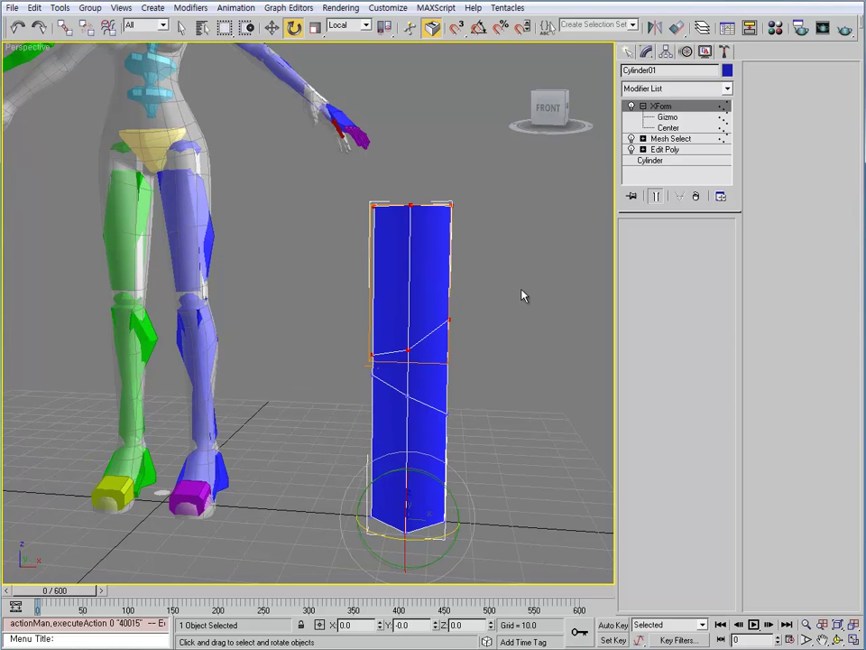
middle_click_drag(513, 281, 426, 355, "alt")
left_click(667, 117)
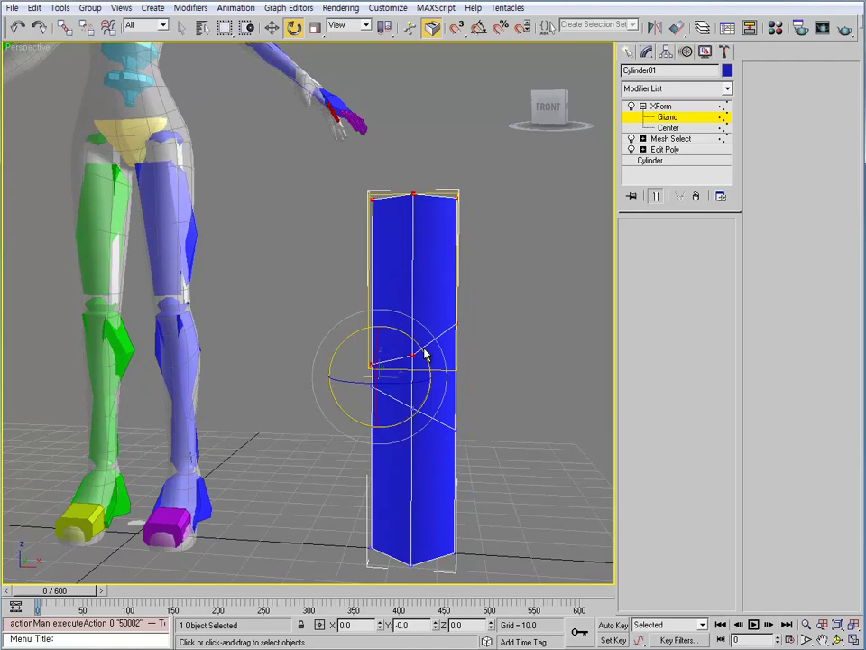
middle_click_drag(402, 397, 397, 408, "alt")
left_click_drag(397, 398, 470, 396)
middle_click_drag(471, 397, 428, 391, "alt")
middle_click_drag(493, 340, 491, 319)
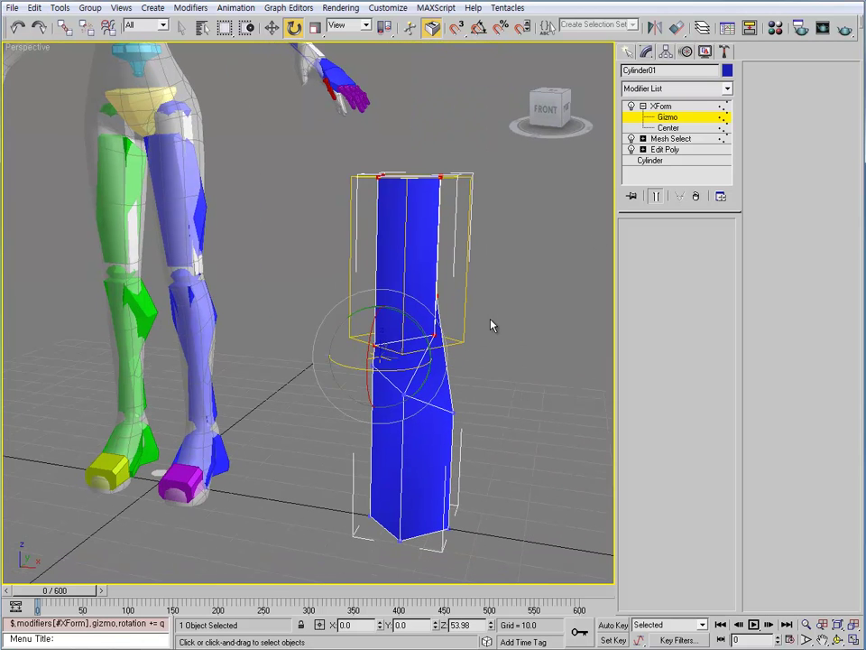
key("ctrl+z")
Step: Leave gizmo editing, delete the demonstration cylinder, and select the biped's left upper arm
middle_click_drag(435, 352, 457, 332, "alt")
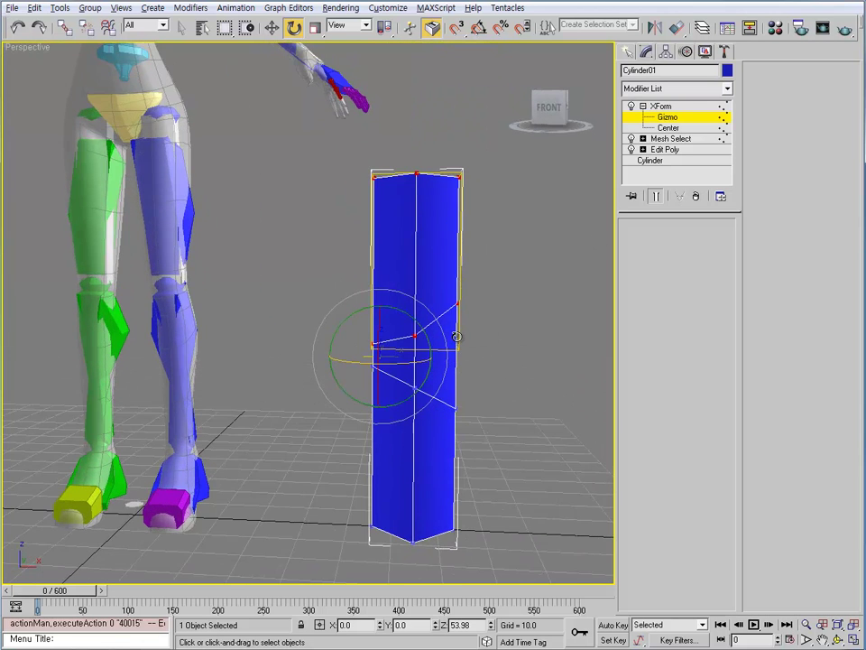
left_click(675, 124)
middle_click_drag(435, 344, 428, 382, "alt")
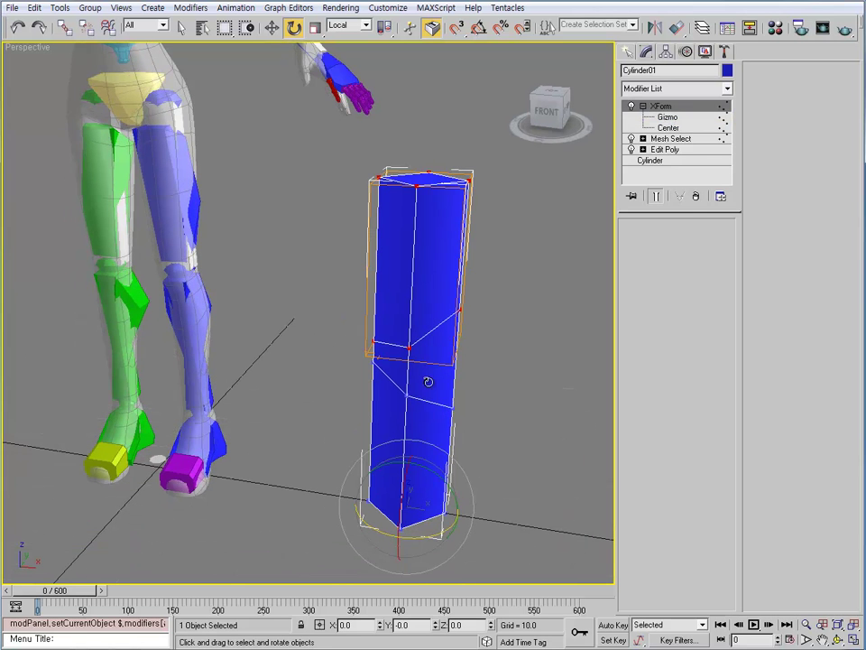
middle_click_drag(365, 250, 427, 429)
middle_click_drag(512, 408, 437, 280)
middle_click_drag(484, 354, 480, 337)
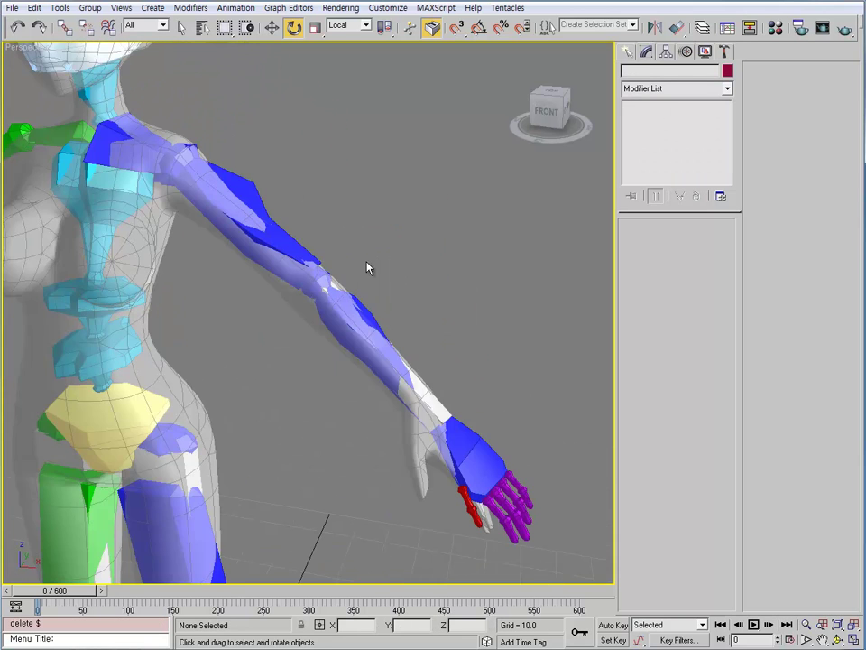
middle_click_drag(367, 267, 333, 273, "alt")
left_click(262, 221)
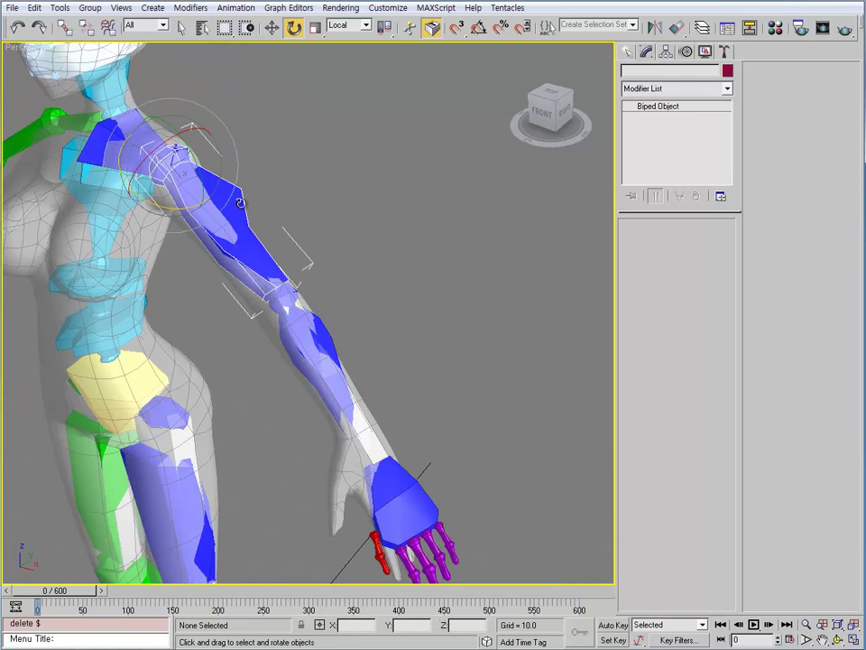
Step: Examine how the biped's left upper arm and forearm meet at the elbow inside the character mesh
scroll(285, 262, "up", 4)
middle_click_drag(262, 264, 327, 292, "alt")
scroll(322, 261, "down", 3)
scroll(324, 298, "up", 3)
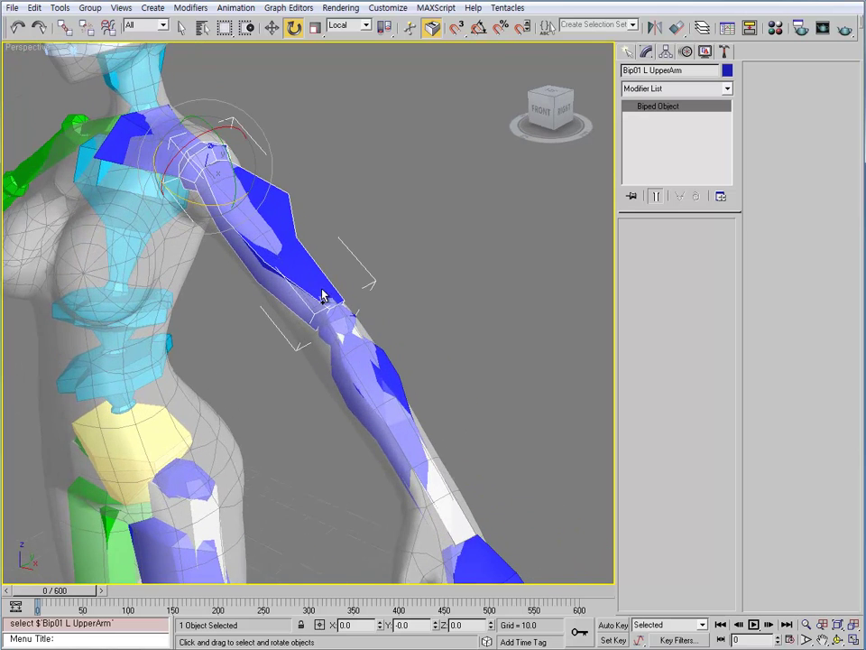
middle_click_drag(361, 369, 338, 387, "alt")
left_click(375, 385)
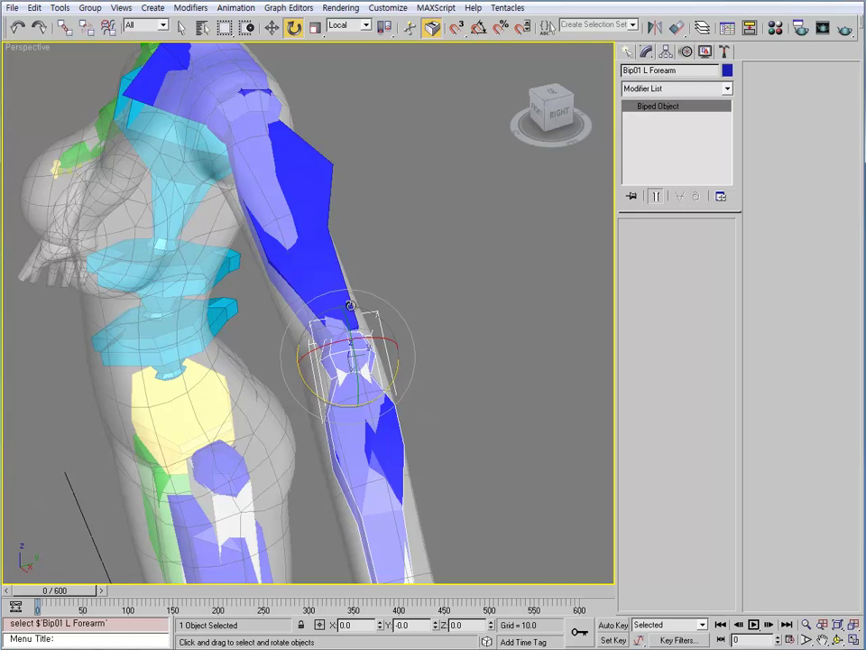
middle_click_drag(351, 305, 410, 274, "alt")
scroll(408, 359, "down", 4)
scroll(408, 352, "down", 1)
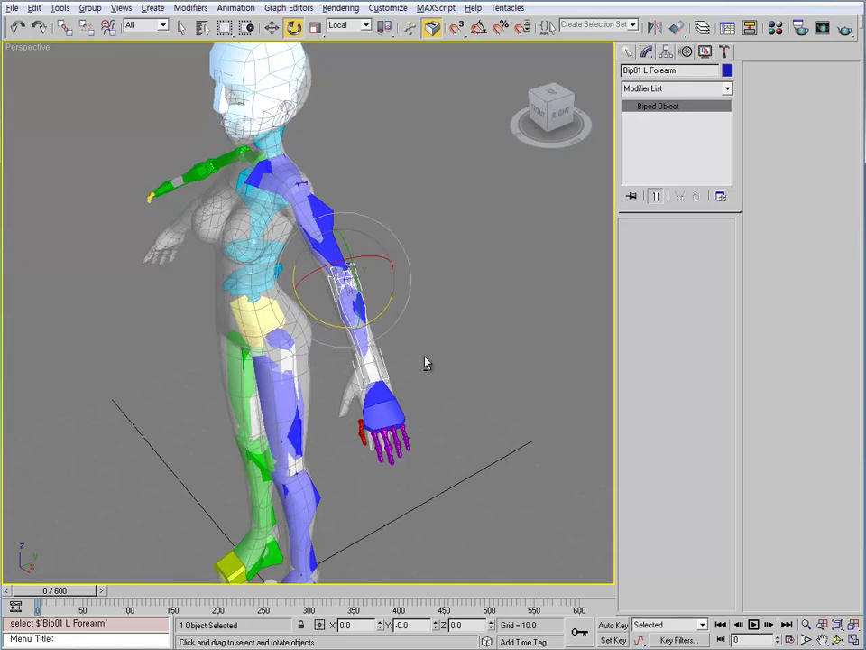
middle_click_drag(425, 358, 409, 308, "alt")
scroll(409, 314, "up", 5)
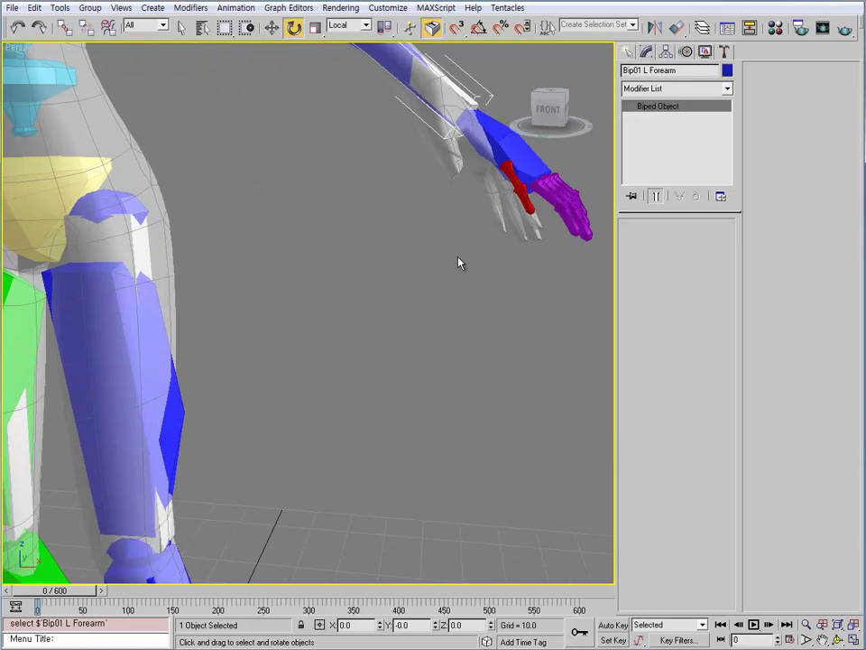
Step: Examine how the biped's left hand and fingers line up with the hand of the character mesh
left_click(454, 297)
left_click(483, 283)
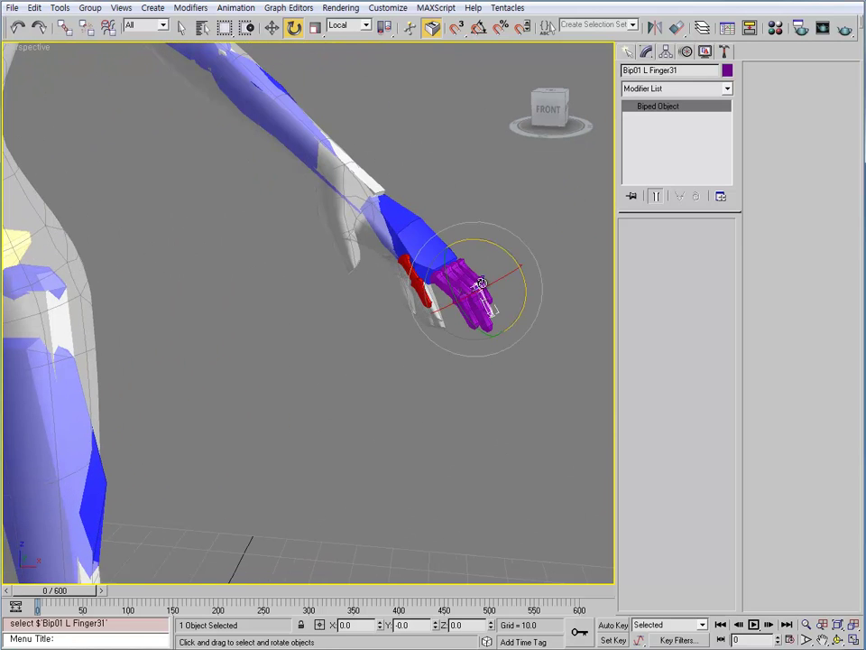
mouse_move(495, 290)
middle_mouse_down("alt")
mouse_move(461, 335)
mouse_move(485, 286)
middle_mouse_up("alt")
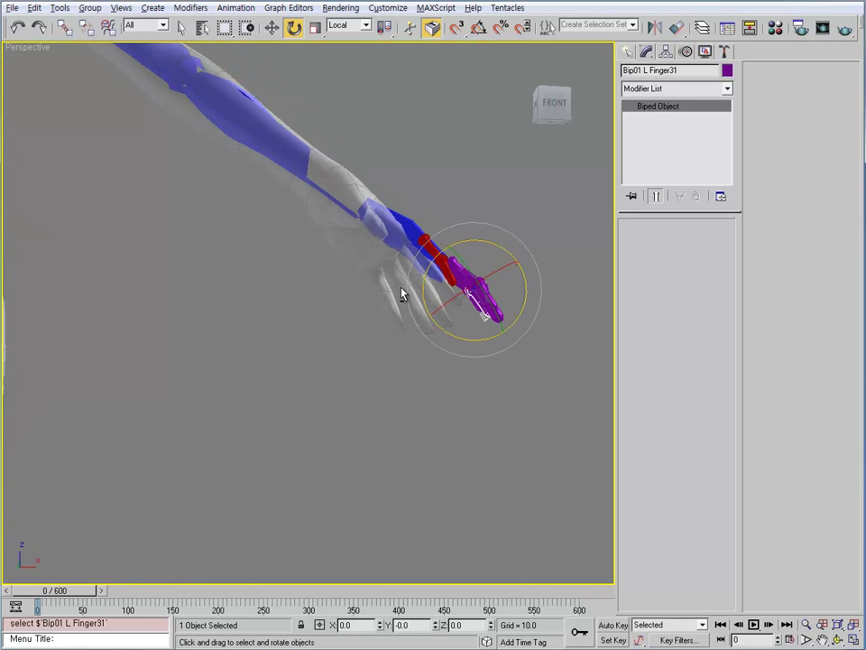
middle_click_drag(403, 293, 381, 301, "alt")
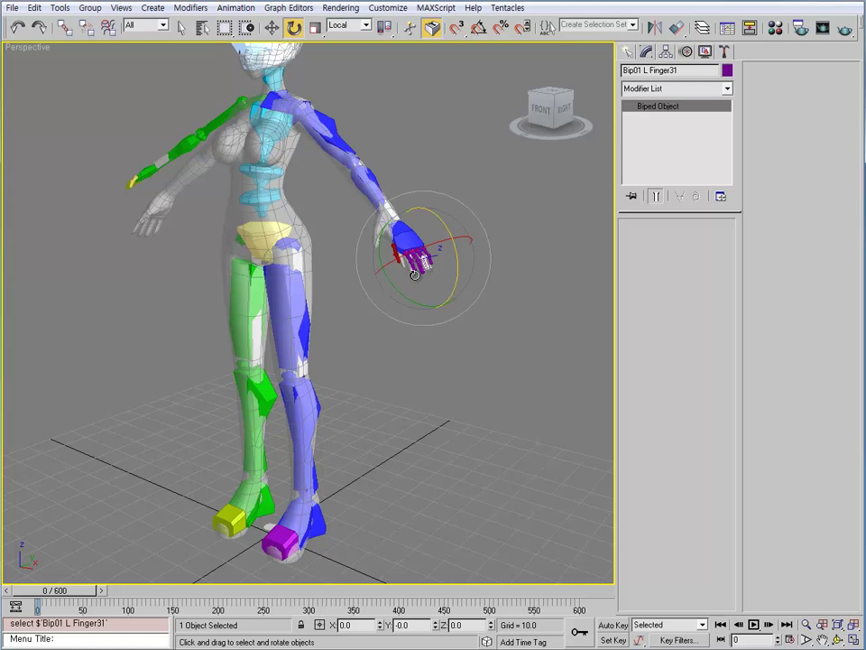
middle_click_drag(411, 250, 412, 295, "alt")
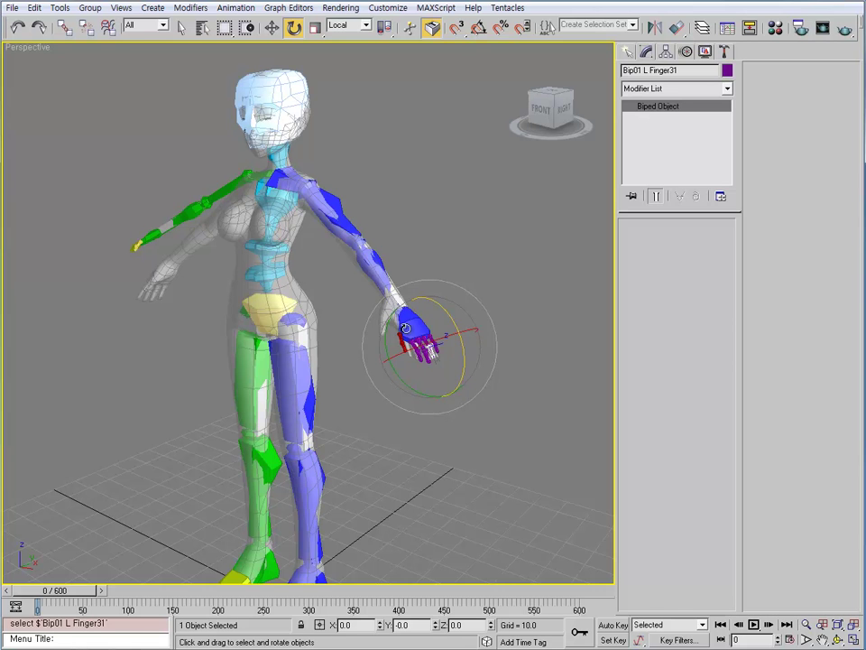
scroll(406, 328, "up", 6)
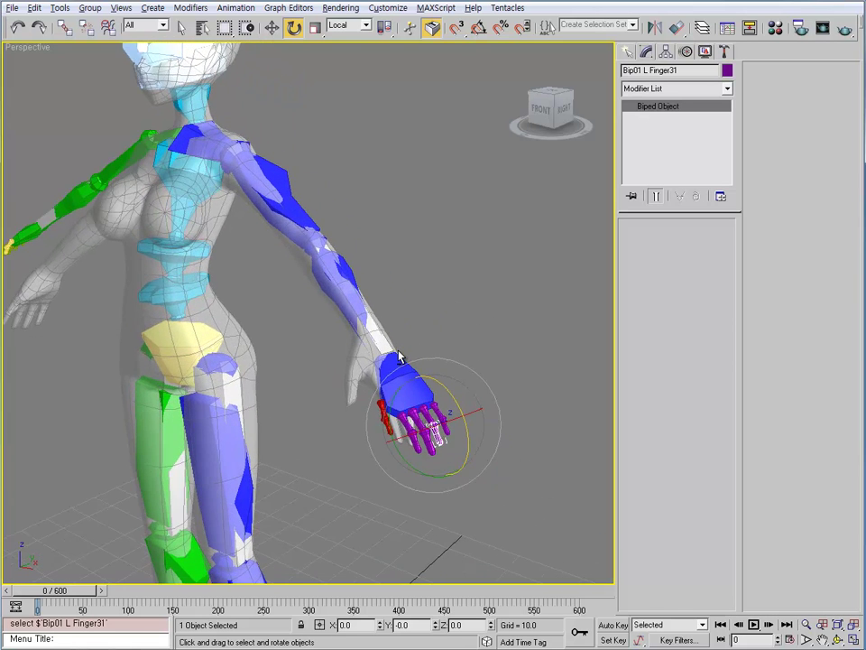
Step: Shorten the left upper arm to about 92% along its local X axis
middle_click_drag(398, 357, 363, 381, "alt")
scroll(376, 324, "up", 6)
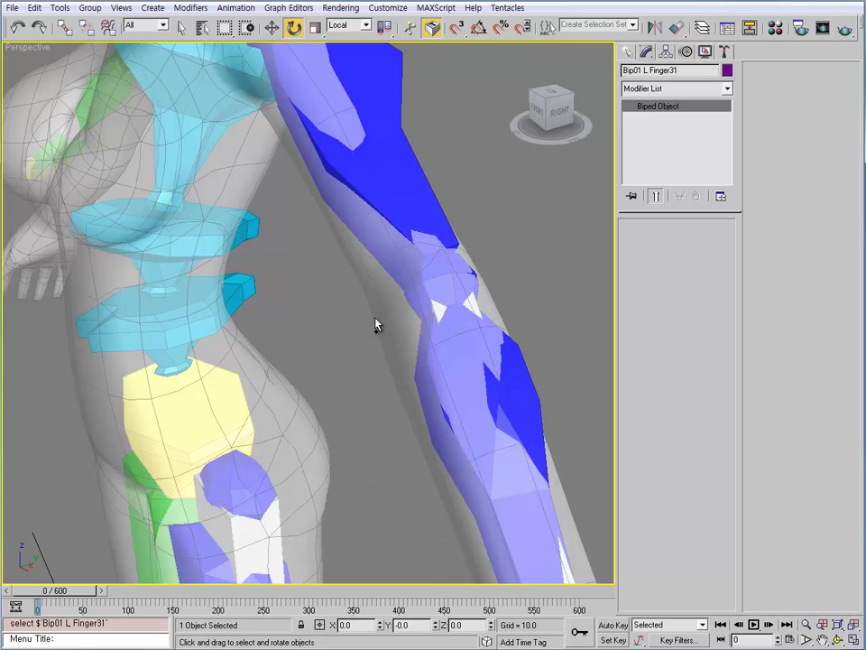
left_click(509, 377)
middle_click_drag(509, 377, 314, 306, "alt")
left_click(212, 234)
middle_click_drag(211, 233, 261, 269, "alt")
key("r")
middle_click_drag(192, 219, 228, 245)
left_click_drag(111, 109, 110, 111)
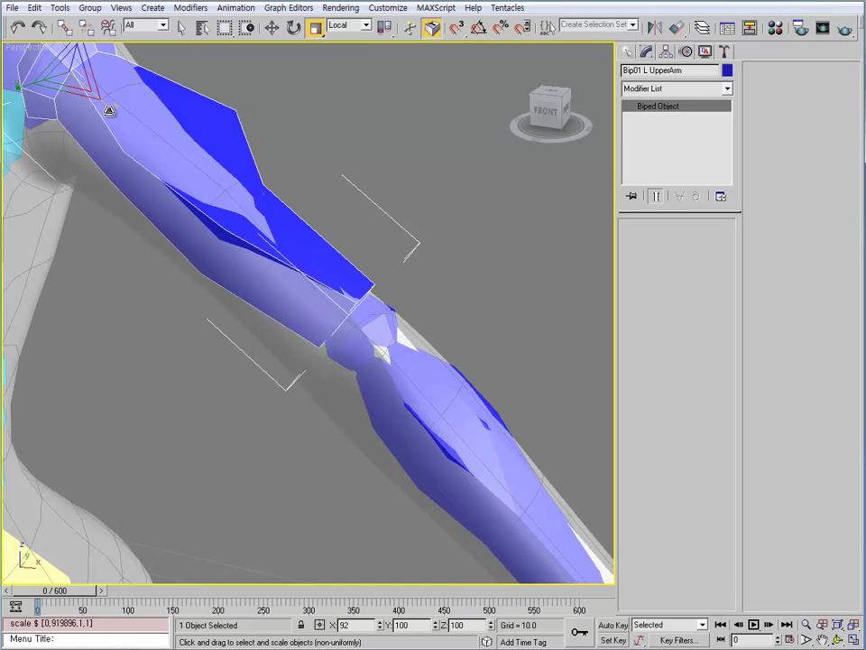
Step: Lengthen the left upper arm slightly along its local X axis, with scalings of about 105% and 102%
middle_click_drag(279, 258, 345, 472, "alt")
left_click(322, 514)
middle_click_drag(323, 516, 271, 275, "alt")
left_click(267, 271)
left_click_drag(91, 129, 93, 132)
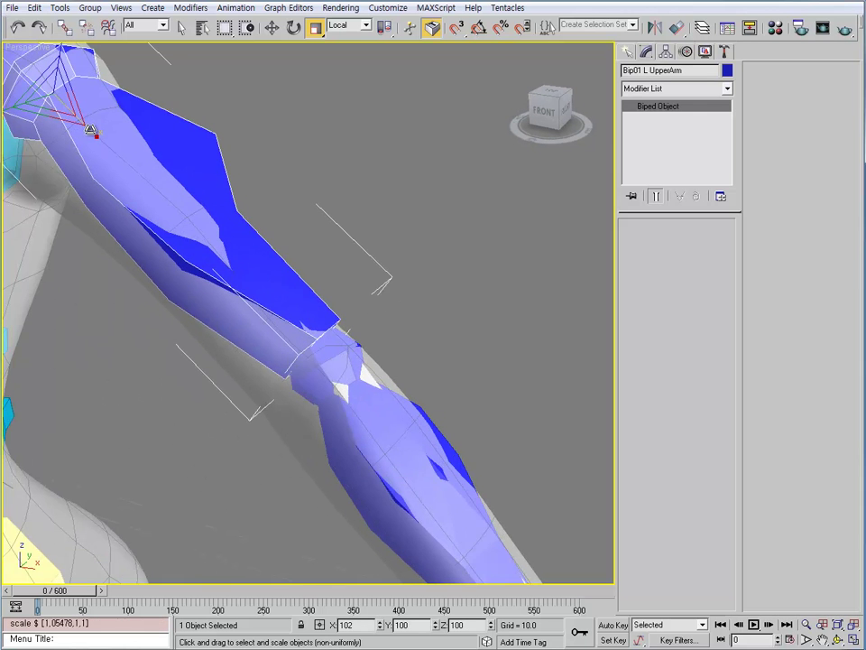
Step: Select the left forearm and rotate it about 1.74 degrees around its local Z axis to follow the mesh arm
middle_click_drag(443, 495, 424, 408)
left_click(441, 371)
left_click(433, 369)
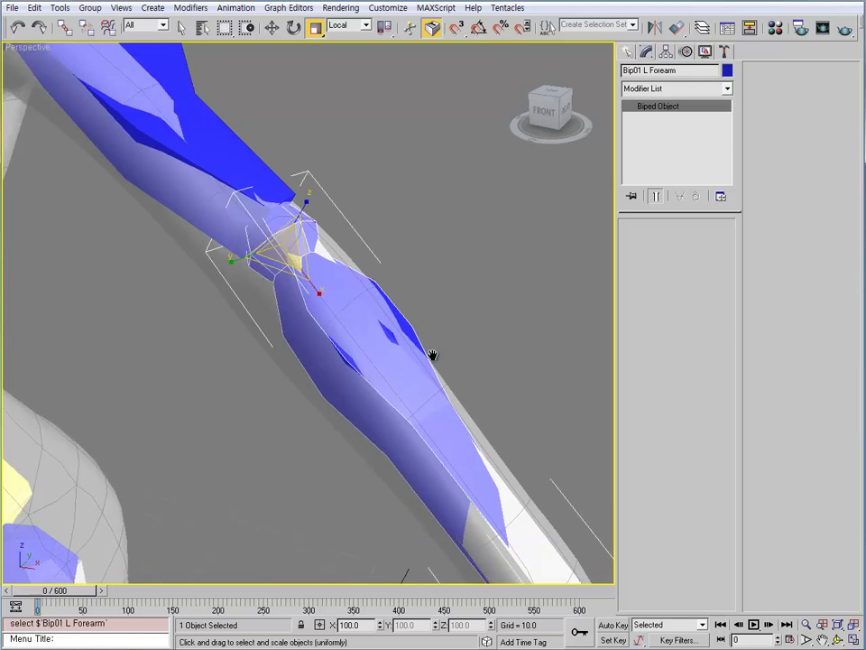
middle_click_drag(433, 354, 355, 343, "alt")
left_click_drag(347, 318, 346, 307)
left_click(426, 483)
middle_click_drag(426, 483, 409, 471, "alt")
left_click(442, 193)
key("e")
left_click_drag(441, 193, 444, 198)
Step: Select the biped's left hand and rotate it slightly to line up with the mesh hand
middle_click_drag(391, 389, 379, 337, "alt")
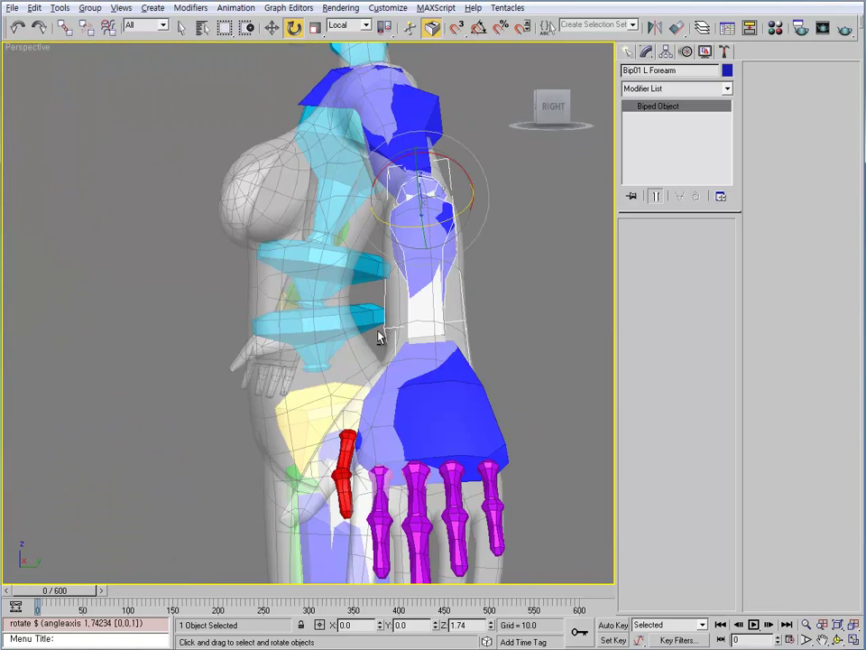
left_click(447, 458)
middle_click_drag(446, 459, 447, 339, "alt")
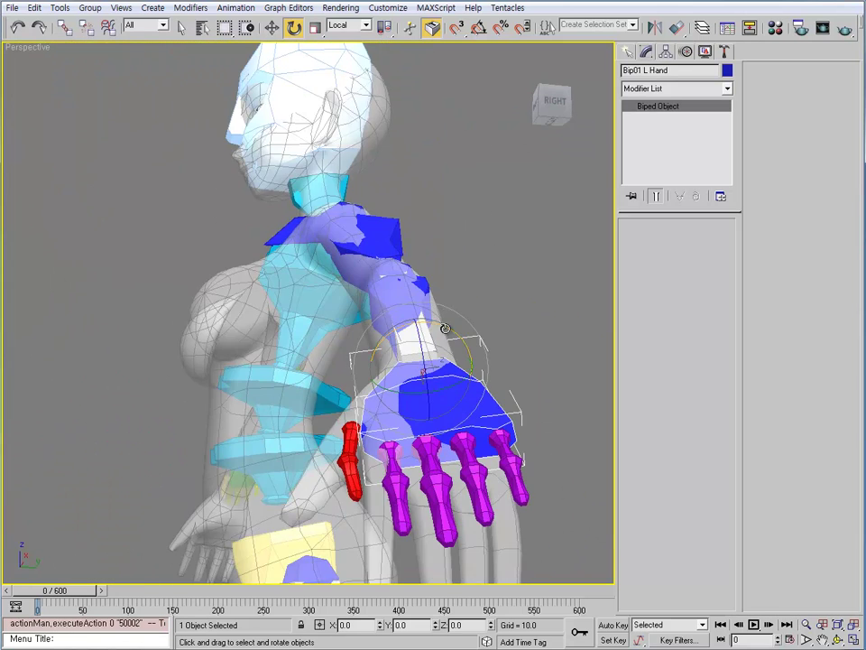
left_click_drag(451, 339, 442, 348)
Step: Thicken the left forearm by scaling it to about 124% along its local Y and Z axes
middle_click_drag(442, 348, 277, 258, "alt")
scroll(289, 164, "down", 2)
key("r")
left_click(265, 192)
scroll(333, 304, "up", 1)
key("r")
left_click_drag(248, 201, 248, 182)
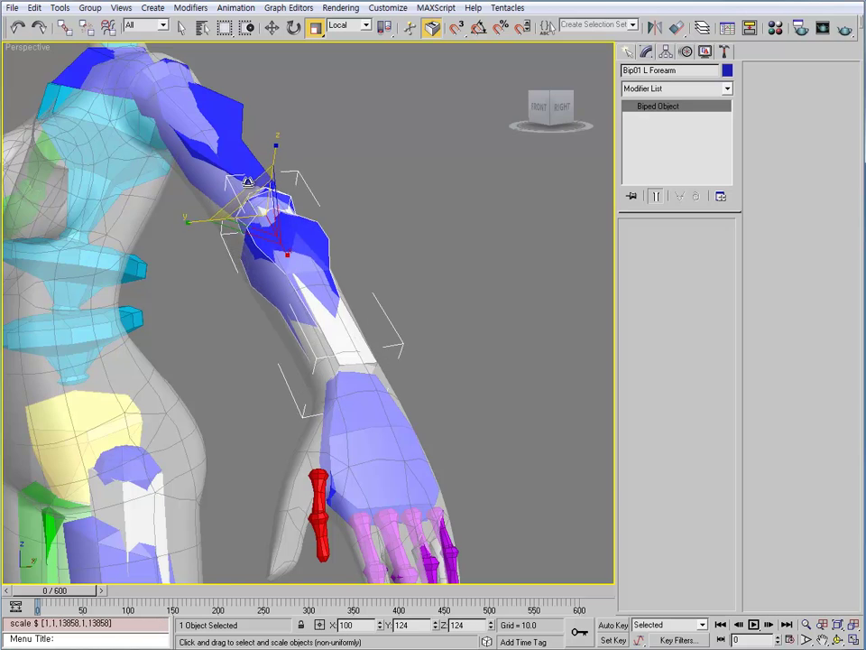
Step: Select the biped's left hand and scale it to about 185% along its local Y axis to thicken it
middle_click_drag(335, 356, 360, 371, "alt")
left_click(412, 404)
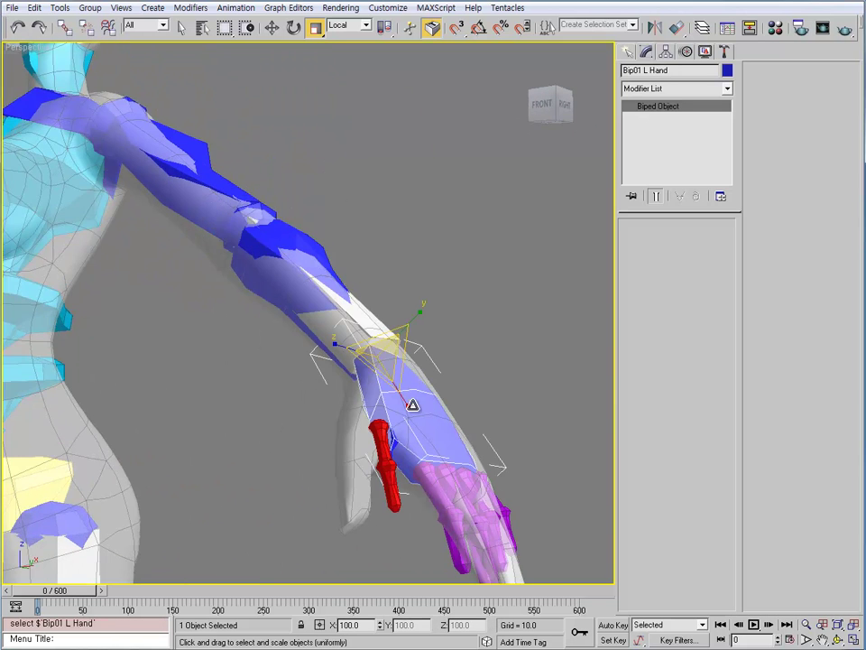
middle_click_drag(413, 406, 435, 428, "alt")
left_click_drag(419, 318, 448, 297)
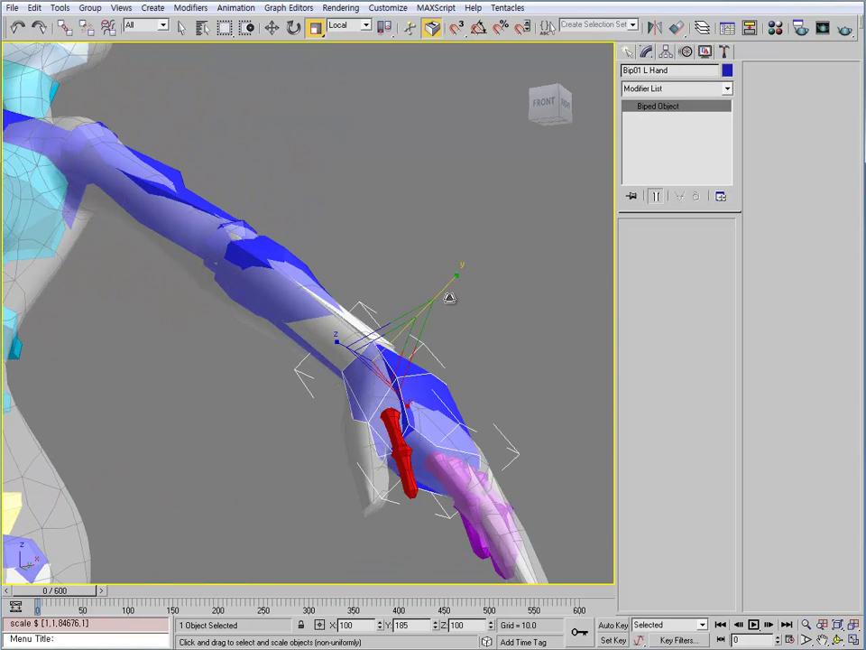
middle_click_drag(437, 406, 439, 224, "alt")
Step: Try to reposition the left ring finger's base link in the Local coordinate system, then undo the move
left_click(380, 408)
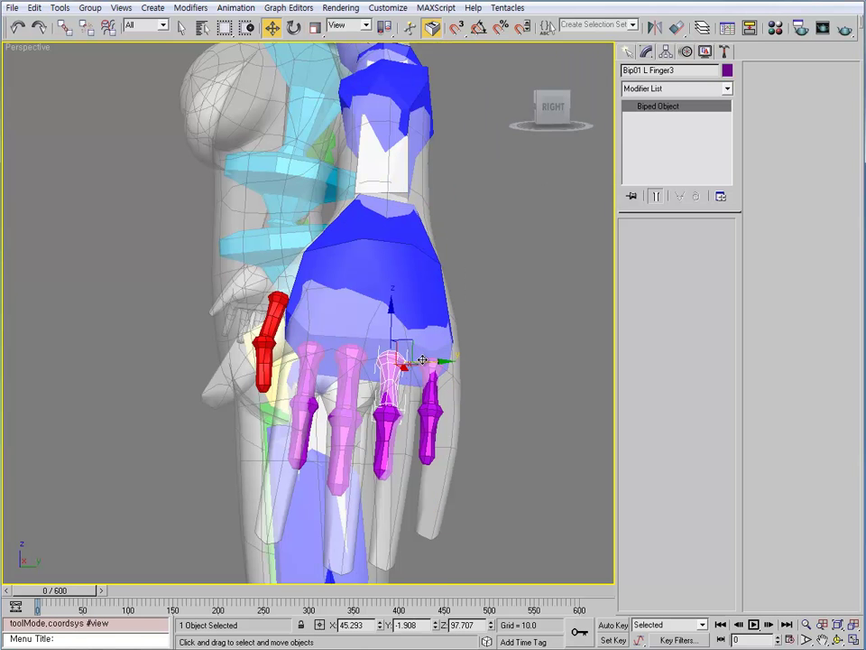
middle_click_drag(409, 437, 407, 386, "alt")
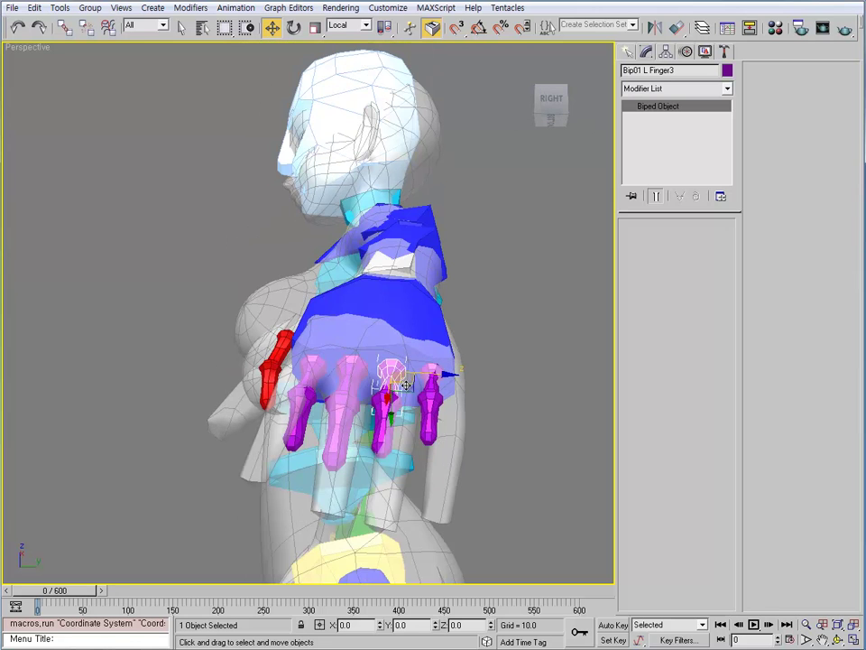
mouse_move(410, 392)
left_mouse_down()
mouse_move(415, 406)
mouse_move(409, 387)
left_mouse_up()
key("ctrl+z")
middle_click_drag(406, 381, 415, 397, "alt")
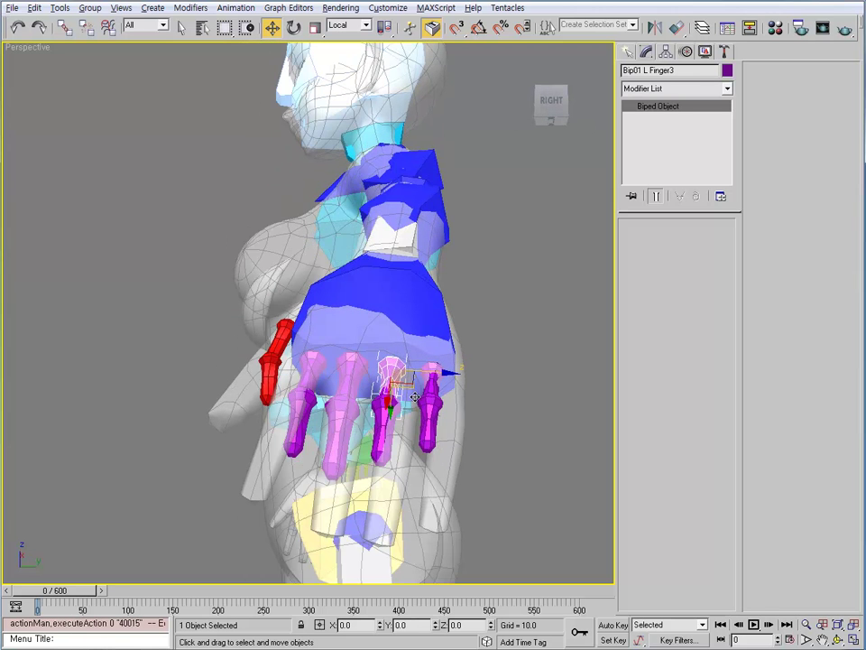
middle_click_drag(373, 363, 382, 367, "alt")
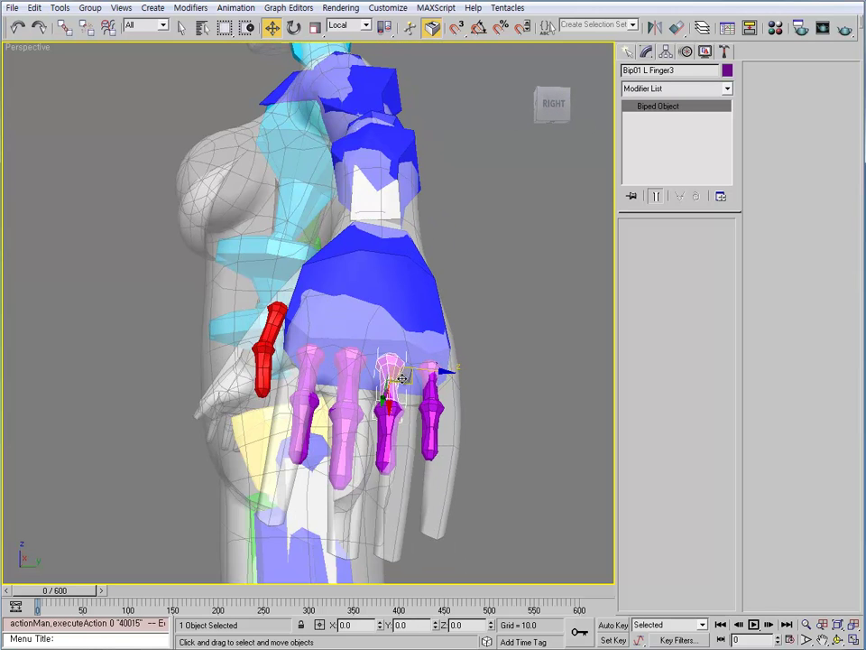
Step: Refine the left hand with a slight scaling along its local Z axis and a small rotation to match the mesh palm
middle_click_drag(394, 280, 393, 293)
left_click(394, 293)
key("r")
middle_click_drag(419, 332, 413, 297, "alt")
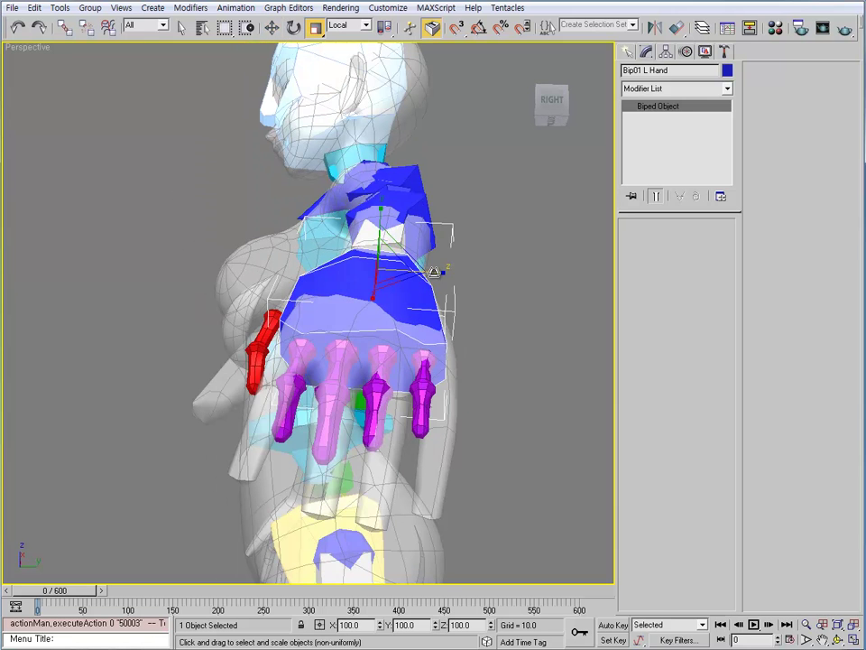
left_click_drag(434, 272, 419, 249)
key("e")
middle_click_drag(420, 249, 432, 281, "alt")
left_click(499, 336)
Step: Move the left middle finger about -0.3 units and the ring finger about -0.14 units along their local Y axes
left_click(348, 305)
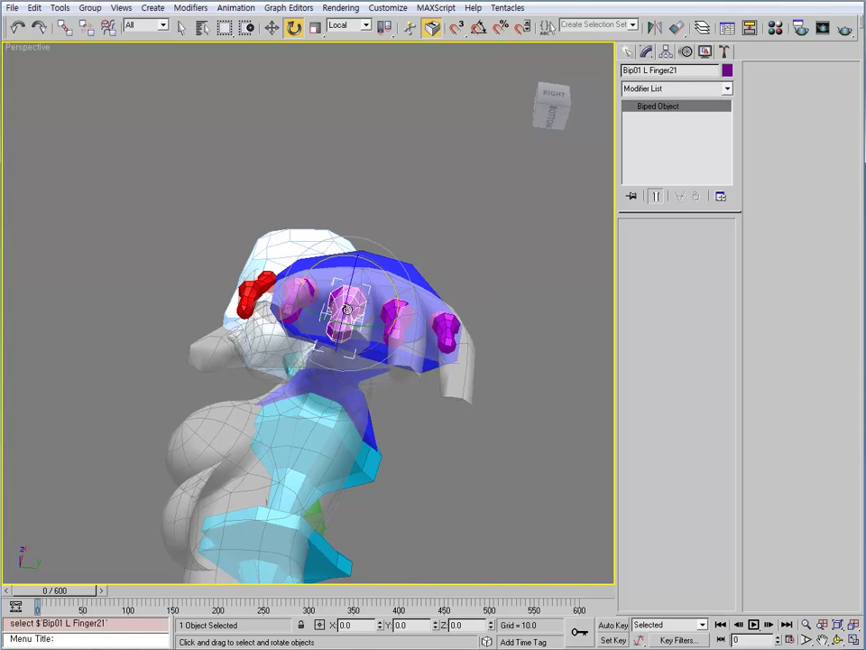
key("w")
left_click_drag(363, 326, 359, 333)
middle_click_drag(359, 333, 342, 381, "alt")
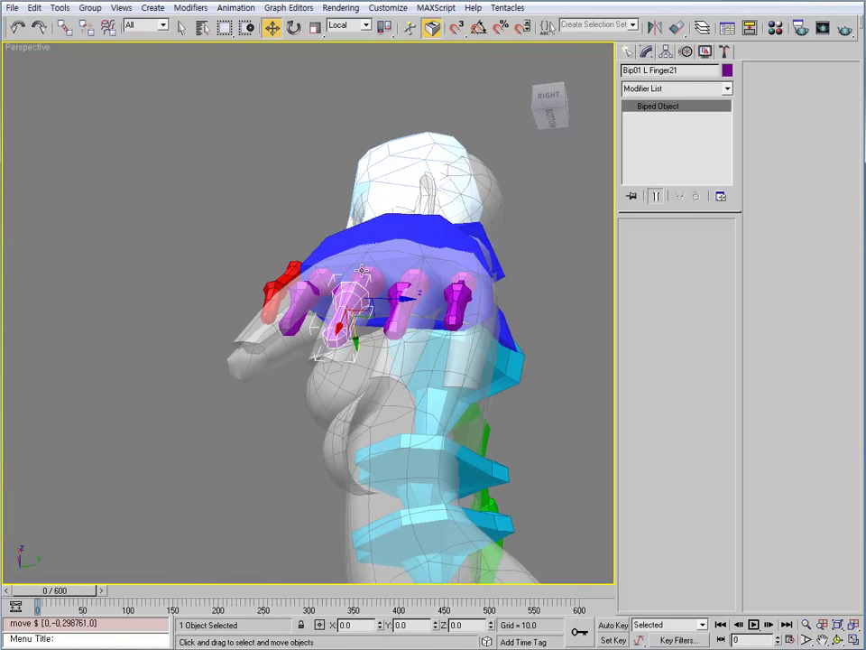
middle_click_drag(368, 335, 421, 272, "alt")
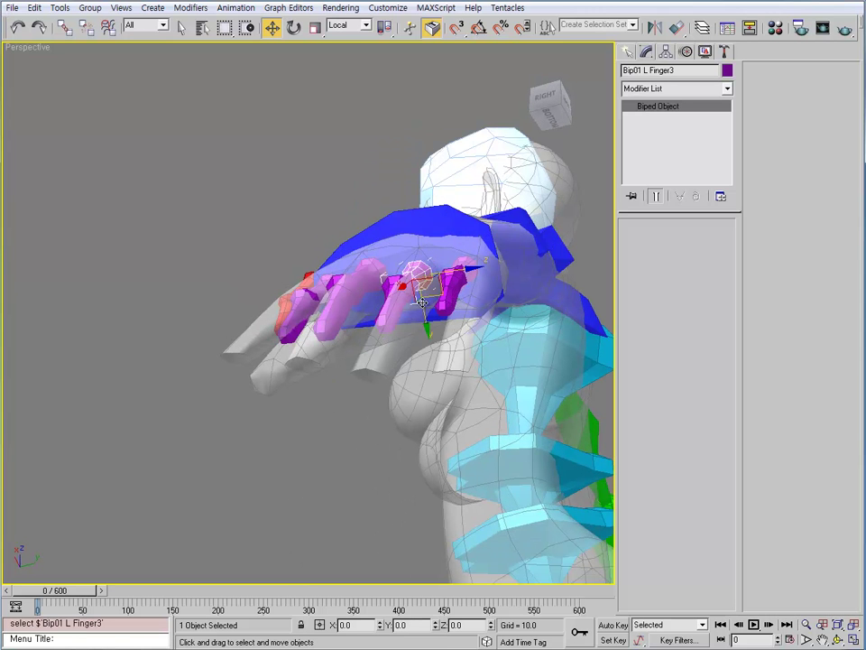
middle_click_drag(425, 313, 437, 195, "alt")
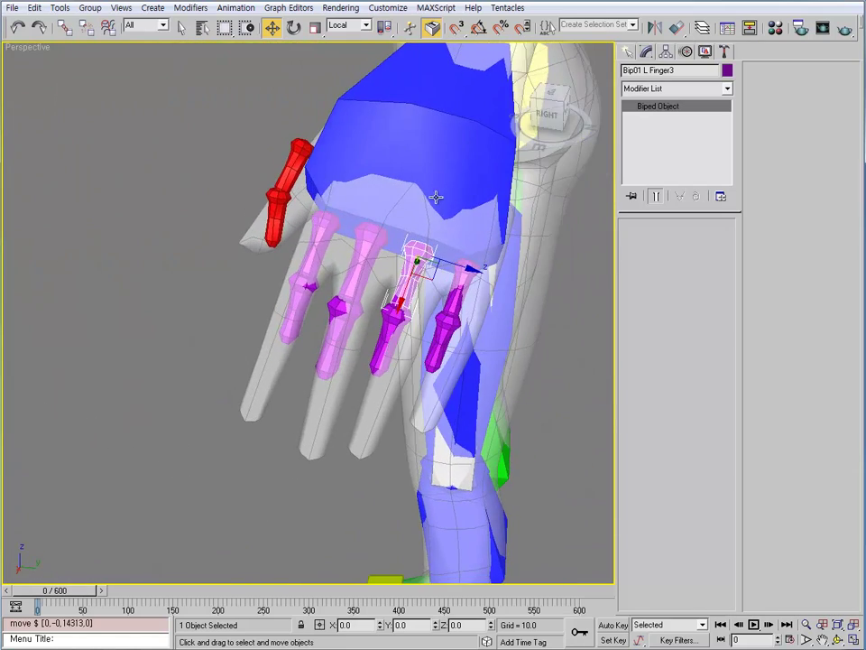
Step: Widen the left hand slightly along its local Z axis and rotate it about -0.99 degrees around its local Y axis
left_click(460, 153)
key("r")
middle_click_drag(511, 94, 494, 147)
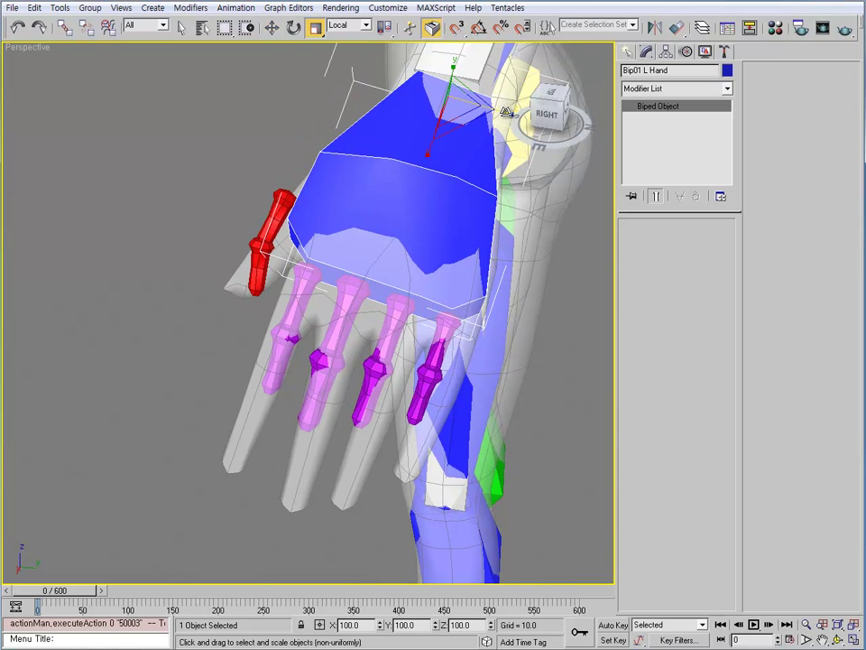
key("w")
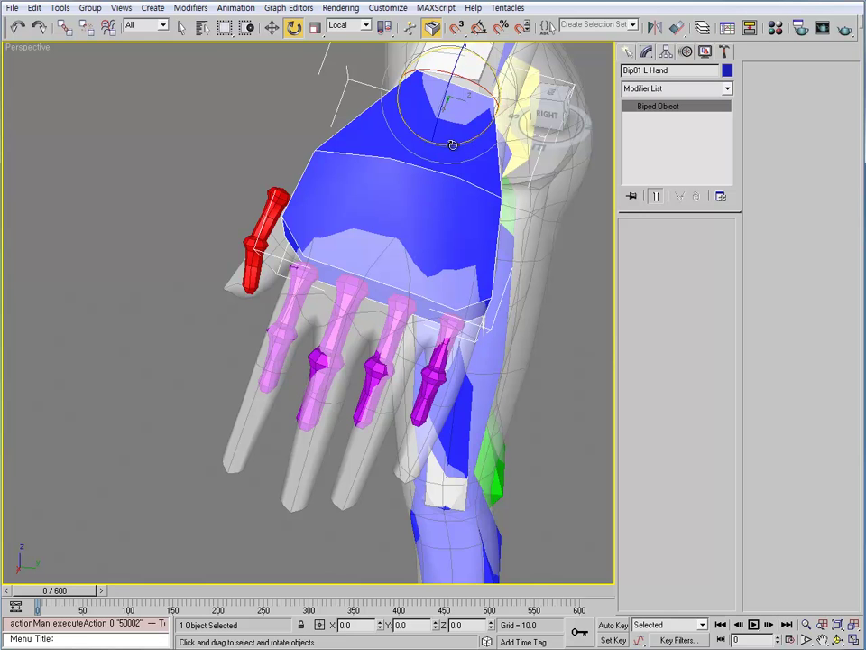
left_click_drag(452, 144, 454, 145)
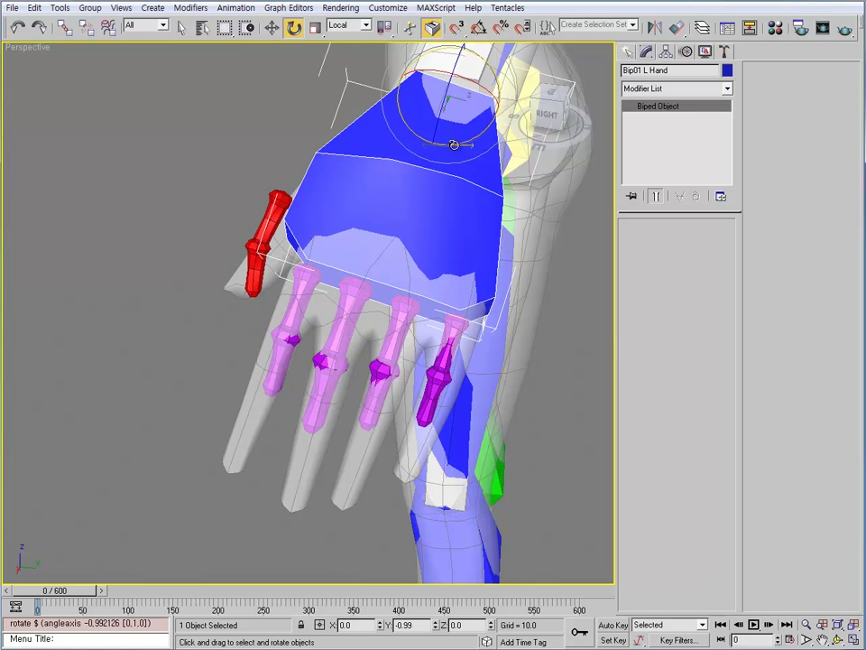
Step: Select the base links of the four left fingers, without the thumb, and lengthen them together along their local X axis
middle_click_drag(463, 262, 424, 323, "alt")
left_click(328, 316)
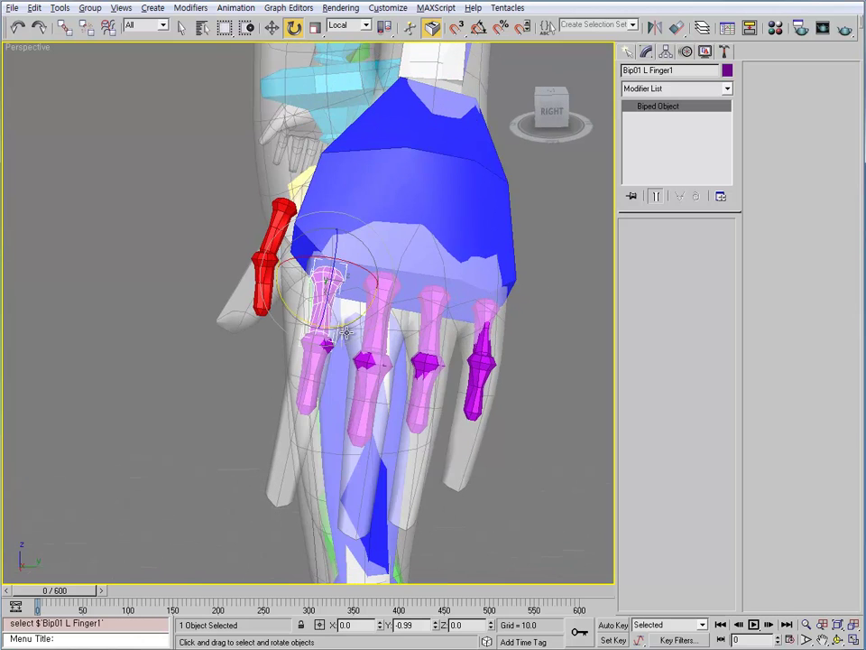
middle_click_drag(347, 333, 309, 354, "alt")
left_click(382, 327, "ctrl")
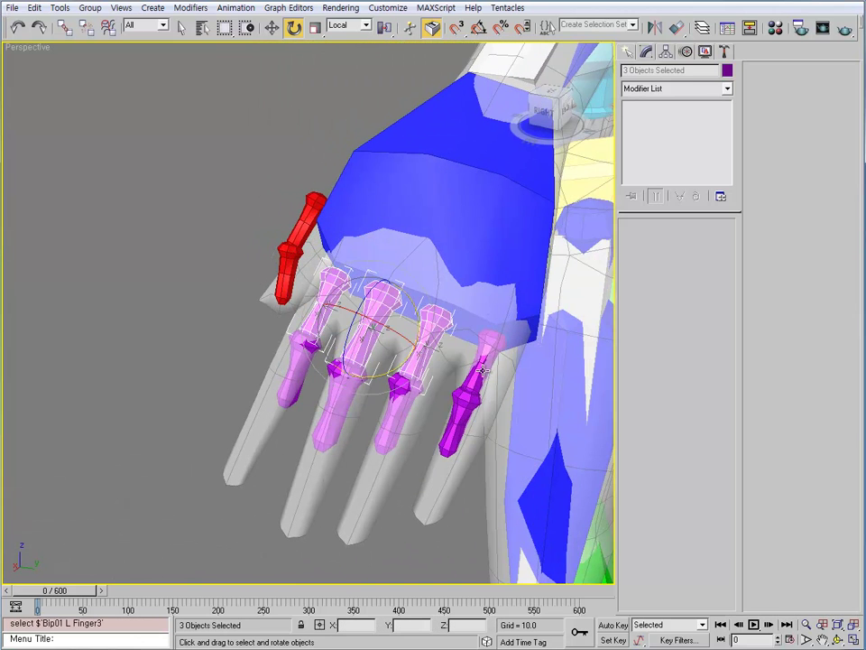
middle_click_drag(474, 381, 388, 351, "alt")
key("r")
left_click_drag(421, 285, 416, 296)
left_click_drag(416, 295, 436, 261)
Step: Rotate the index finger's outer link about -13.66 degrees around local Z and its base link about 2.87 degrees around local Y
middle_click_drag(321, 368, 257, 427, "alt")
left_click(283, 408)
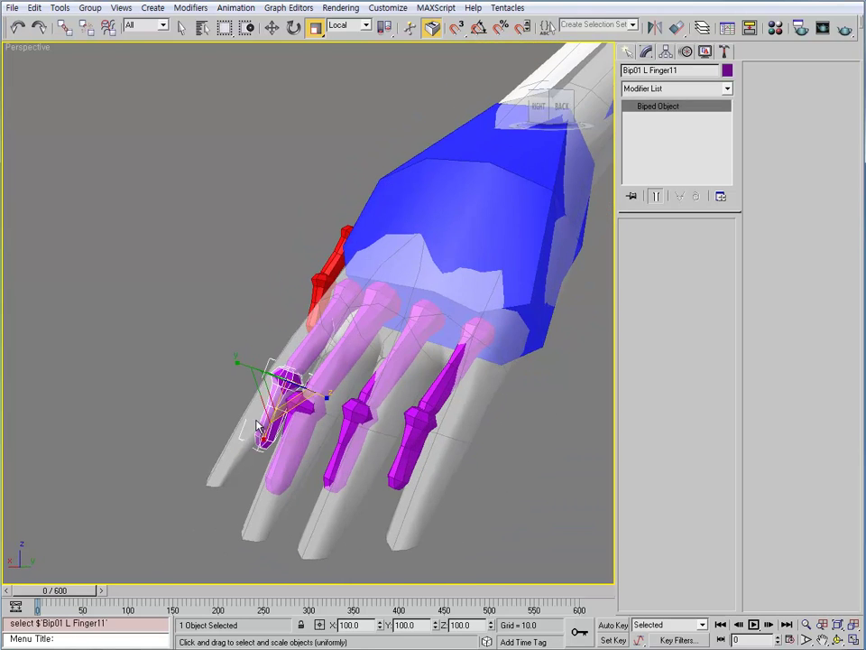
left_click_drag(259, 347, 271, 361)
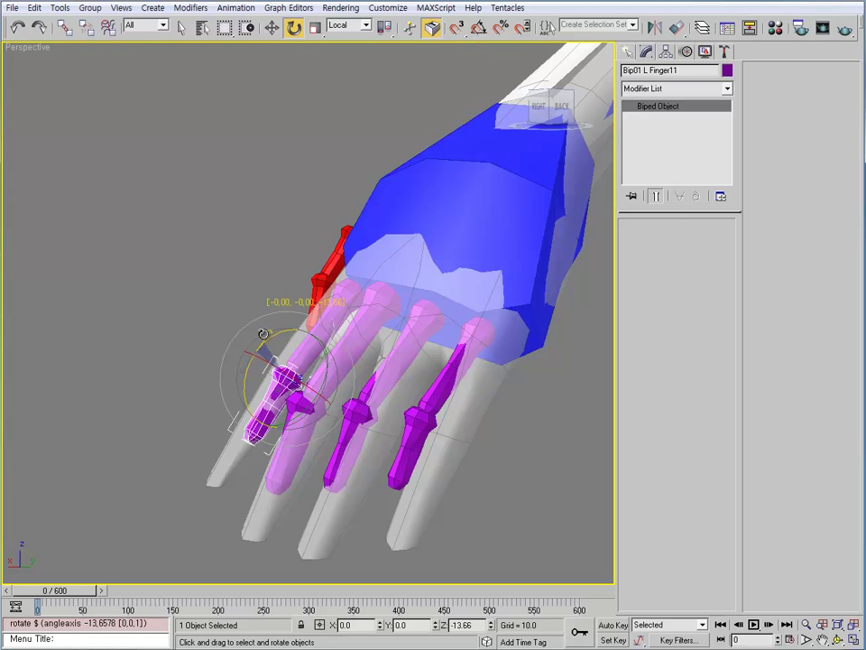
middle_click_drag(271, 361, 339, 417, "alt")
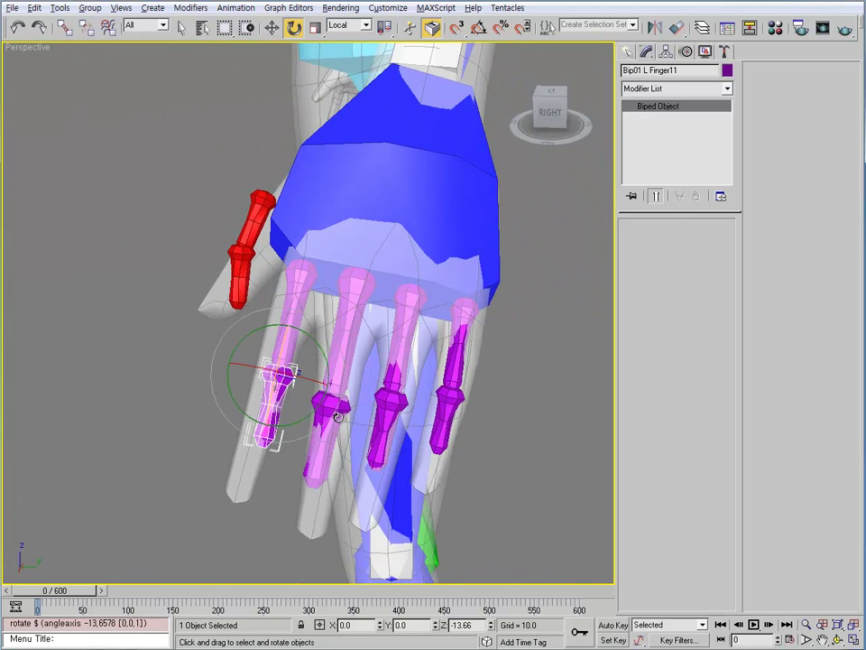
key("e")
left_click(299, 317)
left_click_drag(320, 318, 321, 320)
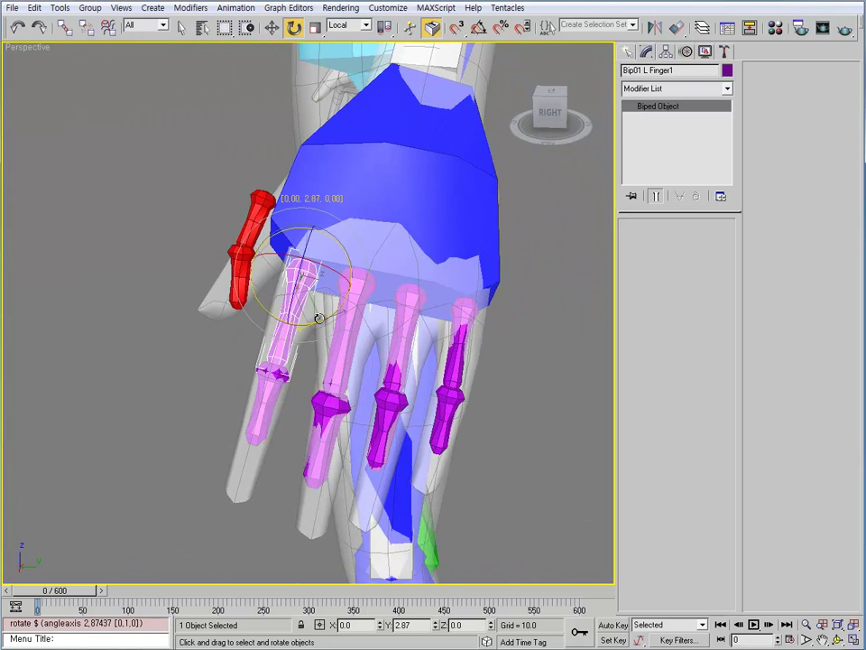
Step: Lengthen the left index finger's outer link to about 179% along its local X axis to reach the mesh fingertip
middle_click_drag(276, 394, 251, 399, "alt")
left_click(254, 392)
key("r")
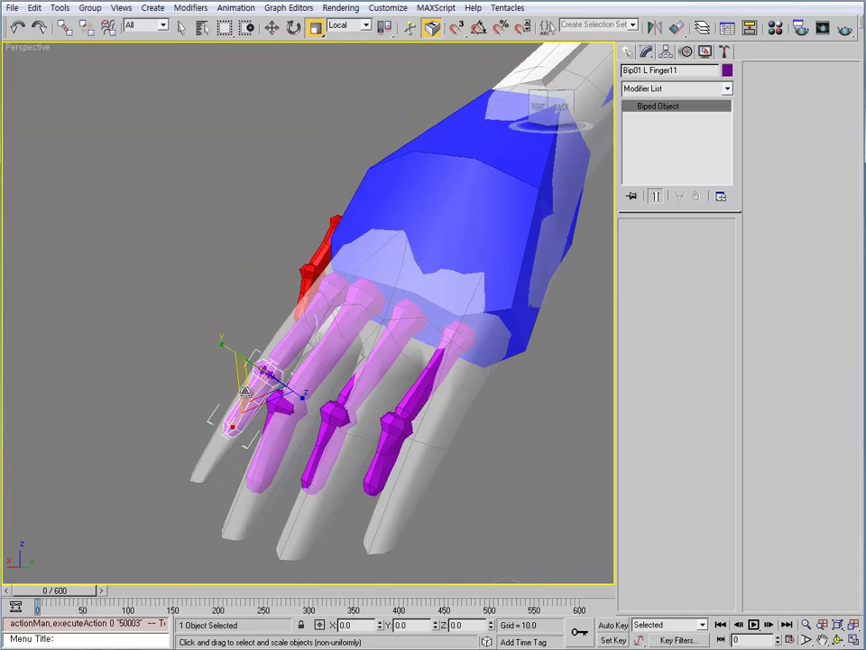
left_click_drag(233, 426, 207, 462)
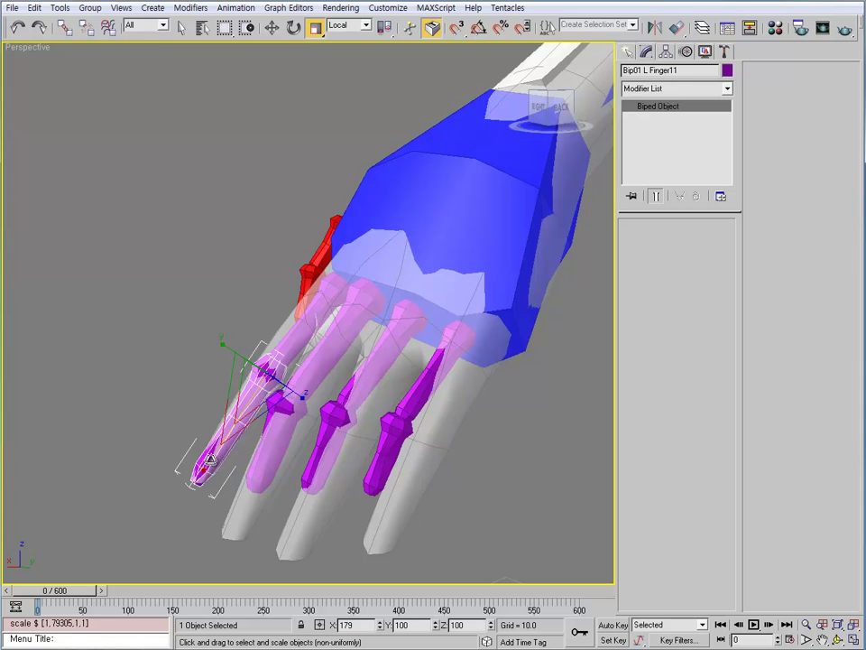
Step: Select the left middle finger's base link and rotate it slightly to follow the mesh finger
left_click(276, 459)
mouse_move(277, 458)
middle_mouse_down("alt")
mouse_move(269, 429)
mouse_move(275, 447)
middle_mouse_up("alt")
left_click(327, 375)
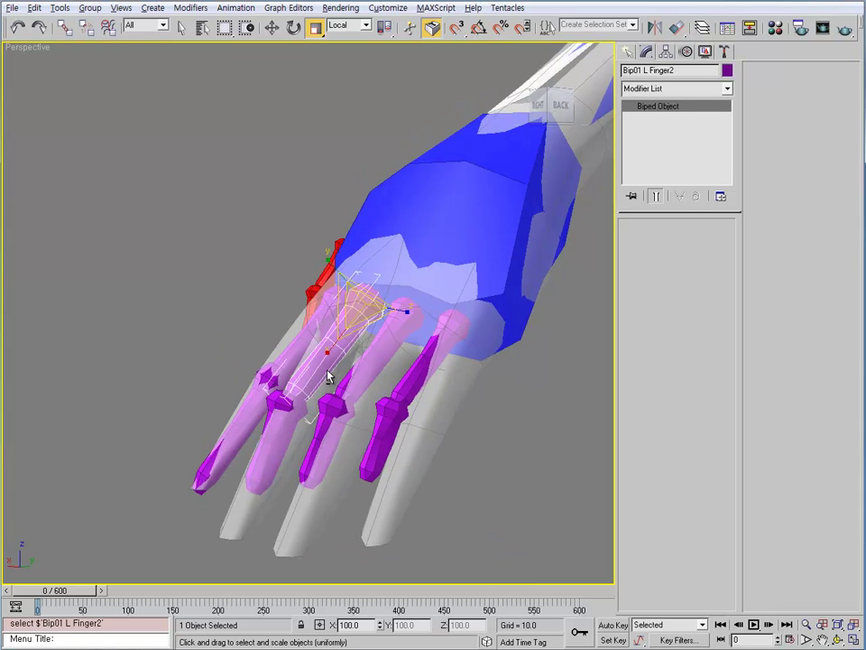
middle_click_drag(328, 376, 317, 422, "alt")
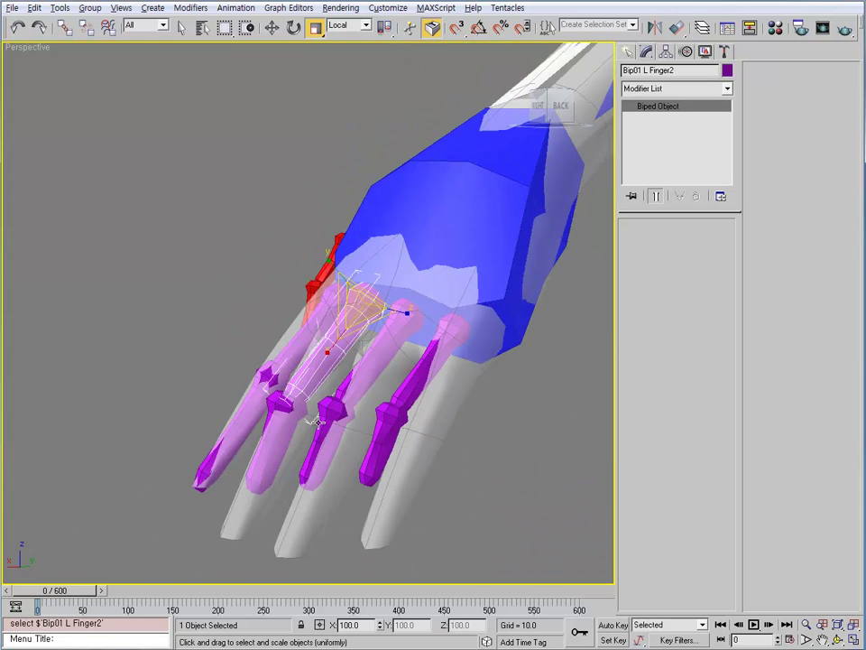
key("e")
left_click_drag(331, 322, 332, 325)
Step: Rotate the left index finger's base link and outer link slightly to align them with the mesh finger
left_click(292, 350)
left_click_drag(291, 292, 296, 297)
left_click(237, 430)
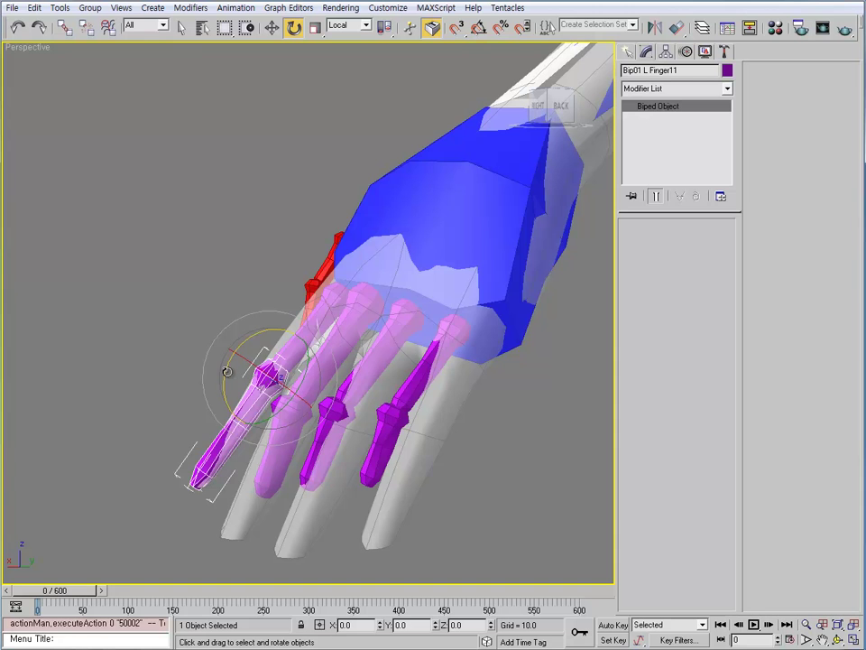
left_click_drag(227, 372, 228, 376)
Step: Lengthen the left middle finger's outer link to about 165% along its local X axis
middle_click_drag(283, 475, 265, 451, "alt")
left_click(284, 451)
left_click_drag(250, 439, 245, 423)
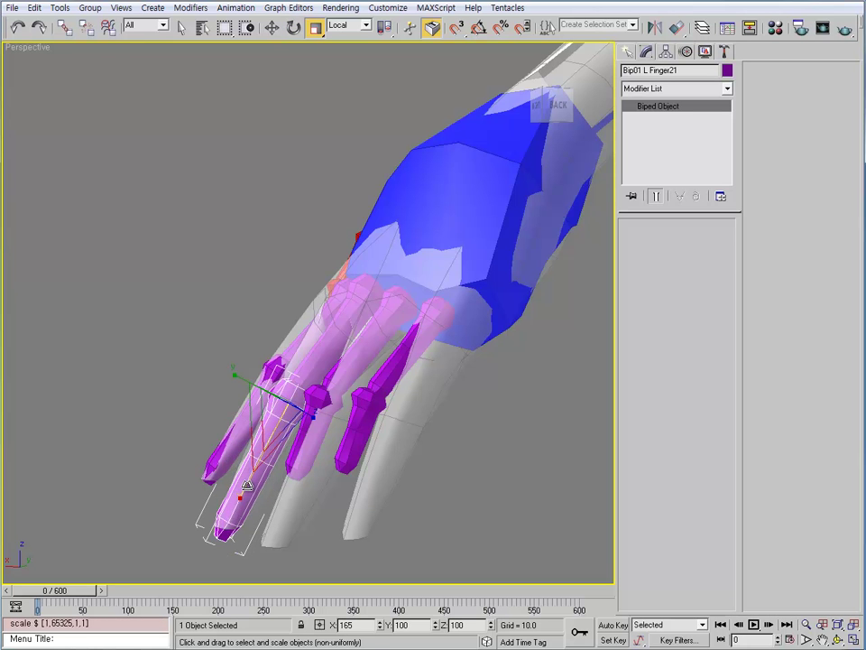
Step: Scale the left ring finger's base link to about 103% along its local X axis and rotate it slightly
left_click(307, 438)
mouse_move(345, 382)
middle_mouse_down("alt")
mouse_move(365, 422)
mouse_move(403, 421)
mouse_move(379, 433)
mouse_move(325, 412)
mouse_move(354, 403)
mouse_move(393, 412)
mouse_move(359, 375)
middle_mouse_up("alt")
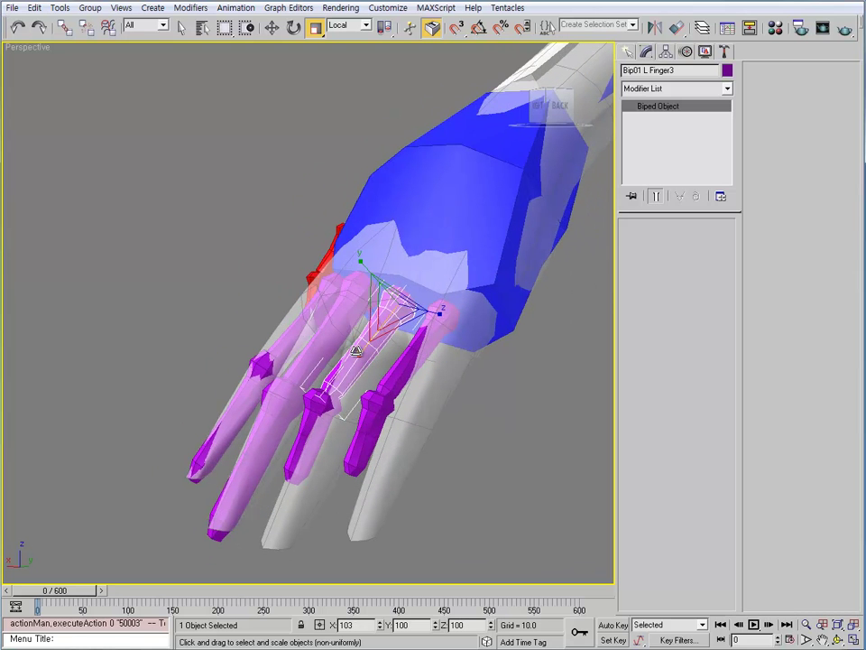
key("e")
left_click_drag(360, 334, 362, 336)
Step: Lengthen the left ring finger's outer link to the mesh fingertip and rotate it about -5.7 degrees around its local Z axis
left_click(321, 441)
key("e")
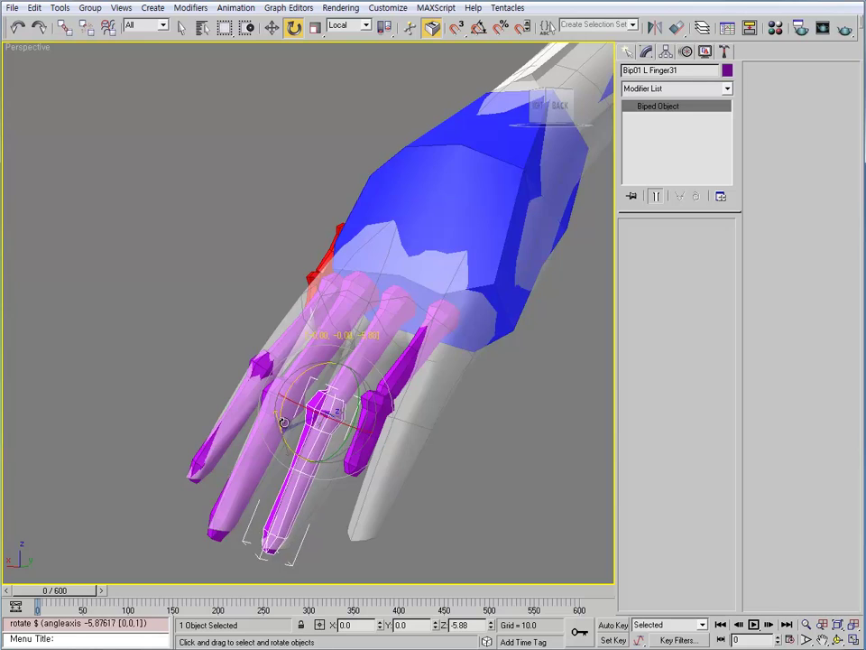
left_click_drag(283, 422, 284, 422)
middle_click_drag(284, 421, 372, 467, "alt")
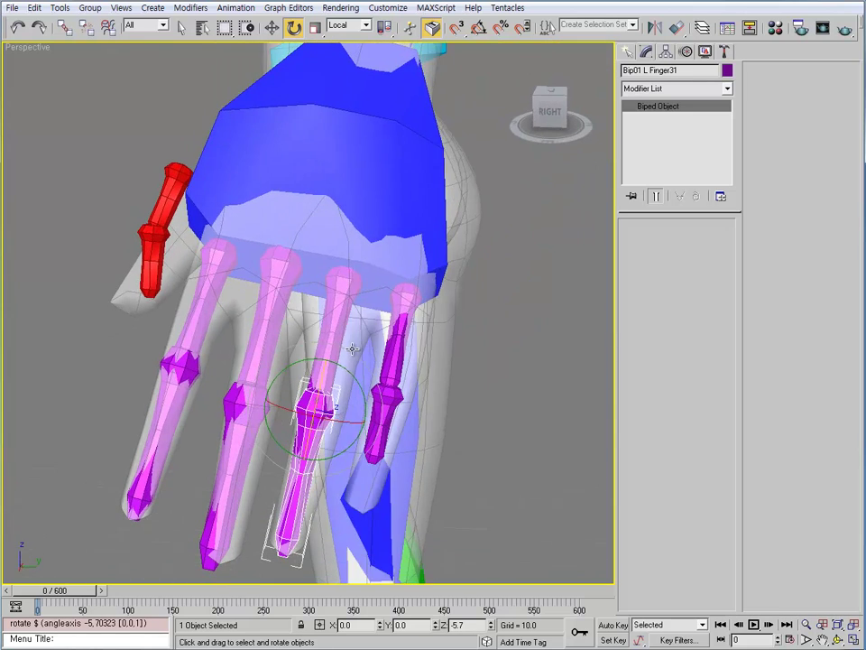
Step: Select the left little finger's base link and move it about 0.07 units along its local Z axis
middle_click_drag(352, 348, 367, 334, "alt")
left_click(341, 331)
key("w")
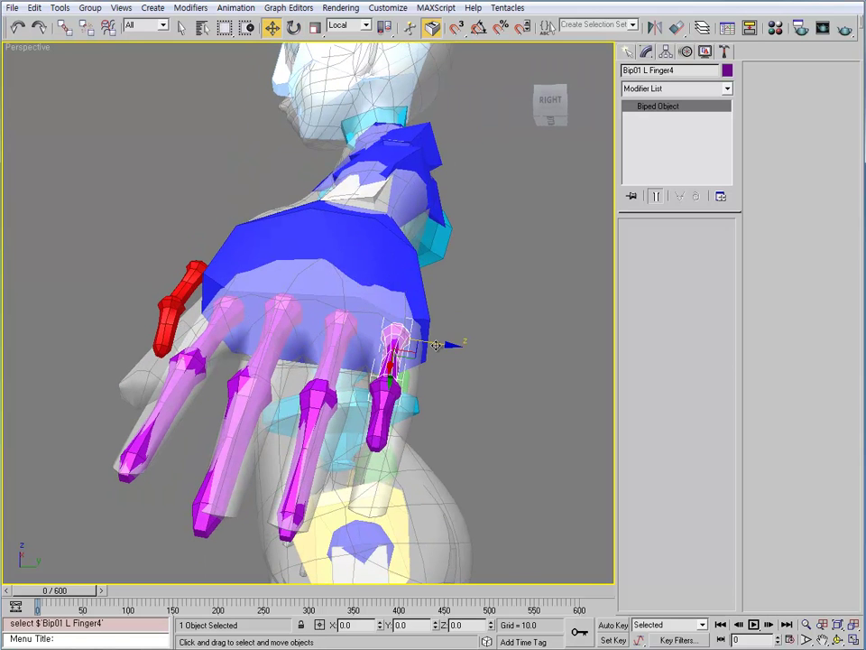
left_click_drag(436, 345, 439, 344)
middle_click_drag(439, 345, 340, 381, "alt")
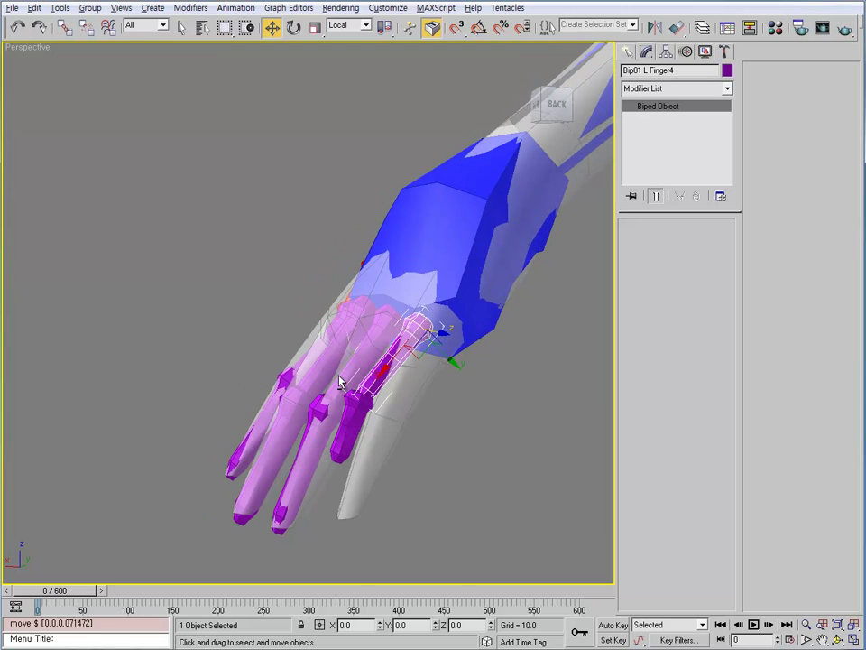
Step: Rotate the little finger's base link to follow the mesh finger, including about -24.24 degrees around its local X axis
key("e")
left_click_drag(374, 346, 383, 370)
middle_click_drag(396, 385, 435, 378, "alt")
key("e")
mouse_move(436, 375)
left_mouse_down()
mouse_move(445, 374)
mouse_move(438, 375)
left_mouse_up()
middle_click_drag(431, 403, 441, 315, "alt")
left_click_drag(441, 318, 461, 338)
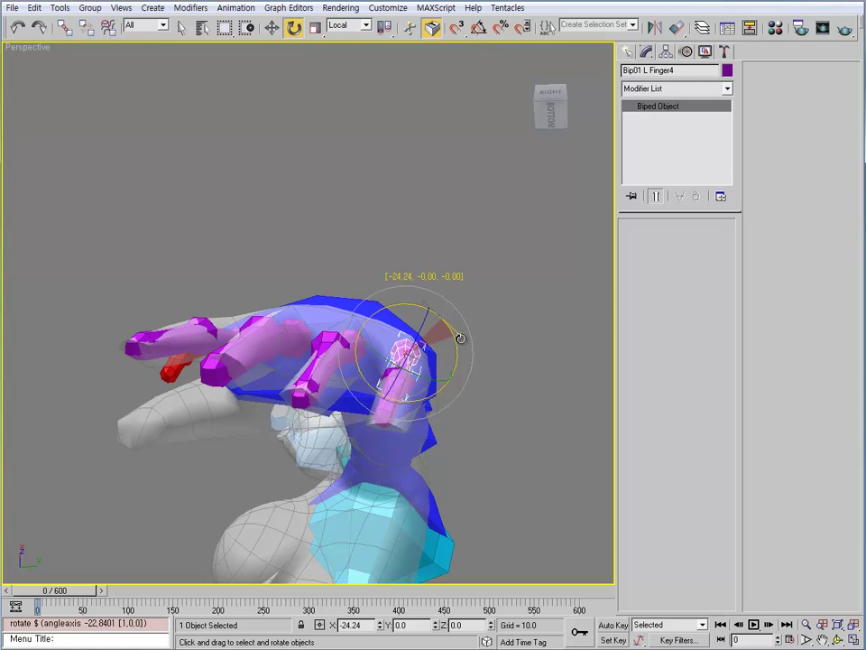
Step: Select the left index finger's base link and rotate it about 11 degrees around its local X axis
middle_click_drag(361, 341, 282, 291, "alt")
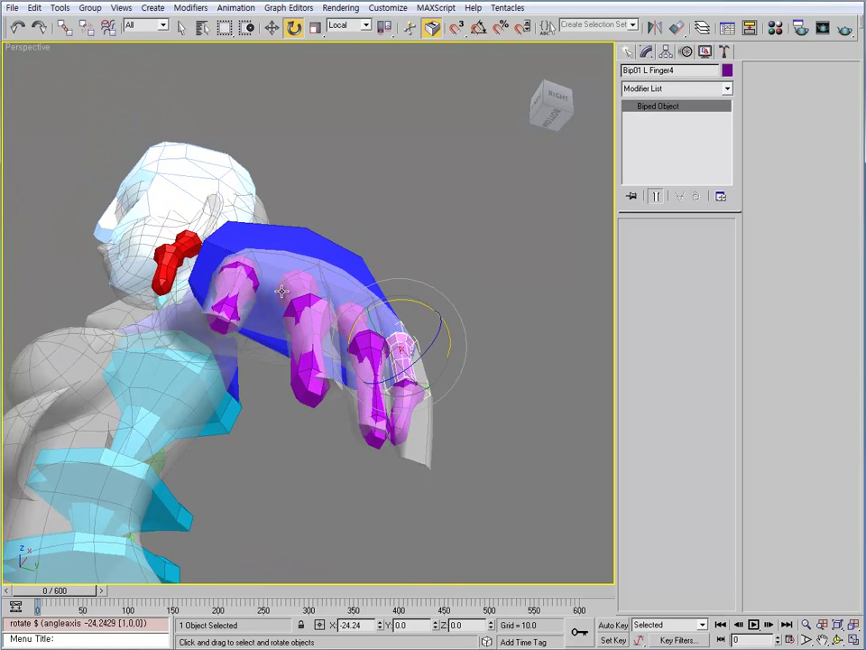
left_click(241, 261)
middle_click_drag(241, 262, 276, 245, "alt")
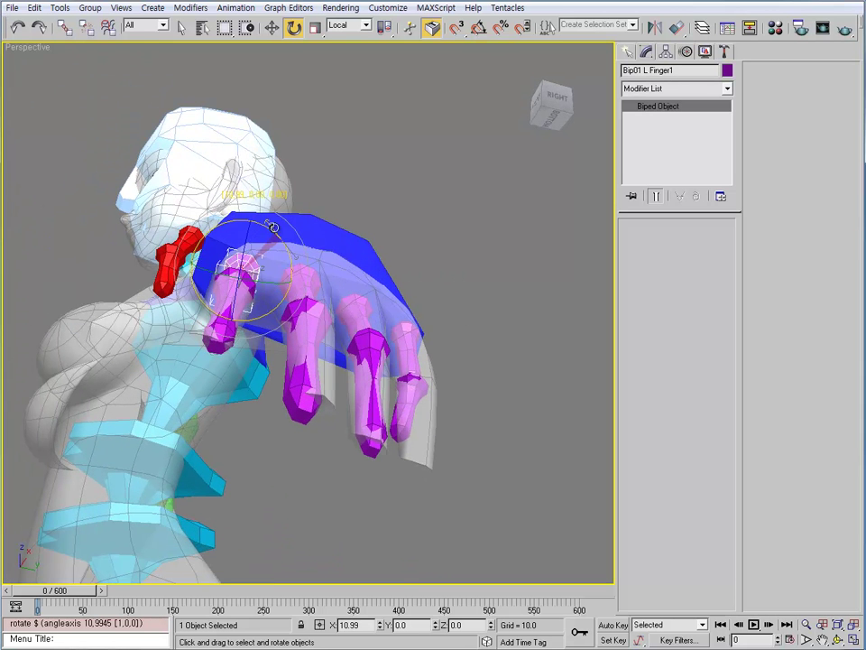
Step: Select the left little finger's outer link and lengthen it to about 178 percent along its local X axis
middle_click_drag(311, 281, 387, 377, "alt")
left_click(383, 365)
key("r")
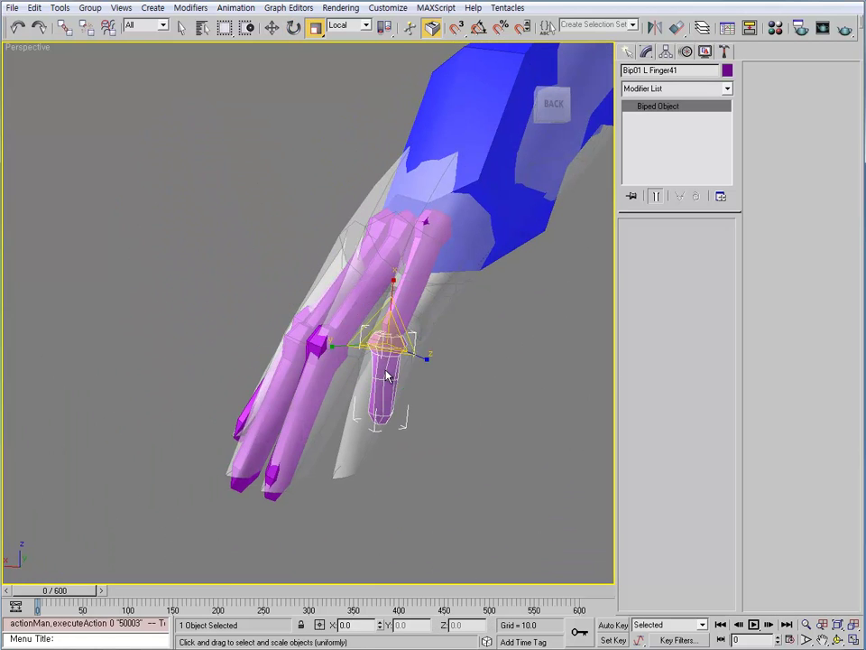
left_click_drag(394, 284, 408, 245)
middle_click_drag(398, 347, 466, 358, "alt")
middle_click_drag(444, 400, 375, 389, "alt")
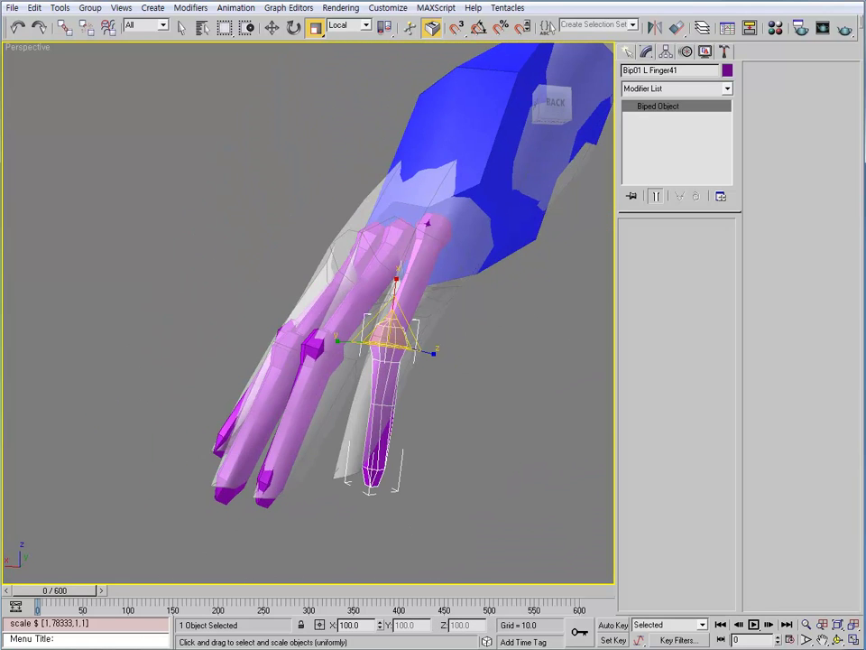
middle_click_drag(541, 505, 479, 441, "alt")
Step: Select the left little finger's base link and lengthen it to about 107 percent along its local X axis
middle_click_drag(453, 265, 403, 379)
left_click(423, 294)
middle_click_drag(423, 294, 397, 366, "alt")
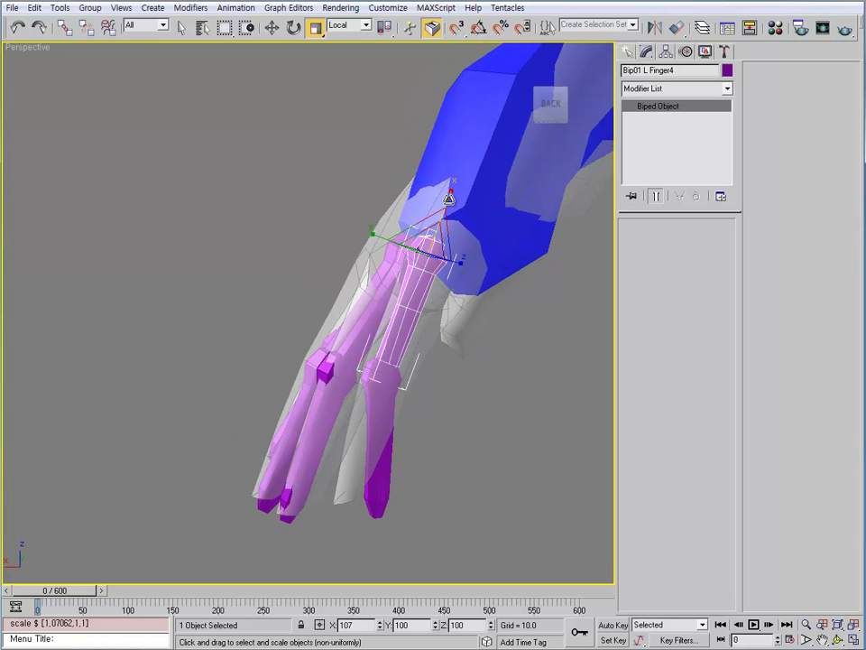
left_click_drag(450, 199, 450, 199)
middle_click_drag(370, 315, 456, 322, "alt")
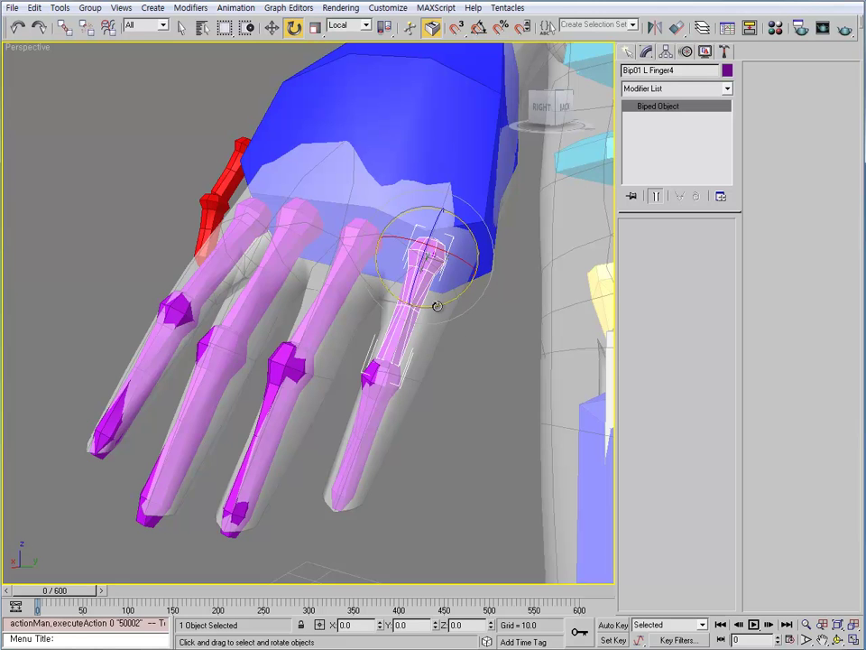
Step: Rotate the little finger's base link around its local Y axis and its outer link around local Z to follow the mesh finger
left_click_drag(437, 306, 448, 301)
middle_click_drag(448, 302, 397, 257, "alt")
left_click(396, 440)
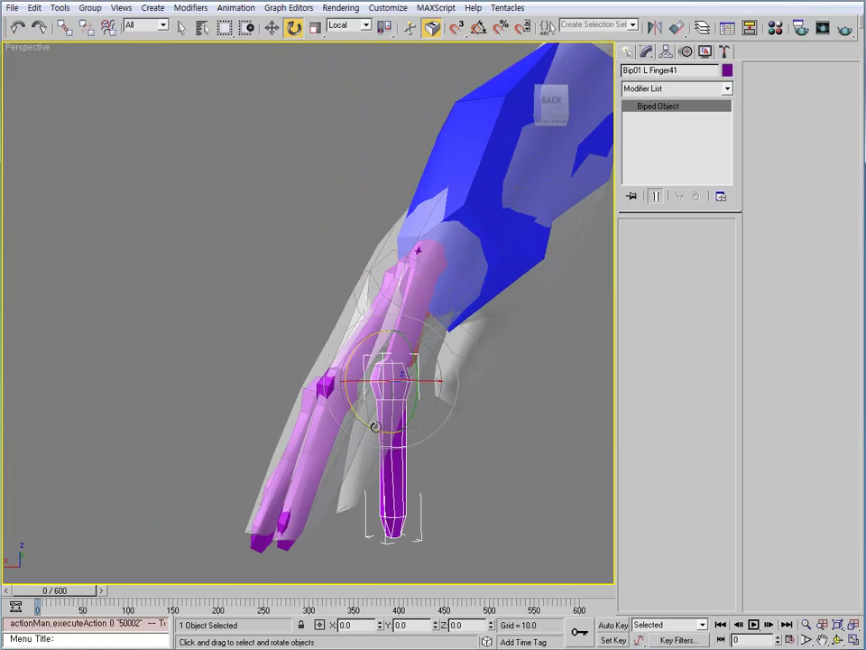
left_click_drag(375, 426, 345, 413)
middle_click_drag(347, 414, 397, 302, "alt")
Step: Rotate the little finger's base link about -5.04 degrees and its outer link about 8.41 degrees around their local Z axes
left_click(417, 302)
left_click_drag(392, 265, 391, 263)
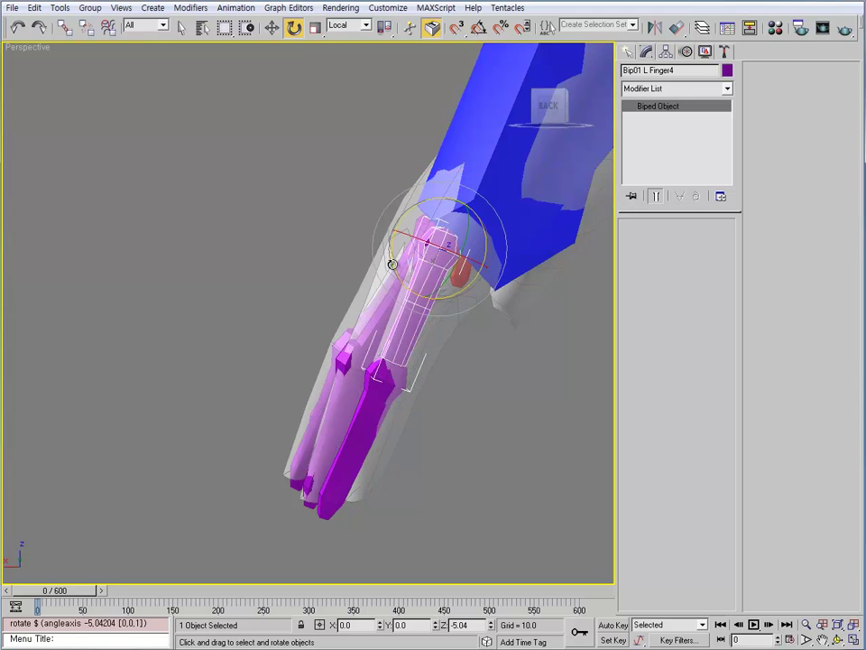
middle_click_drag(391, 263, 366, 418, "alt")
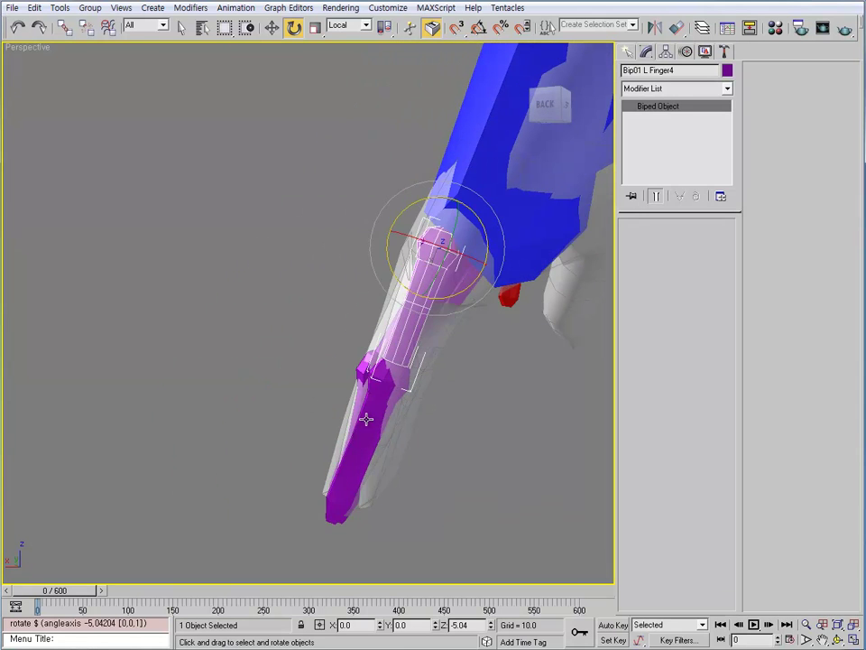
left_click(352, 387)
left_click_drag(340, 394, 349, 397)
middle_click_drag(349, 396, 436, 317, "alt")
Step: Select the little finger's base link again and rotate it slightly around its local Y axis toward the mesh finger
left_click(402, 301)
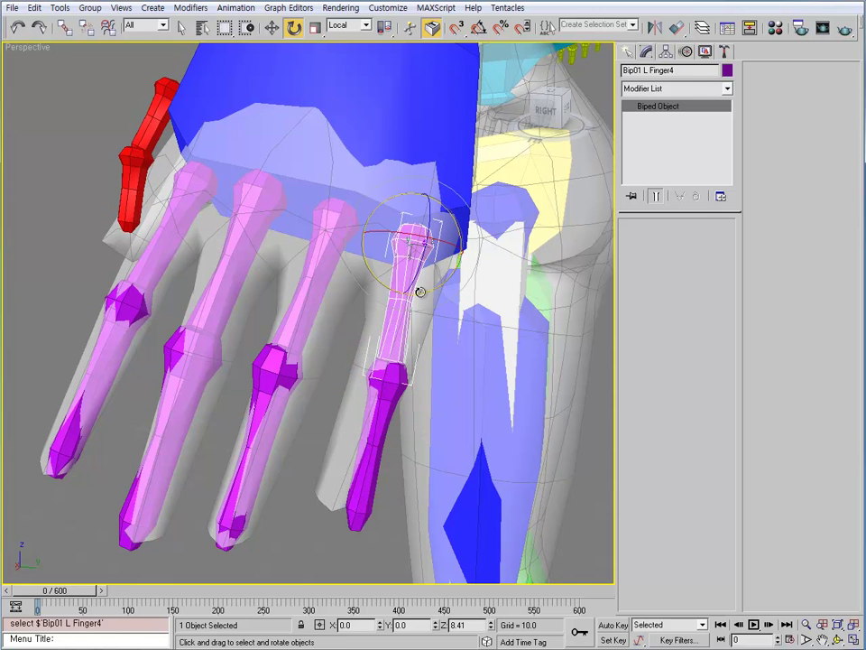
left_click_drag(412, 286, 413, 291)
middle_click_drag(413, 291, 369, 386, "alt")
Step: Select the left thumb's base link and move it about -3.045 units along local X and 1.039 units along local Z
scroll(413, 356, "down", 5)
left_click(389, 373)
left_click(400, 424)
left_click(366, 352)
key("w")
left_click_drag(368, 384, 393, 317)
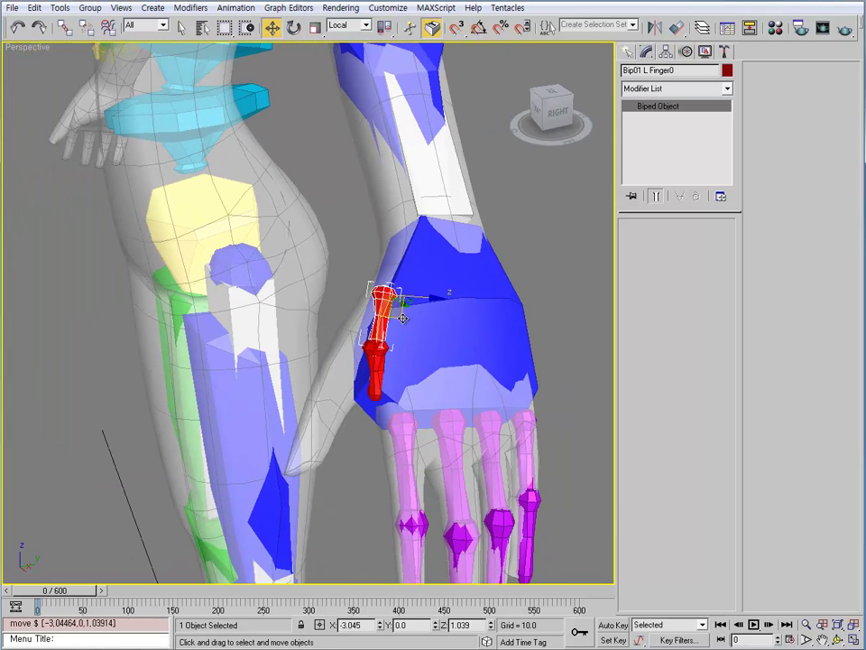
Step: Move the left thumb's base link about -1.695 units along local Y and -0.734 units along local Z into the mesh
middle_click_drag(393, 317, 431, 314, "alt")
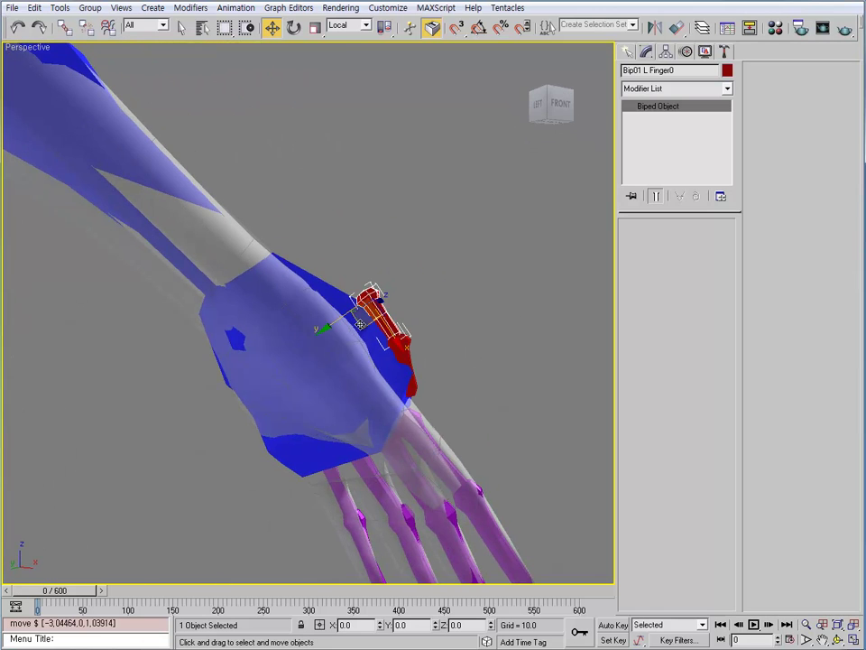
left_click_drag(360, 325, 313, 361)
middle_click_drag(313, 361, 289, 365, "alt")
left_click_drag(380, 360, 346, 343)
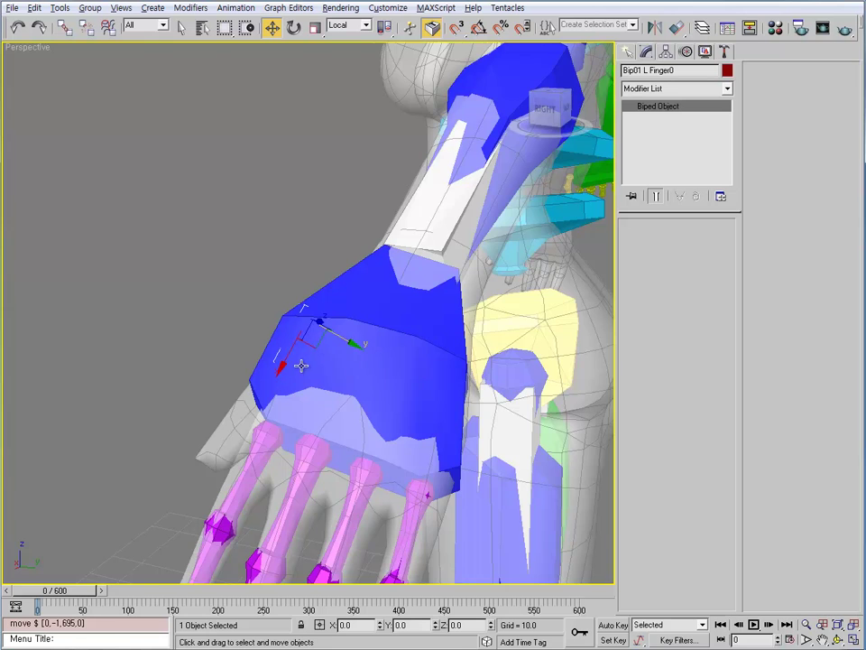
middle_click_drag(301, 364, 479, 360, "alt")
middle_click_drag(302, 332, 281, 316, "alt")
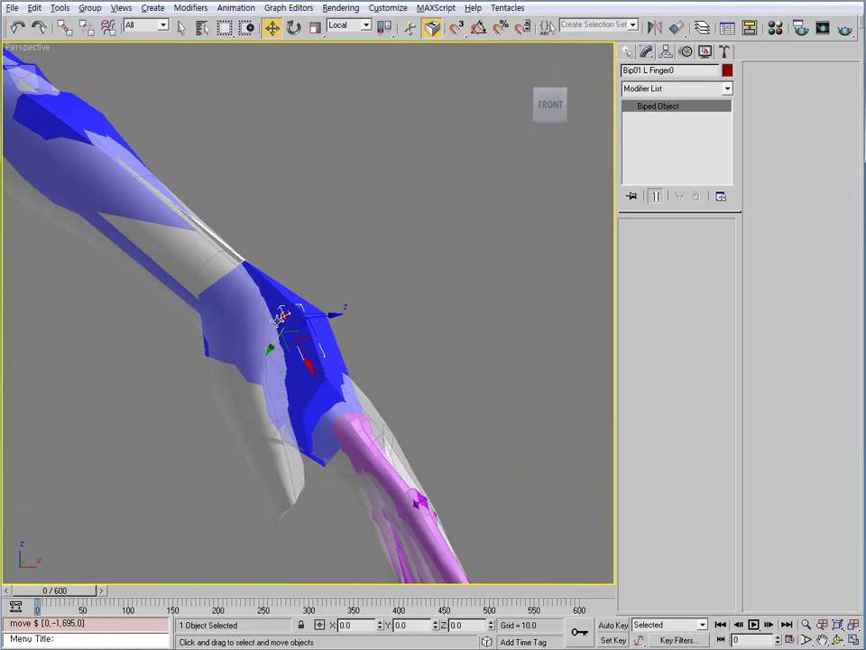
left_click_drag(328, 316, 312, 318)
middle_click_drag(313, 318, 282, 327, "alt")
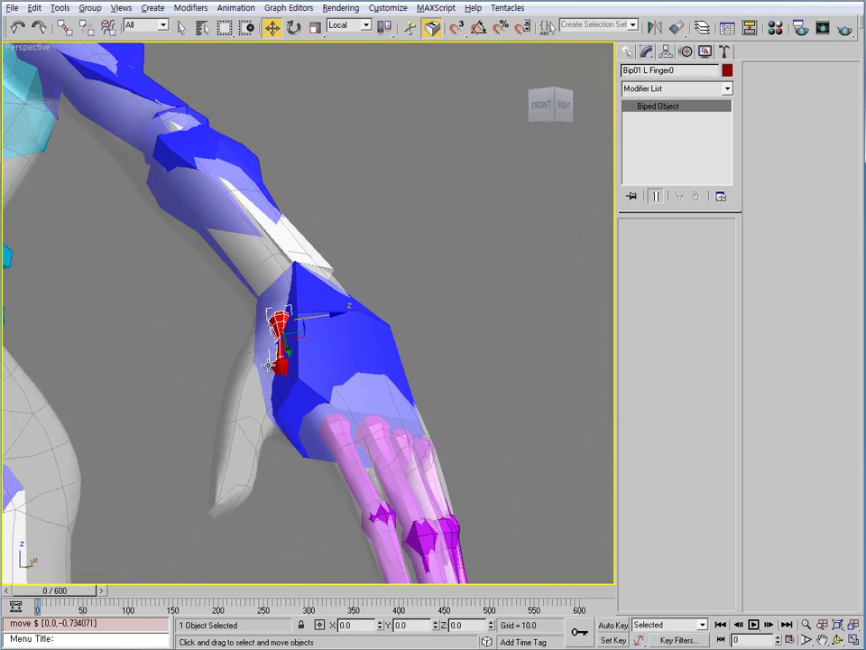
Step: Rotate the left thumb's base link around local Y and about 13.27 degrees around local X to aim along the mesh thumb
key("e")
left_click_drag(280, 323, 271, 321)
middle_click_drag(271, 321, 311, 337, "alt")
left_click_drag(310, 337, 284, 347)
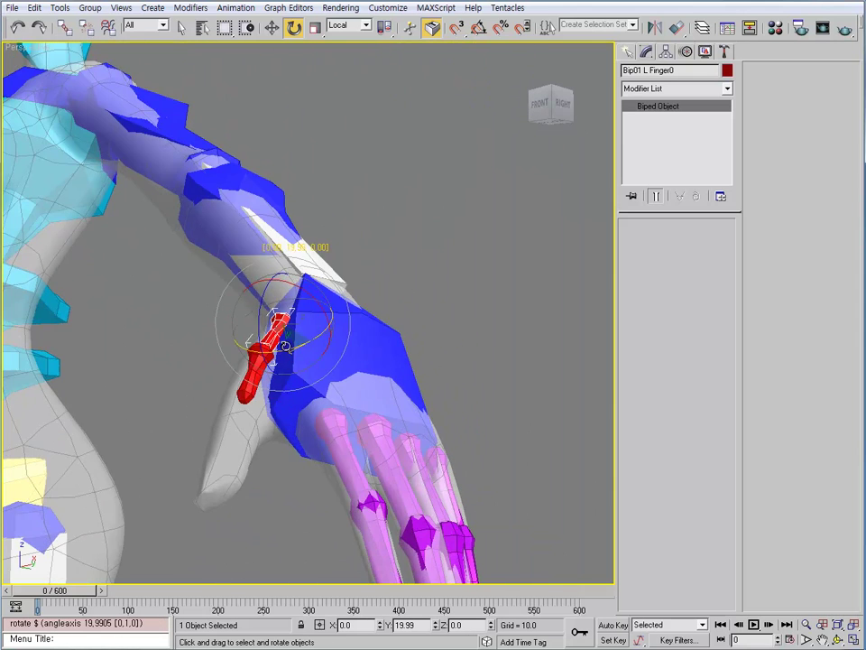
middle_click_drag(289, 348, 313, 356, "alt")
left_click_drag(320, 306, 310, 286)
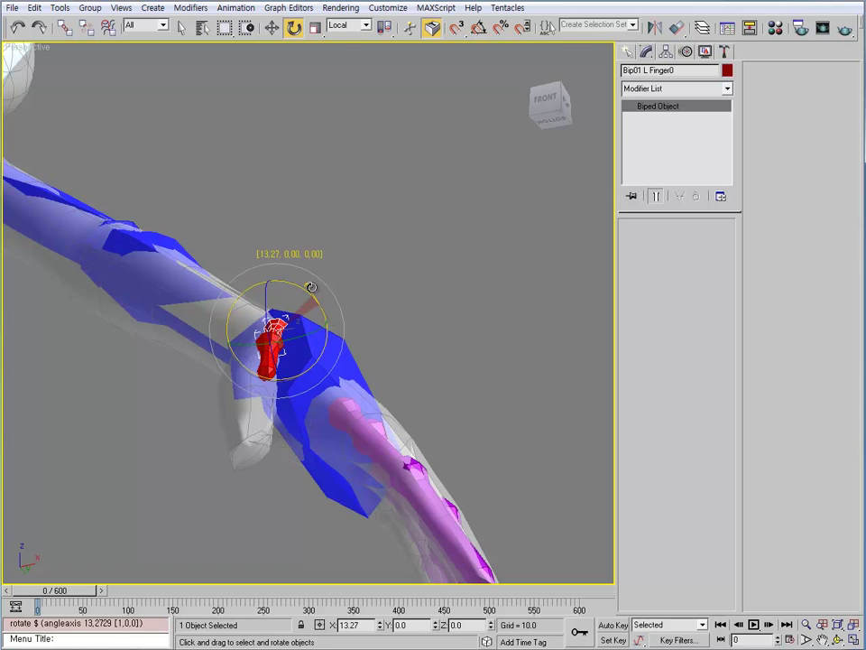
Step: Reposition the left thumb's base link inside the mesh and lengthen it toward the mesh thumb's joint
key("w")
left_click_drag(285, 354, 291, 351)
middle_click_drag(291, 351, 299, 448, "alt")
middle_click_drag(322, 391, 248, 372, "alt")
key("r")
left_click_drag(246, 370, 213, 420)
middle_click_drag(213, 419, 357, 356, "alt")
Step: Nudge the left thumb's base link within the mesh, undoing two misplaced adjustments, including about -0.278 units along its local Z axis
key("w")
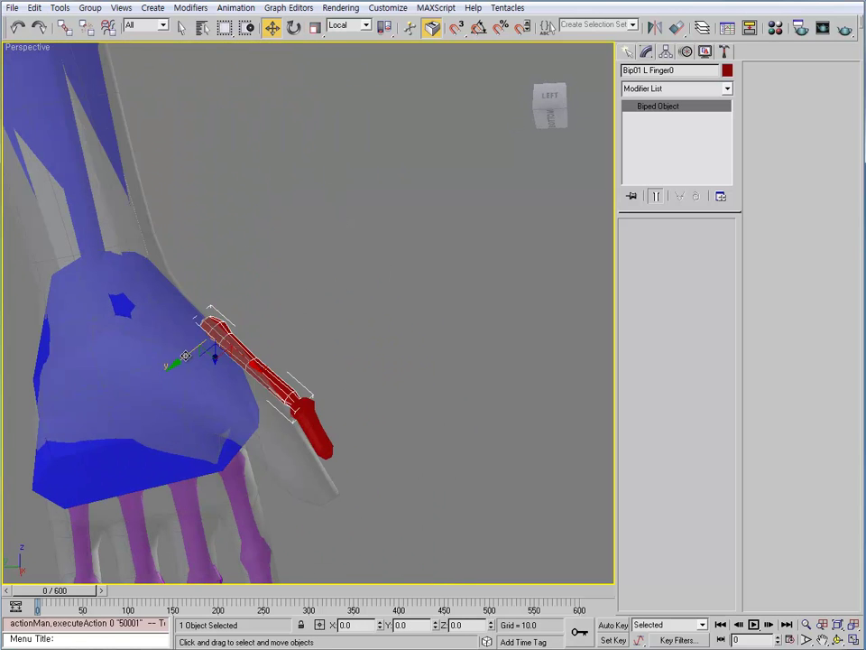
left_click_drag(185, 354, 171, 373)
middle_click_drag(171, 373, 52, 459, "alt")
left_click_drag(265, 368, 284, 336)
key("ctrl+z")
key("ctrl+z")
middle_click_drag(283, 336, 300, 368, "alt")
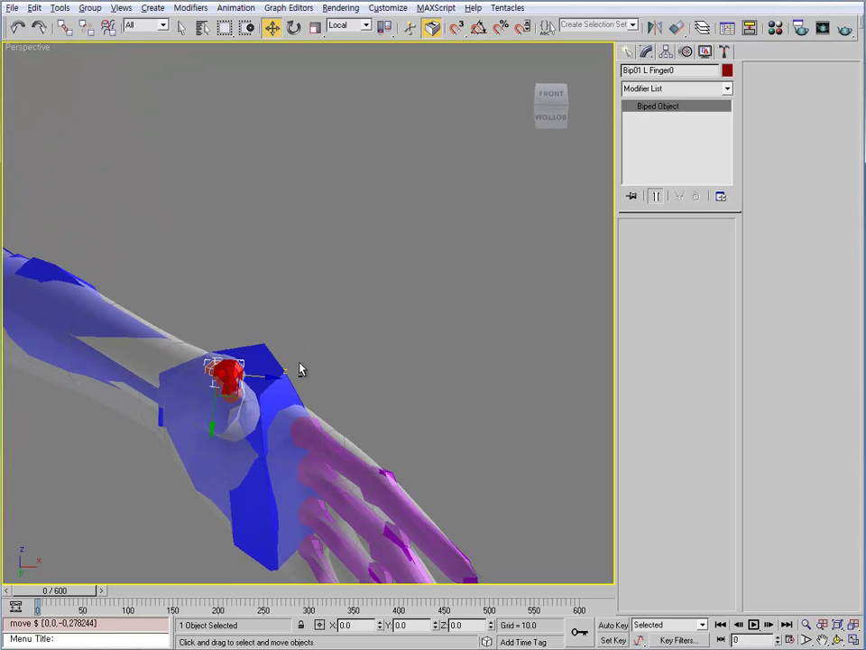
Step: Rotate the left thumb's base link around its local X axis and move it to follow the mesh thumb
key("e")
left_click_drag(255, 347, 249, 271)
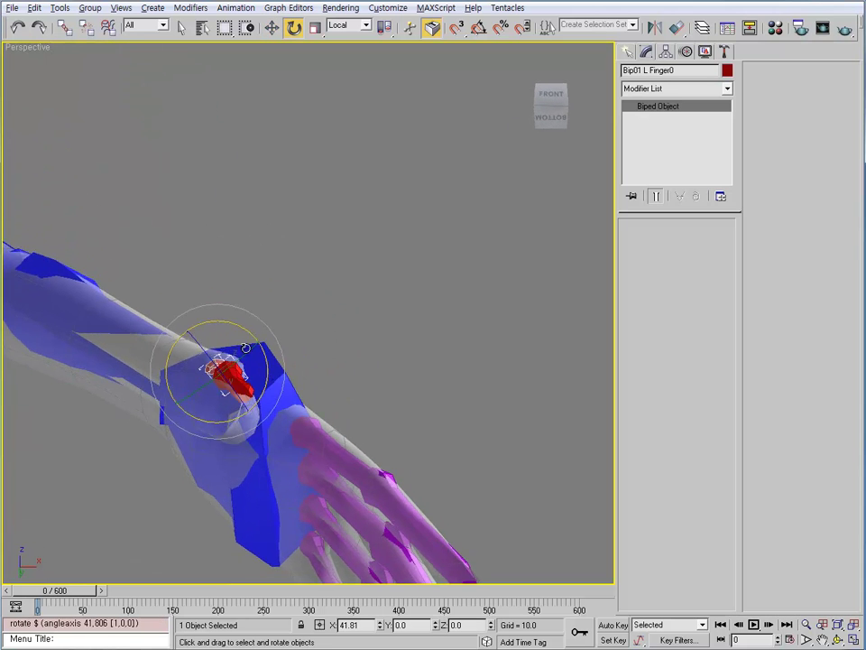
middle_click_drag(249, 271, 252, 355, "alt")
key("w")
mouse_move(253, 356)
left_mouse_down()
mouse_move(244, 361)
mouse_move(252, 365)
left_mouse_up()
middle_click_drag(253, 364, 175, 472, "alt")
Step: Scale the left thumb's base link to about 98.6 percent and its outer link to about 154 percent along local X
key("r")
key("r")
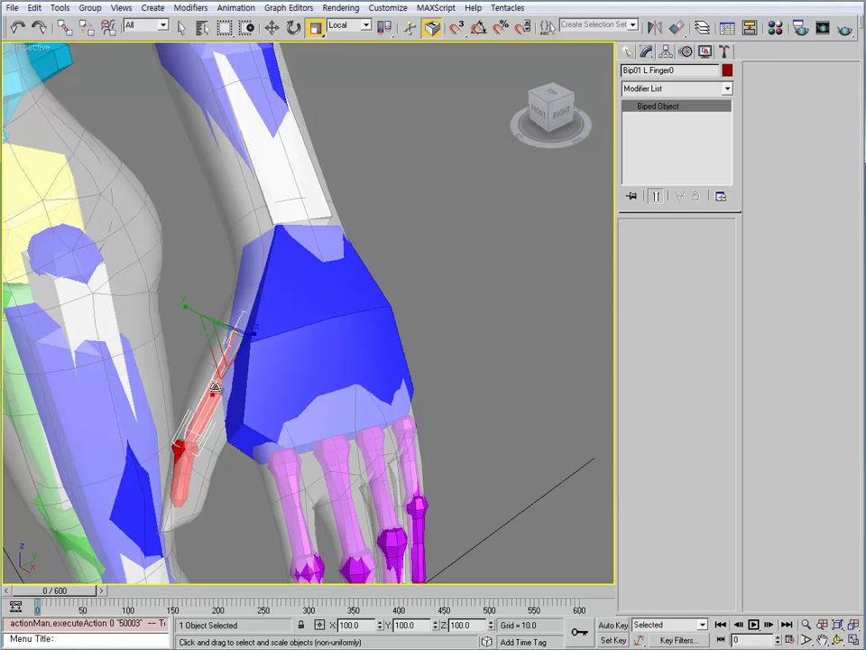
left_click_drag(215, 374, 218, 386)
left_click(177, 469)
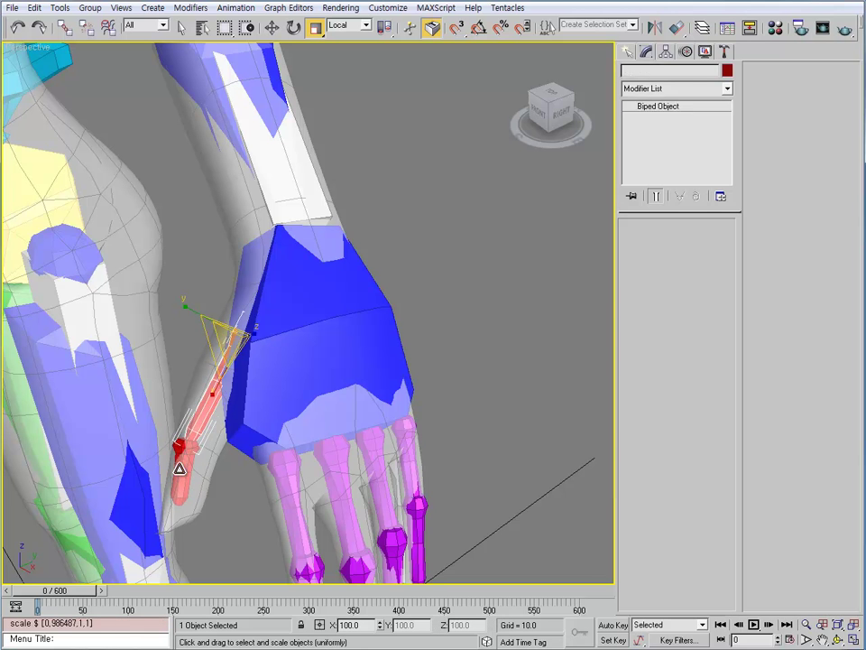
key("r")
left_click_drag(177, 506, 176, 537)
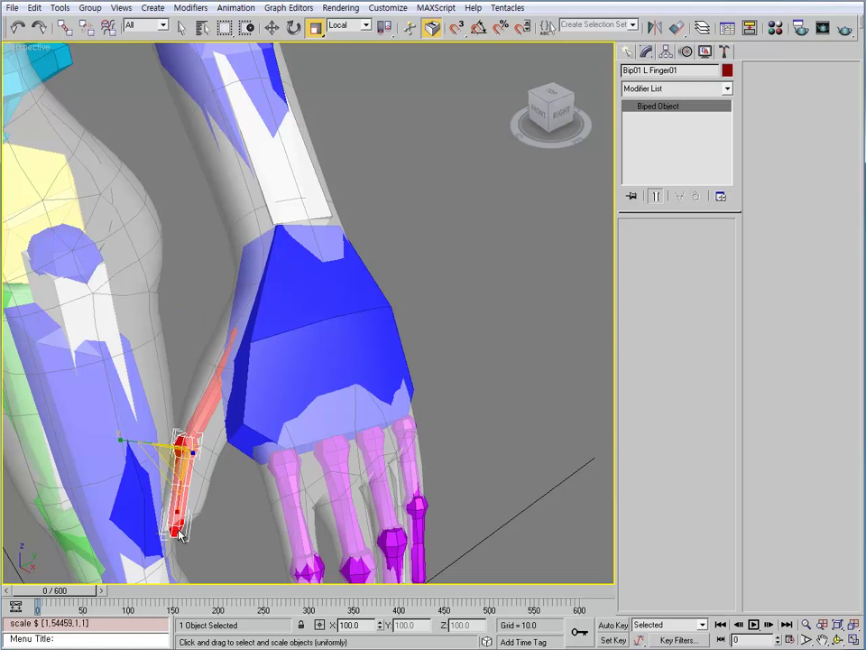
middle_click_drag(192, 504, 240, 477, "alt")
Step: Rotate the selected left thumb link to line up with the mesh thumb from several angles
left_click(182, 393)
key("e")
left_click_drag(200, 379, 195, 389)
middle_click_drag(180, 442, 38, 439, "alt")
middle_click_drag(92, 462, 323, 323, "alt")
middle_click_drag(323, 323, 298, 225)
Step: Select both left thumb links and thicken them to about 238 percent along their local Y and Z axes
left_click(228, 393, "ctrl")
key("r")
left_click_drag(225, 286, 260, 195)
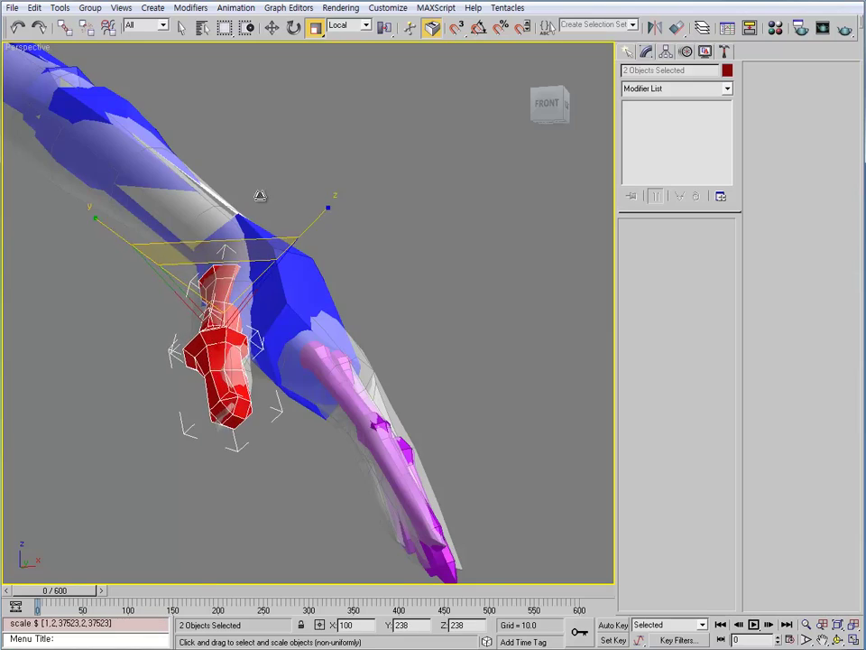
middle_click_drag(260, 196, 192, 353, "alt")
Step: Select the left hand's finger links together and scale their thickness to fill the mesh fingers
key("q")
left_click_drag(261, 361, 9, 424)
key("r")
middle_click_drag(192, 353, 236, 269, "alt")
left_click_drag(103, 316, 127, 269)
middle_click_drag(145, 312, 303, 293)
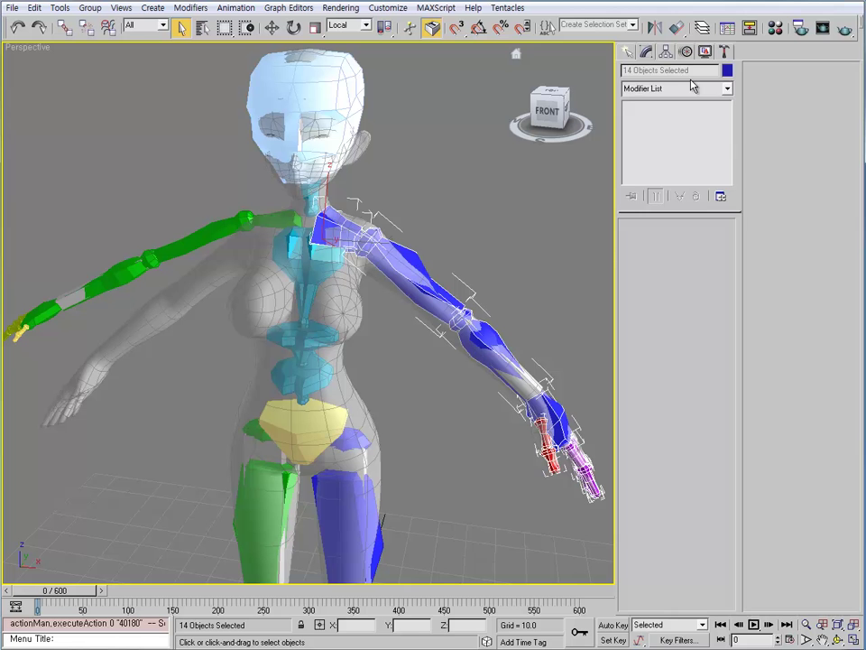
Step: Replace the stored LLeg01 posture with the selected left arm's posture and paste it opposite onto the right arm
left_click(686, 51)
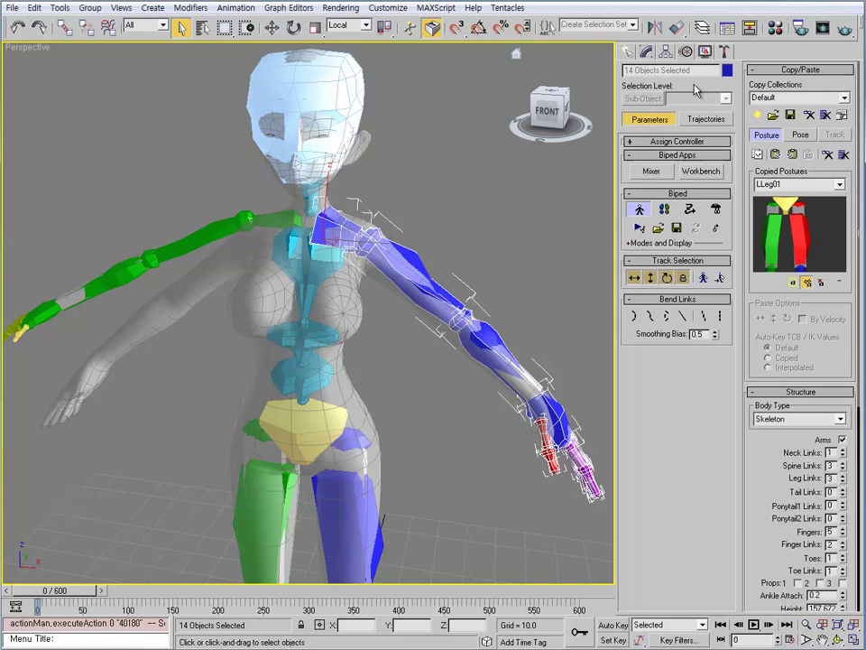
left_click(826, 154)
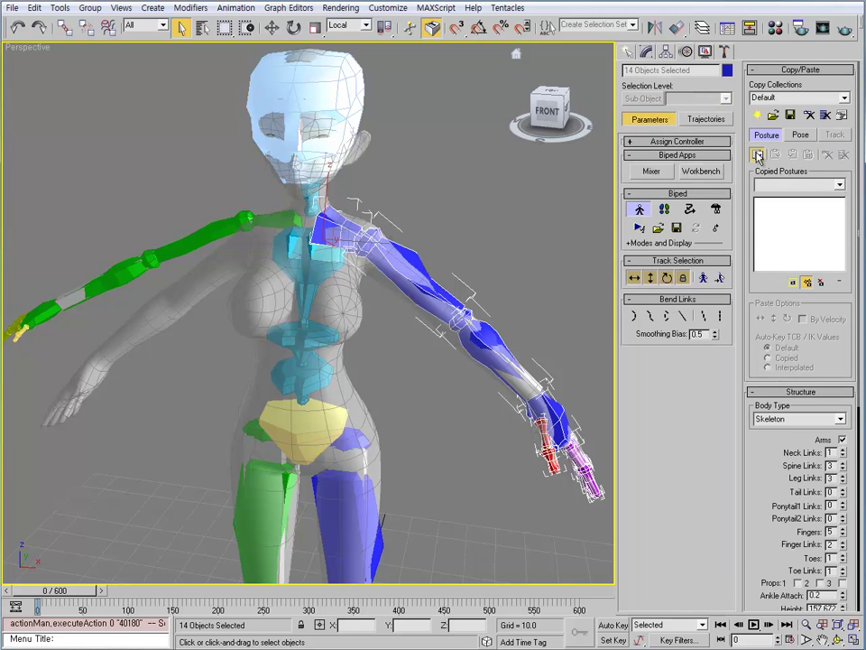
left_click(758, 155)
left_click(792, 155)
Step: Examine the biped's arms, torso and legs from several angles to check their fit against the character mesh
middle_click_drag(309, 339, 326, 322)
left_click(402, 335)
middle_click_drag(402, 335, 347, 378, "alt")
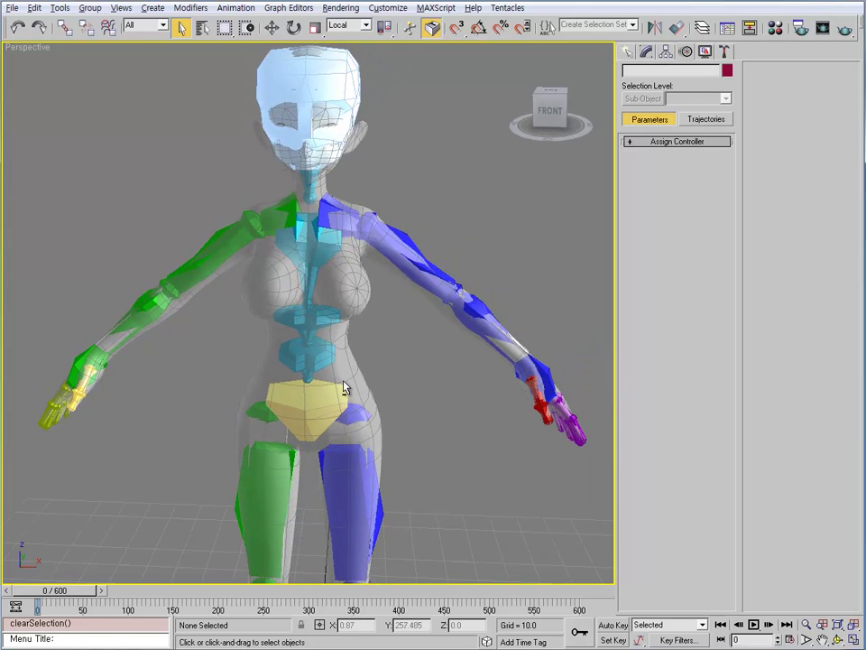
scroll(344, 388, "down", 10)
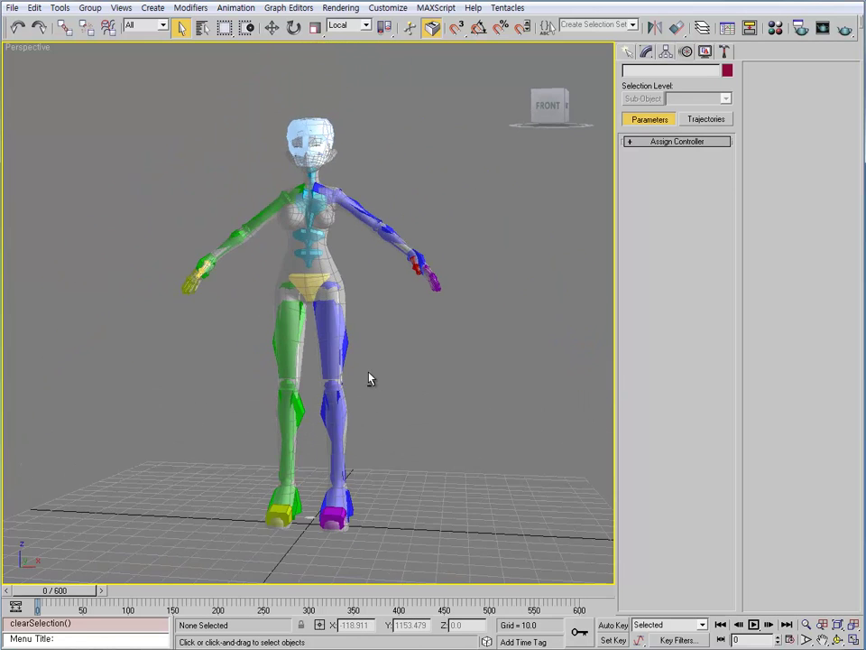
middle_click_drag(338, 217, 341, 393)
scroll(352, 296, "up", 2)
middle_click_drag(352, 301, 352, 176)
scroll(352, 271, "up", 5)
left_click(406, 212)
middle_click_drag(443, 298, 381, 302, "alt")
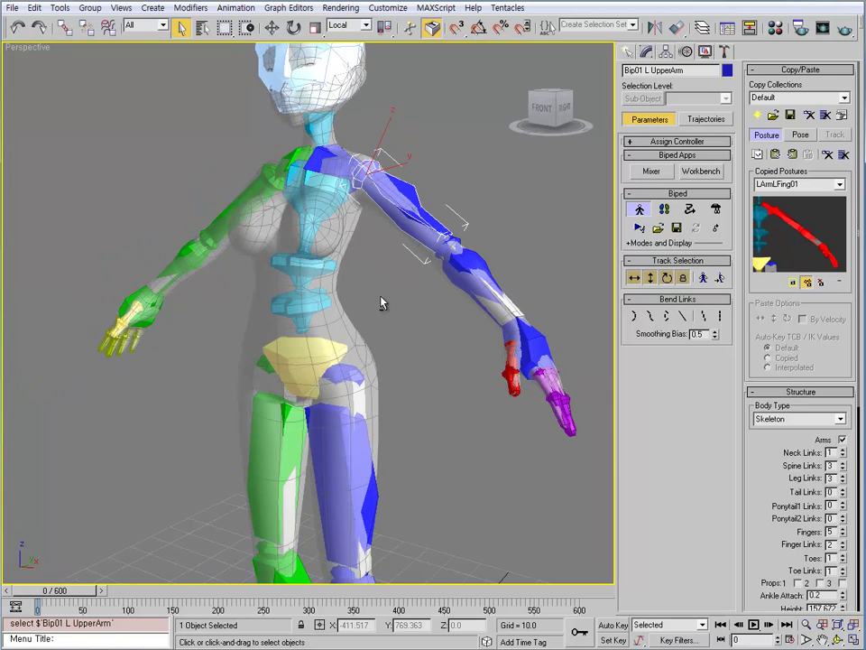
middle_click_drag(481, 354, 442, 361, "alt")
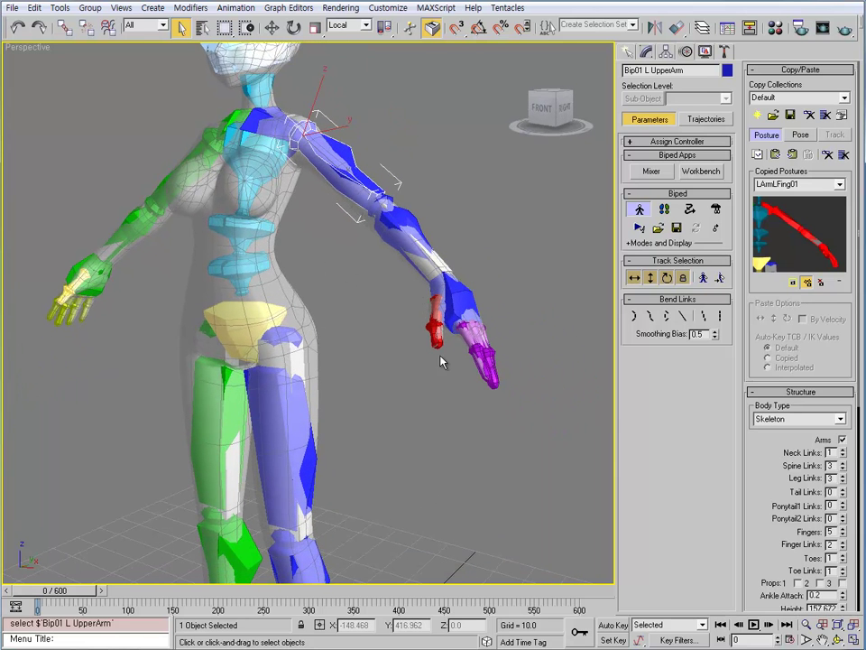
middle_click_drag(333, 252, 422, 271, "alt")
left_click(325, 272)
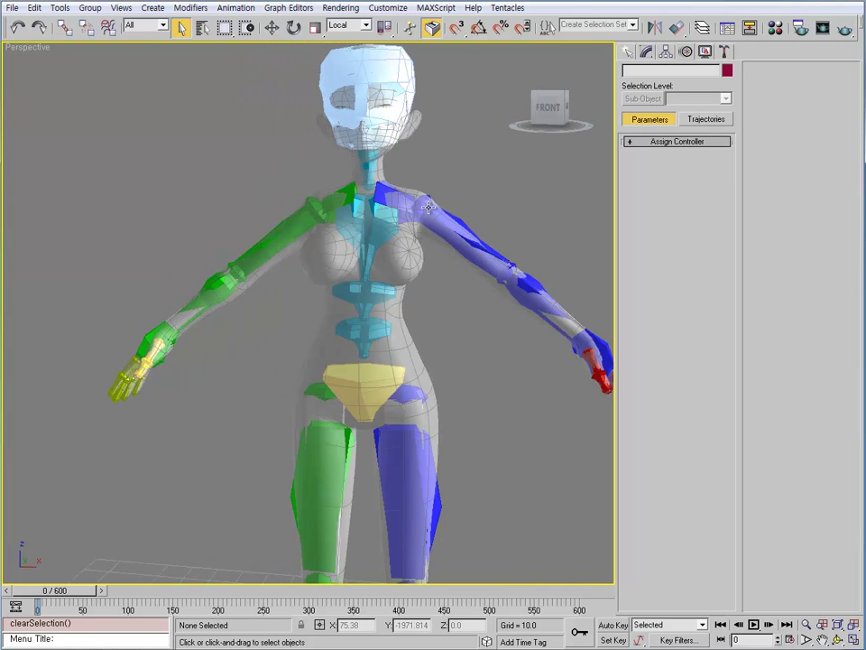